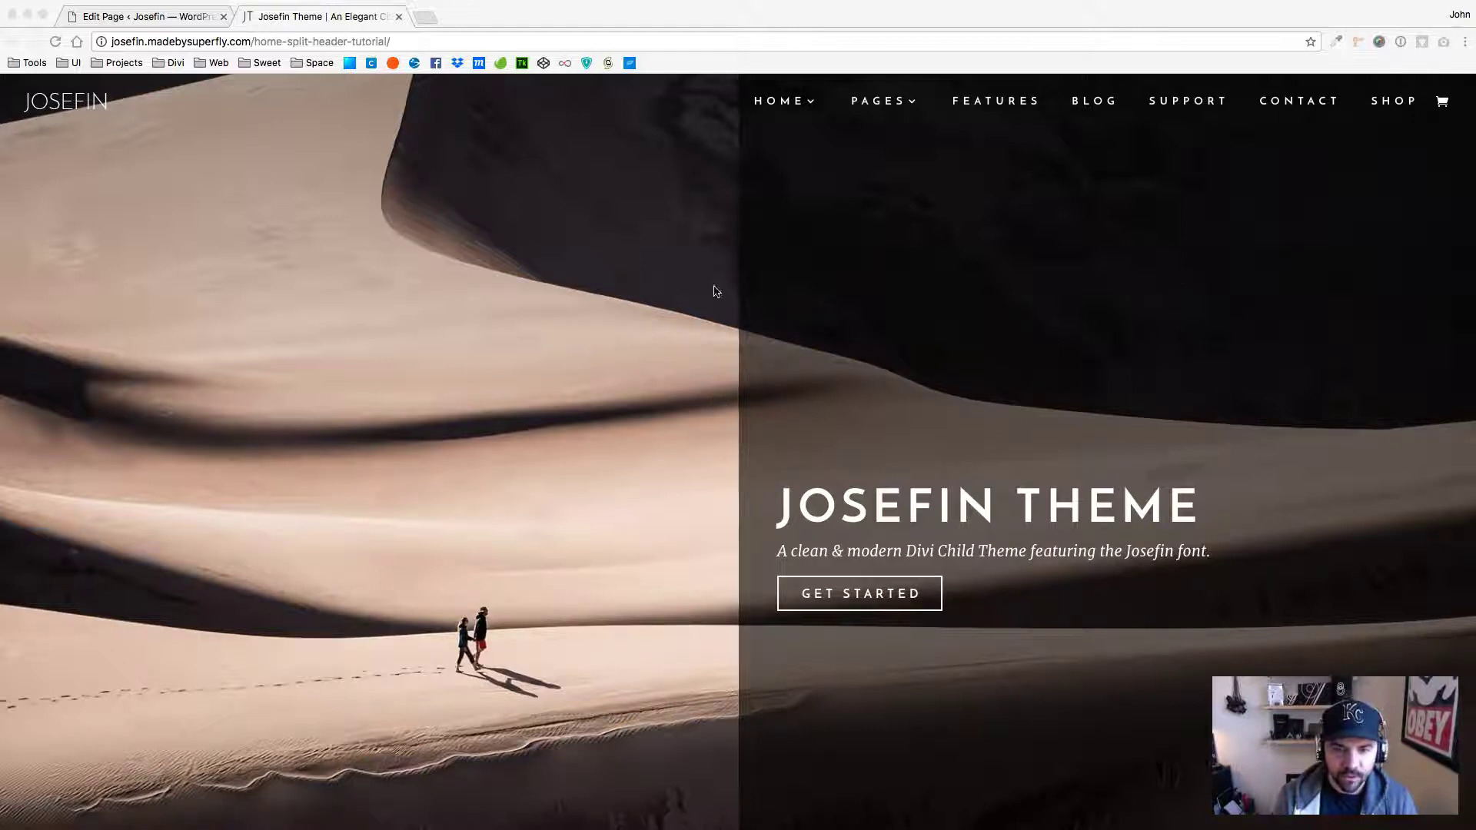
Examine the live Josefin page's black tagline box overlapping the Beautiful & Simple section.
{"action": "scroll", "coordinate": [554, 411], "scroll_direction": "down", "scroll_amount": 3}
{"action": "scroll", "coordinate": [469, 338], "scroll_direction": "down", "scroll_amount": 15}
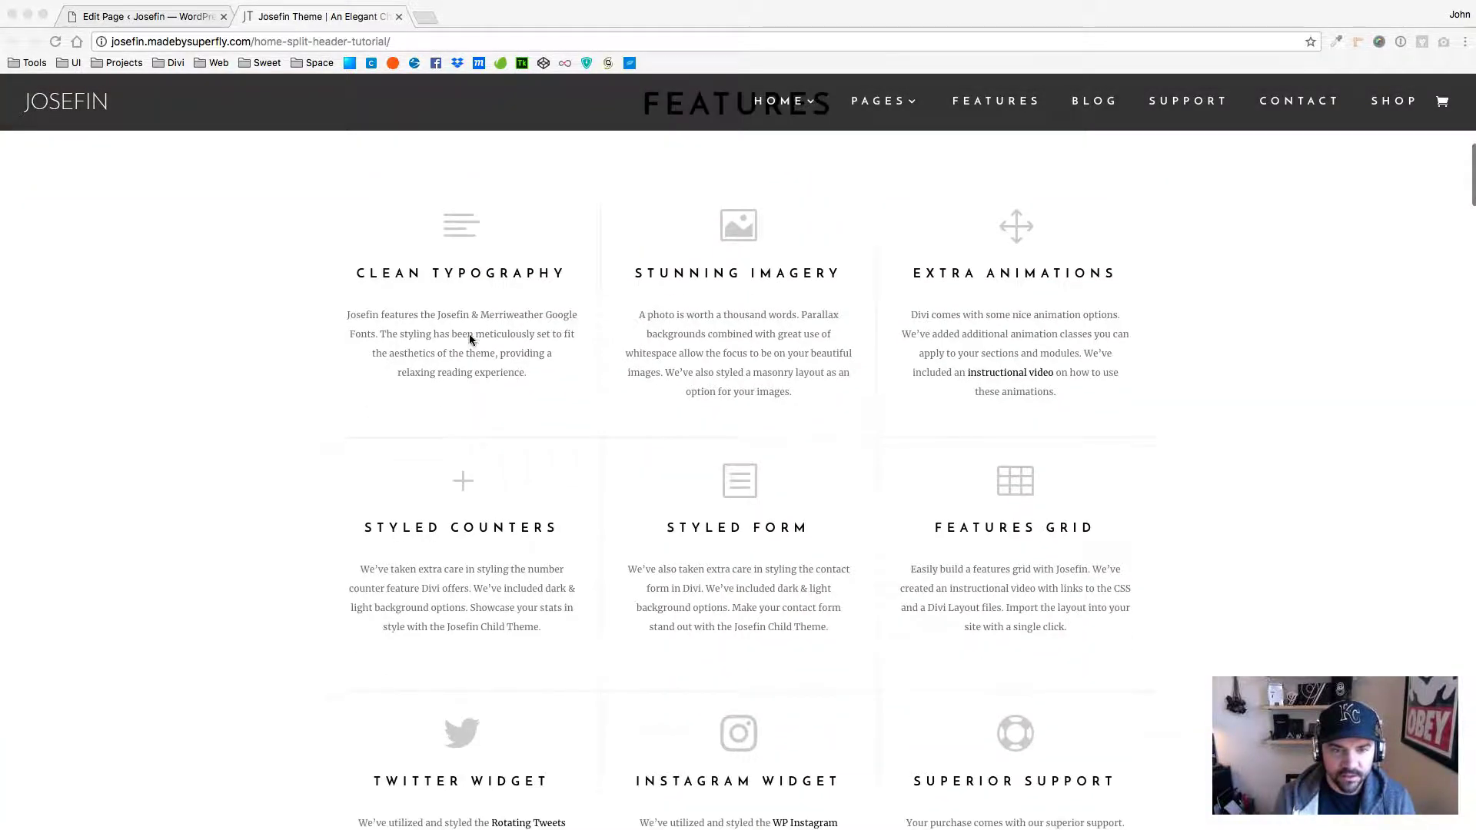
{"action": "scroll", "coordinate": [371, 312], "scroll_direction": "down", "scroll_amount": 3}
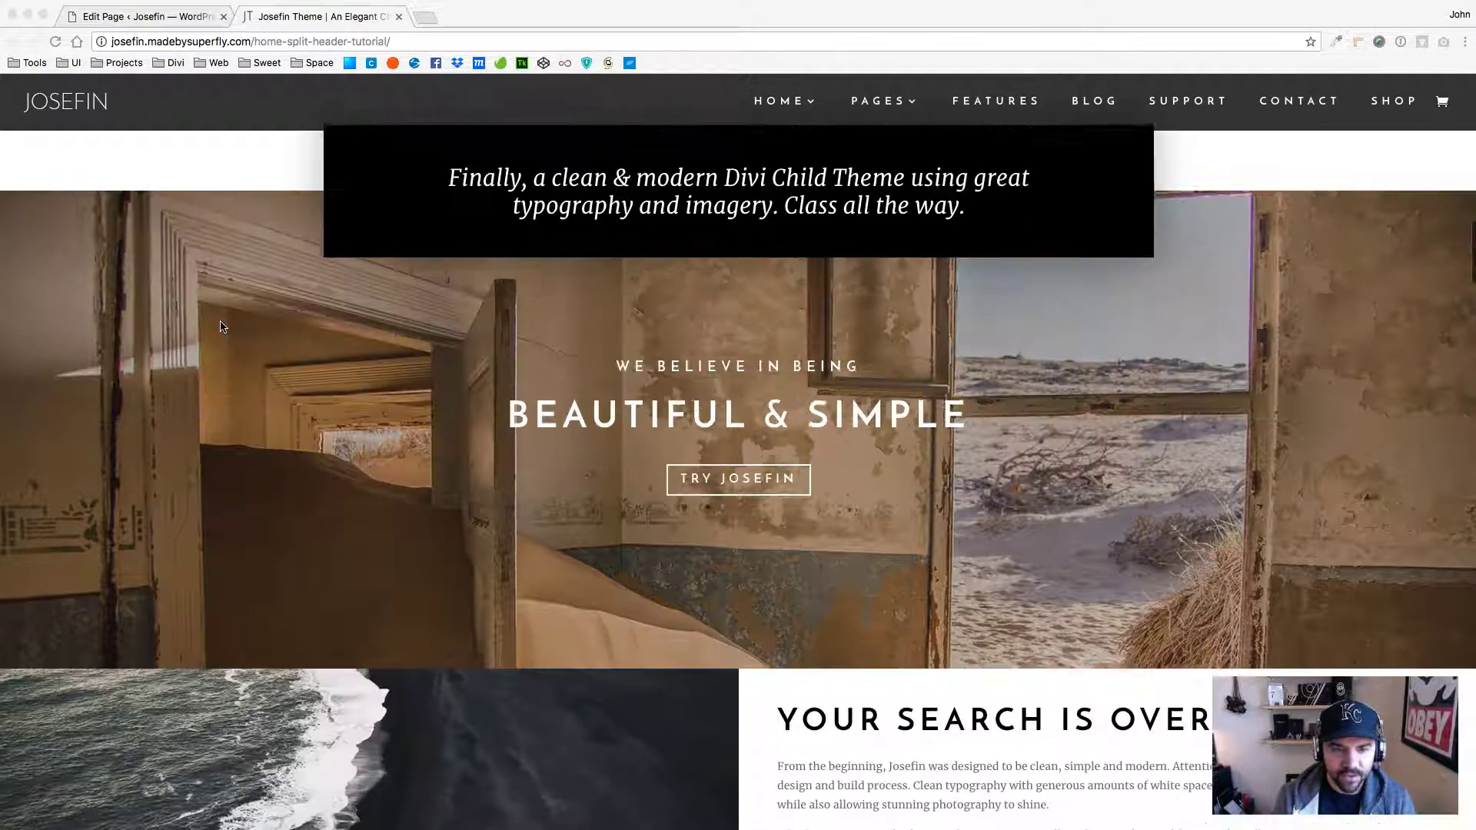
{"action": "scroll", "coordinate": [362, 315], "scroll_direction": "up", "scroll_amount": 1}
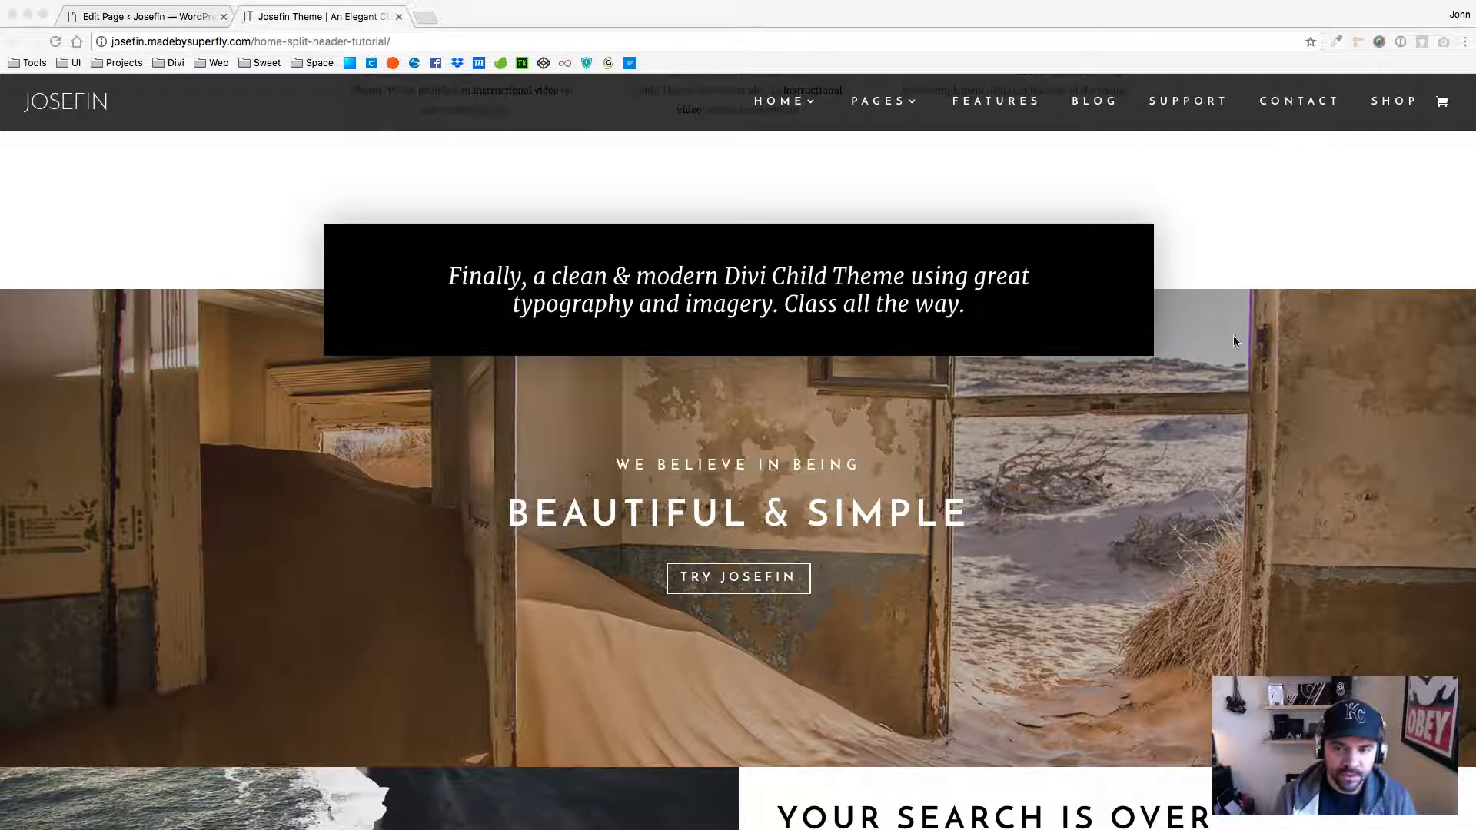
{"action": "scroll", "coordinate": [1293, 332], "scroll_direction": "down", "scroll_amount": 1}
{"action": "scroll", "coordinate": [1285, 330], "scroll_direction": "up", "scroll_amount": 3}
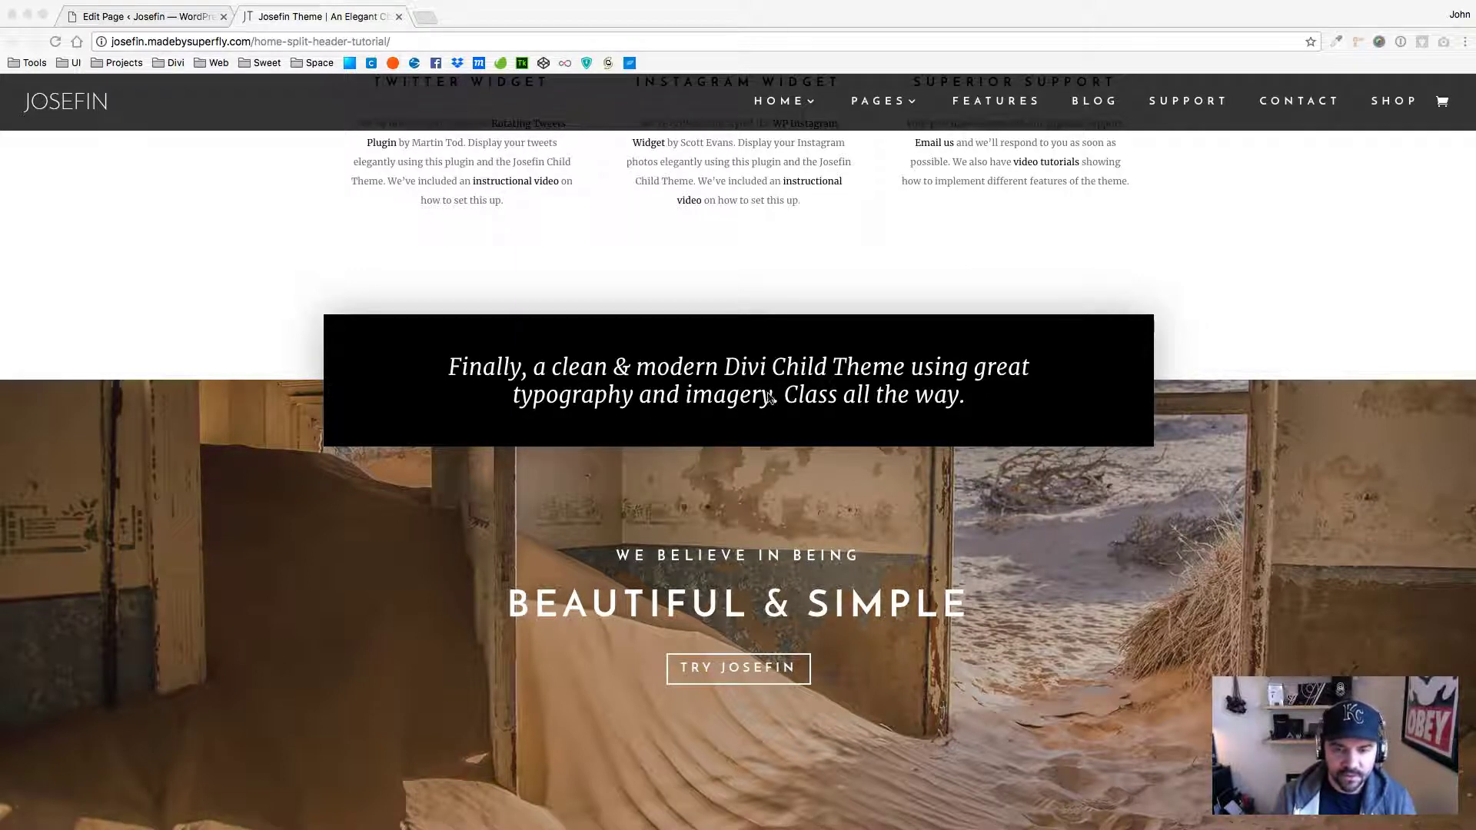
Narrow the browser window to check the tagline box's responsive layout, and restore the window to full width.
{"action": "left_click", "coordinate": [1443, 305]}
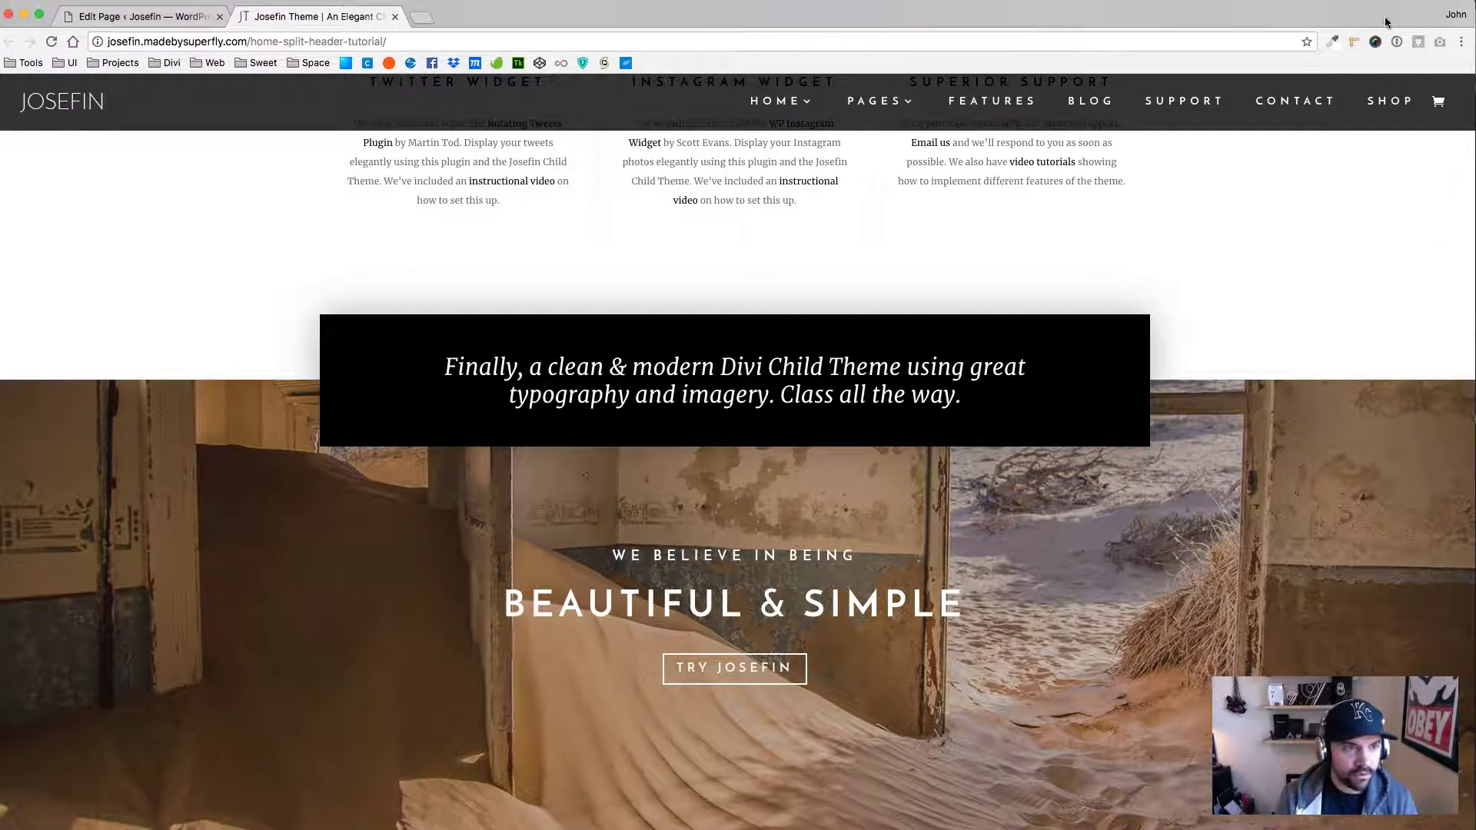
{"action": "left_click_drag", "start_coordinate": [1470, 163], "coordinate": [666, 208]}
{"action": "scroll", "coordinate": [509, 275], "scroll_direction": "down", "scroll_amount": 10}
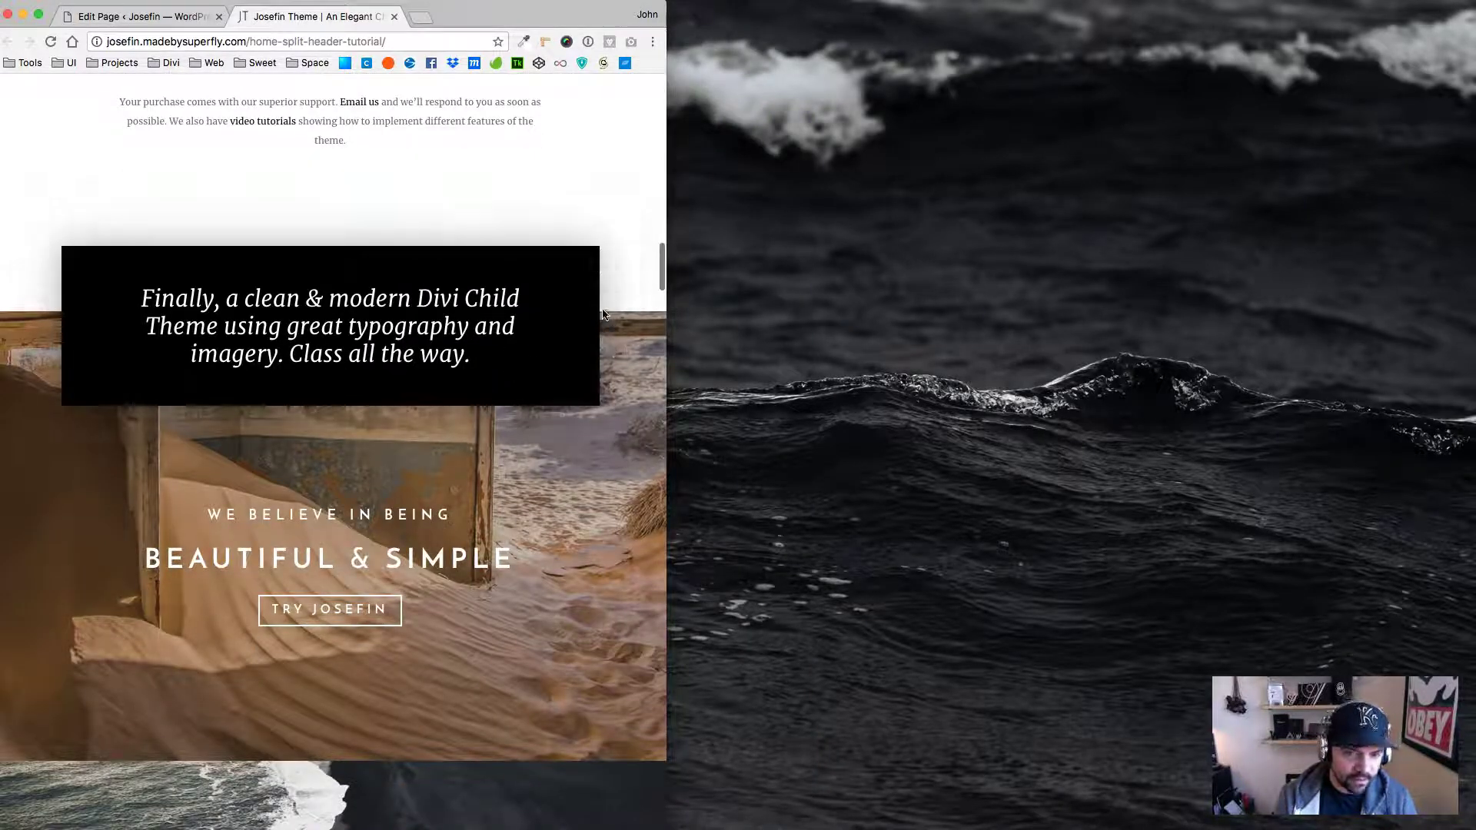
{"action": "left_click_drag", "start_coordinate": [666, 343], "coordinate": [623, 343]}
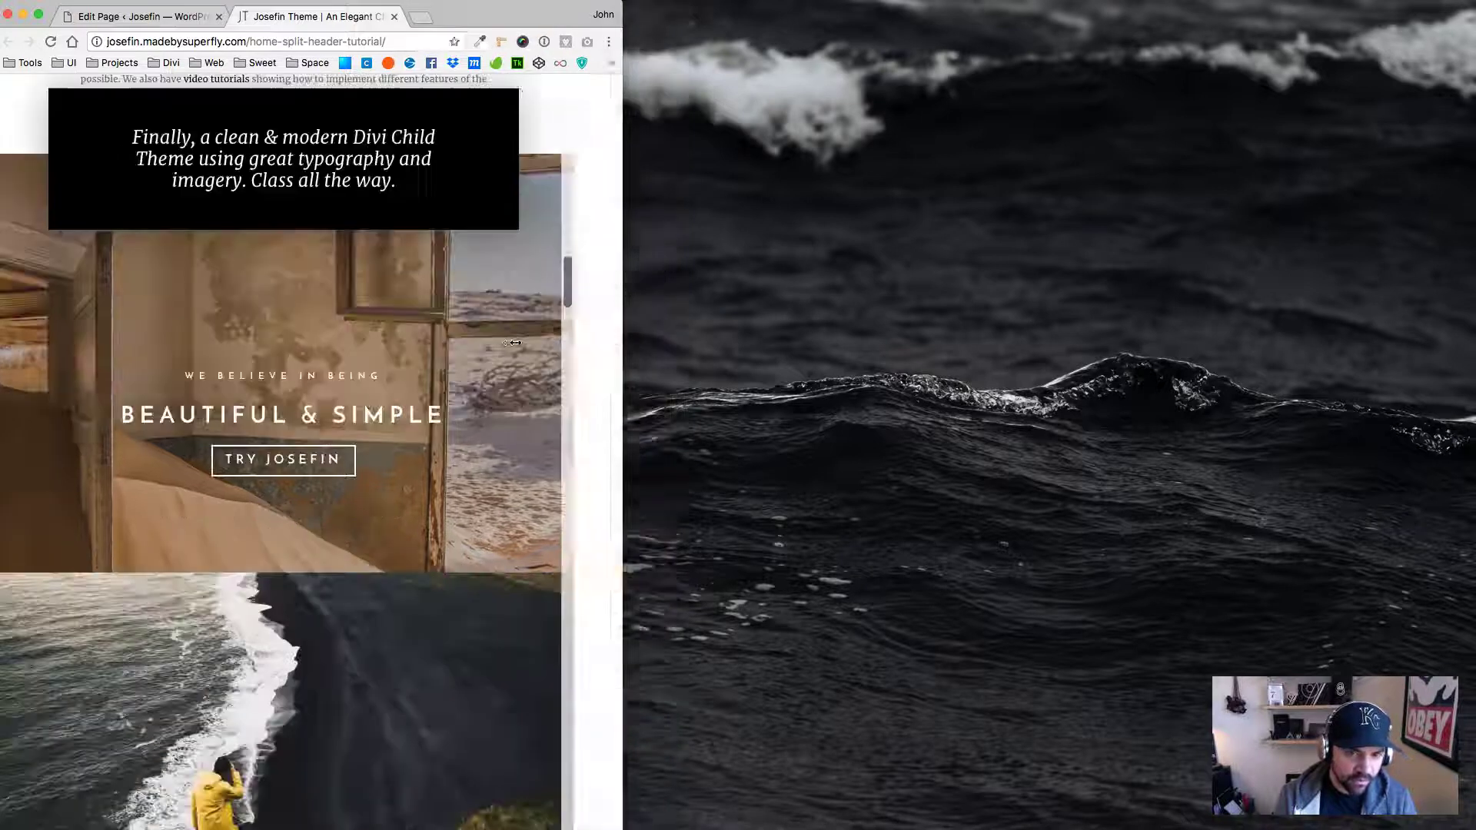
{"action": "left_click_drag", "start_coordinate": [512, 341], "coordinate": [509, 343]}
{"action": "scroll", "coordinate": [404, 329], "scroll_direction": "up", "scroll_amount": 2}
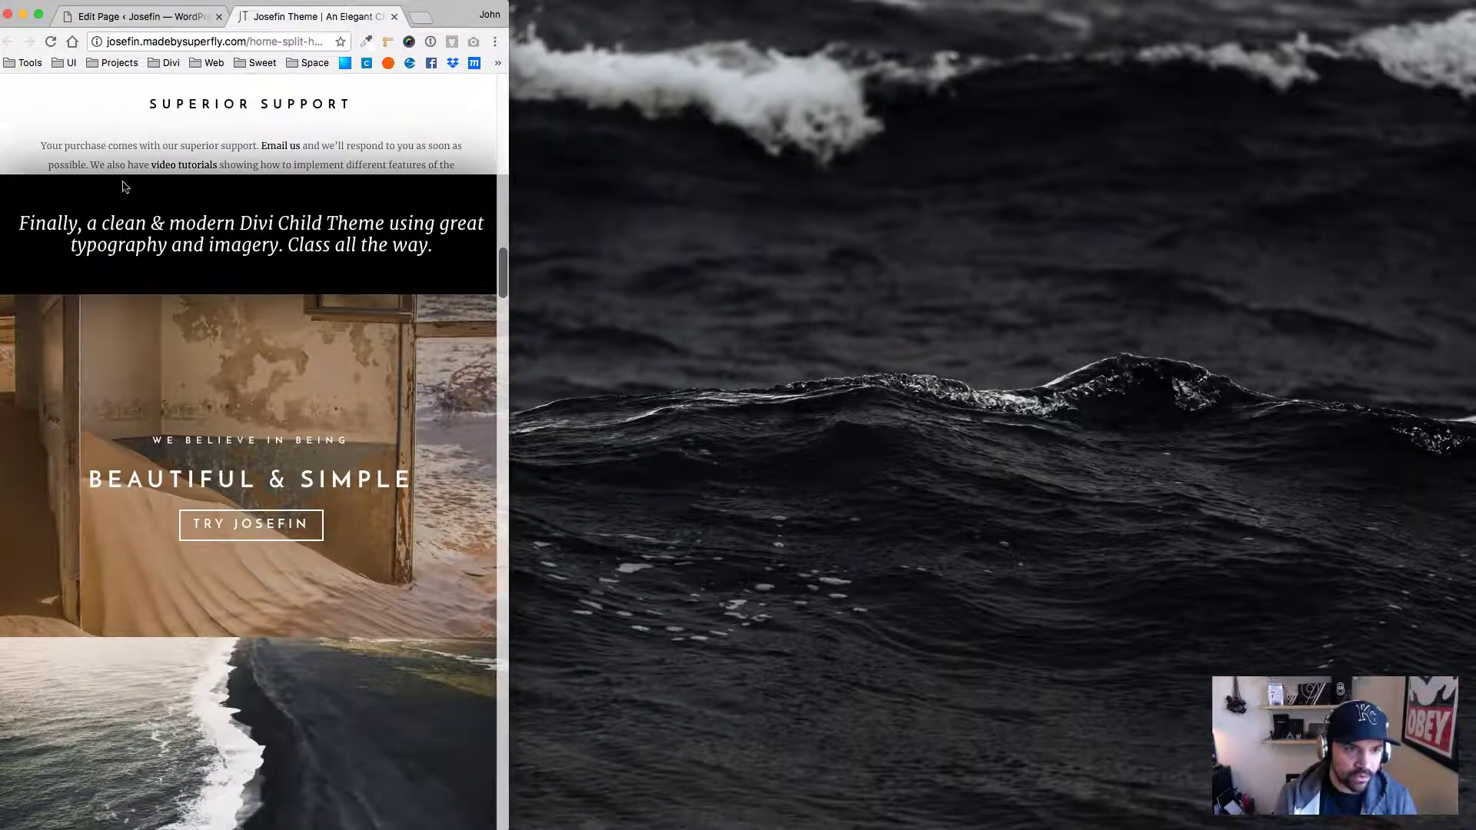
{"action": "scroll", "coordinate": [421, 184], "scroll_direction": "up", "scroll_amount": 2}
{"action": "left_click_drag", "start_coordinate": [509, 233], "coordinate": [1475, 296]}
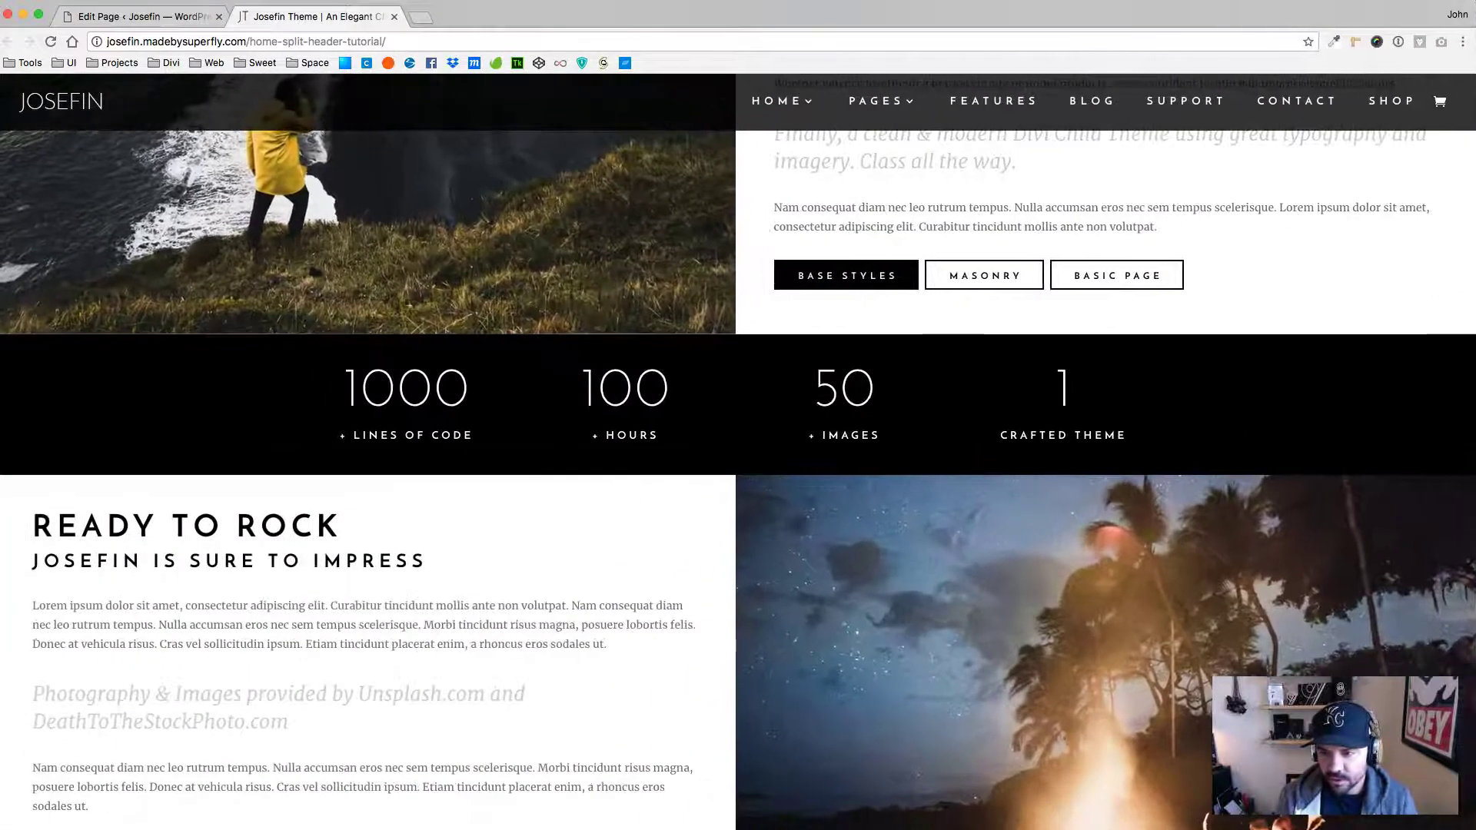
{"action": "scroll", "coordinate": [292, 234], "scroll_direction": "up", "scroll_amount": 10}
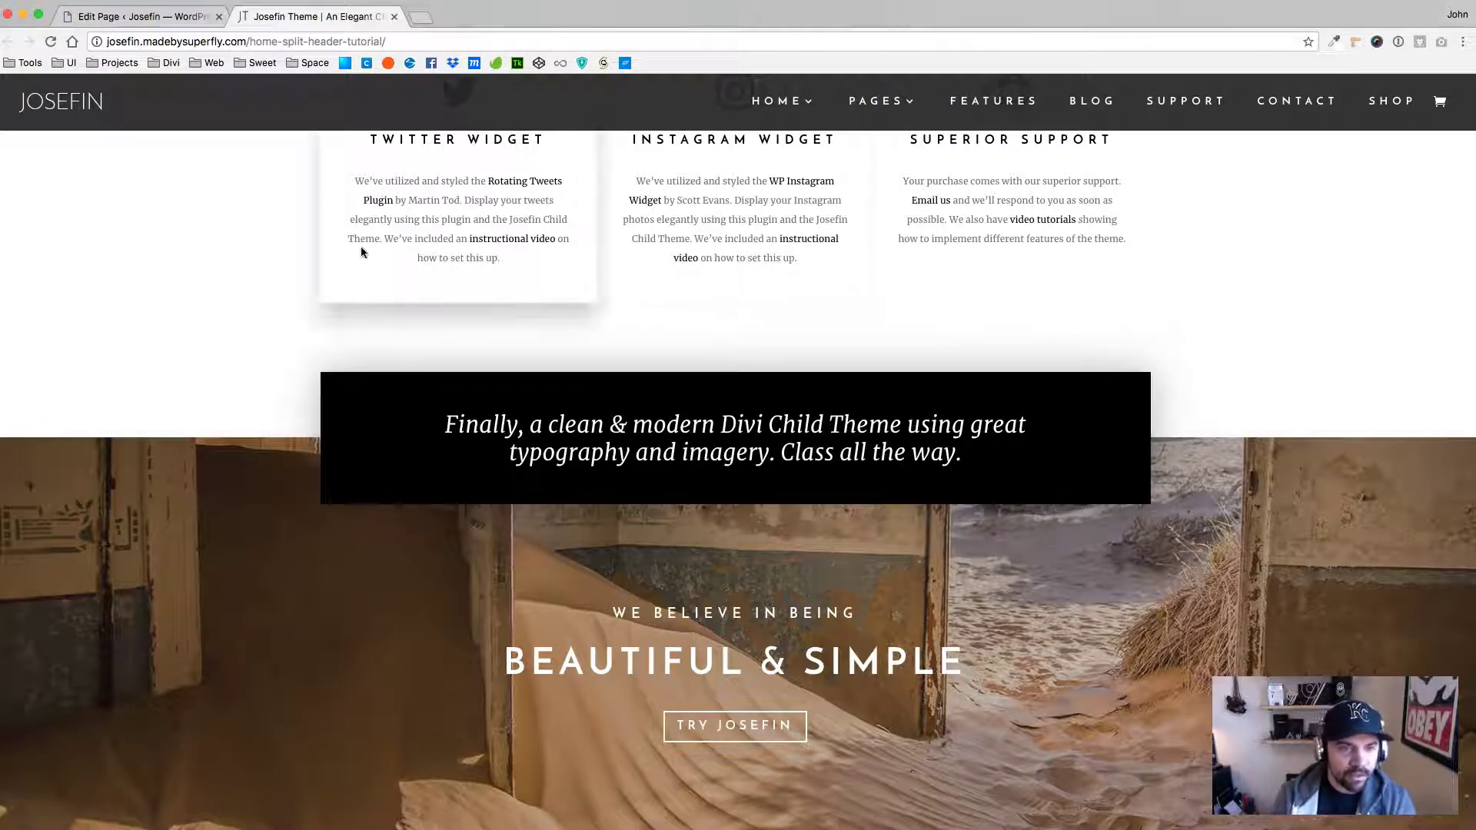
Open the Tagline text module's settings in the page editor's Divi Builder.
{"action": "left_click", "coordinate": [129, 23]}
{"action": "scroll", "coordinate": [642, 362], "scroll_direction": "down", "scroll_amount": 10}
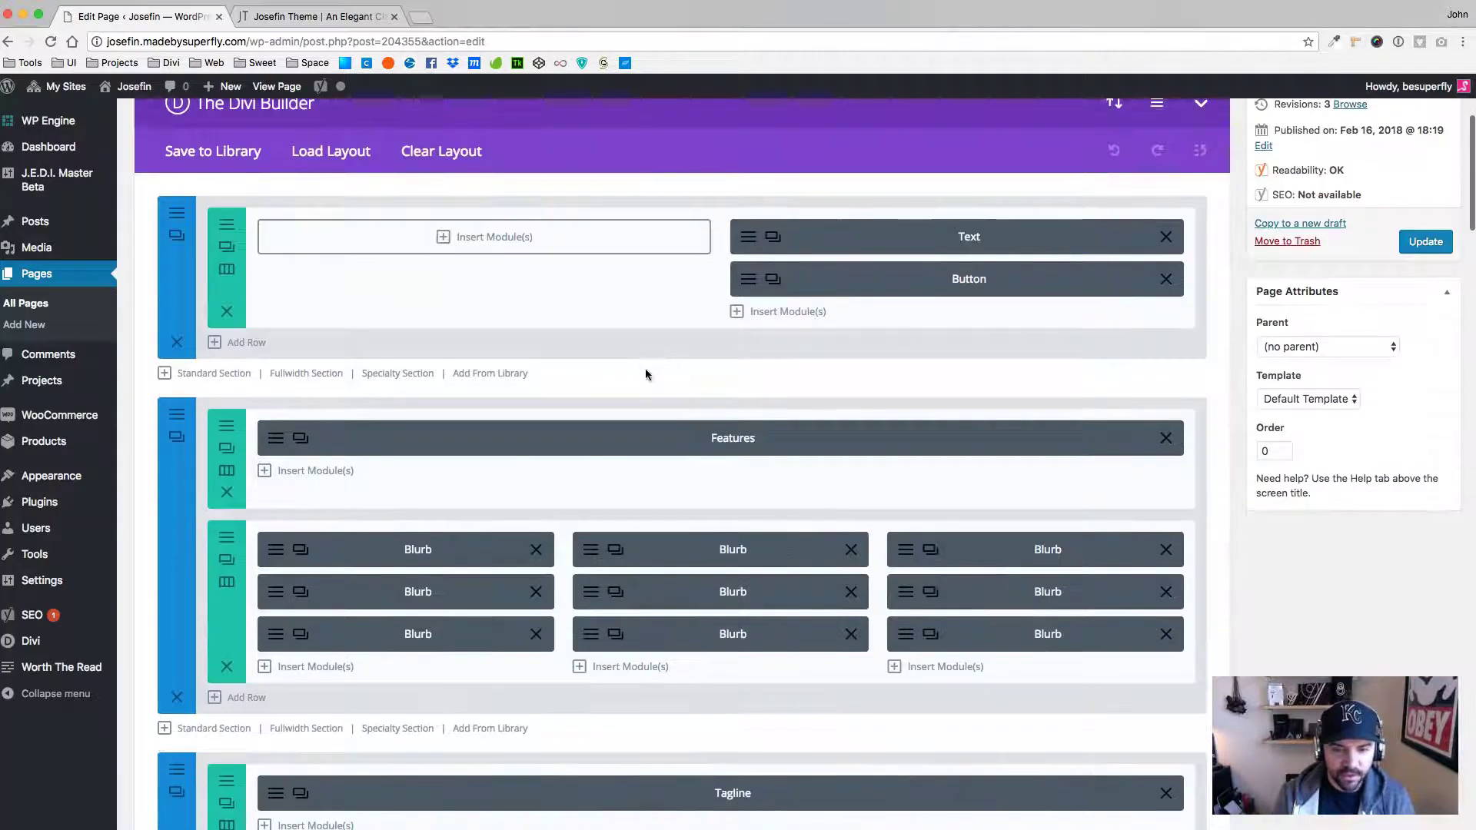
{"action": "scroll", "coordinate": [639, 355], "scroll_direction": "down", "scroll_amount": 6}
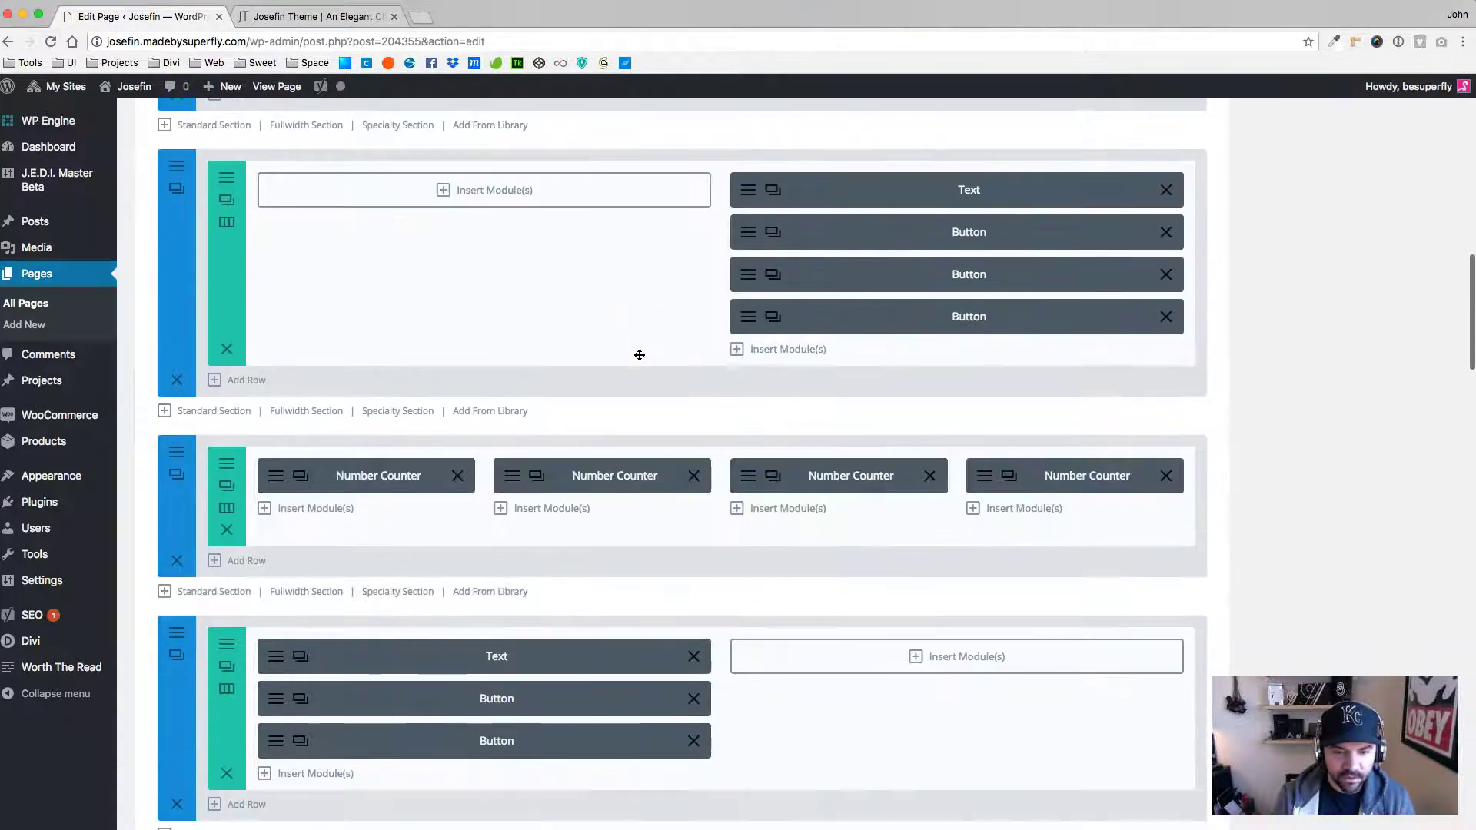
{"action": "scroll", "coordinate": [640, 355], "scroll_direction": "up", "scroll_amount": 4}
{"action": "scroll", "coordinate": [639, 354], "scroll_direction": "down", "scroll_amount": 2}
{"action": "scroll", "coordinate": [639, 355], "scroll_direction": "up", "scroll_amount": 3}
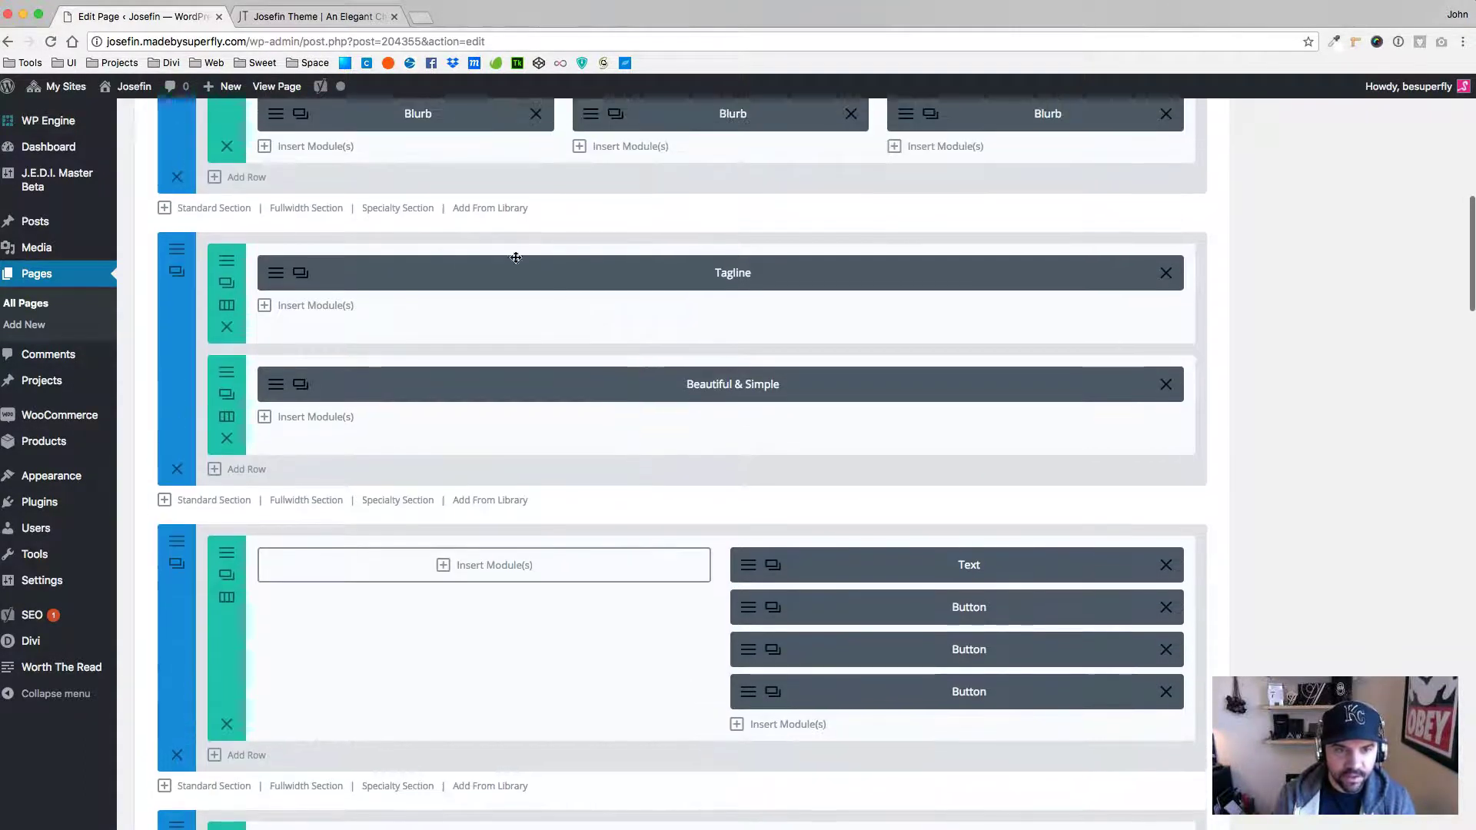
{"action": "left_click", "coordinate": [268, 23]}
{"action": "left_click", "coordinate": [181, 17]}
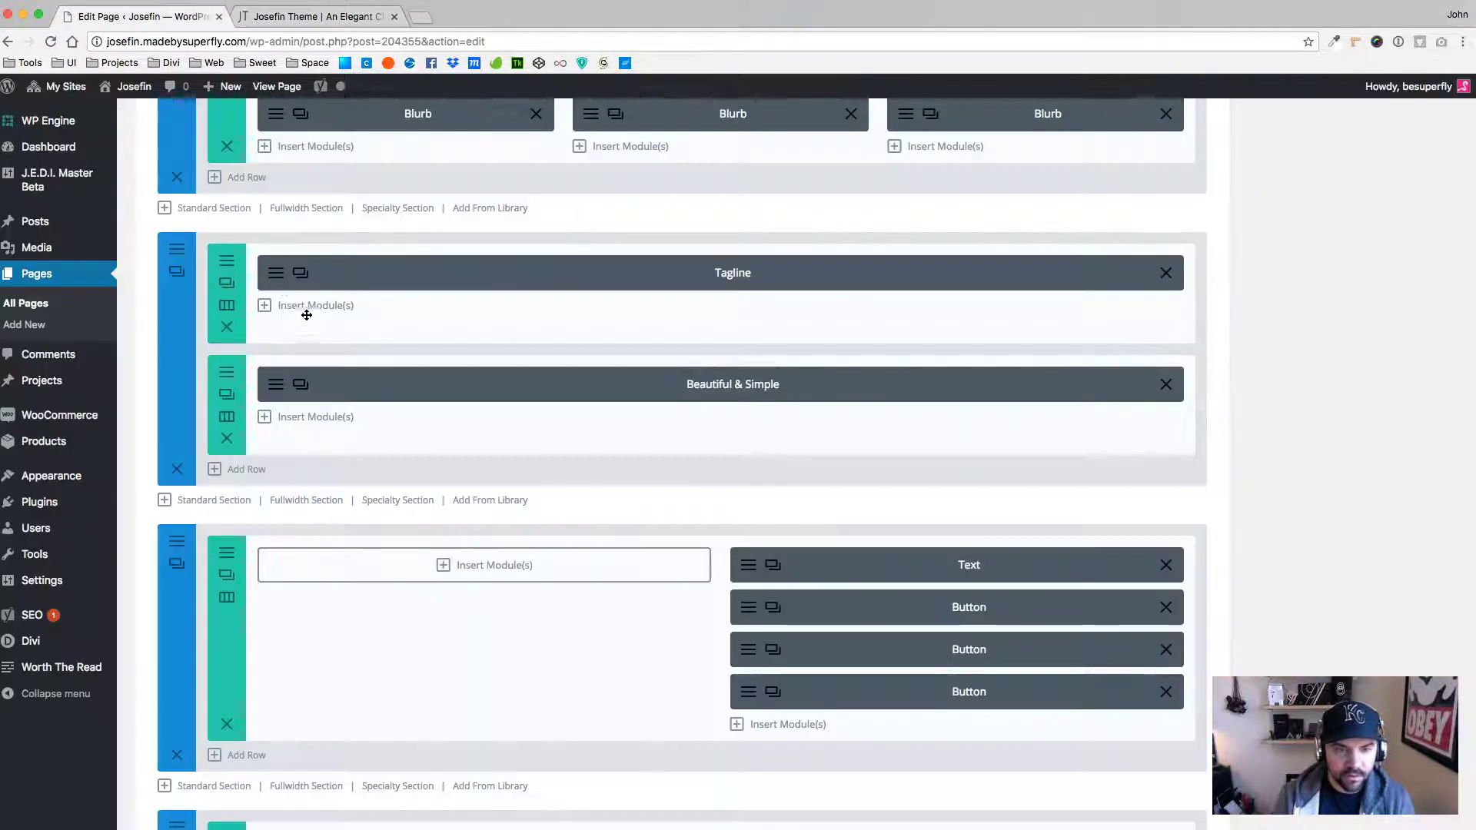
{"action": "left_click", "coordinate": [724, 329]}
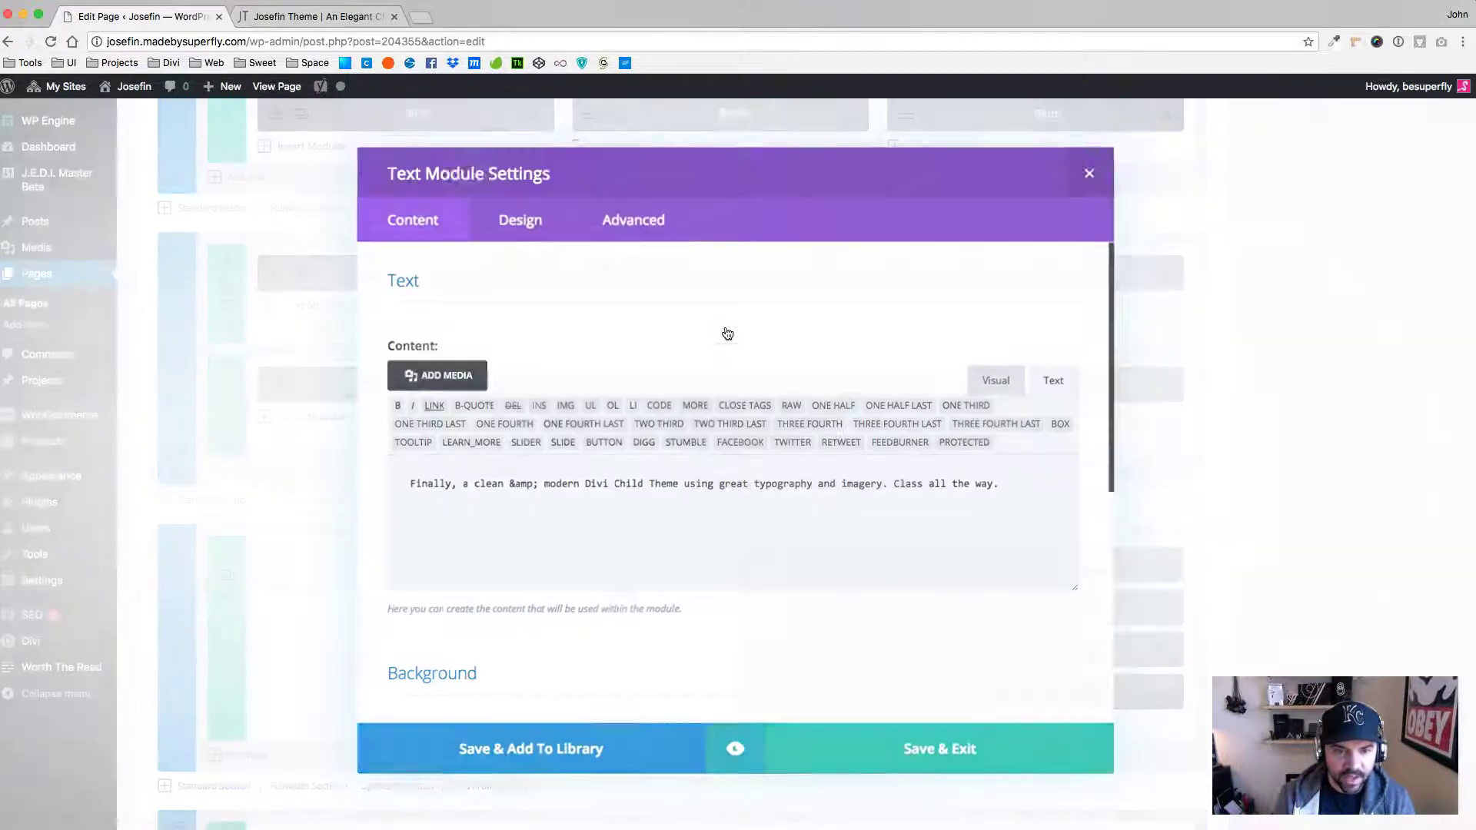
Append "Make your site beautiful with Josefin. Check it out today!" to the tagline text and save the module.
{"action": "left_click", "coordinate": [999, 378]}
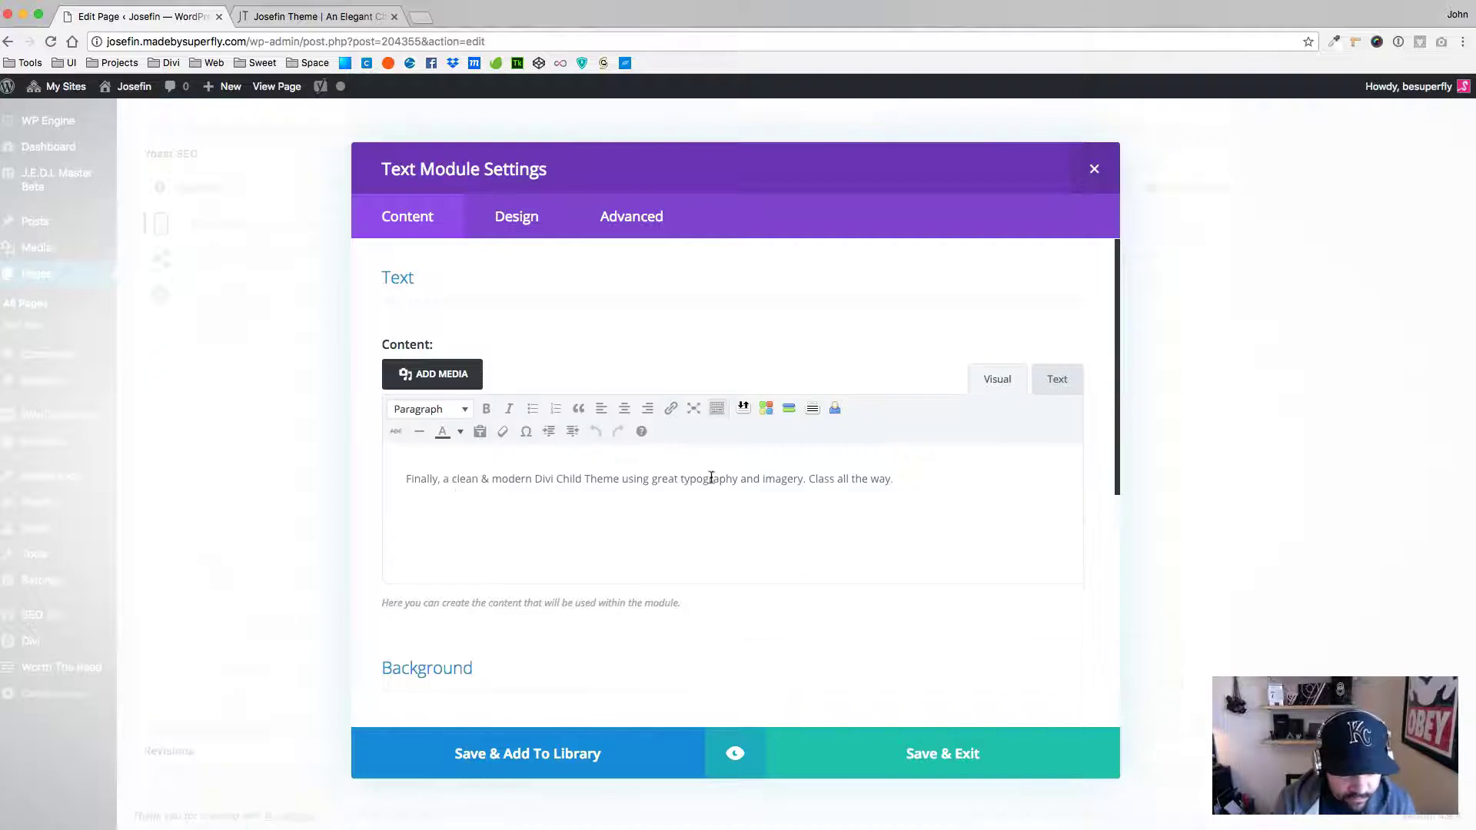
{"action": "key", "text": "BackSpace"}
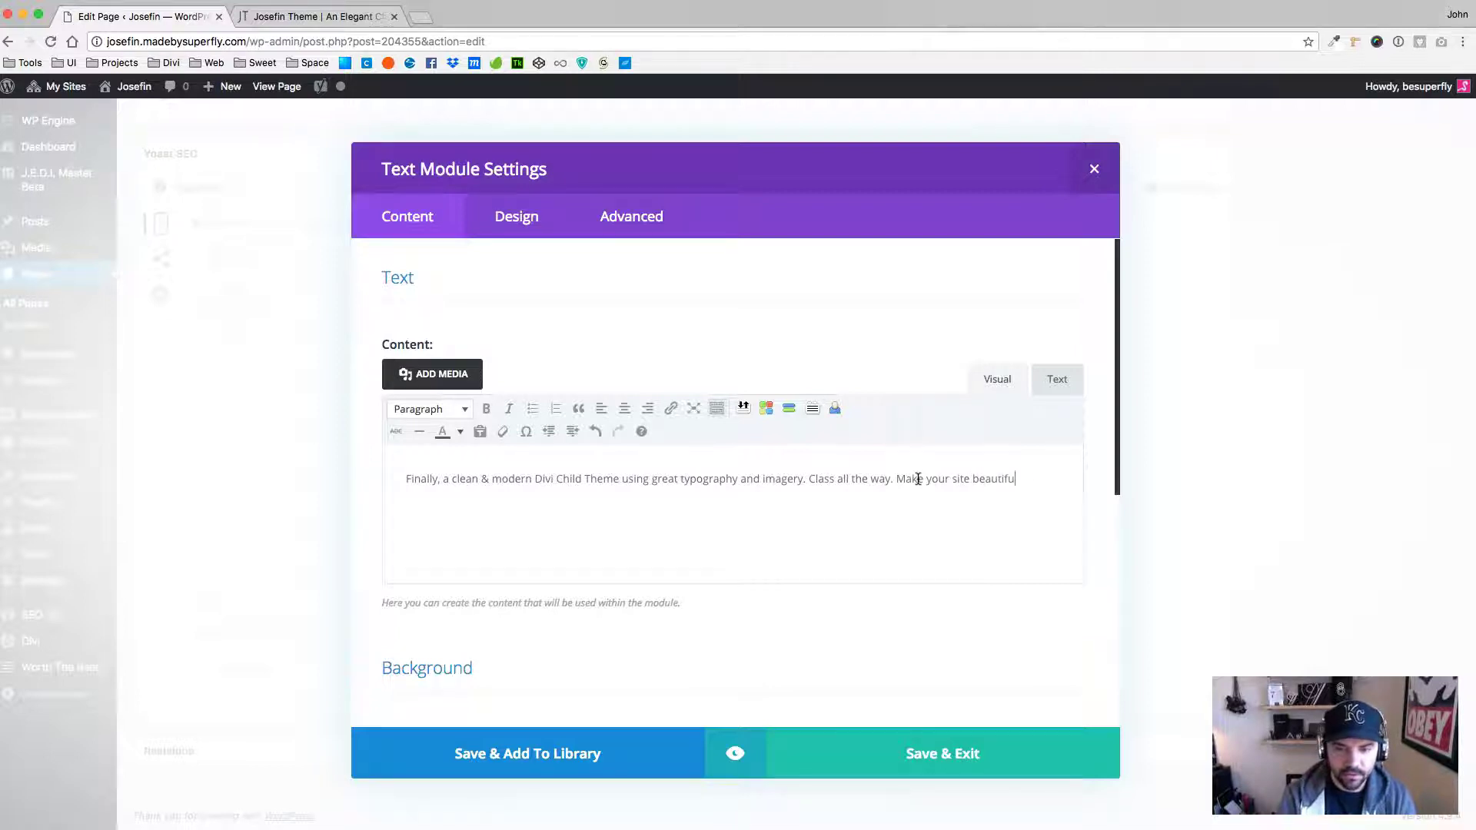
{"action": "type", "text": "osefin. Check it out today!"}
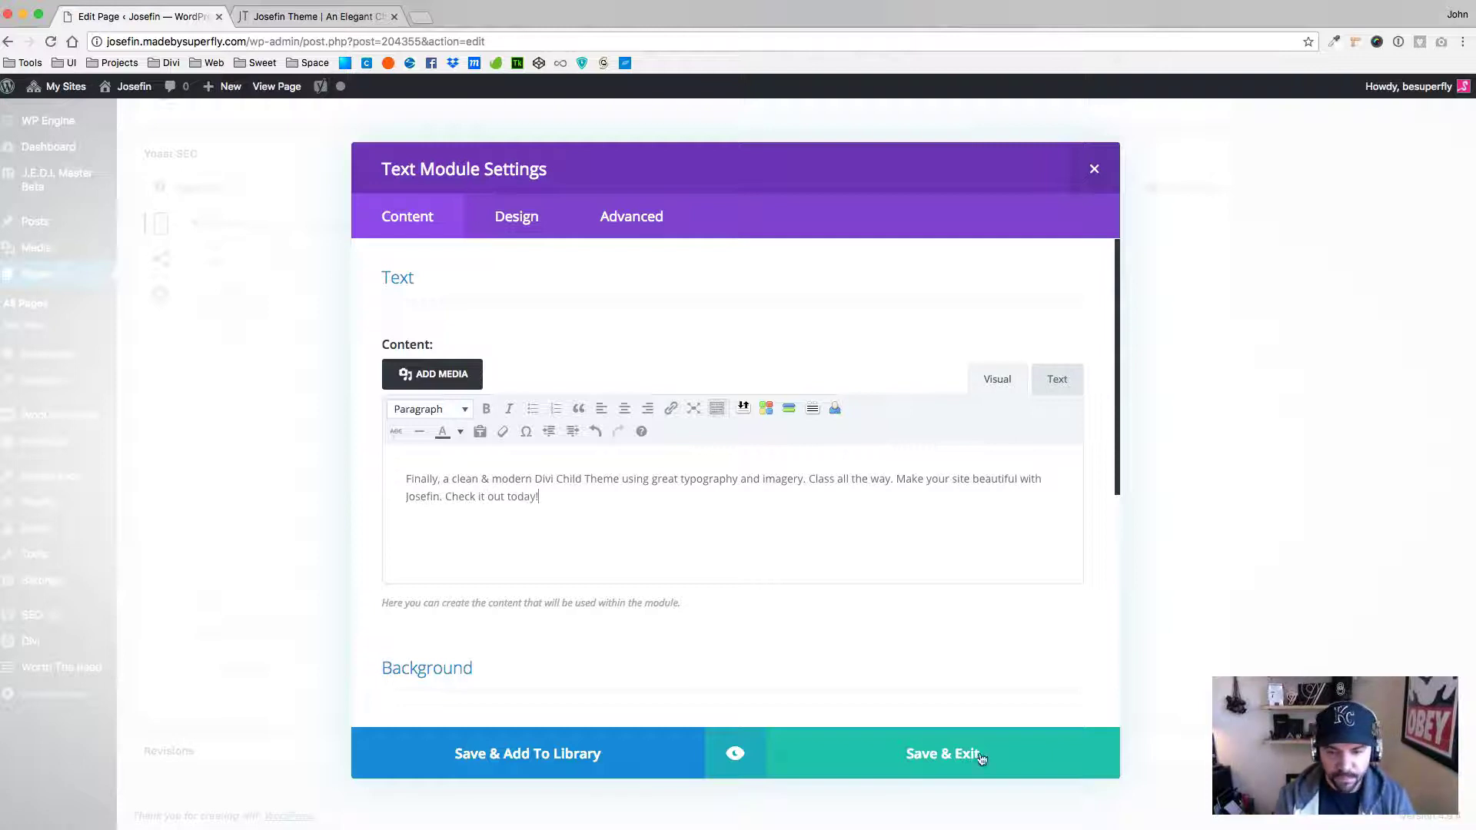
{"action": "left_click", "coordinate": [981, 758]}
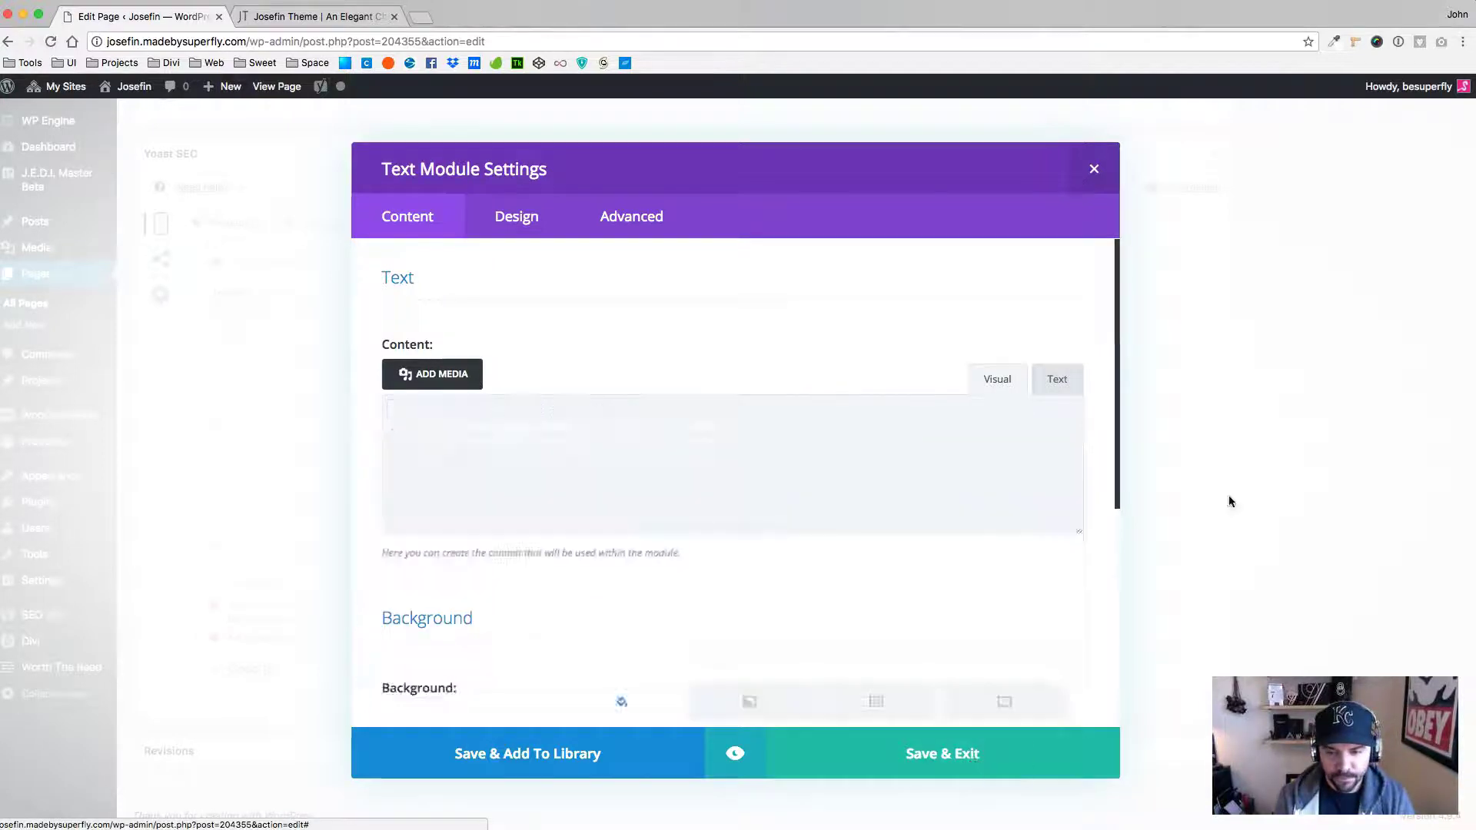
Update the page and reload the live Josefin page to check the longer tagline.
{"action": "scroll", "coordinate": [1373, 325], "scroll_direction": "up", "scroll_amount": 5}
{"action": "scroll", "coordinate": [1373, 325], "scroll_direction": "up", "scroll_amount": 10}
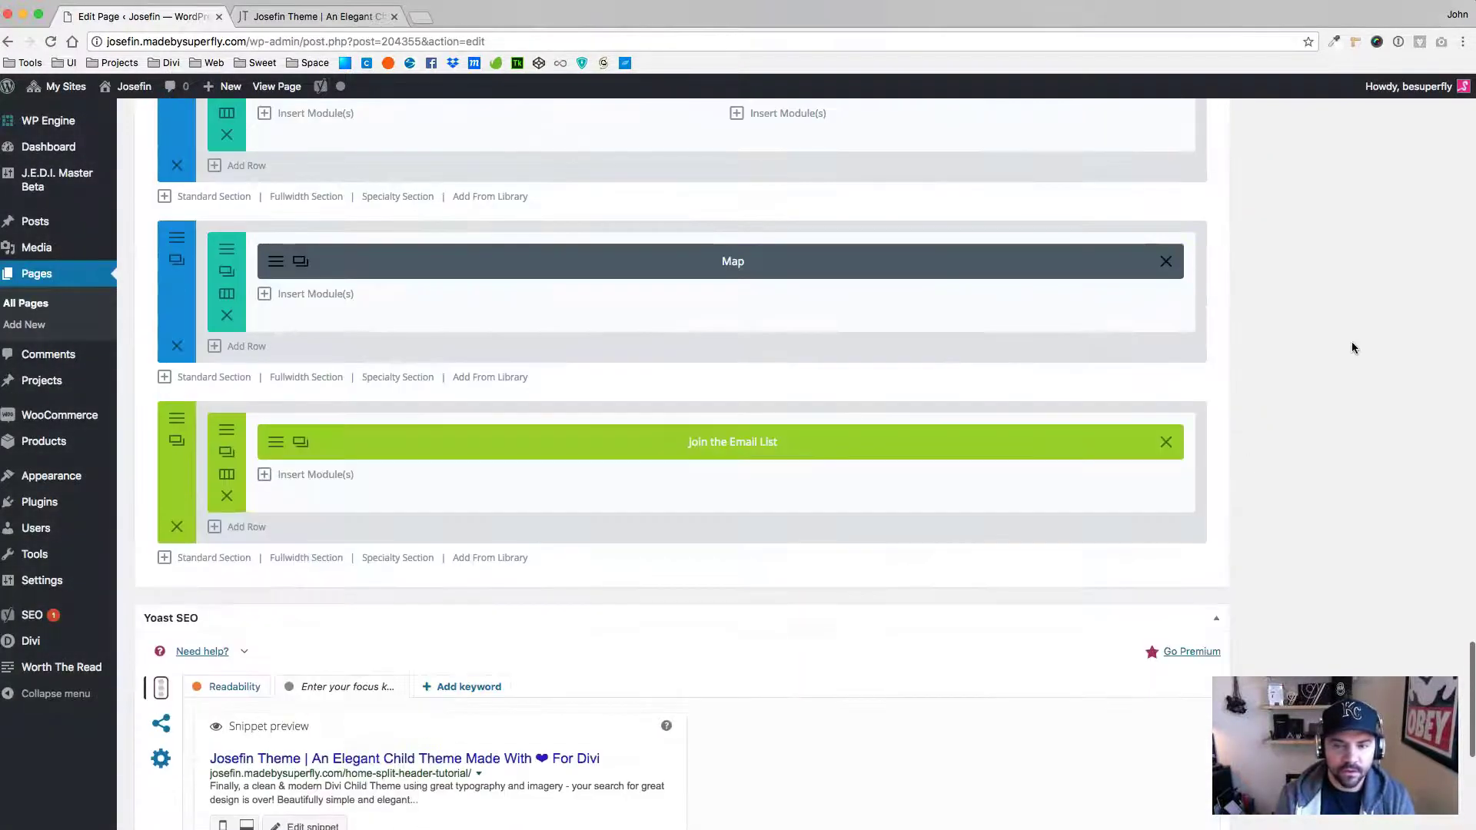
{"action": "scroll", "coordinate": [1349, 339], "scroll_direction": "up", "scroll_amount": 6}
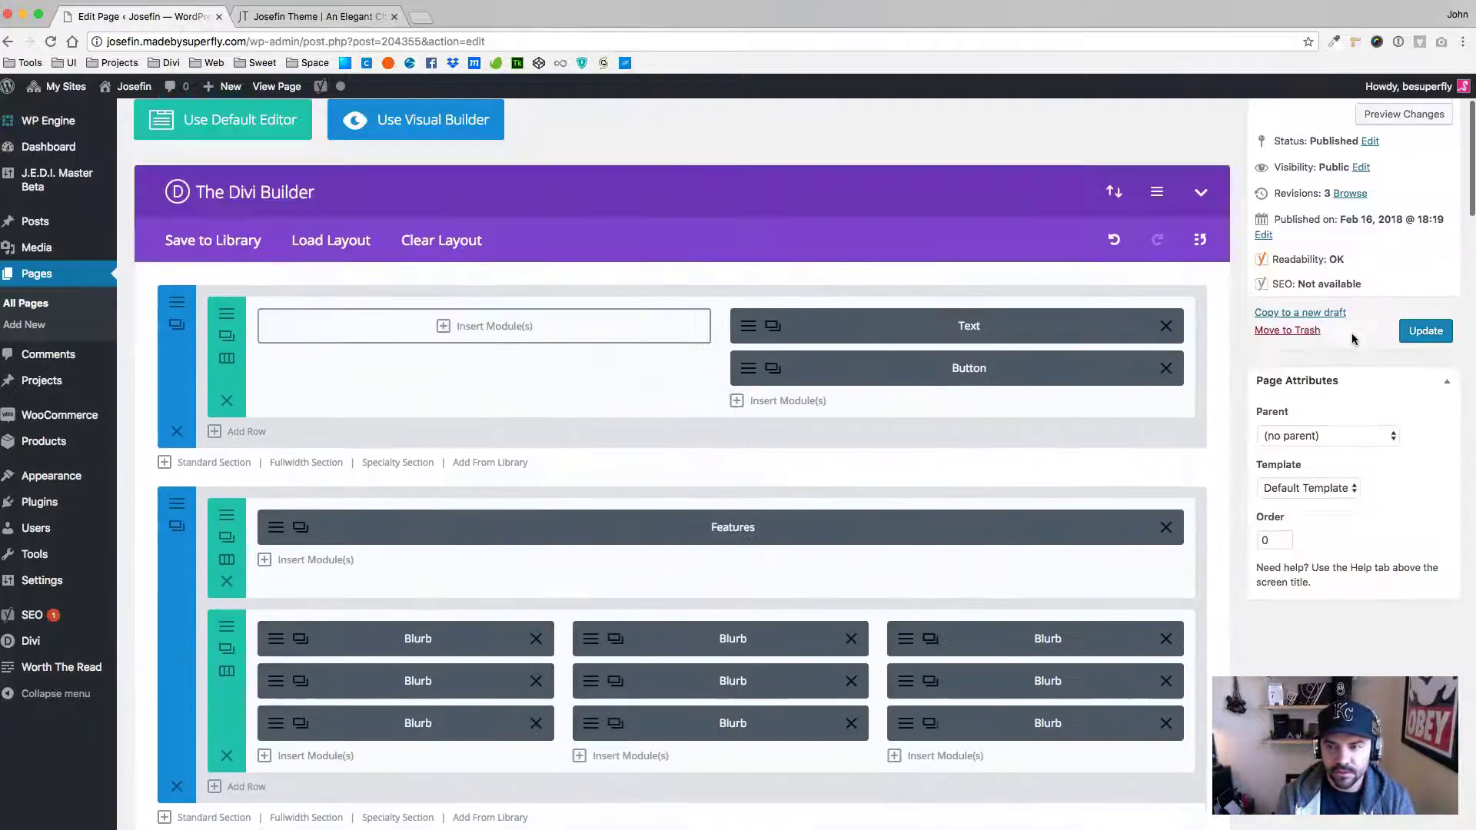
{"action": "key", "text": "super+s"}
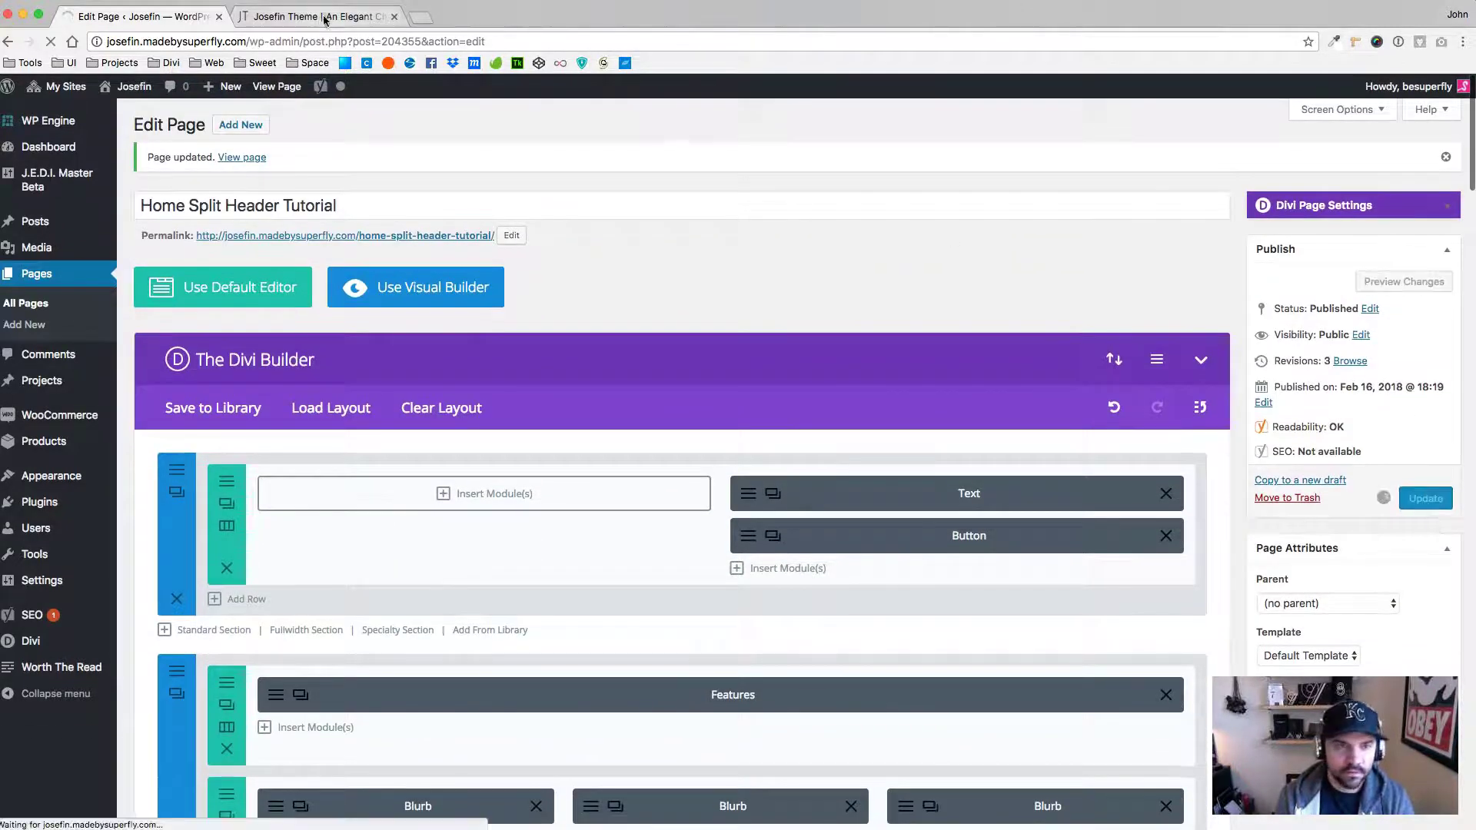
{"action": "left_click", "coordinate": [288, 17]}
{"action": "left_click", "coordinate": [51, 41]}
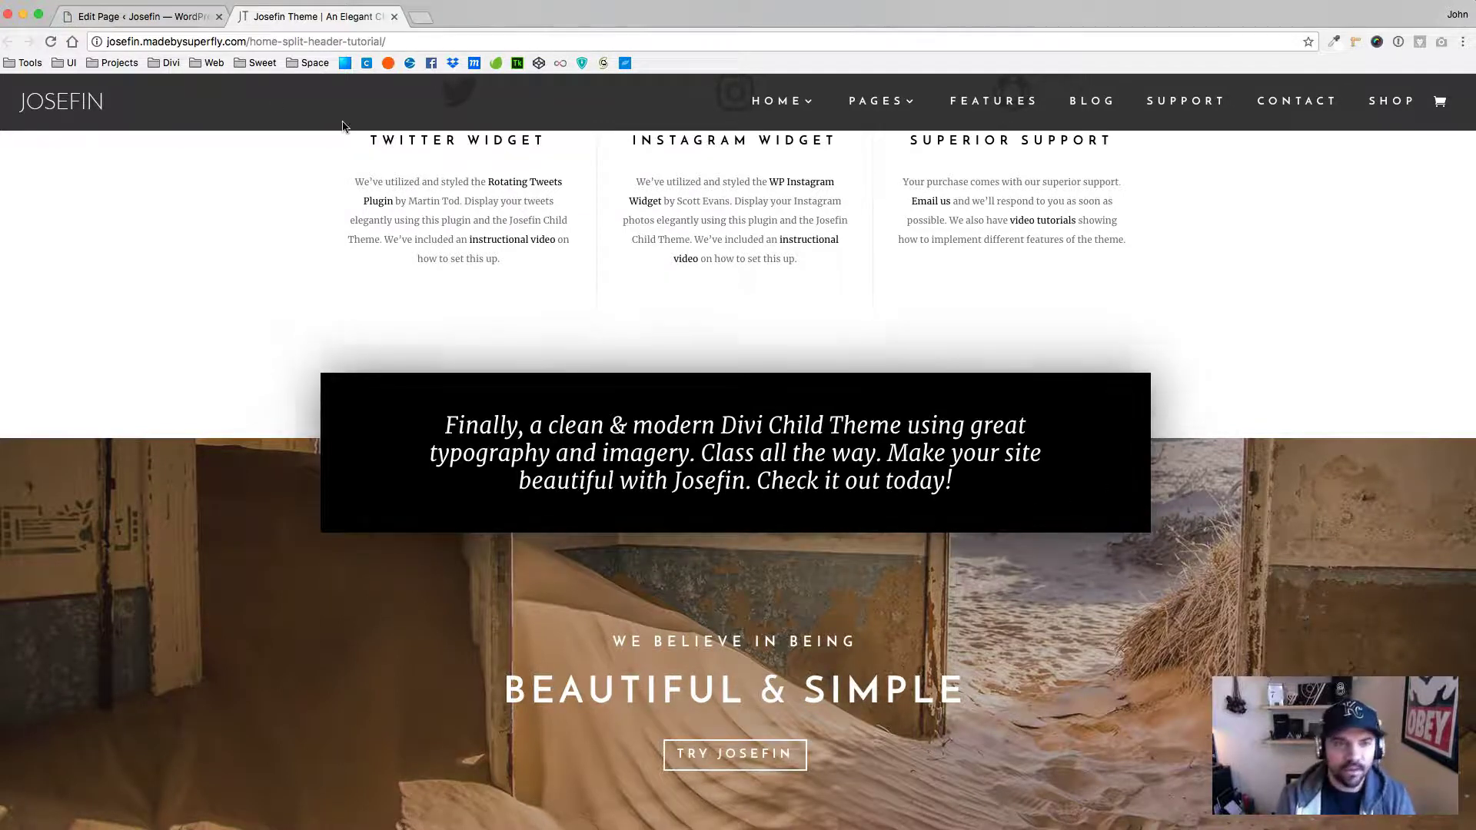
Open Divi's Theme Options in a new tab, find the Custom CSS field and make that tab the first one.
{"action": "left_click", "coordinate": [151, 23]}
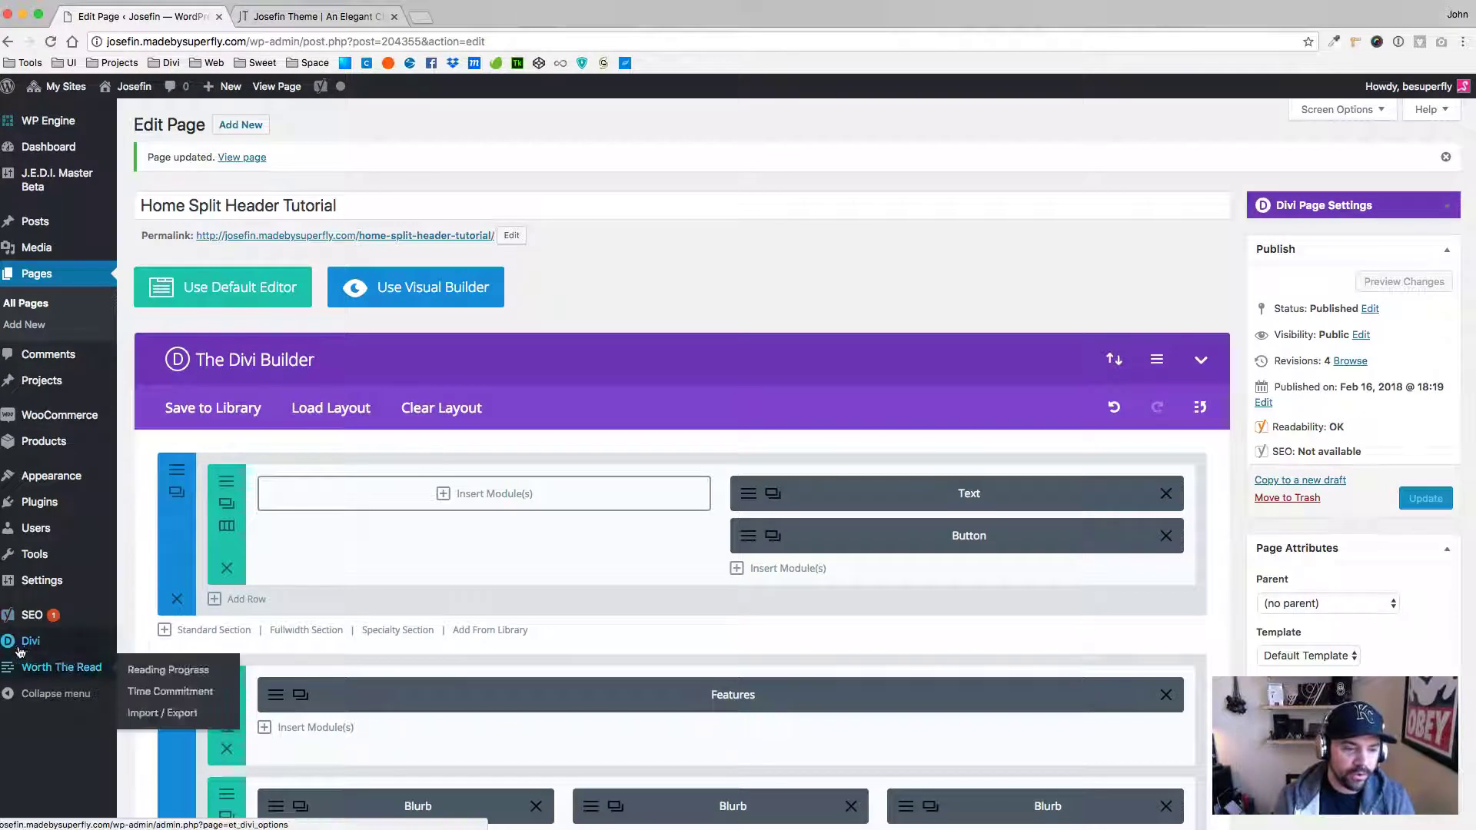
{"action": "mouse_move", "coordinate": [26, 646]}
{"action": "right_click", "coordinate": [157, 644]}
{"action": "left_click", "coordinate": [223, 650]}
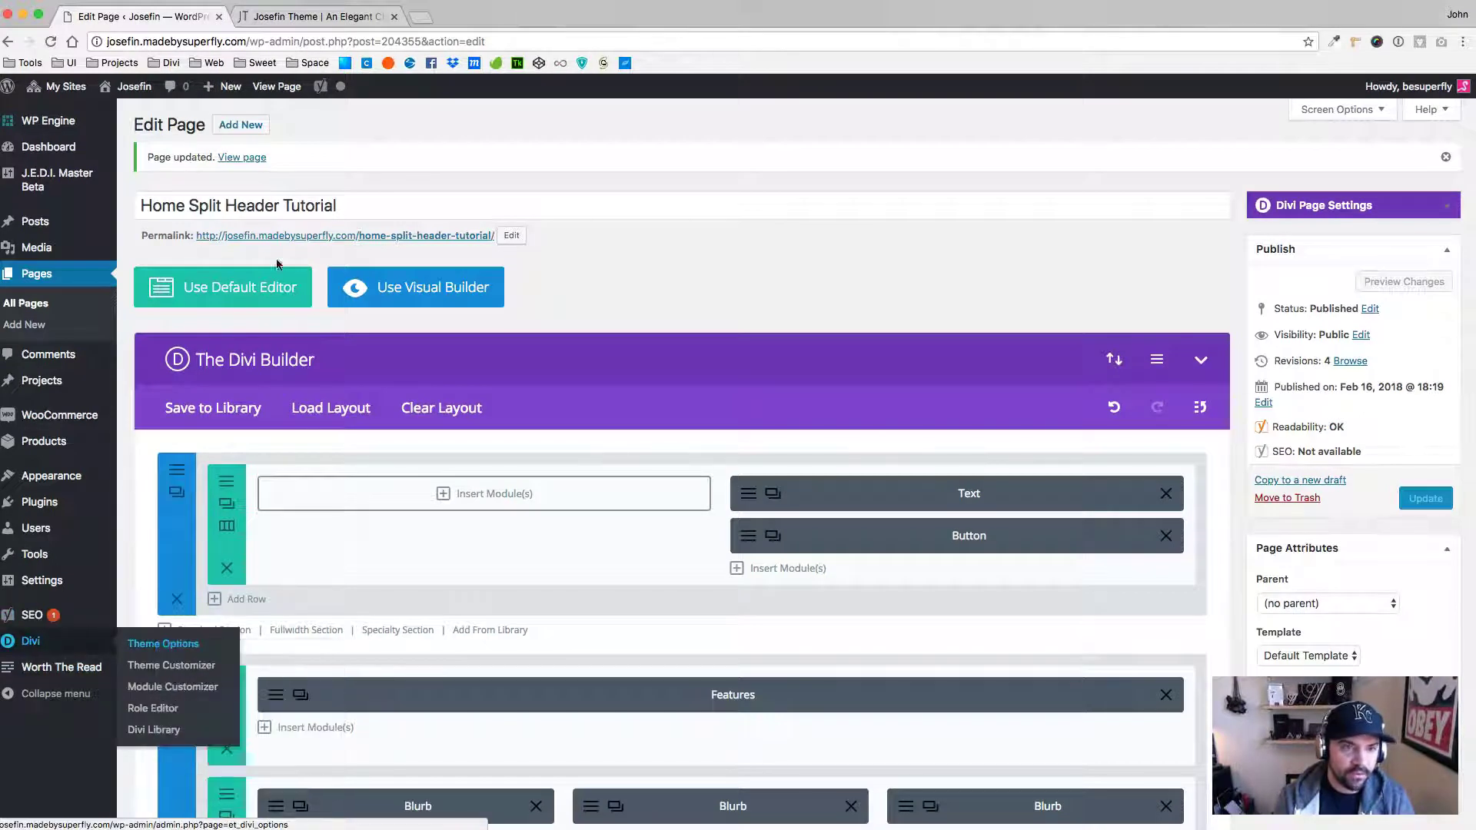
{"action": "left_click", "coordinate": [486, 25]}
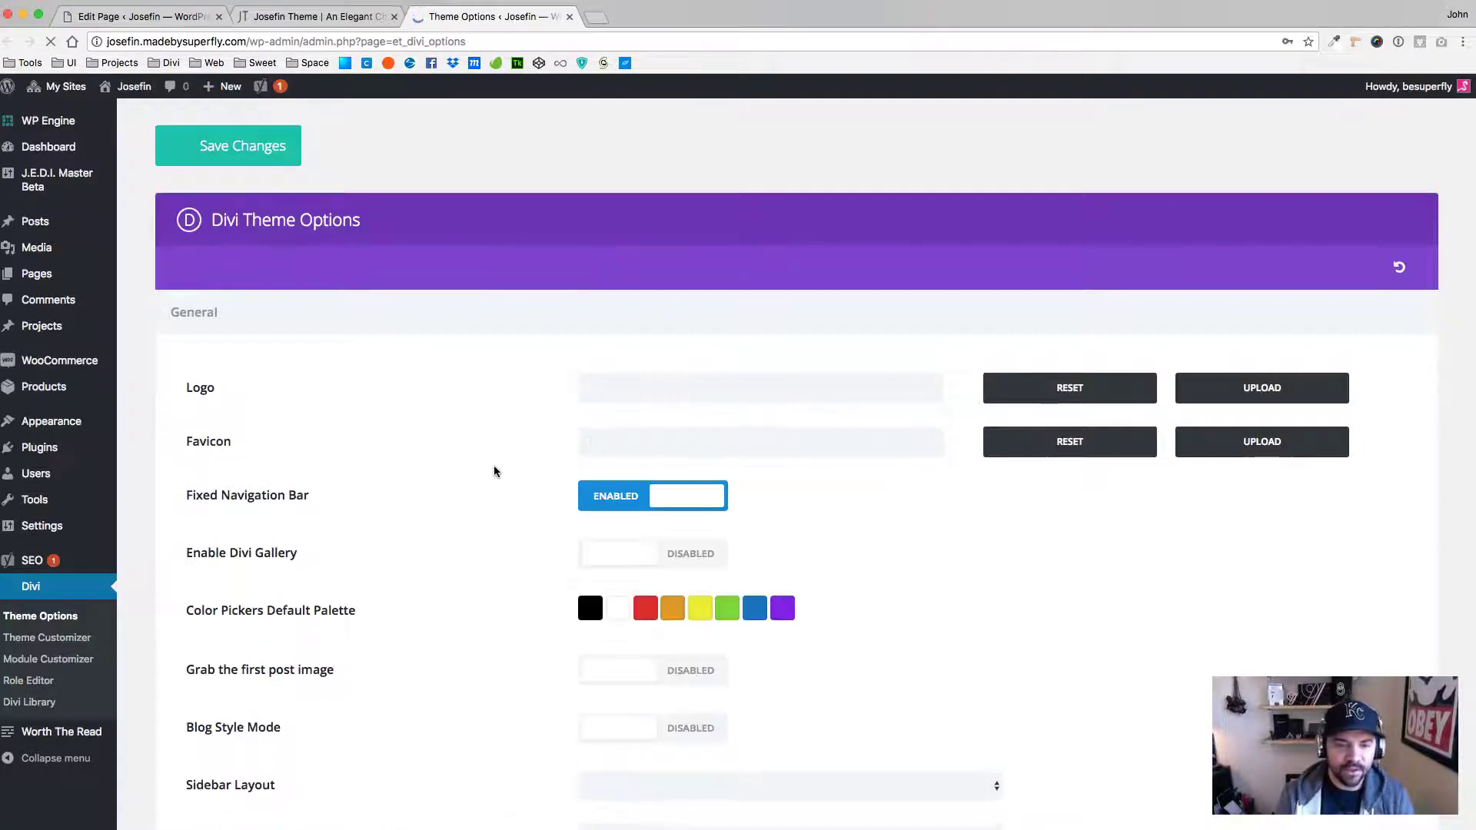
{"action": "scroll", "coordinate": [494, 472], "scroll_direction": "down", "scroll_amount": 20}
{"action": "left_click", "coordinate": [635, 582]}
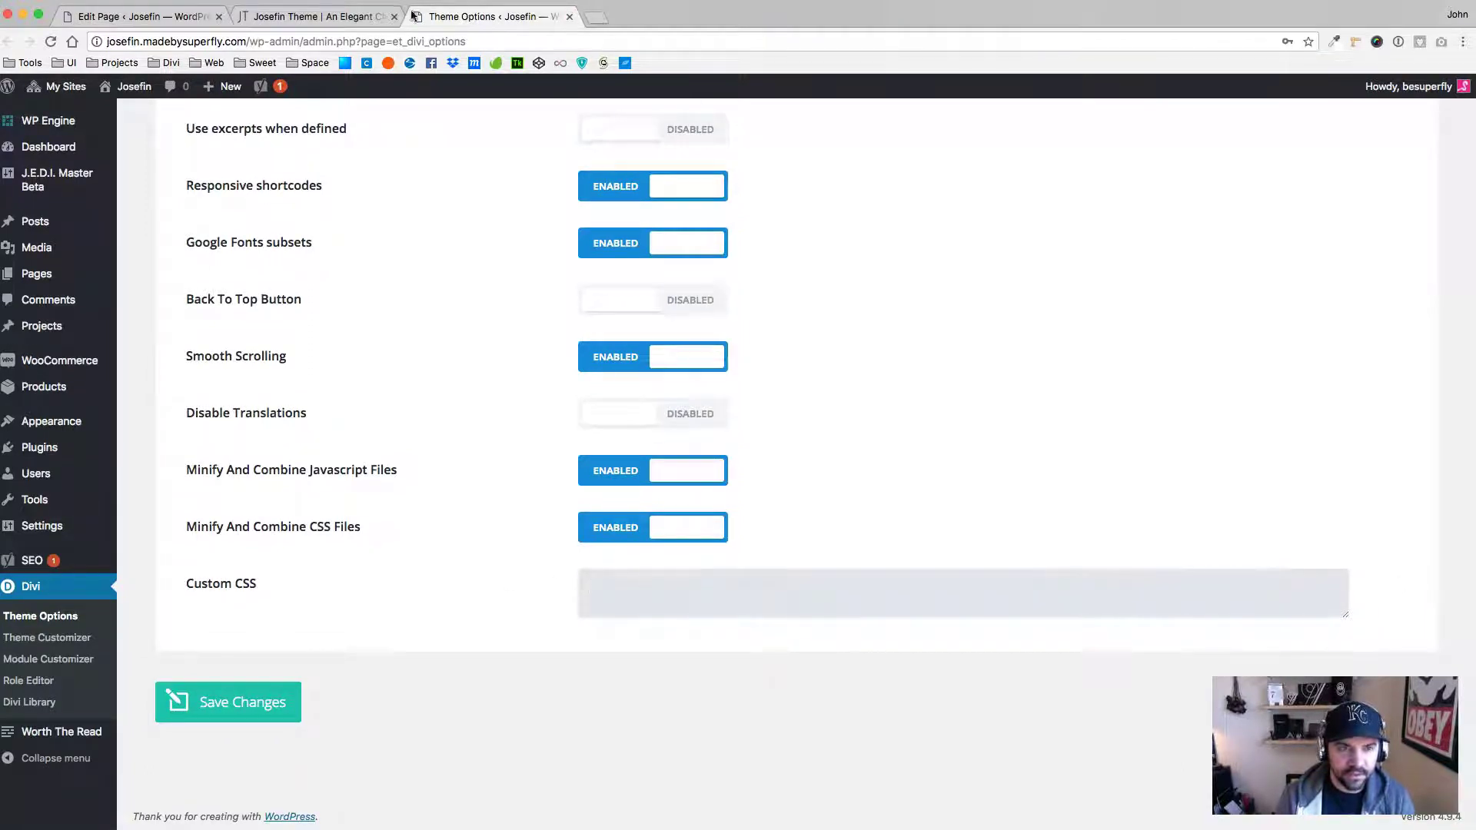
{"action": "left_click_drag", "start_coordinate": [579, 26], "coordinate": [185, 16]}
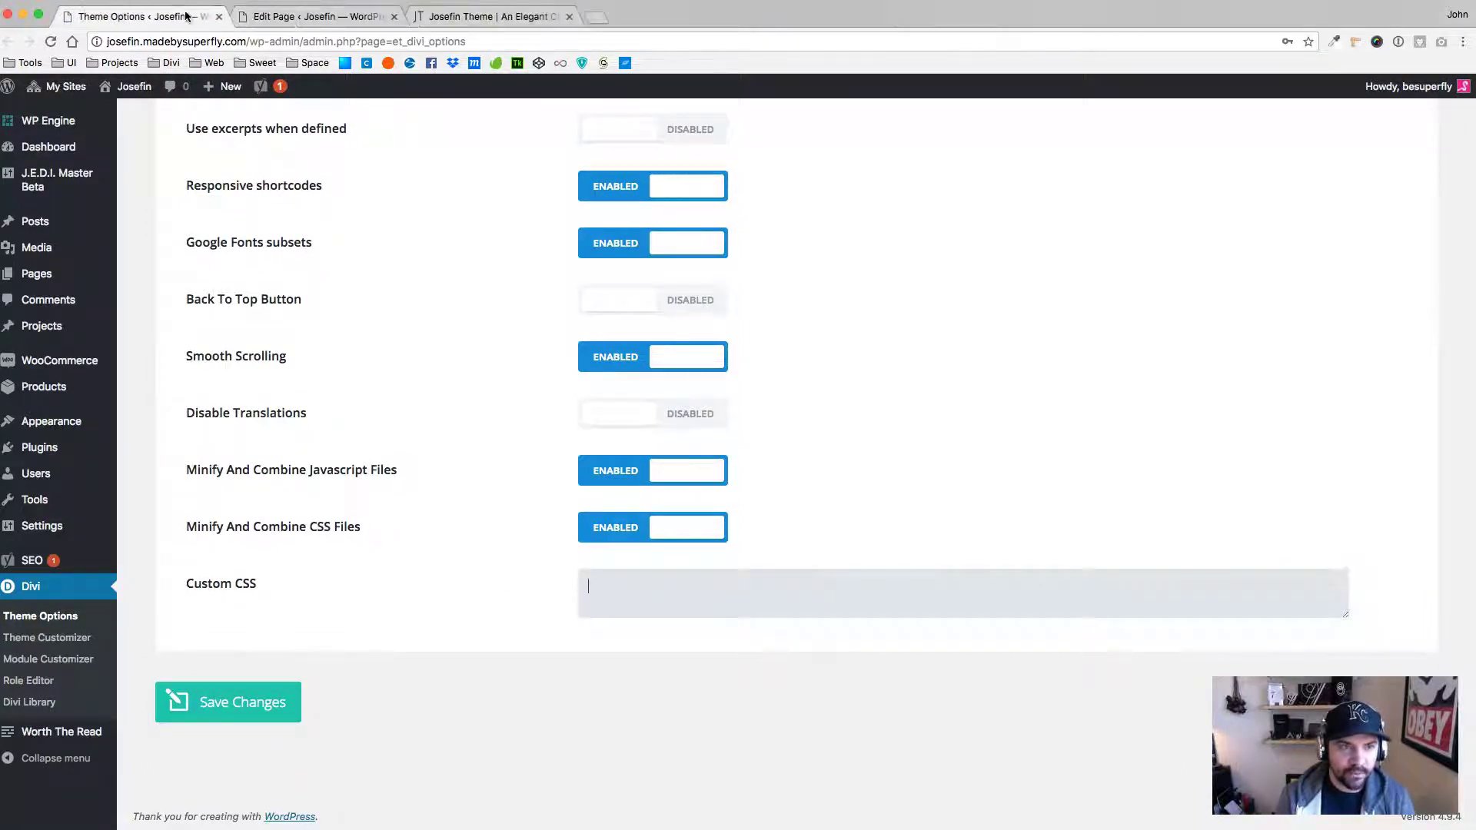
Look at the Custom CSS field in the page's Divi Builder settings, close them and close the Theme Options tab.
{"action": "left_click", "coordinate": [319, 16]}
{"action": "left_click", "coordinate": [1156, 359]}
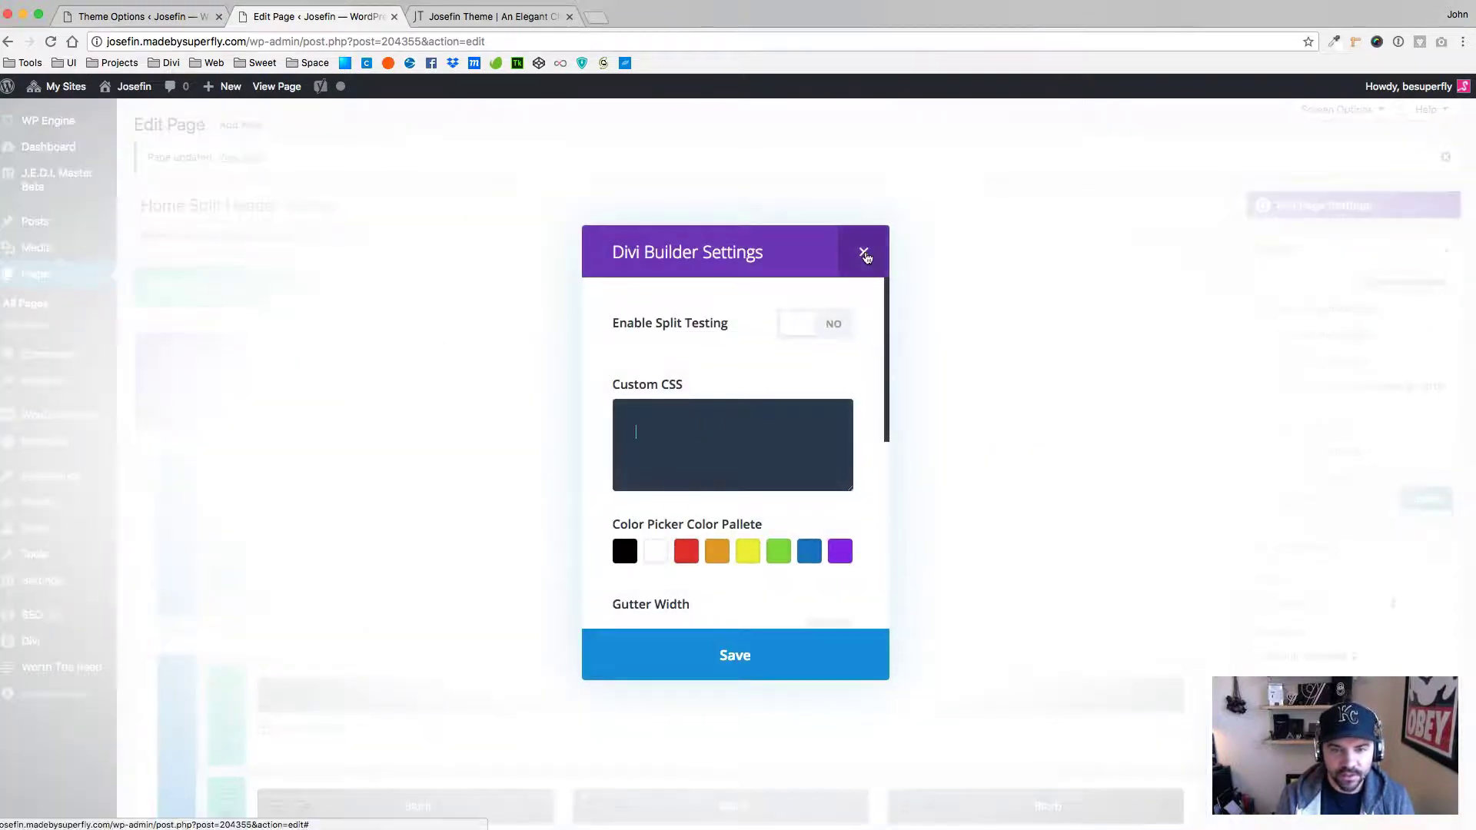
{"action": "left_click", "coordinate": [876, 255]}
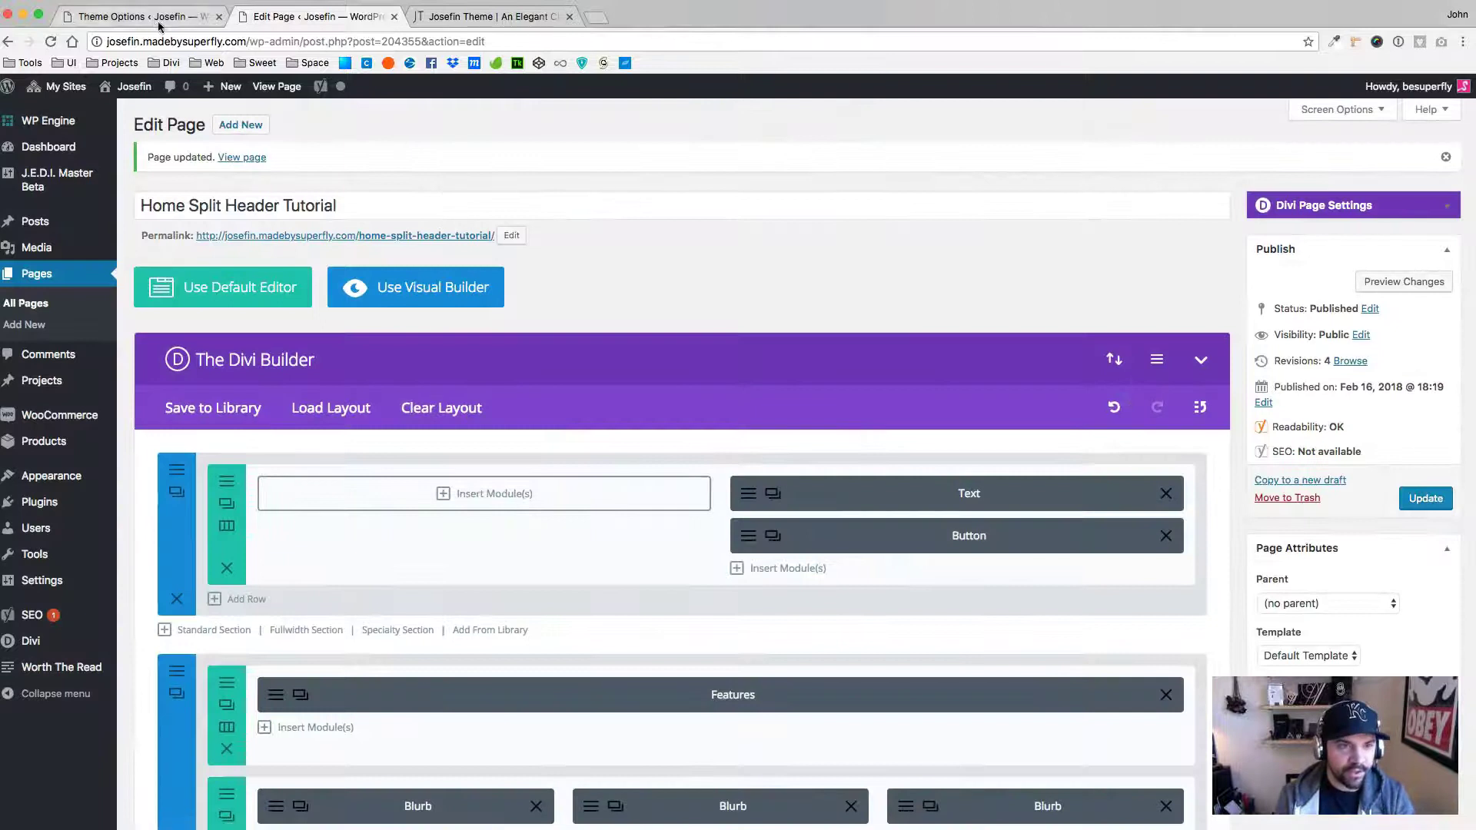
{"action": "left_click", "coordinate": [206, 19]}
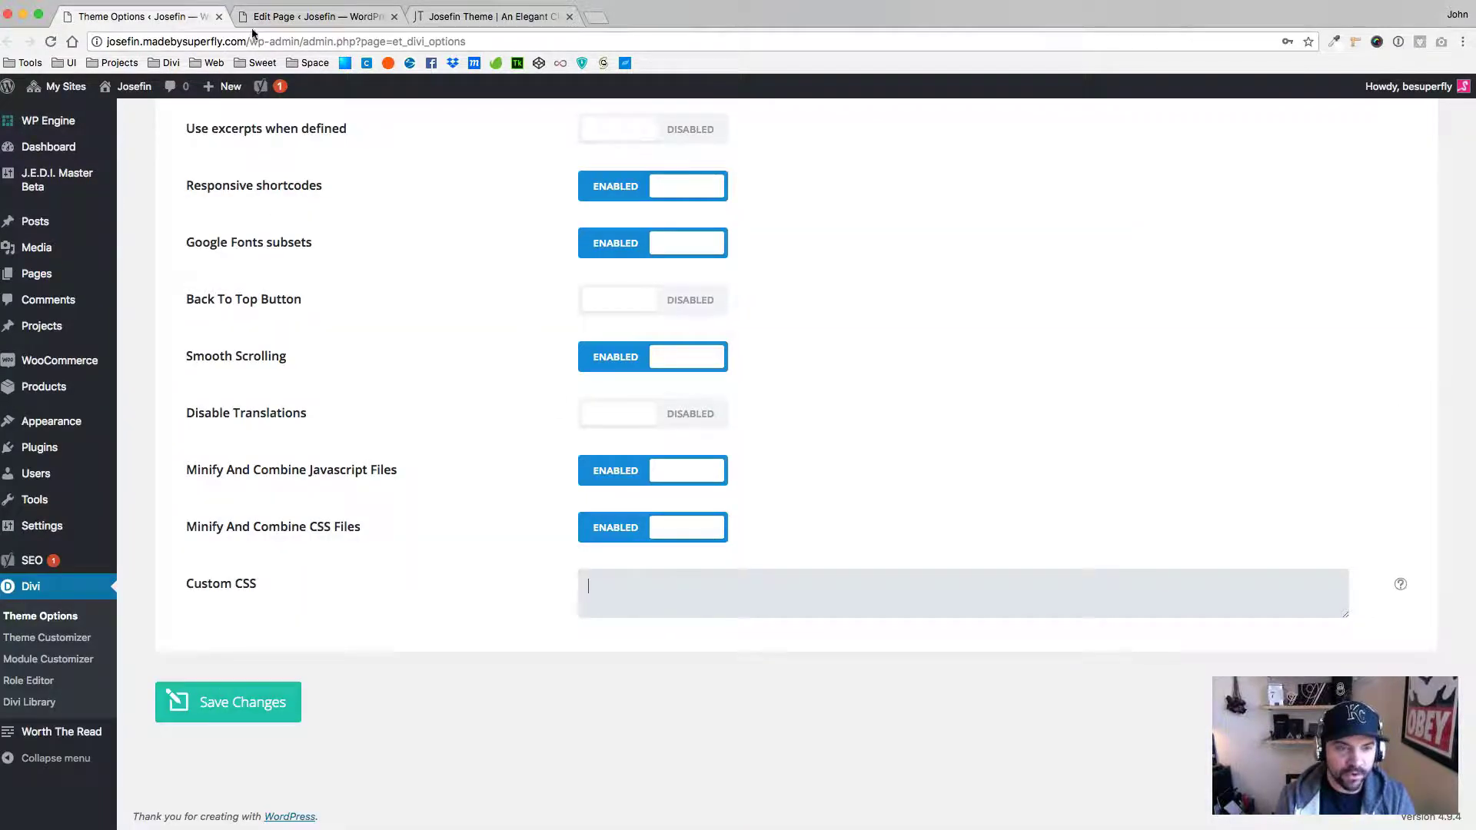
{"action": "left_click", "coordinate": [218, 16]}
{"action": "left_click", "coordinate": [315, 16]}
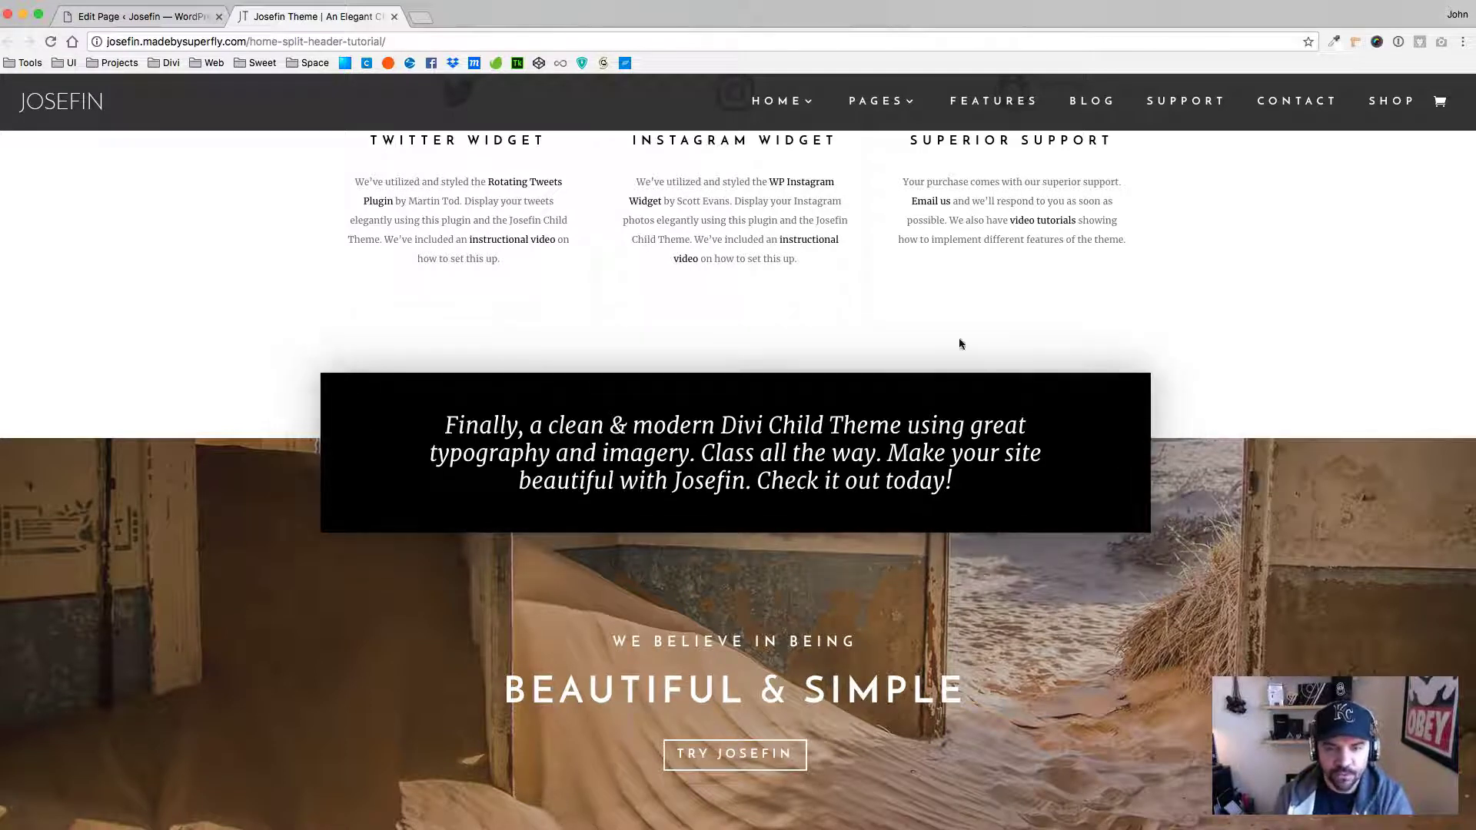
Open the CSS ID & Classes settings of the row that holds the Tagline module.
{"action": "left_click", "coordinate": [192, 16]}
{"action": "scroll", "coordinate": [778, 528], "scroll_direction": "down", "scroll_amount": 3}
{"action": "scroll", "coordinate": [778, 528], "scroll_direction": "down", "scroll_amount": 3}
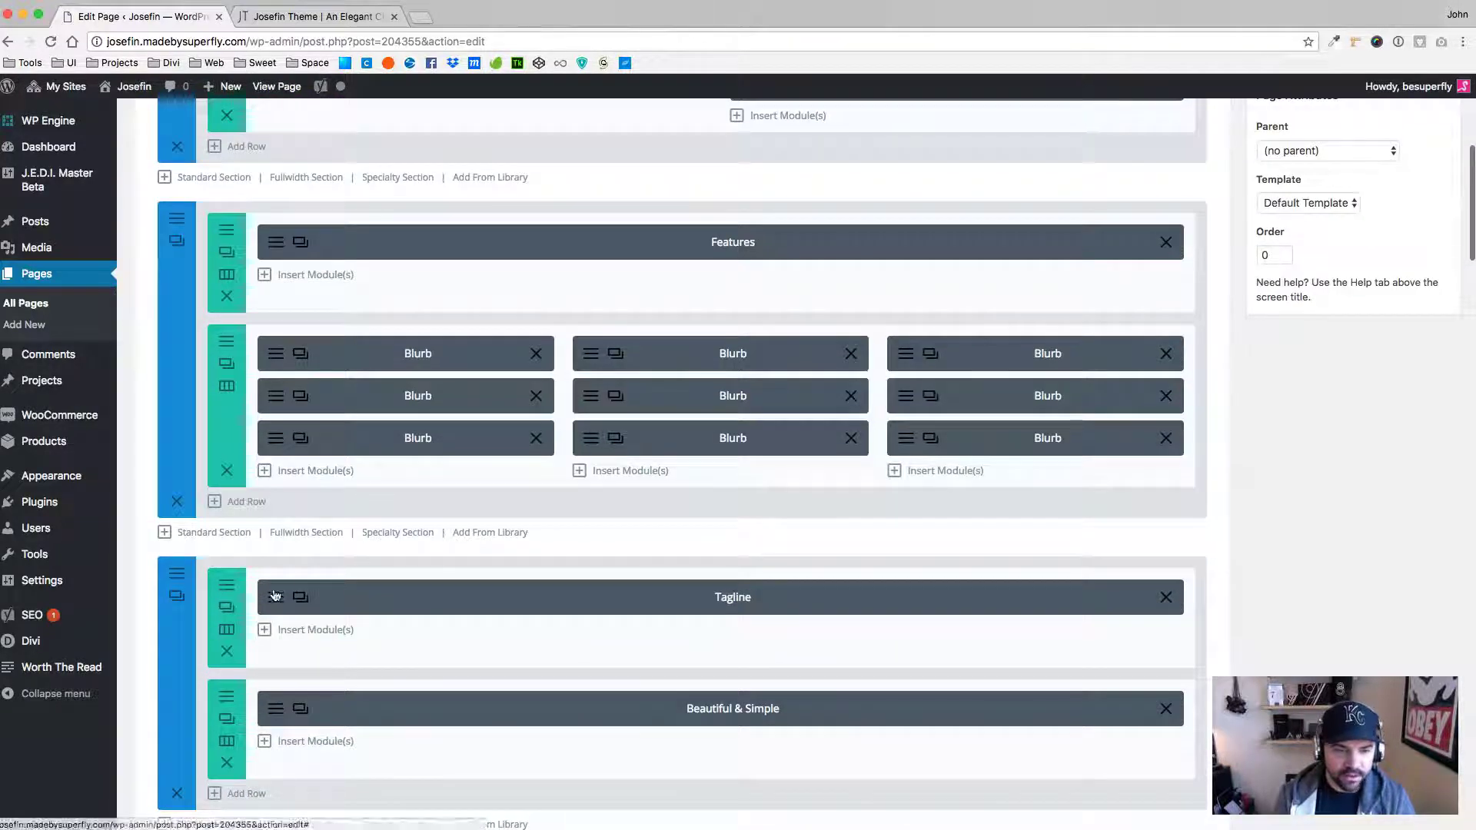
{"action": "left_click", "coordinate": [227, 606]}
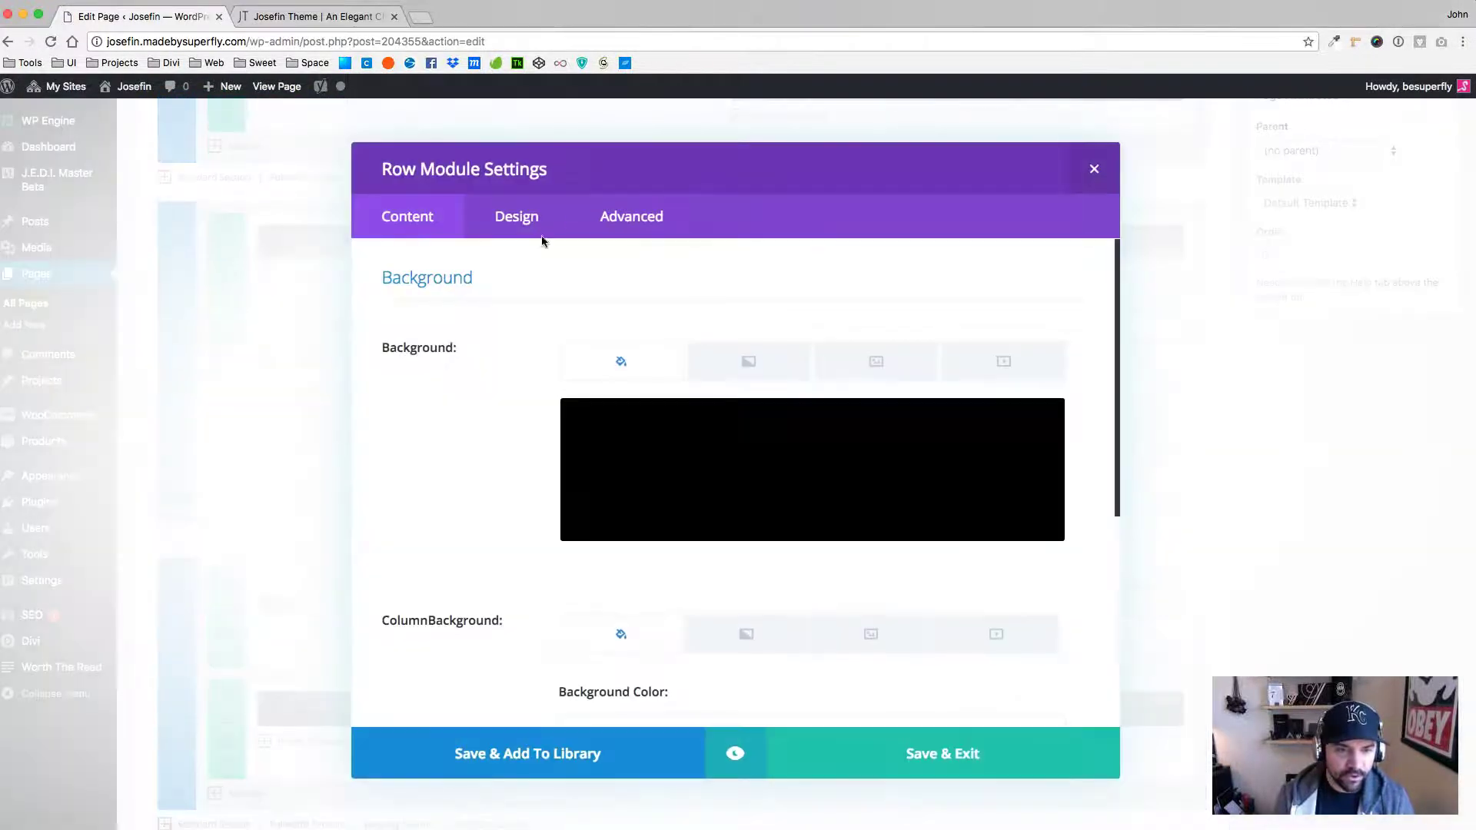
{"action": "left_click", "coordinate": [626, 219]}
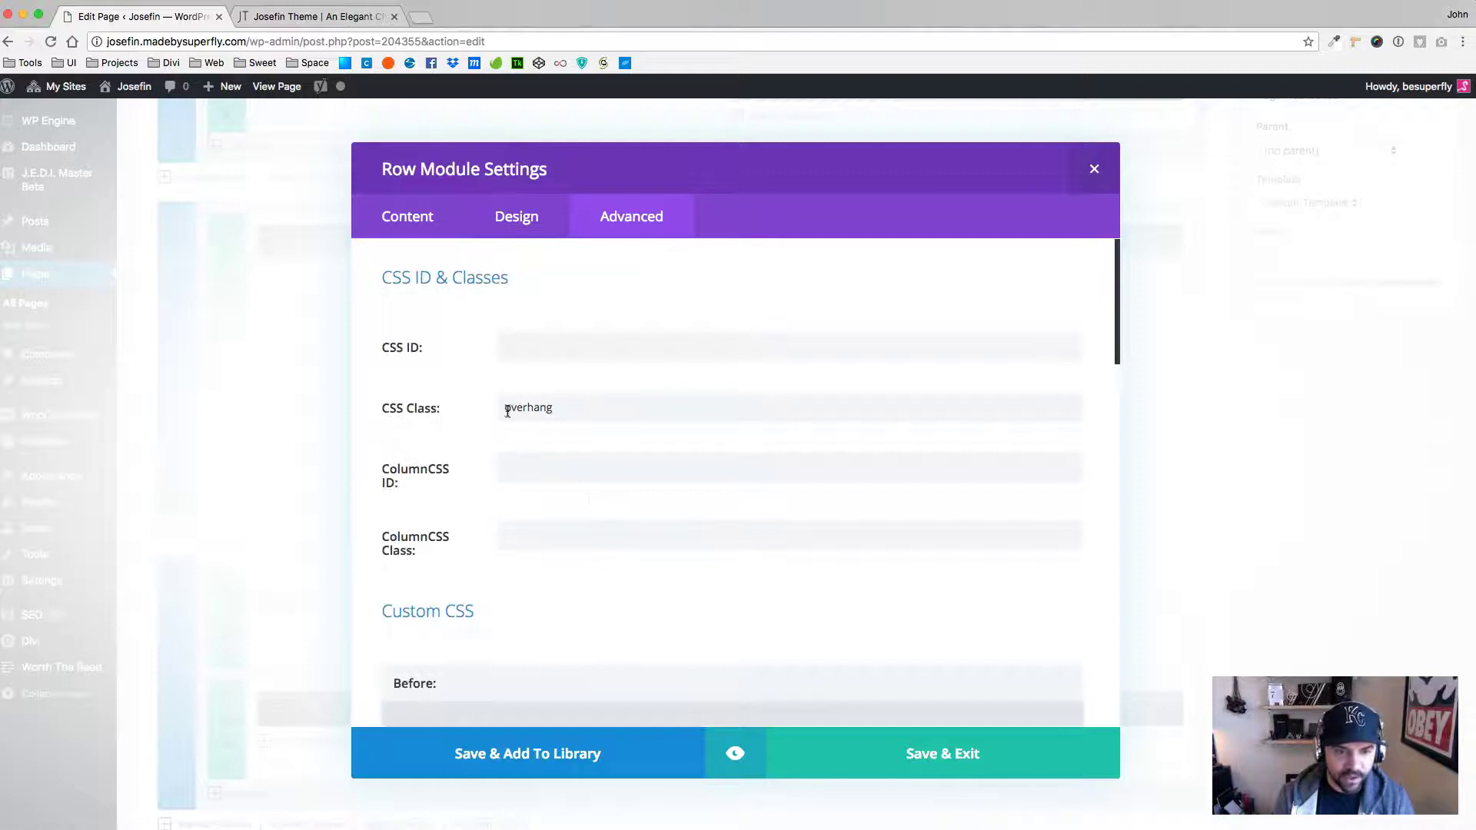
Close the tagline row's settings and inspect the tagline's overhang row element on the live Josefin page.
{"action": "left_click", "coordinate": [537, 354]}
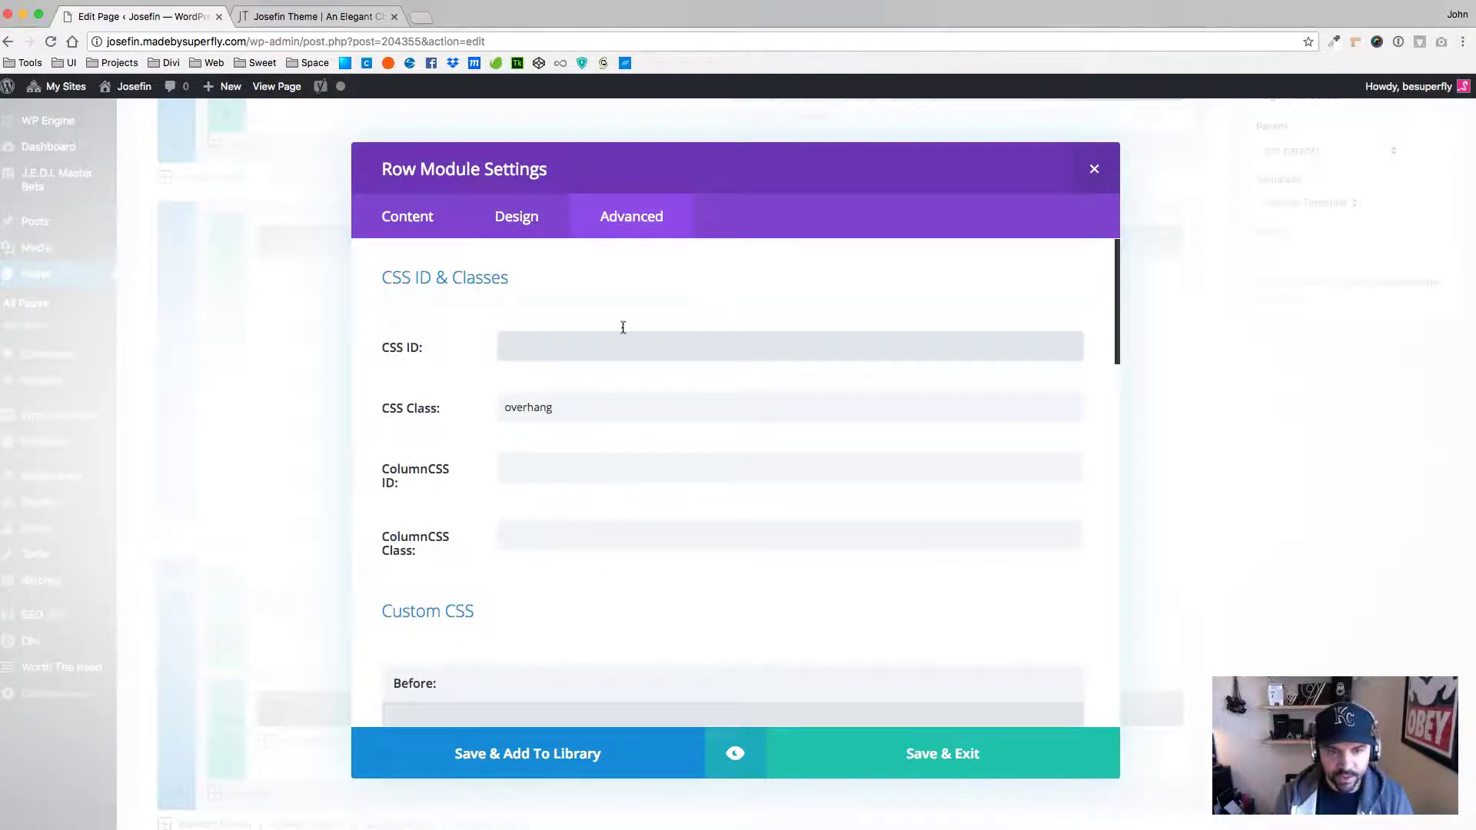
{"action": "left_click", "coordinate": [1094, 169]}
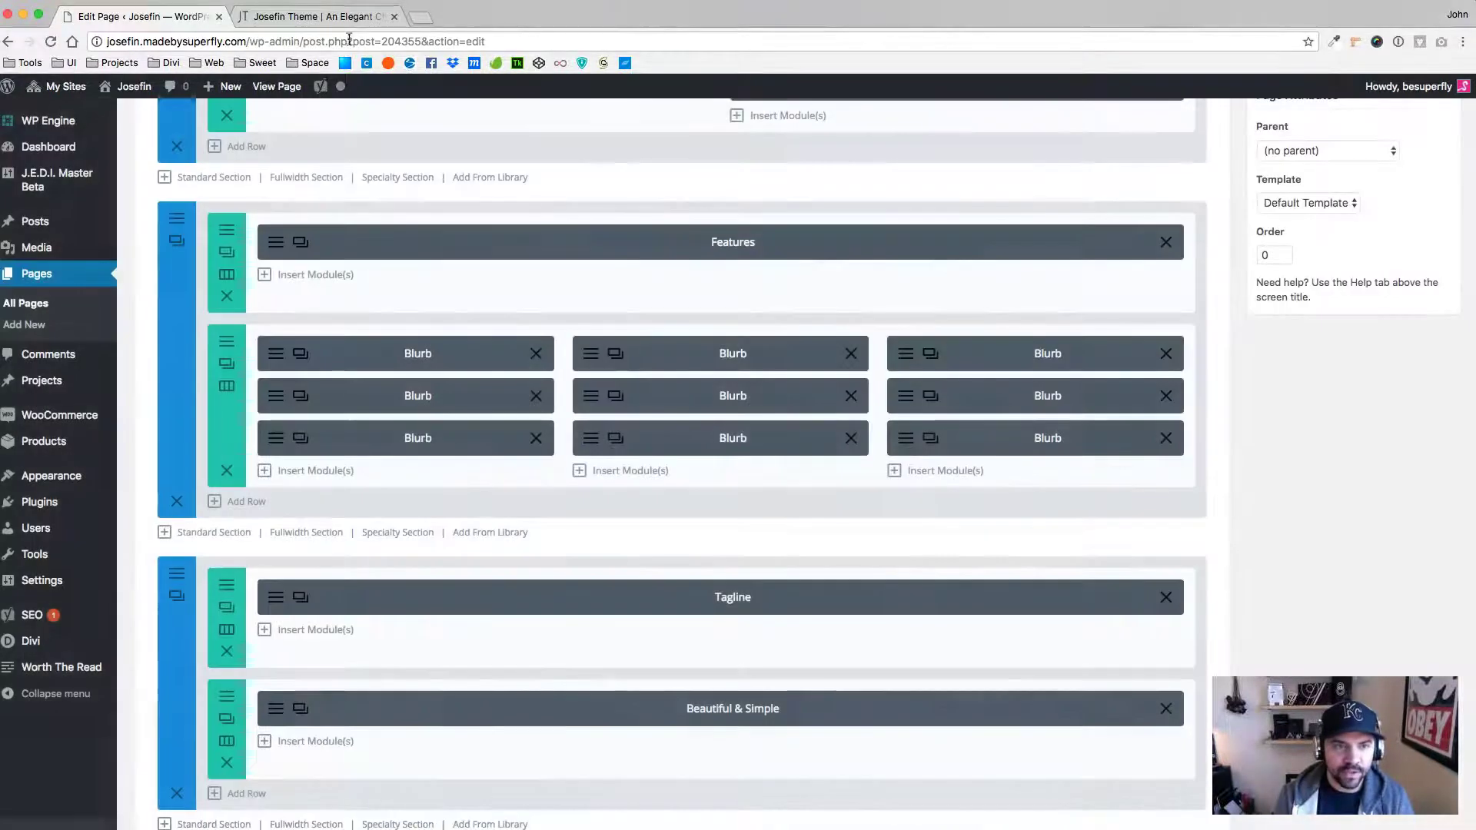
{"action": "left_click", "coordinate": [350, 22]}
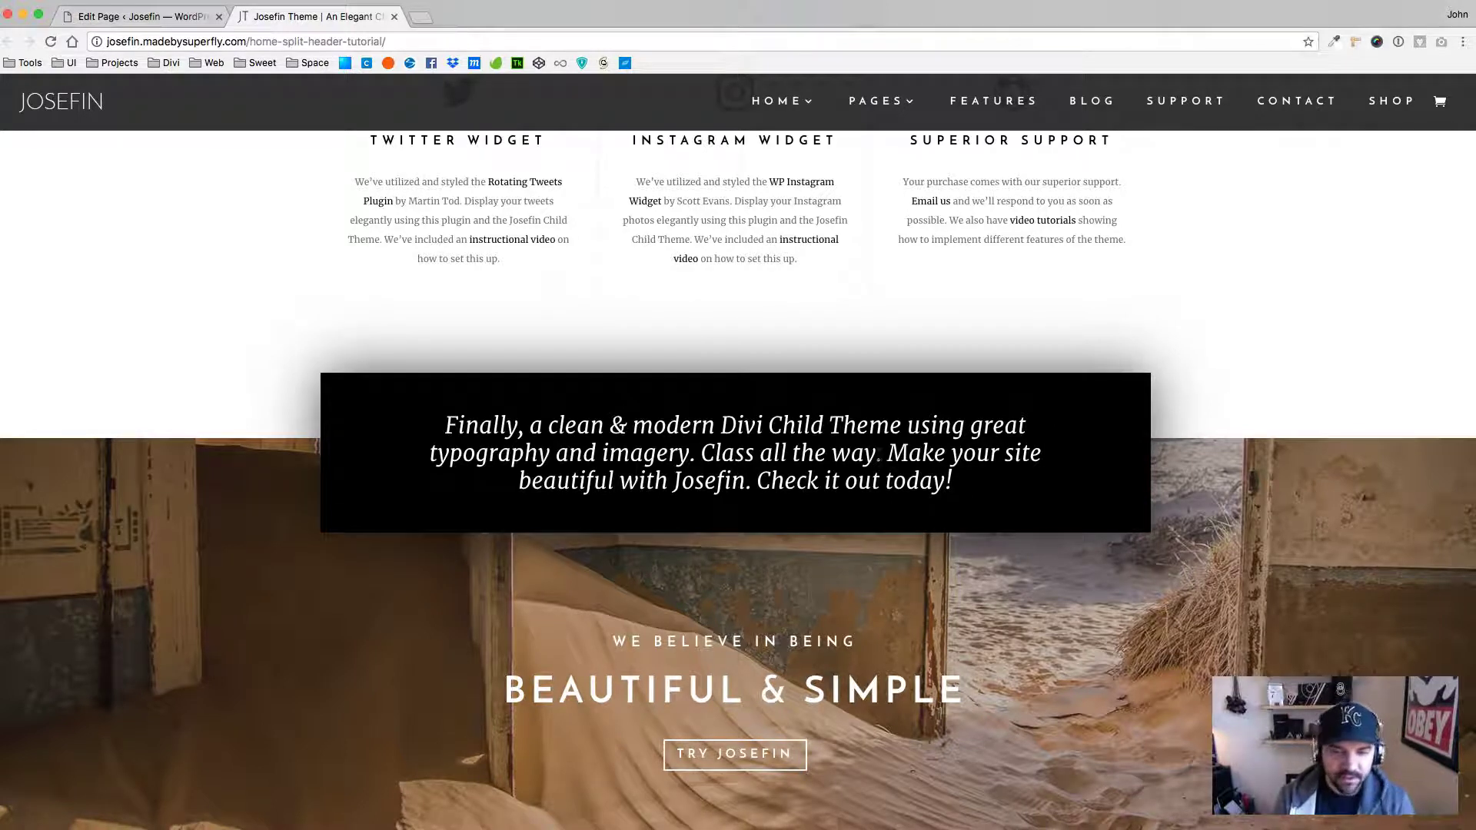
{"action": "right_click", "coordinate": [868, 419]}
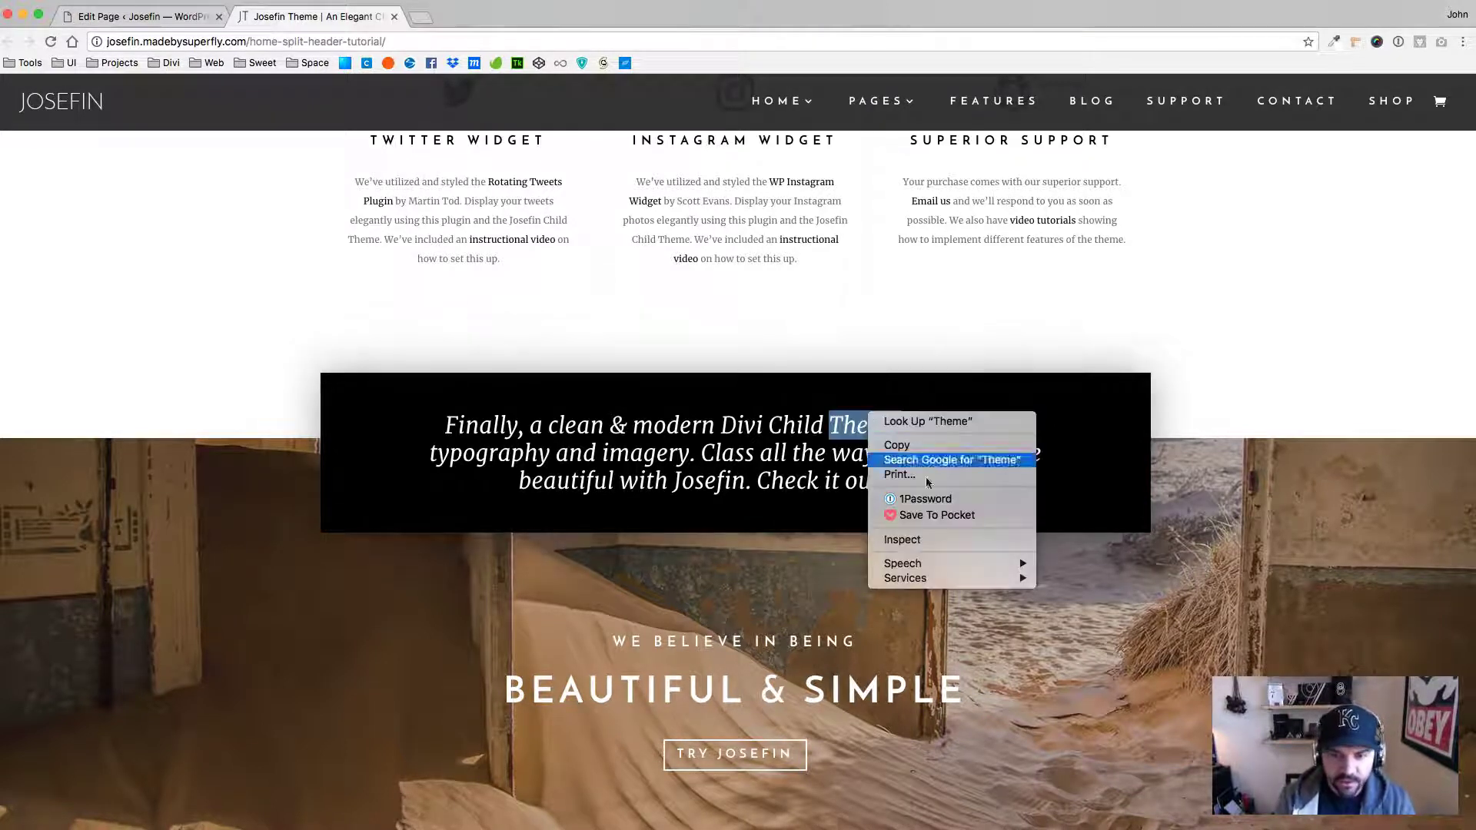
{"action": "left_click", "coordinate": [945, 541]}
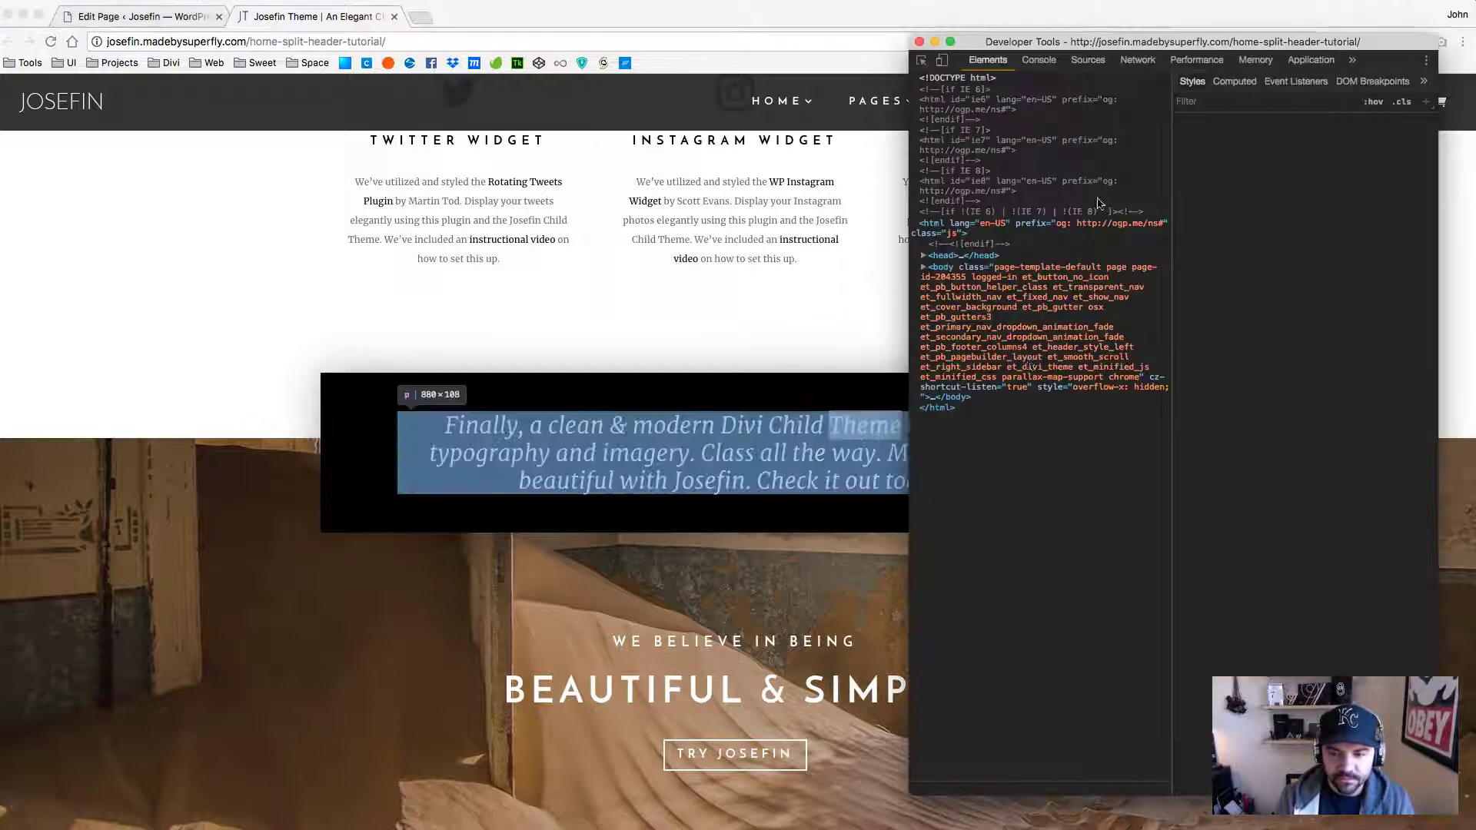
{"action": "left_click_drag", "start_coordinate": [1012, 796], "coordinate": [1012, 659]}
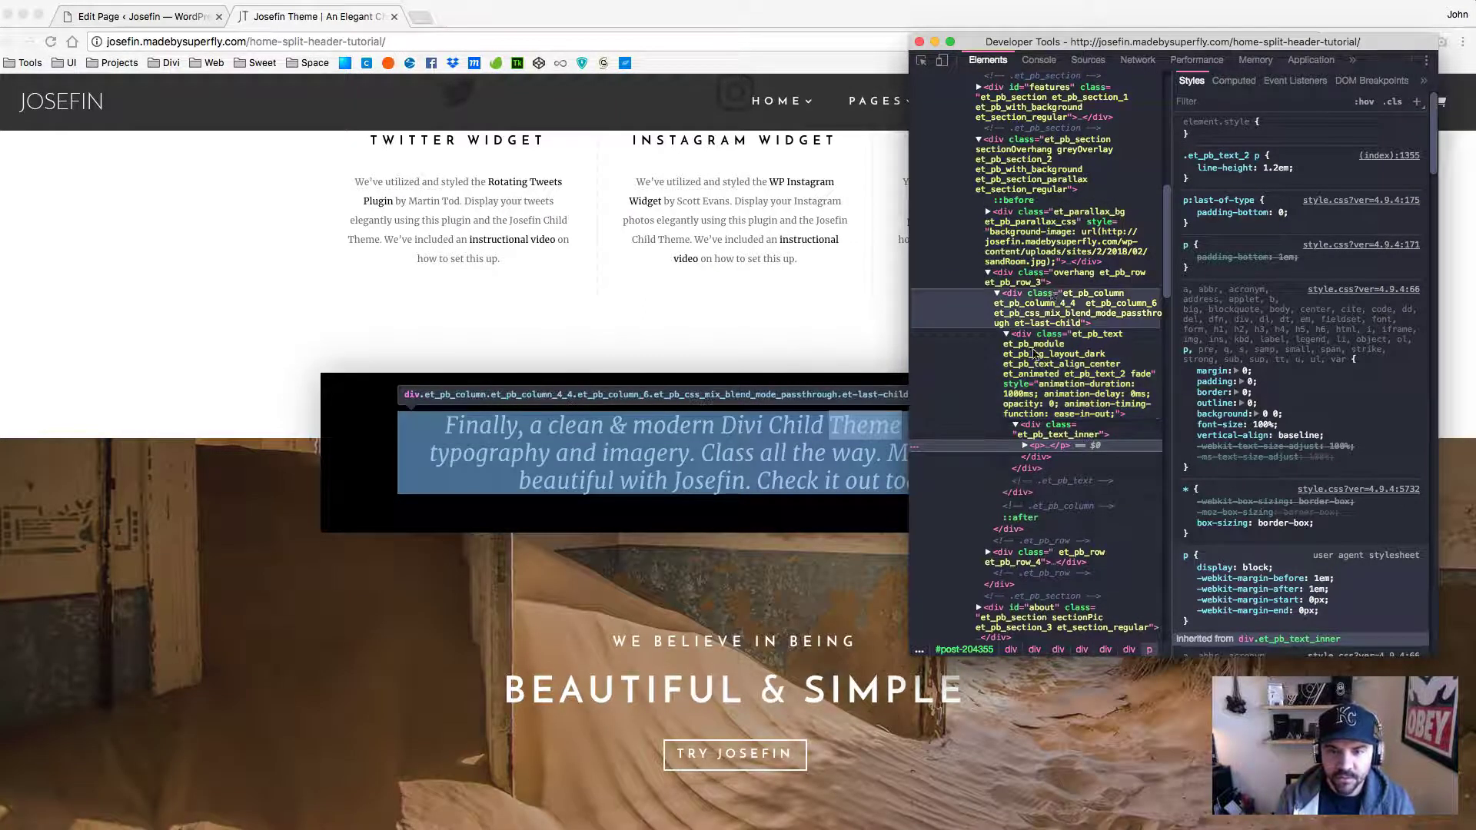
{"action": "left_click", "coordinate": [1022, 274]}
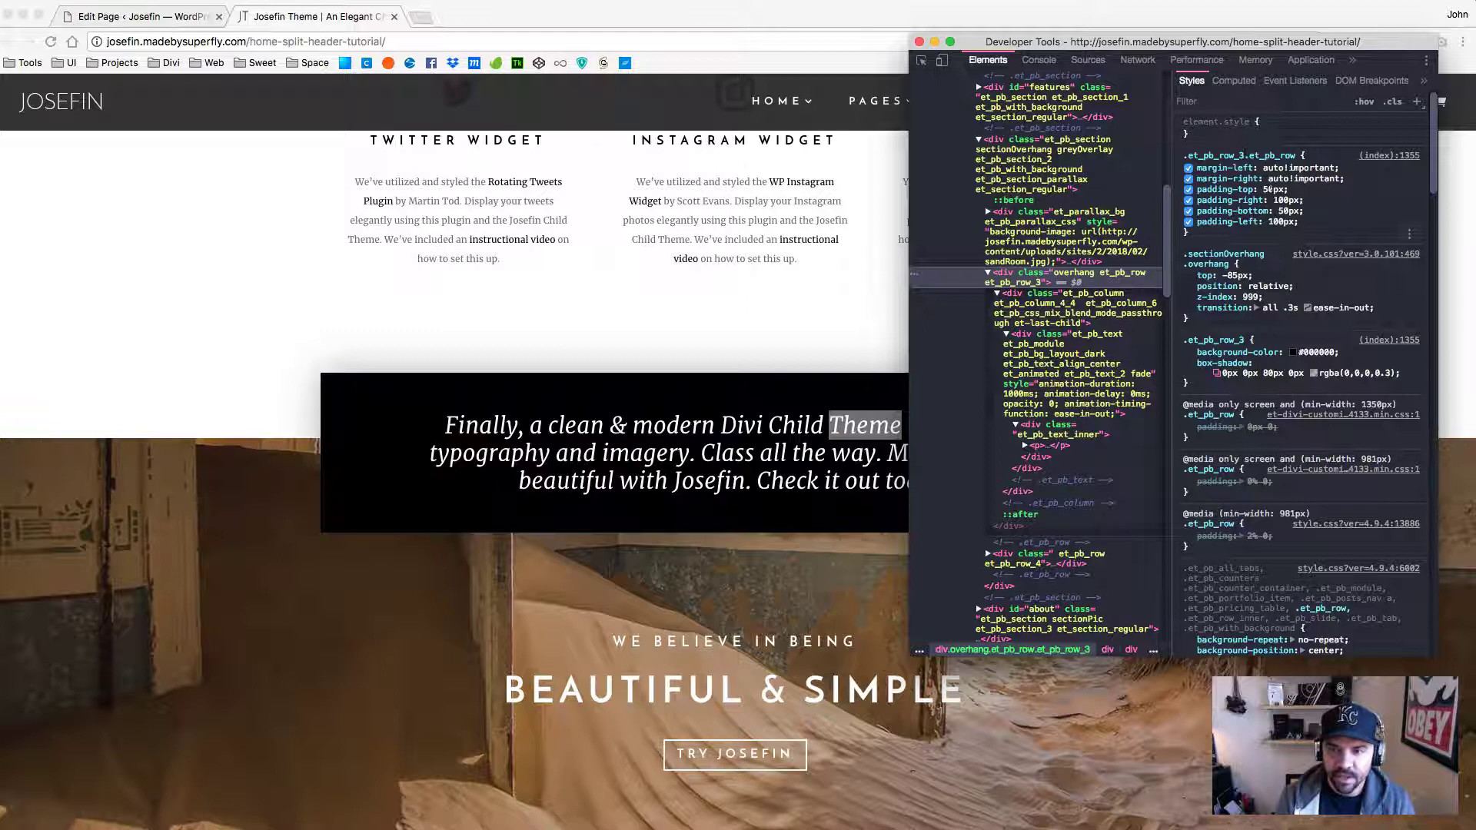
Check the Design spacing settings of the row that holds the Features module in the page editor, then close them.
{"action": "left_click", "coordinate": [172, 22]}
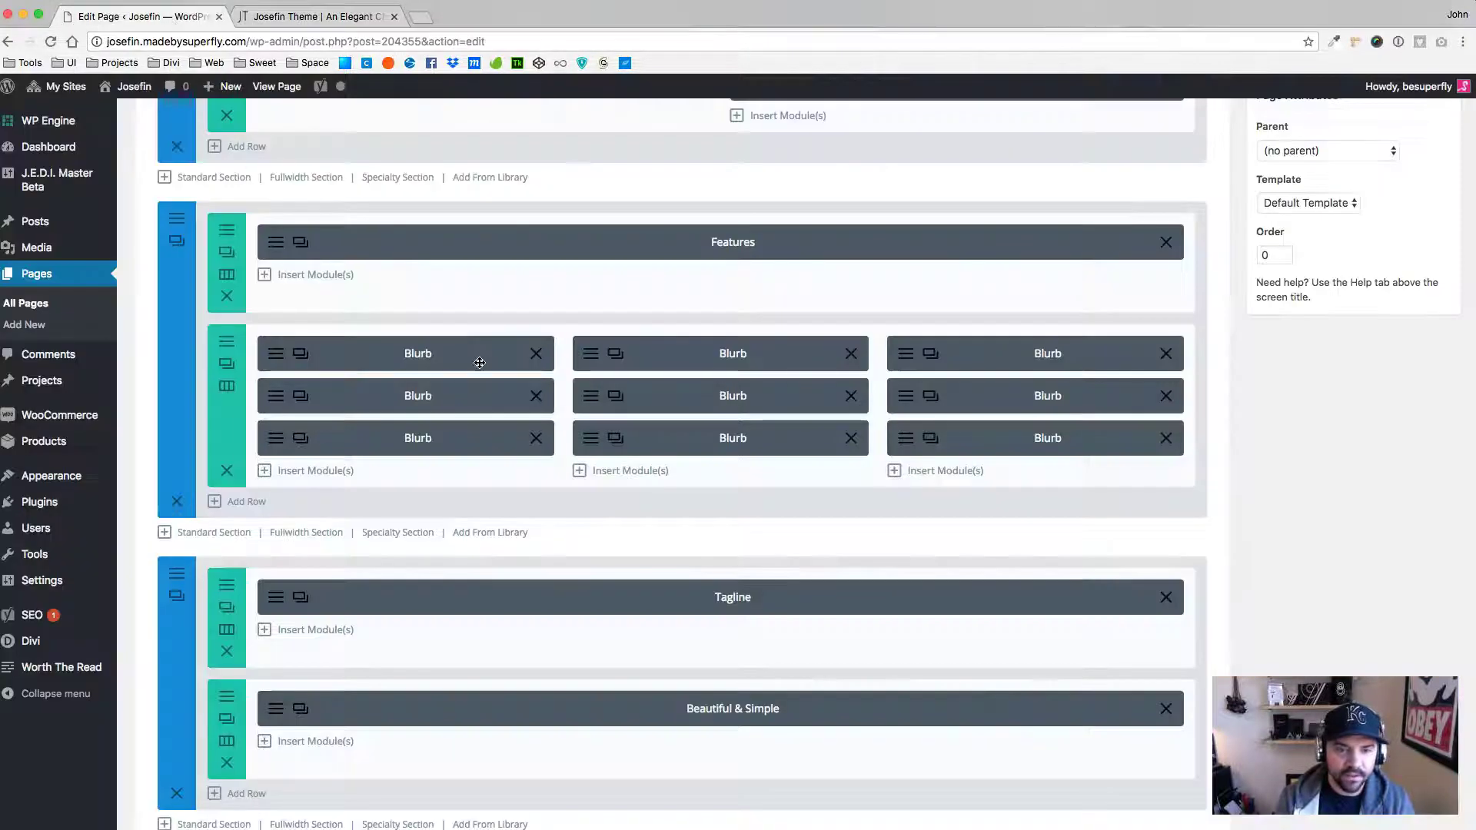
{"action": "scroll", "coordinate": [477, 353], "scroll_direction": "up", "scroll_amount": 3}
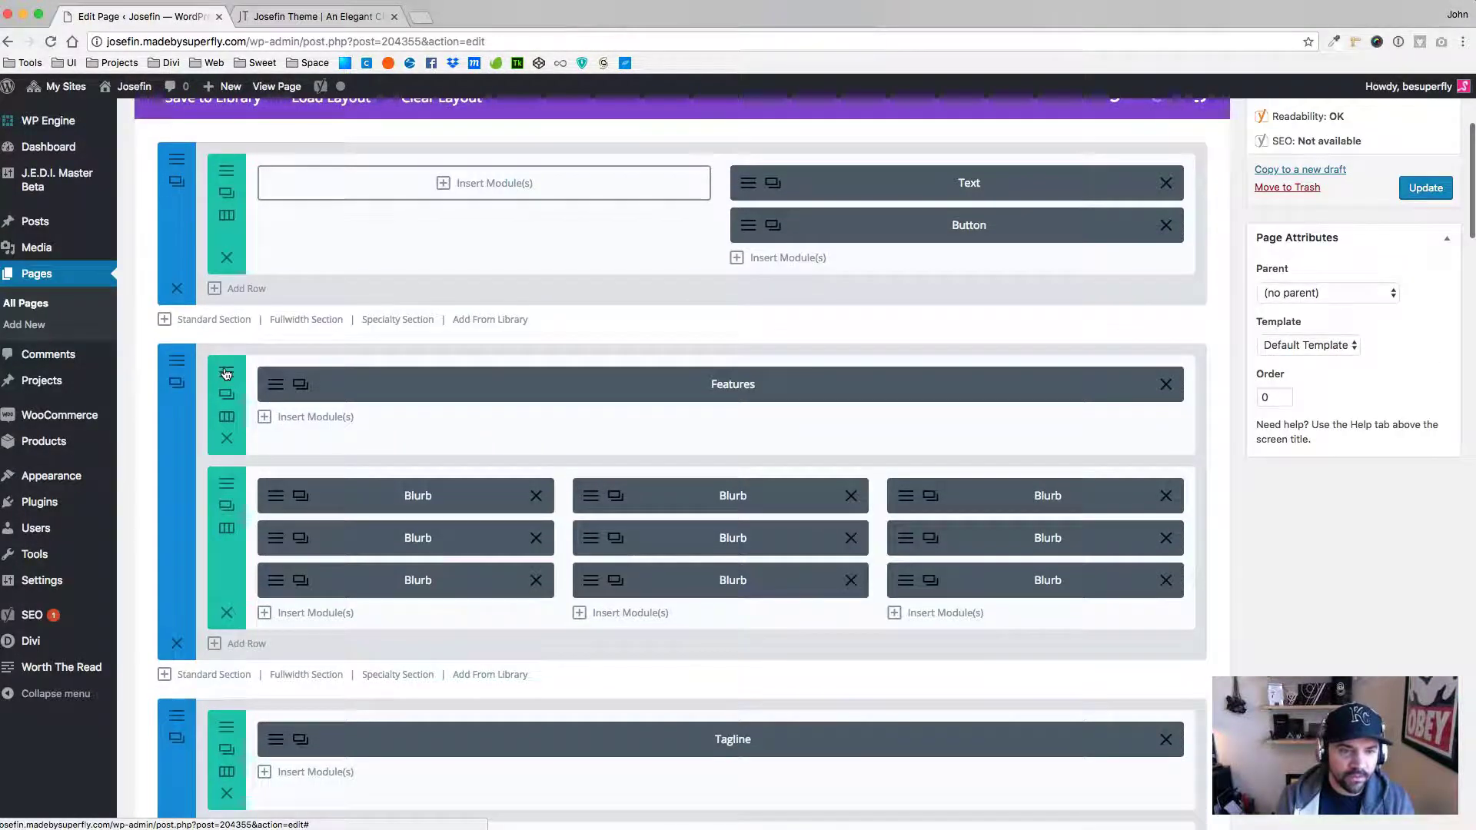
{"action": "left_click", "coordinate": [226, 392]}
{"action": "left_click", "coordinate": [516, 216]}
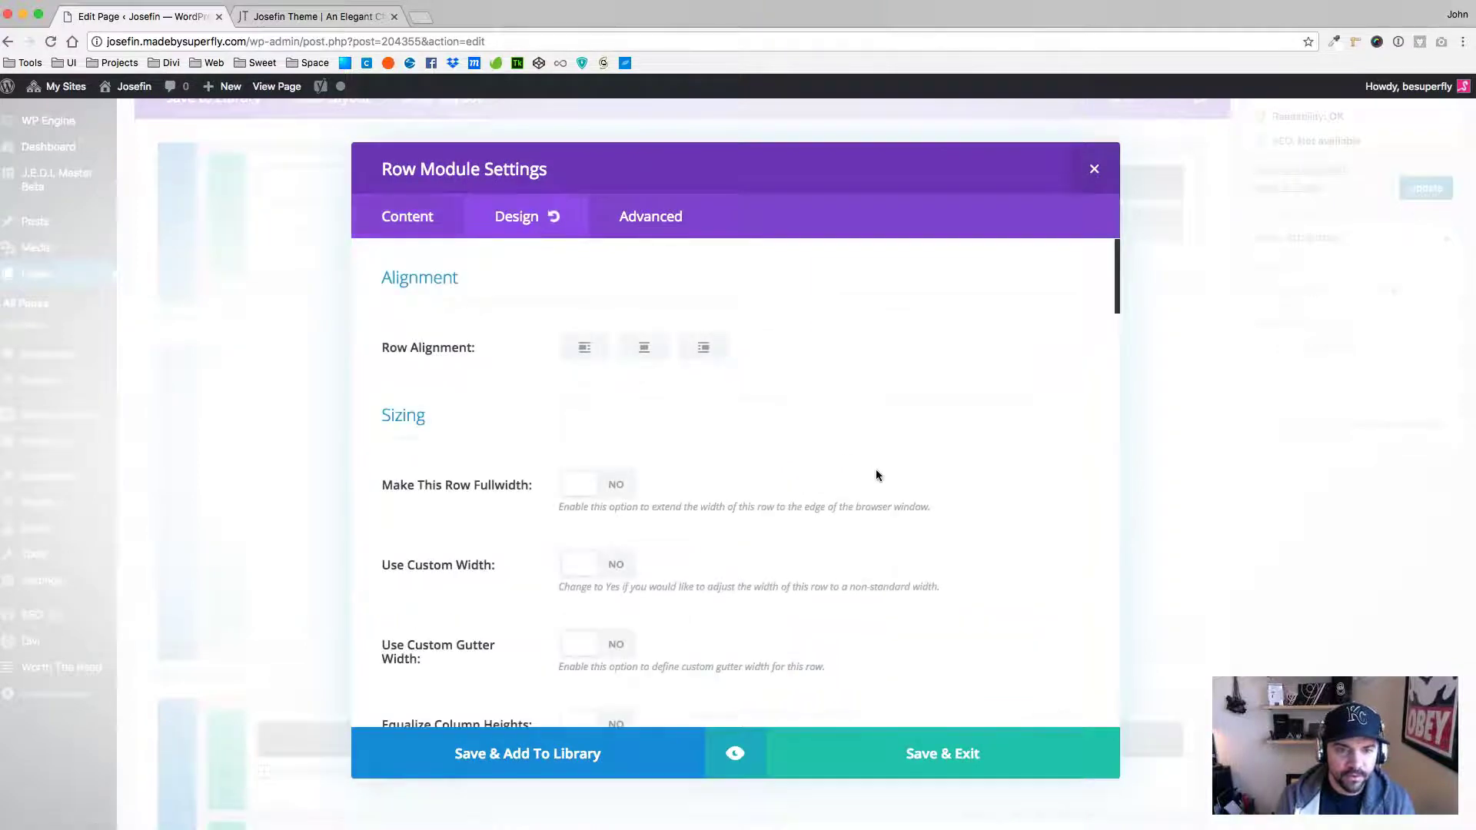
{"action": "left_click", "coordinate": [619, 218]}
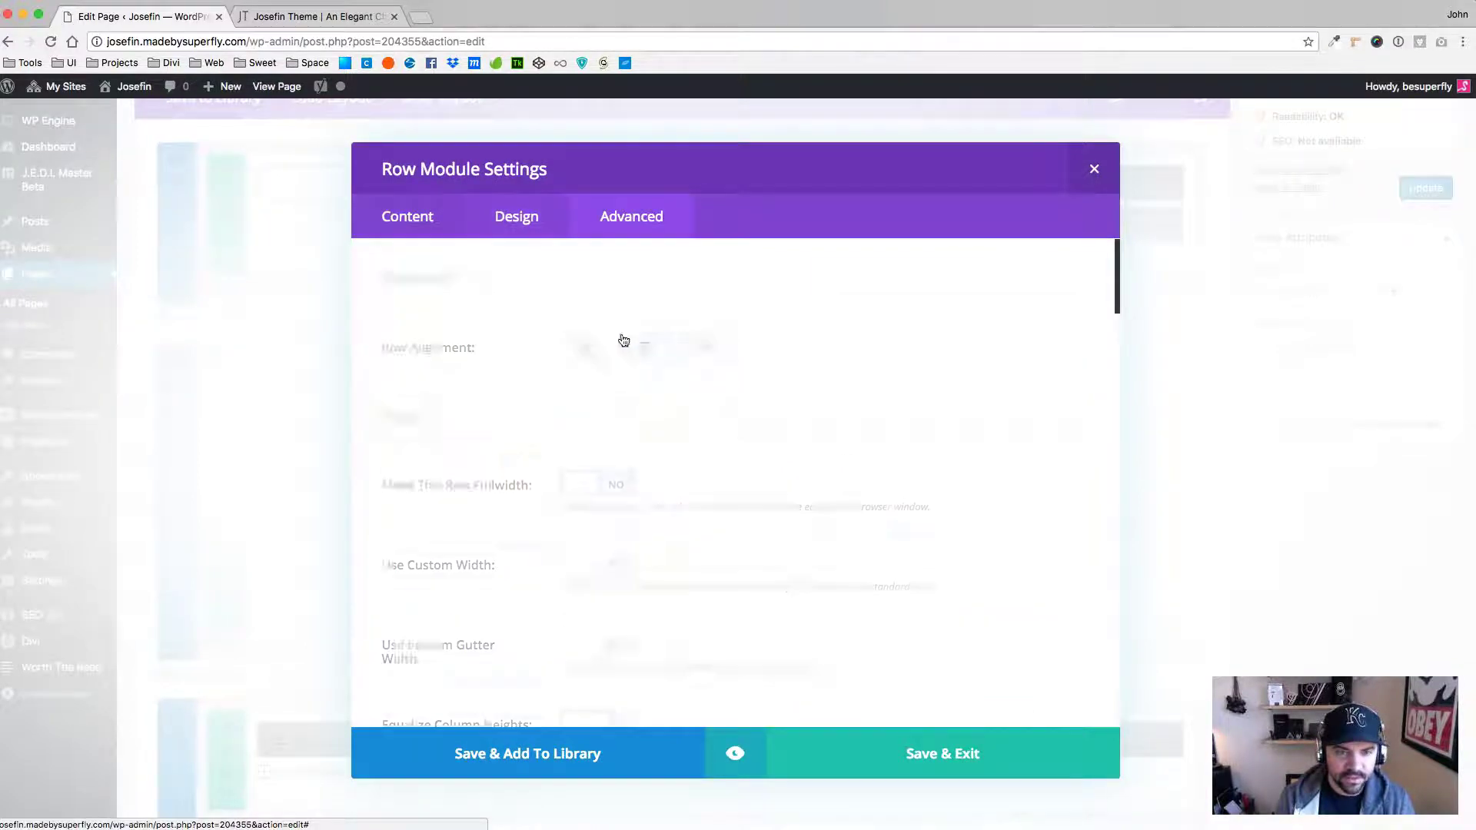
{"action": "left_click", "coordinate": [530, 216]}
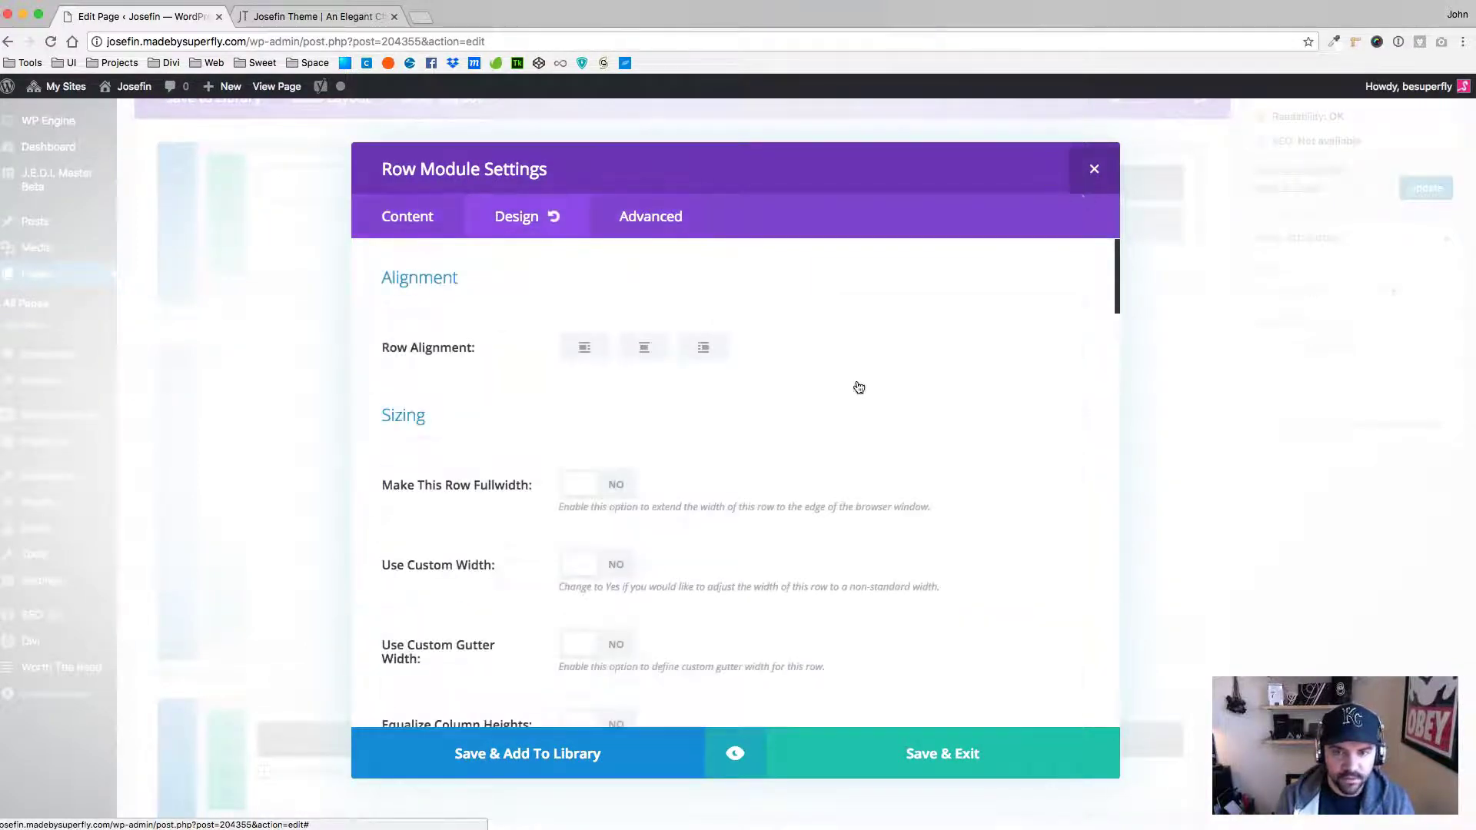
{"action": "scroll", "coordinate": [859, 387], "scroll_direction": "down", "scroll_amount": 2}
{"action": "scroll", "coordinate": [495, 402], "scroll_direction": "down", "scroll_amount": 6}
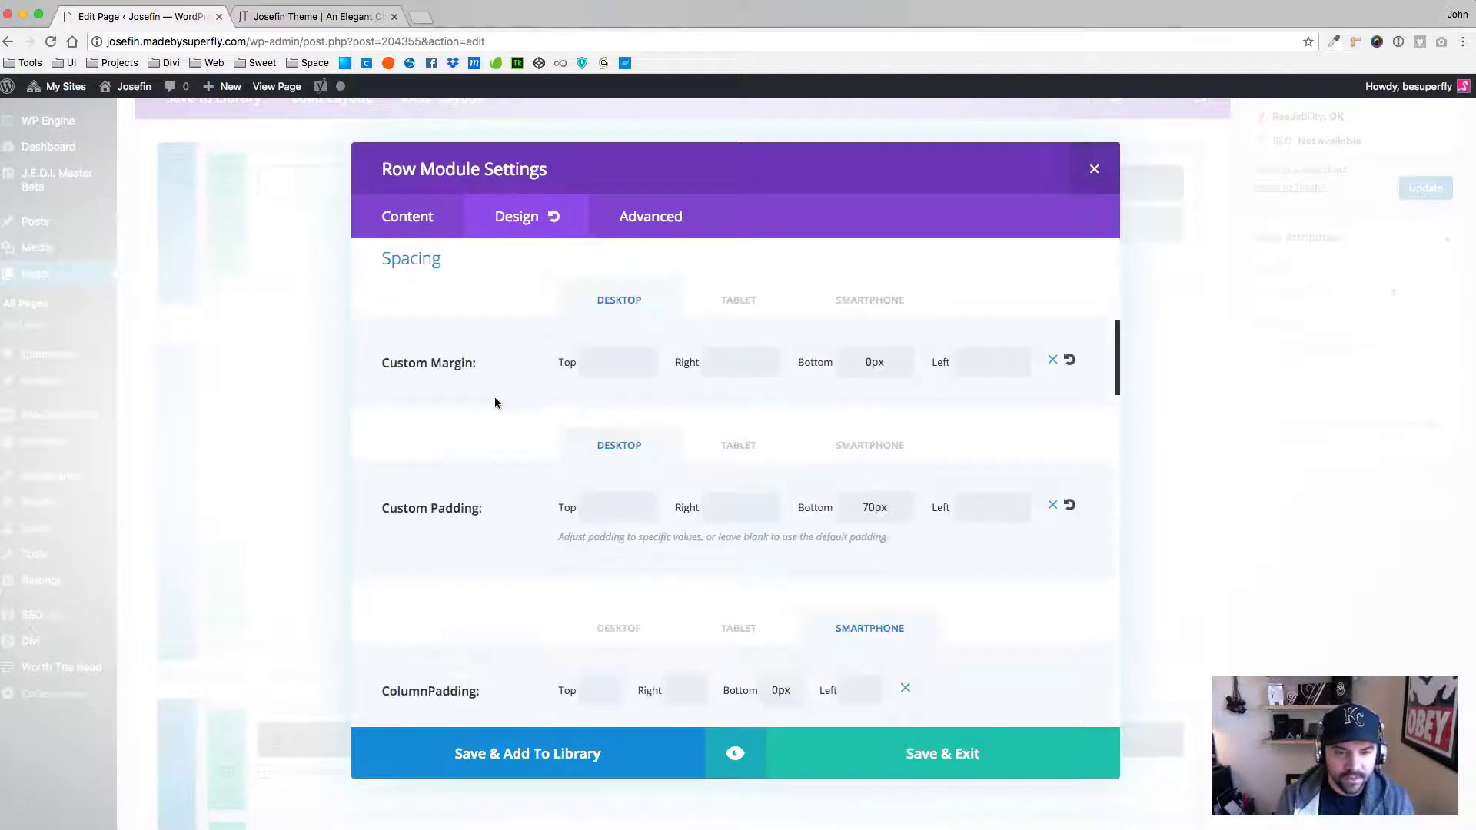
{"action": "left_click", "coordinate": [1097, 173]}
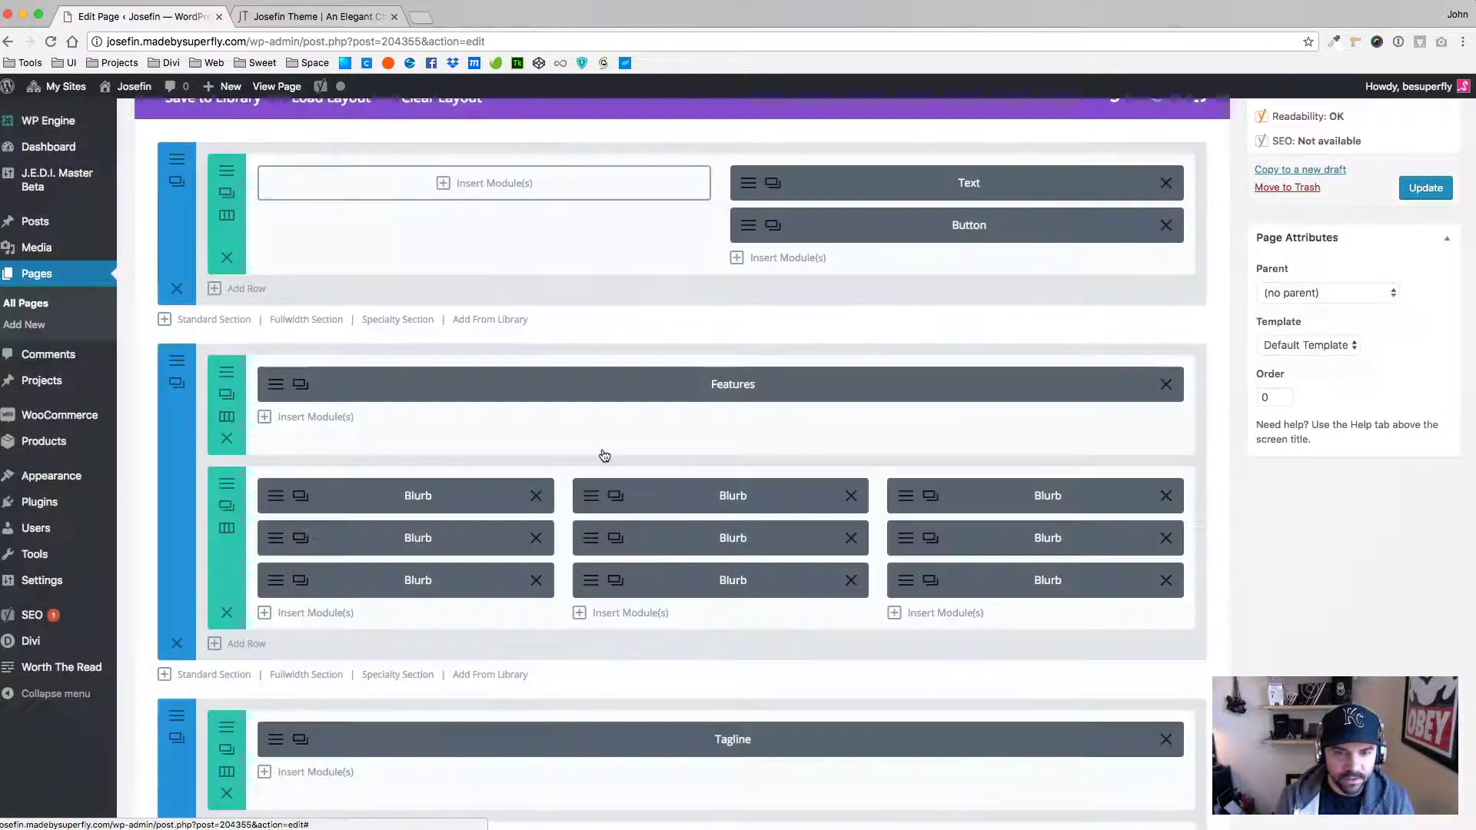
Review the tagline row's custom margin and its desktop, tablet and smartphone padding, comparing them with the live page.
{"action": "scroll", "coordinate": [354, 345], "scroll_direction": "down", "scroll_amount": 7}
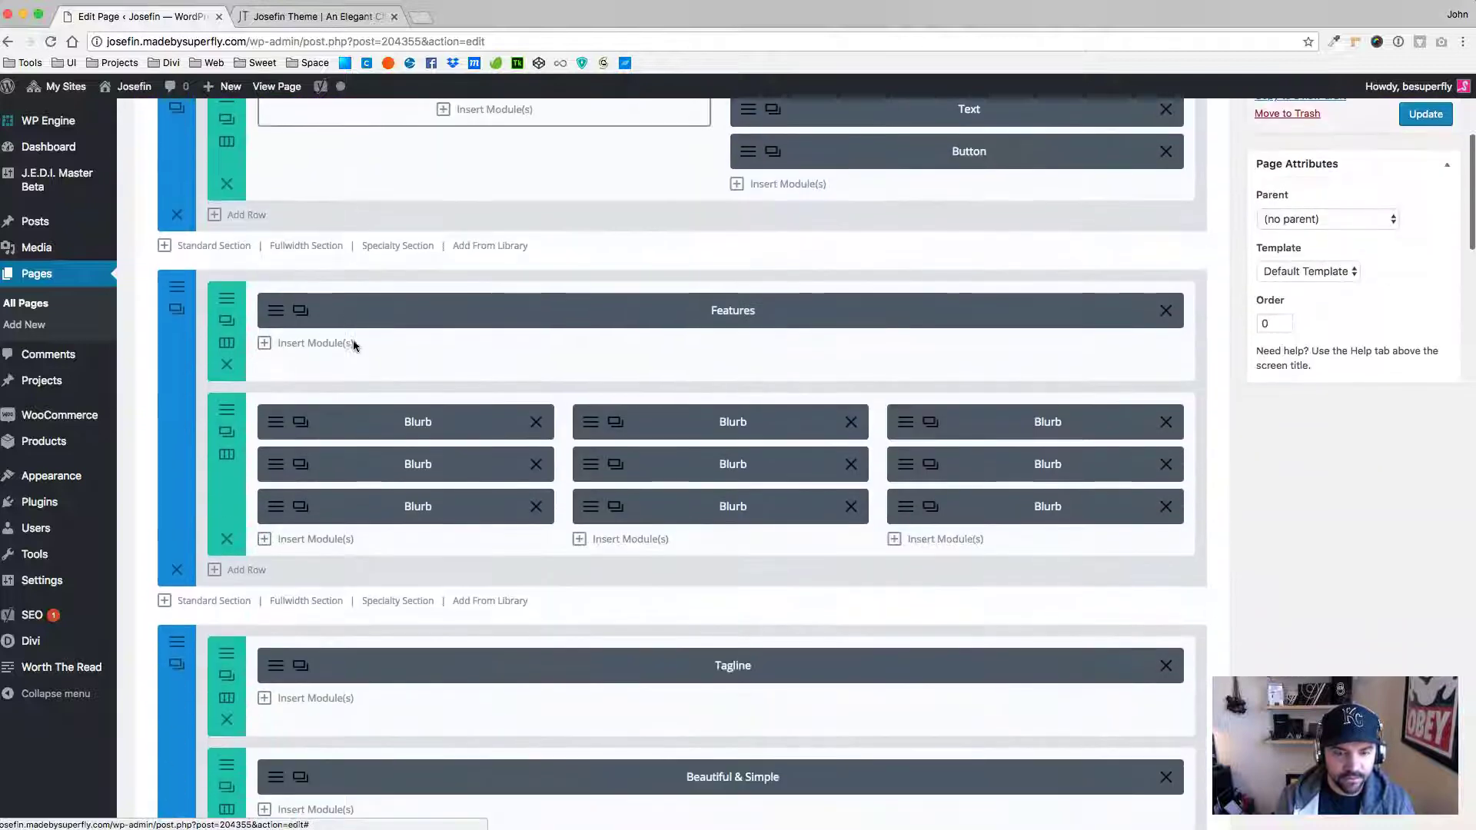
{"action": "left_click", "coordinate": [221, 458]}
{"action": "left_click", "coordinate": [631, 216]}
{"action": "left_click", "coordinate": [517, 216]}
{"action": "scroll", "coordinate": [816, 496], "scroll_direction": "down", "scroll_amount": 10}
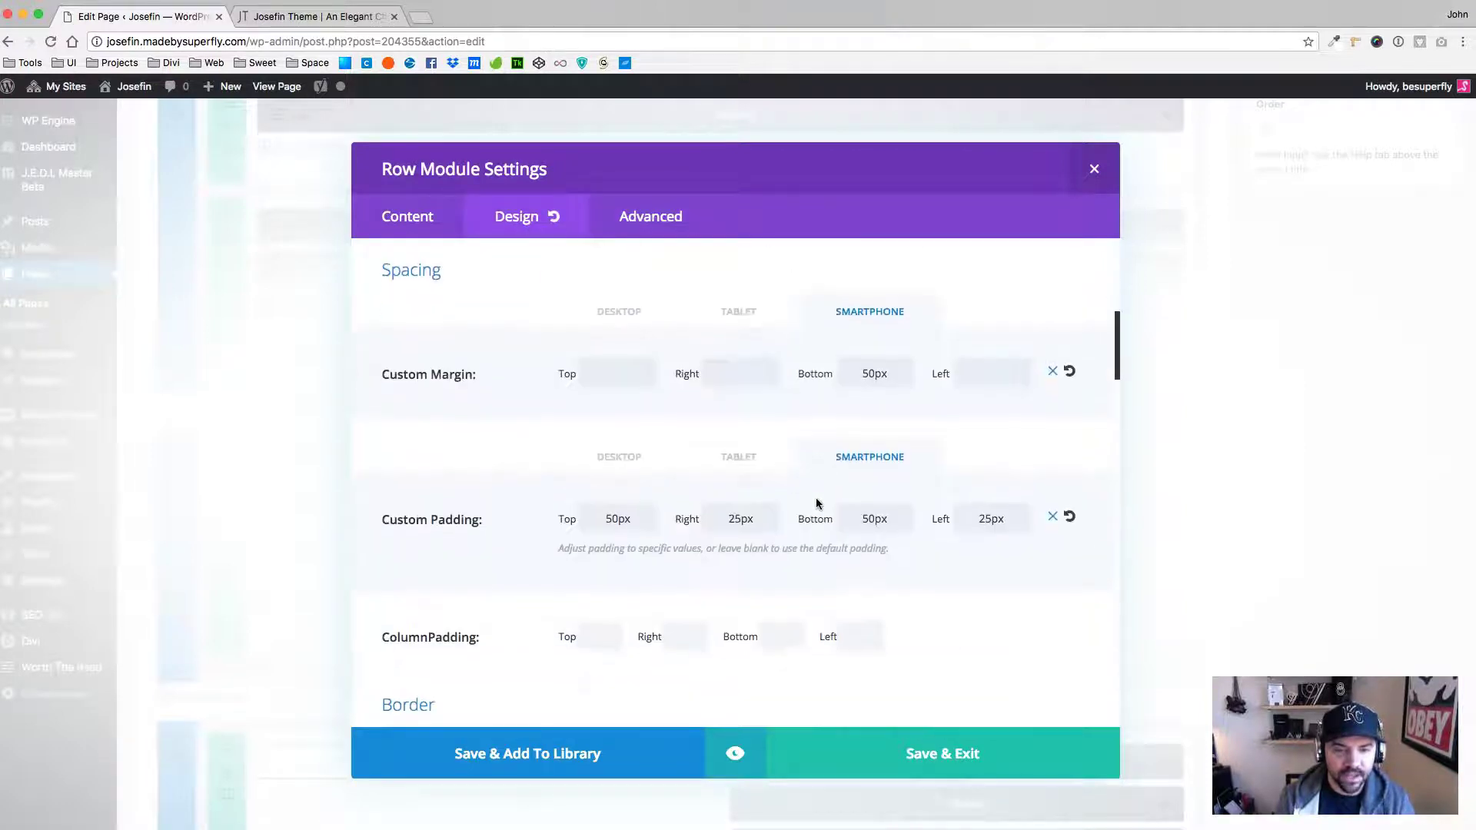
{"action": "left_click", "coordinate": [619, 460]}
{"action": "left_click", "coordinate": [739, 461]}
{"action": "left_click", "coordinate": [863, 457]}
{"action": "left_click", "coordinate": [315, 16]}
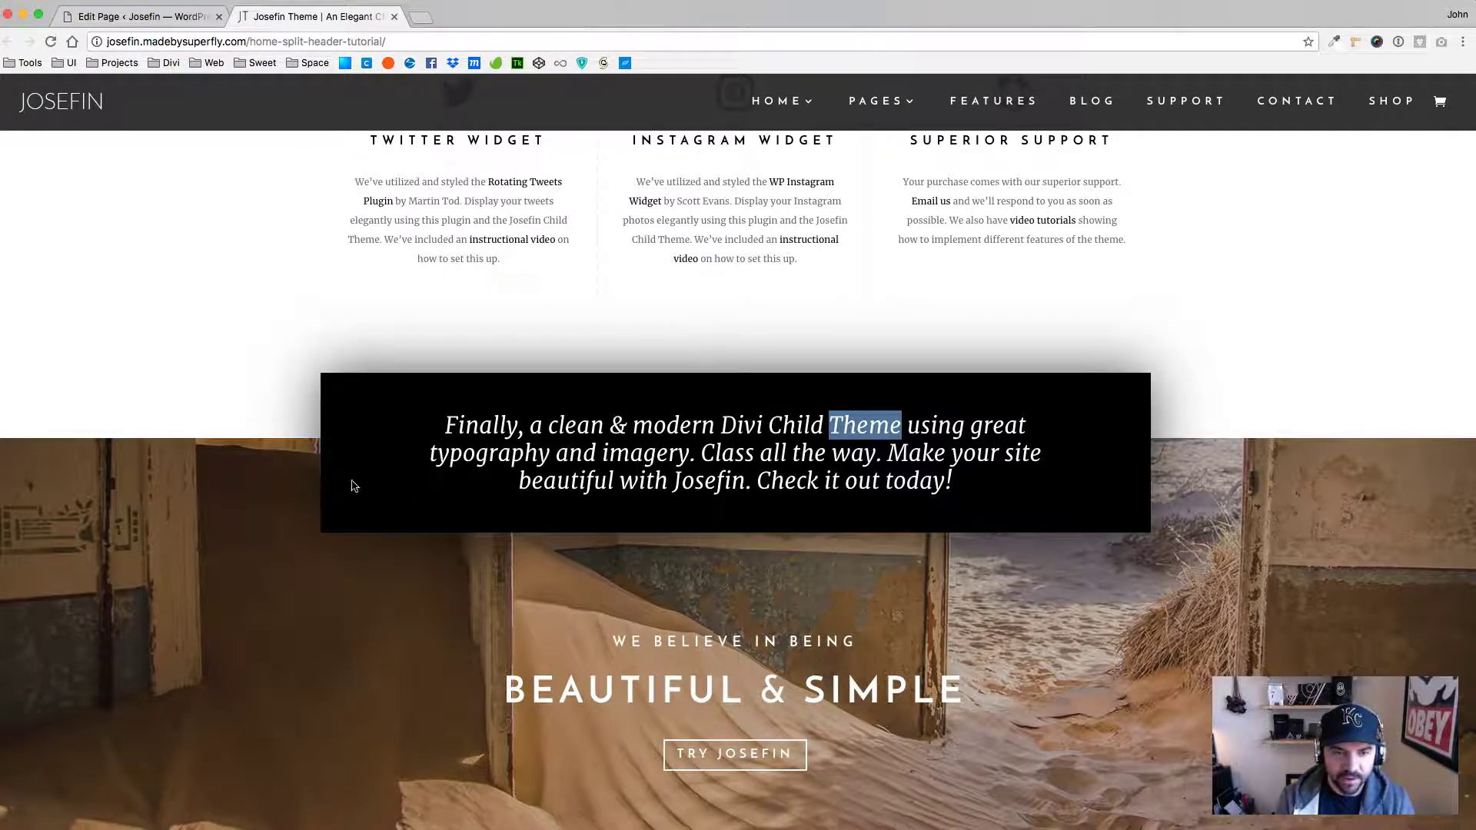
{"action": "left_click", "coordinate": [139, 16]}
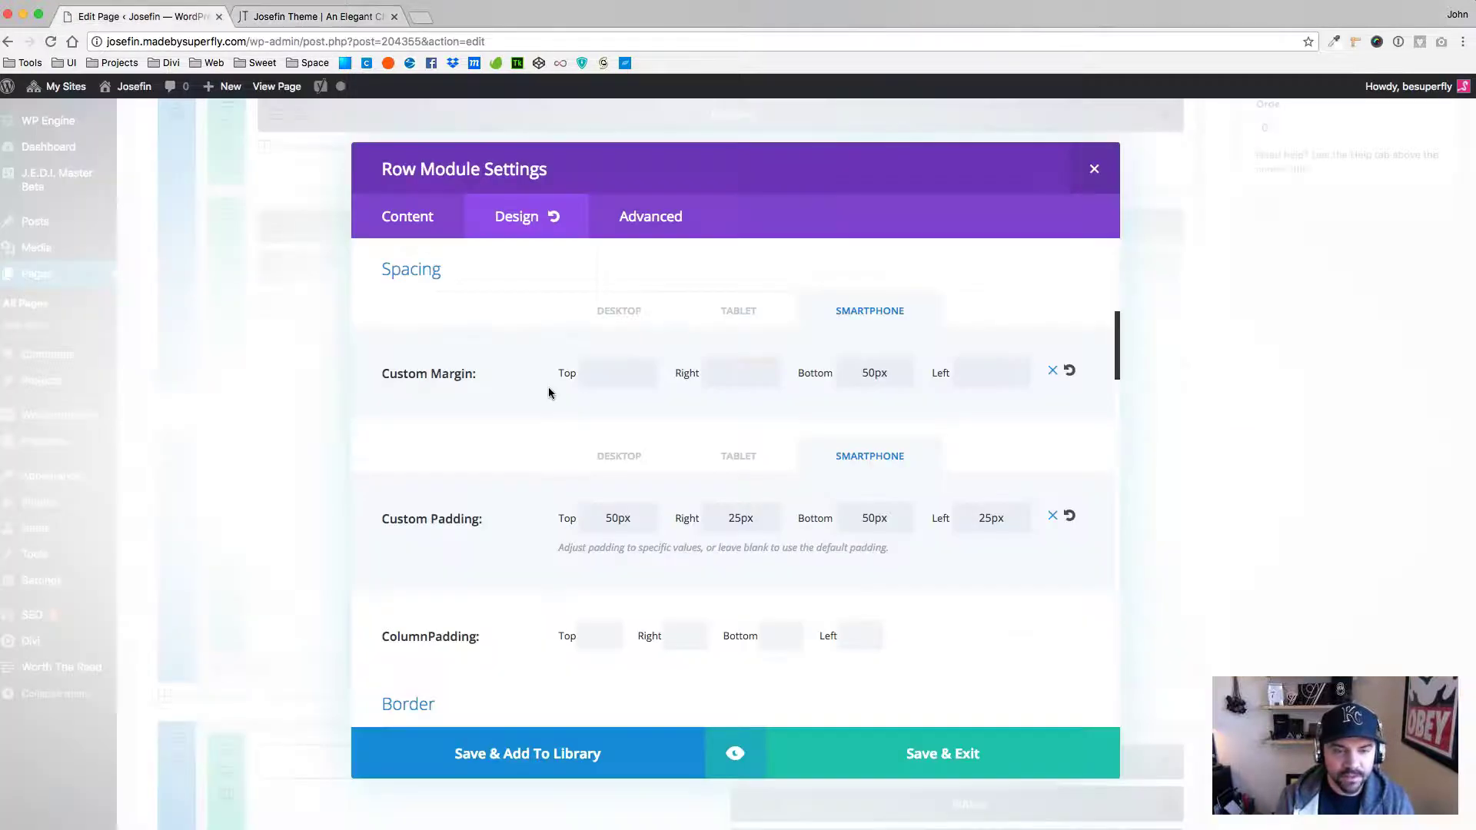
{"action": "scroll", "coordinate": [630, 451], "scroll_direction": "down", "scroll_amount": 2}
{"action": "scroll", "coordinate": [630, 452], "scroll_direction": "up", "scroll_amount": 3}
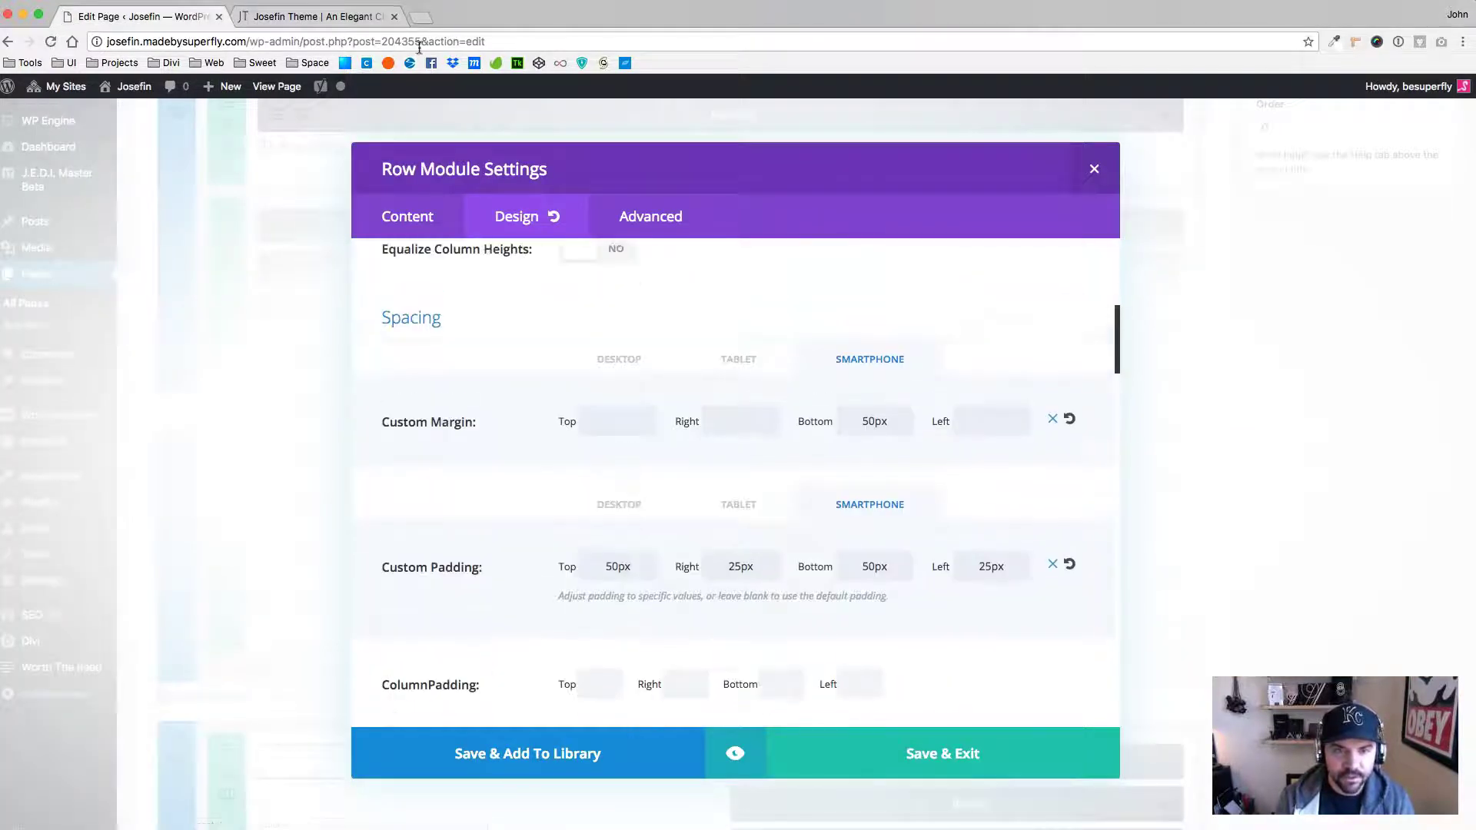
Inspect the overhang row on the live page and toggle its -85px top offset off and on twice.
{"action": "left_click", "coordinate": [316, 22]}
{"action": "right_click", "coordinate": [994, 398]}
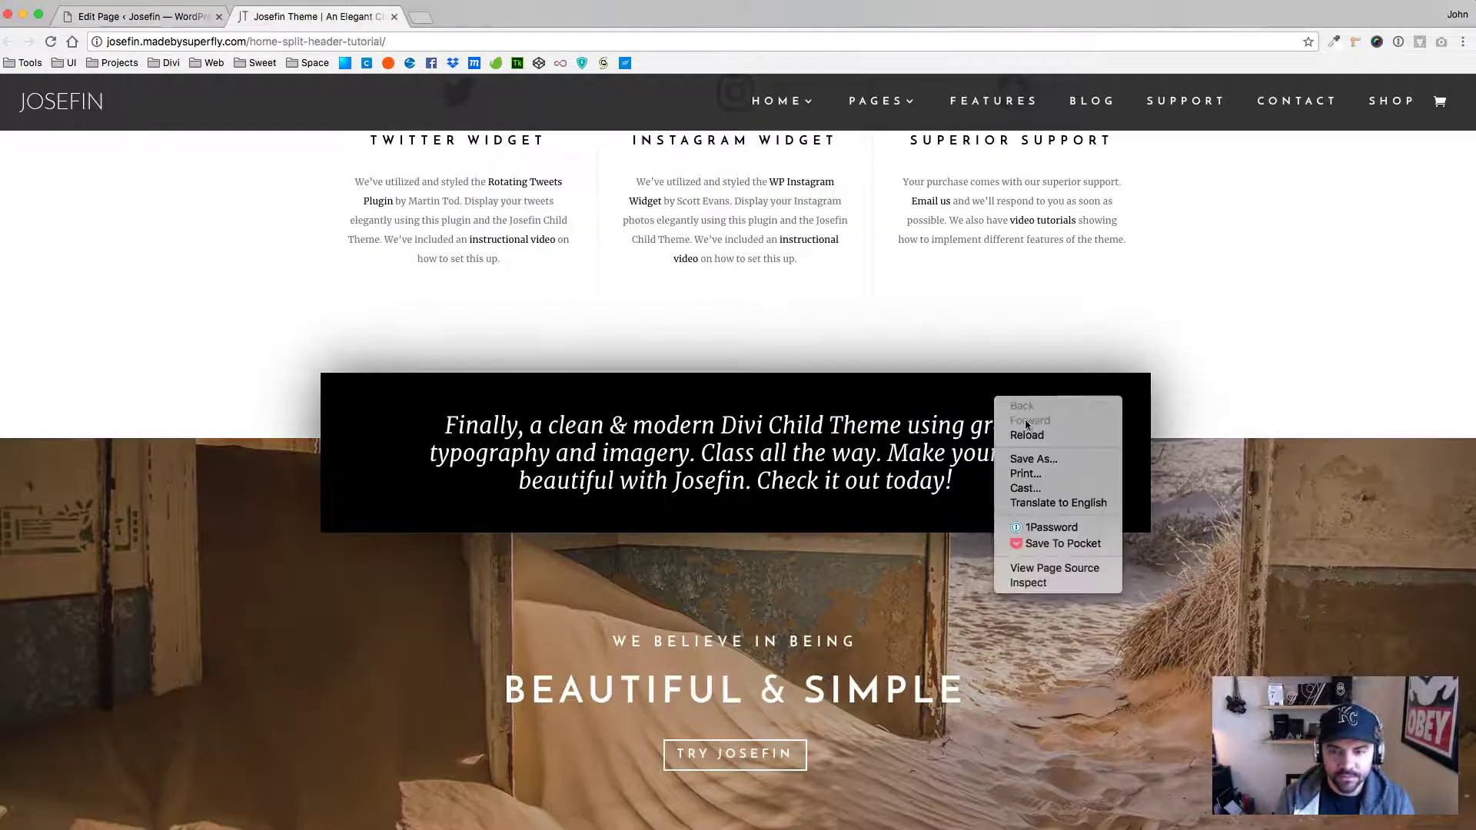
{"action": "left_click", "coordinate": [1030, 583]}
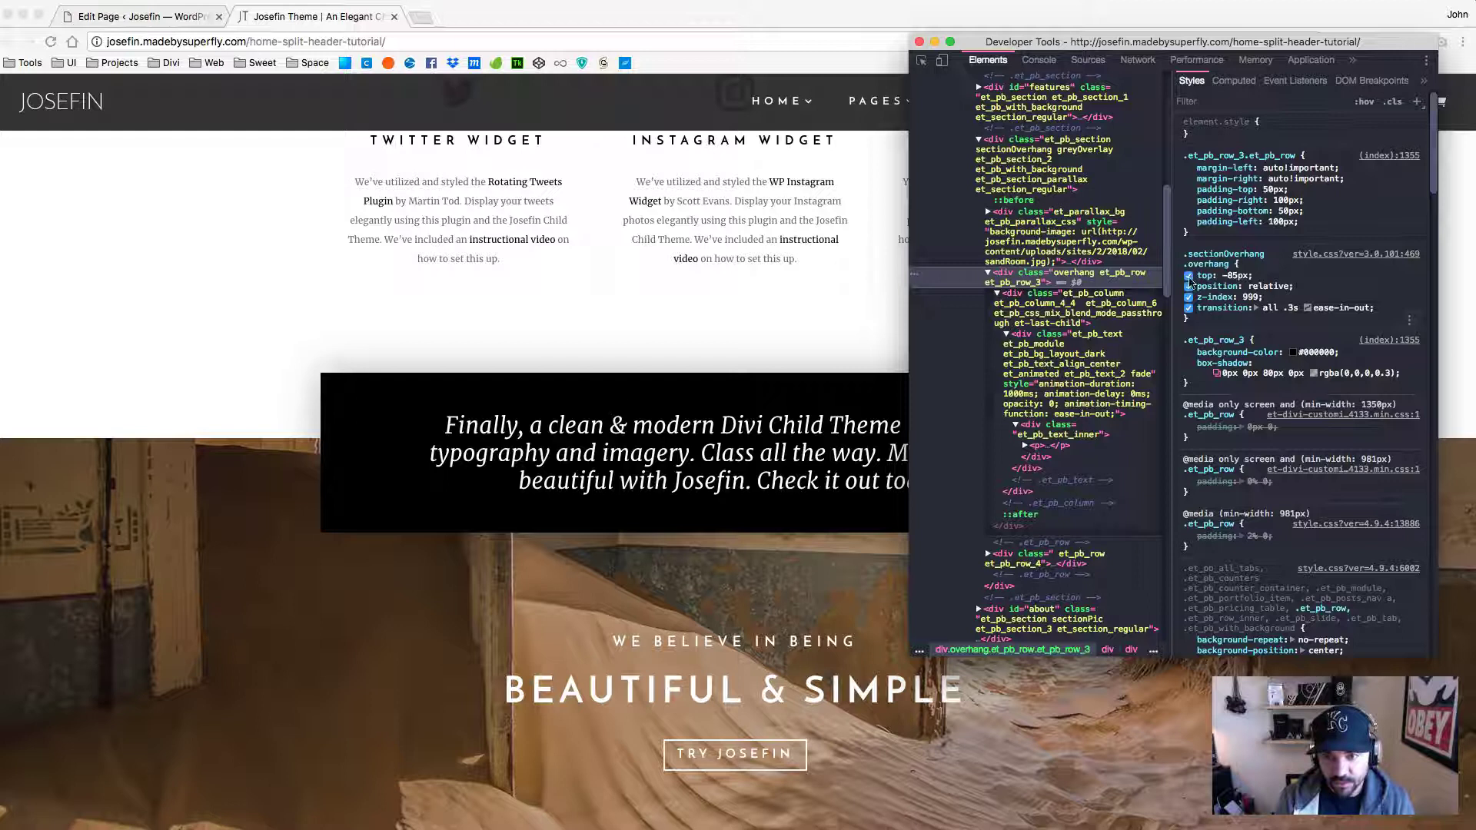
{"action": "left_click", "coordinate": [1189, 275]}
{"action": "left_click", "coordinate": [1189, 275]}
{"action": "left_click", "coordinate": [1189, 275]}
{"action": "left_click", "coordinate": [1189, 275]}
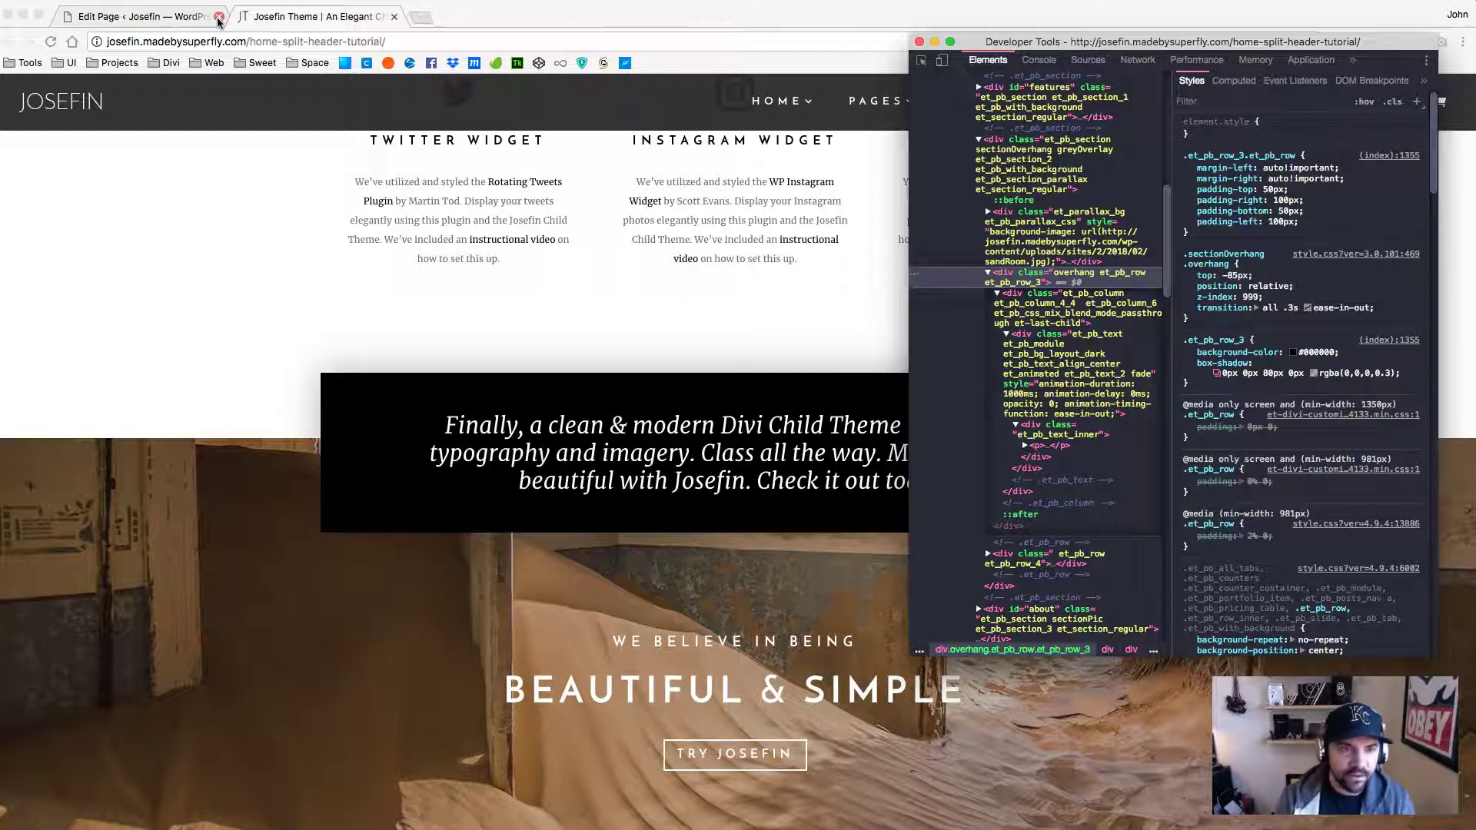
Close the tagline row's settings and look at the space between the feature blurbs and tagline box on the live page.
{"action": "left_click", "coordinate": [185, 21]}
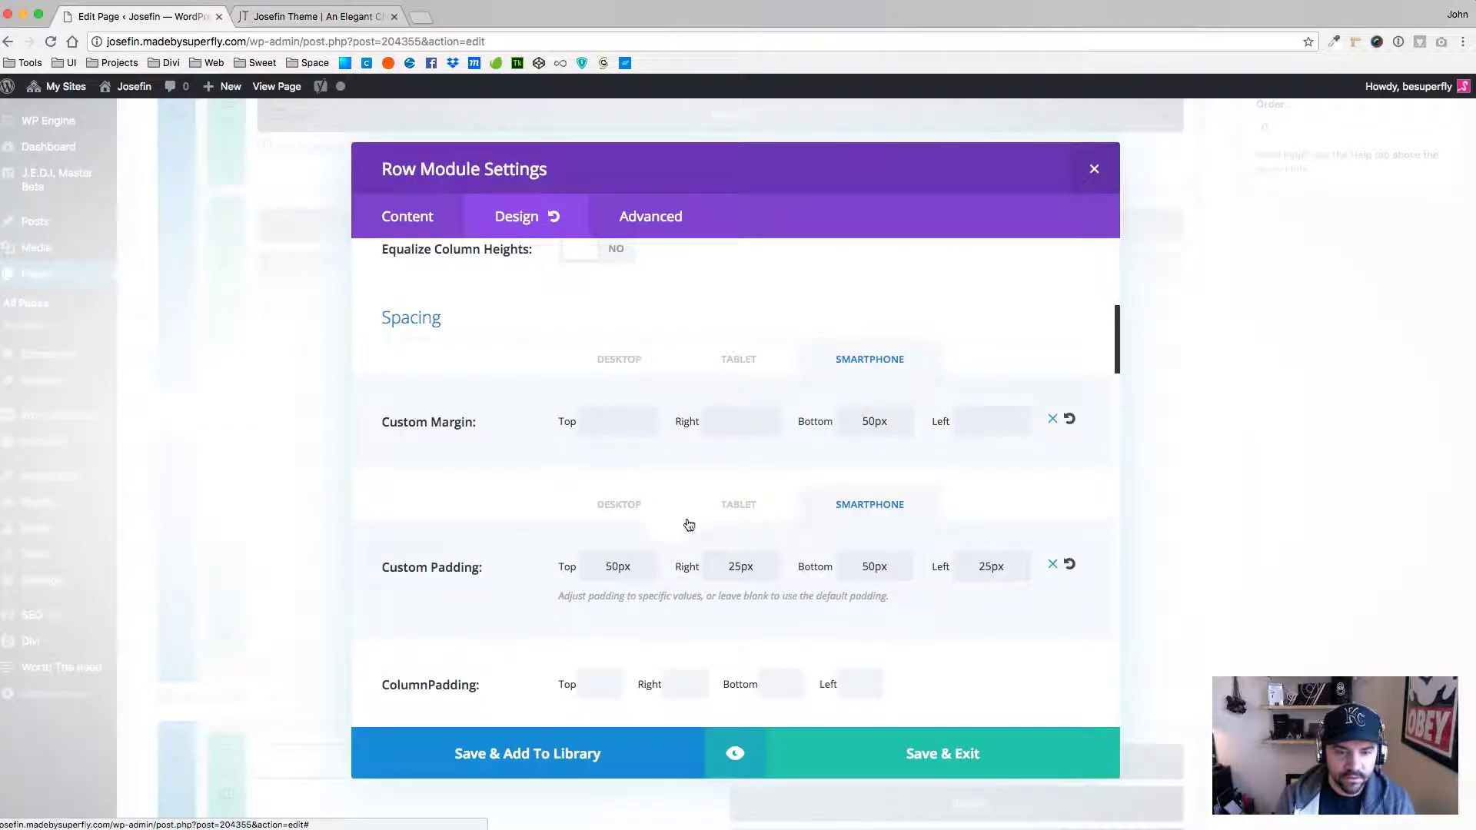
{"action": "left_click", "coordinate": [1086, 178]}
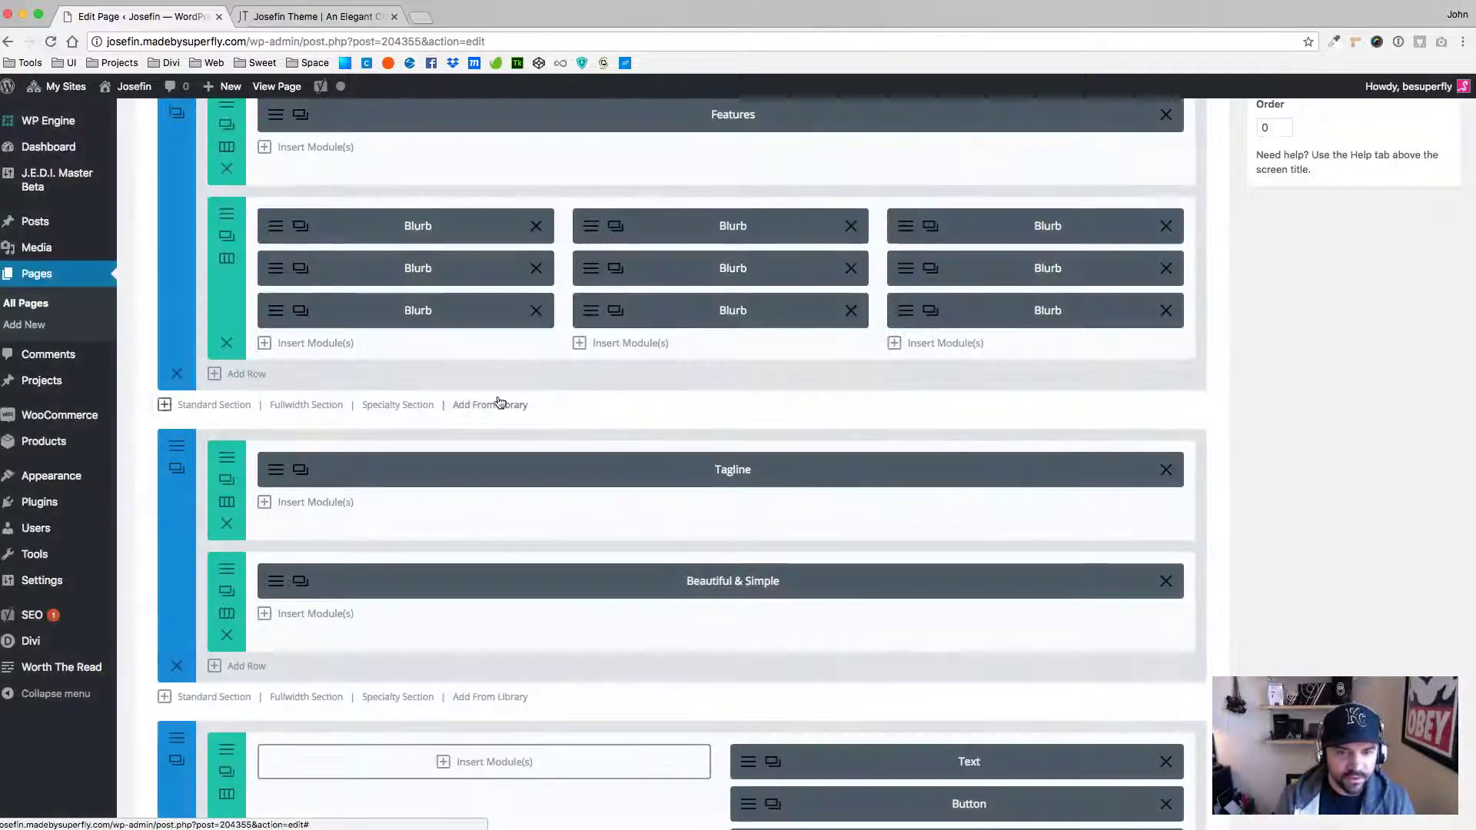
{"action": "scroll", "coordinate": [297, 428], "scroll_direction": "up", "scroll_amount": 3}
{"action": "scroll", "coordinate": [297, 431], "scroll_direction": "up", "scroll_amount": 2}
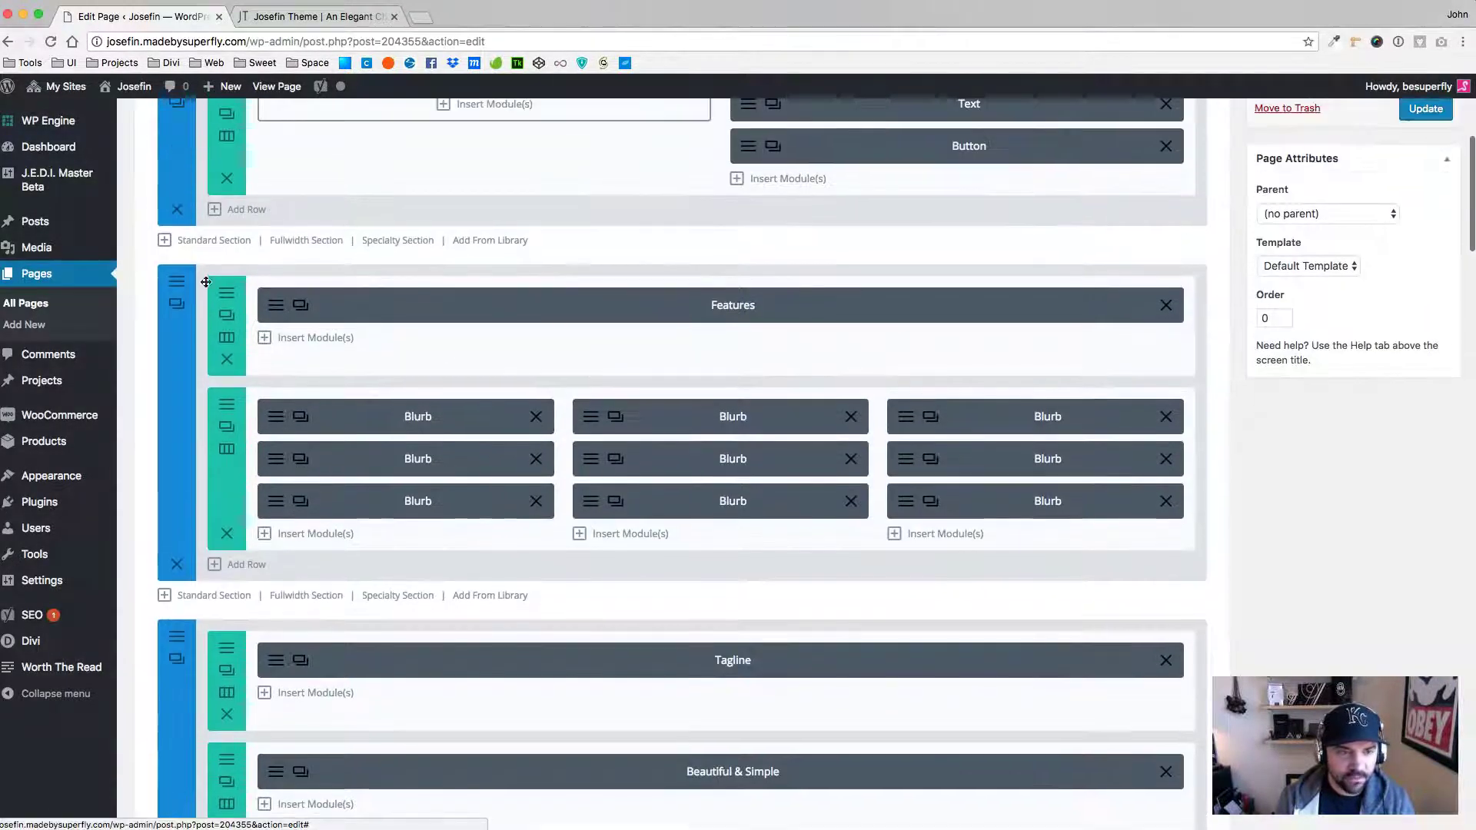
{"action": "left_click", "coordinate": [344, 23]}
{"action": "scroll", "coordinate": [1044, 421], "scroll_direction": "up", "scroll_amount": 3}
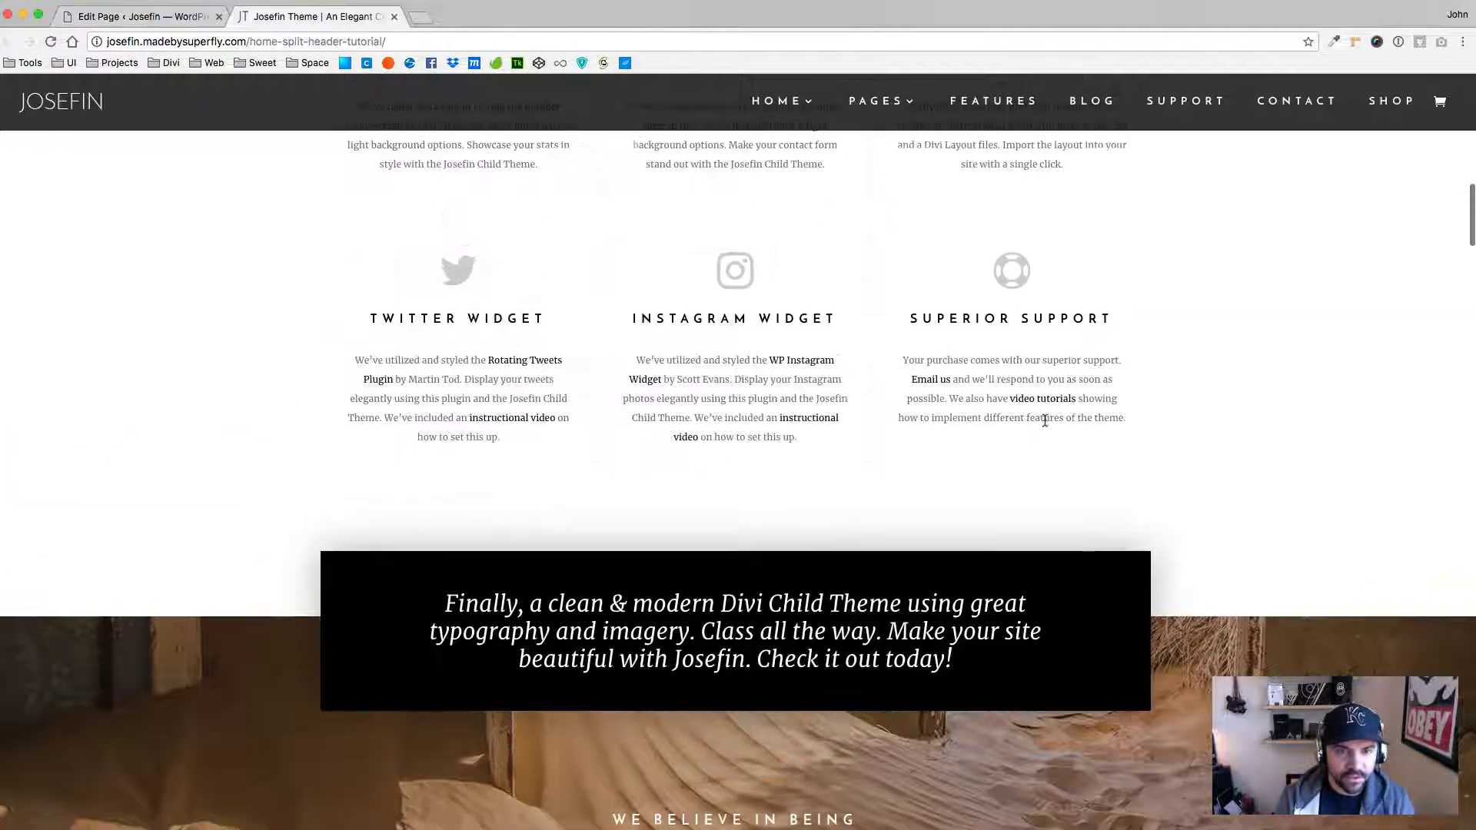
{"action": "scroll", "coordinate": [338, 406], "scroll_direction": "down", "scroll_amount": 4}
{"action": "key", "text": "ctrl+shift+Tab"}
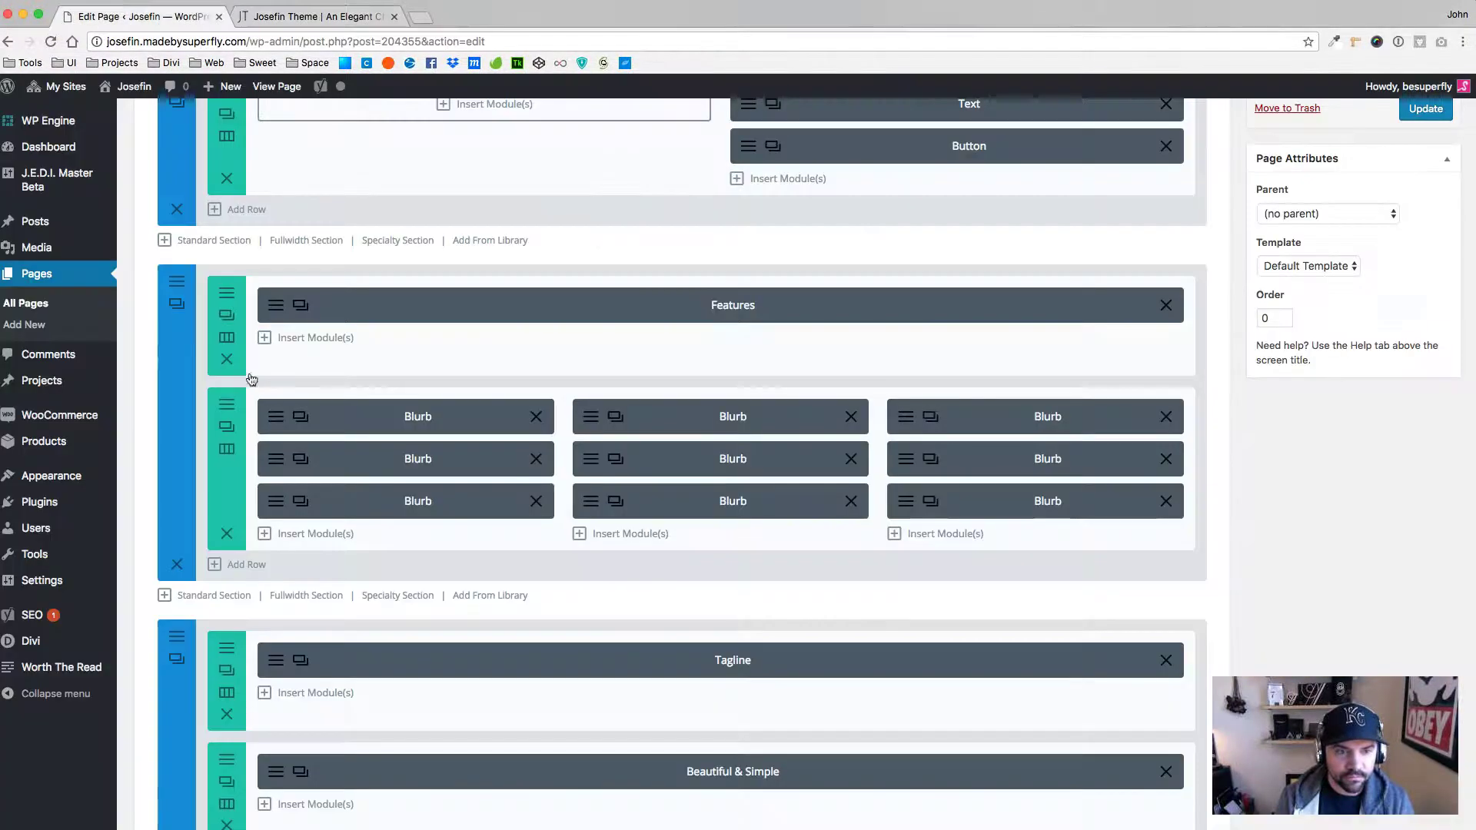
Open the Spacing design settings of the section that contains the Features module and the blurbs.
{"action": "left_click", "coordinate": [176, 287]}
{"action": "left_click", "coordinate": [542, 228]}
{"action": "scroll", "coordinate": [652, 489], "scroll_direction": "down", "scroll_amount": 10}
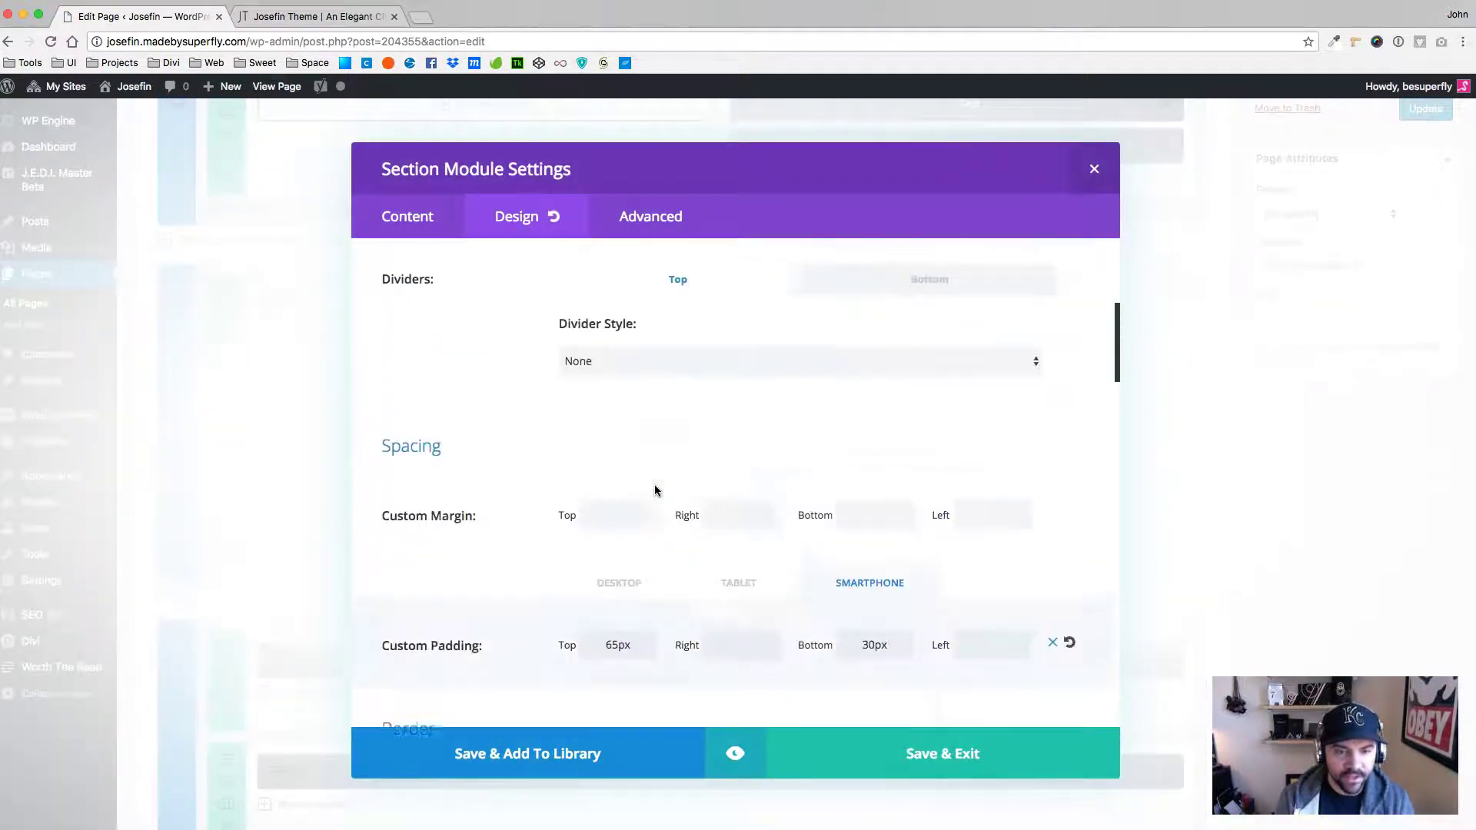
Compare the features section's custom padding across desktop, tablet and smartphone.
{"action": "left_click", "coordinate": [622, 407]}
{"action": "left_click", "coordinate": [747, 408]}
{"action": "left_click", "coordinate": [869, 398]}
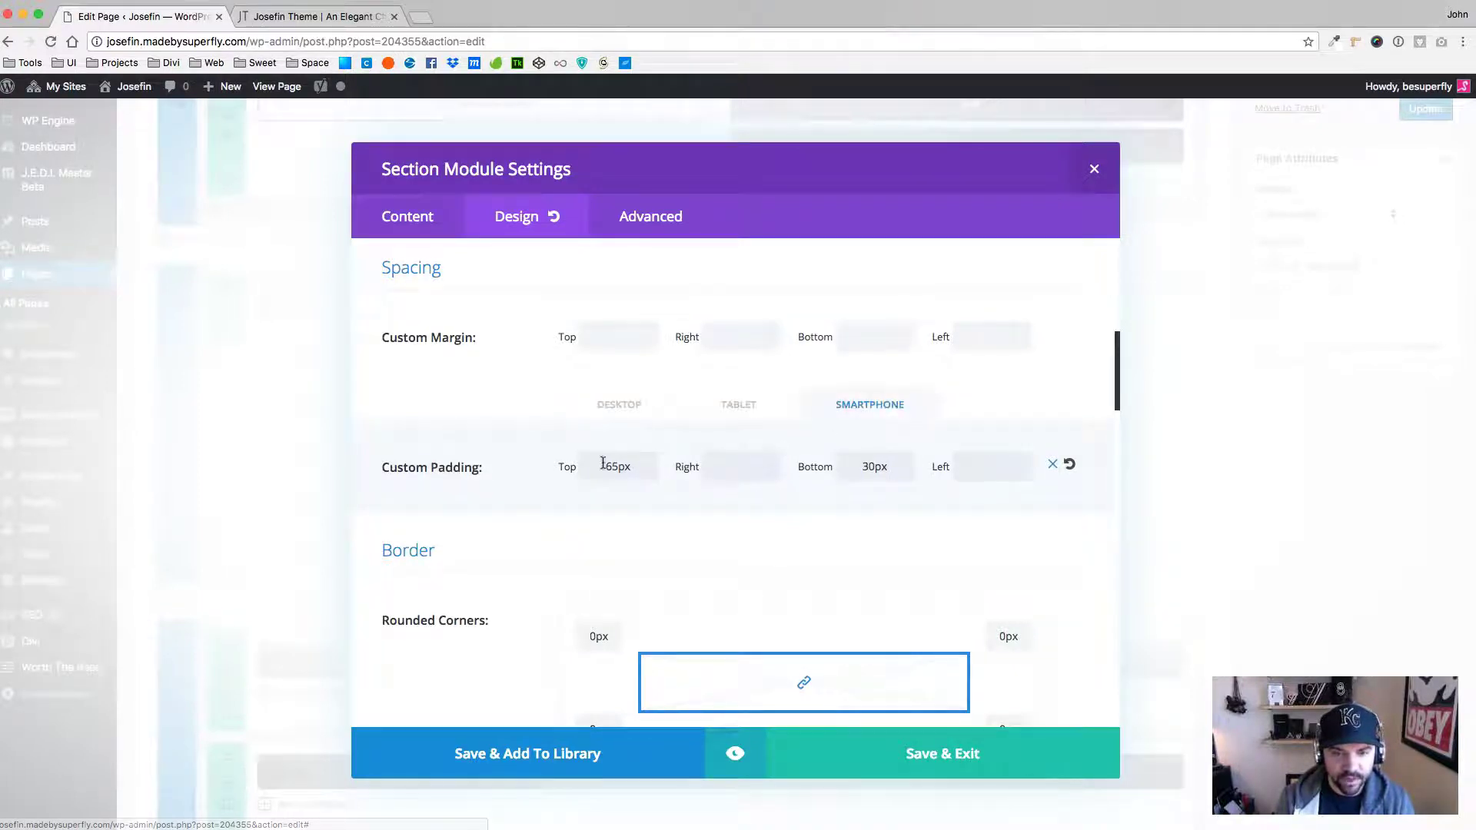
{"action": "left_click", "coordinate": [744, 412]}
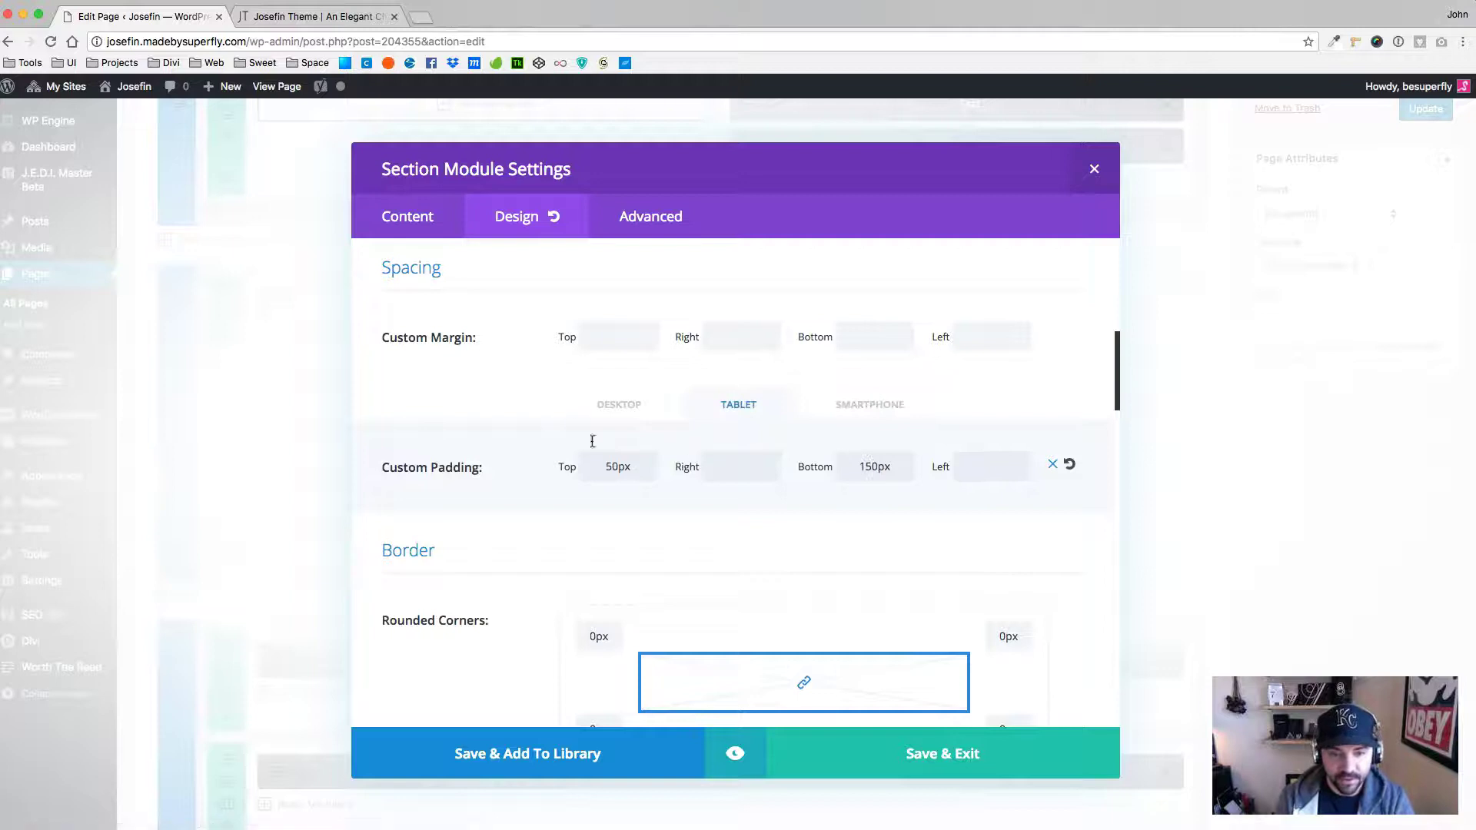
{"action": "left_click", "coordinate": [606, 412]}
{"action": "left_click", "coordinate": [736, 406]}
{"action": "left_click", "coordinate": [624, 415]}
{"action": "left_click", "coordinate": [726, 413]}
{"action": "left_click", "coordinate": [867, 421]}
{"action": "left_click", "coordinate": [759, 409]}
{"action": "left_click", "coordinate": [622, 413]}
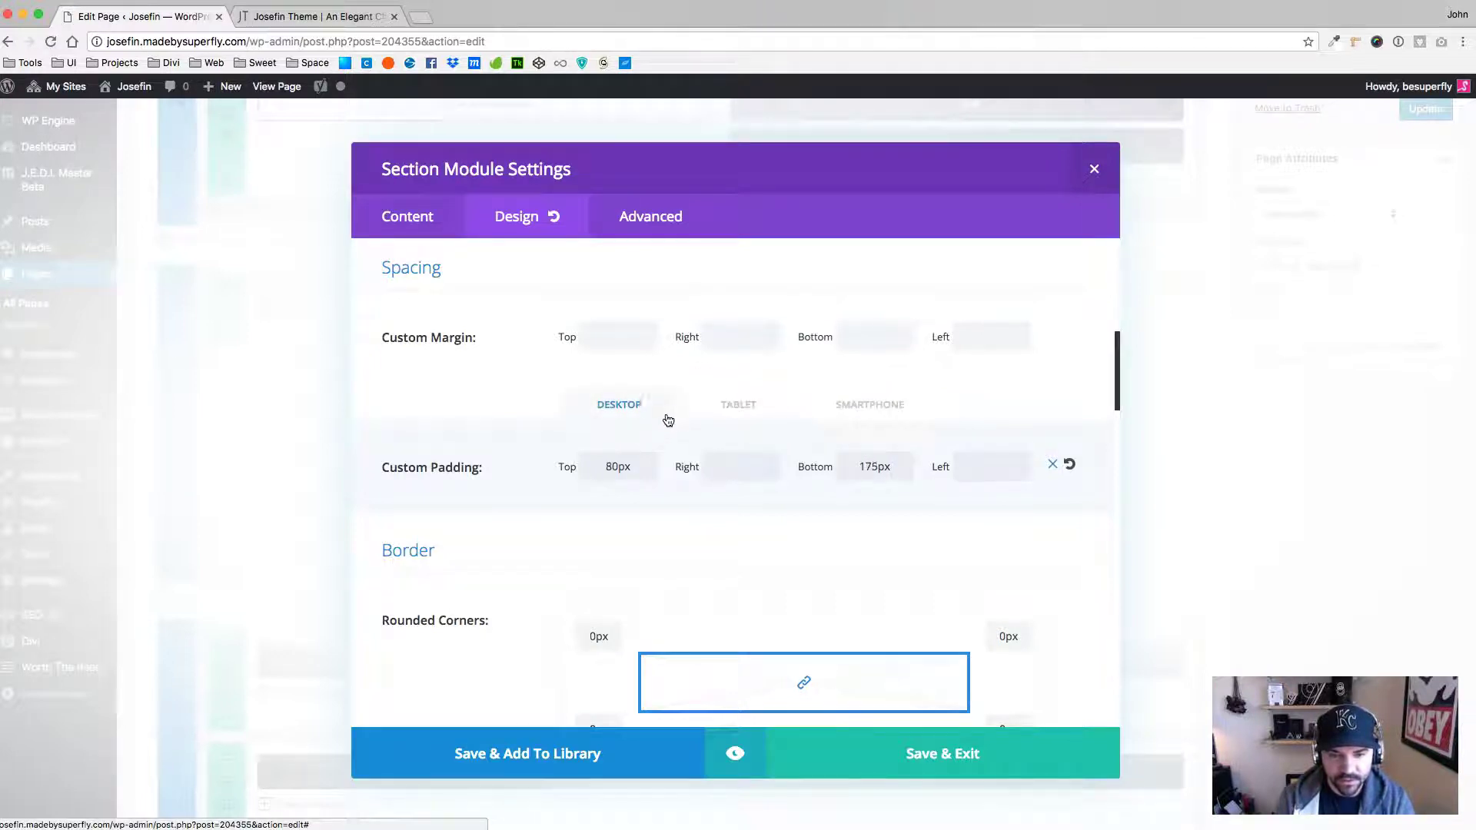
{"action": "left_click", "coordinate": [752, 404]}
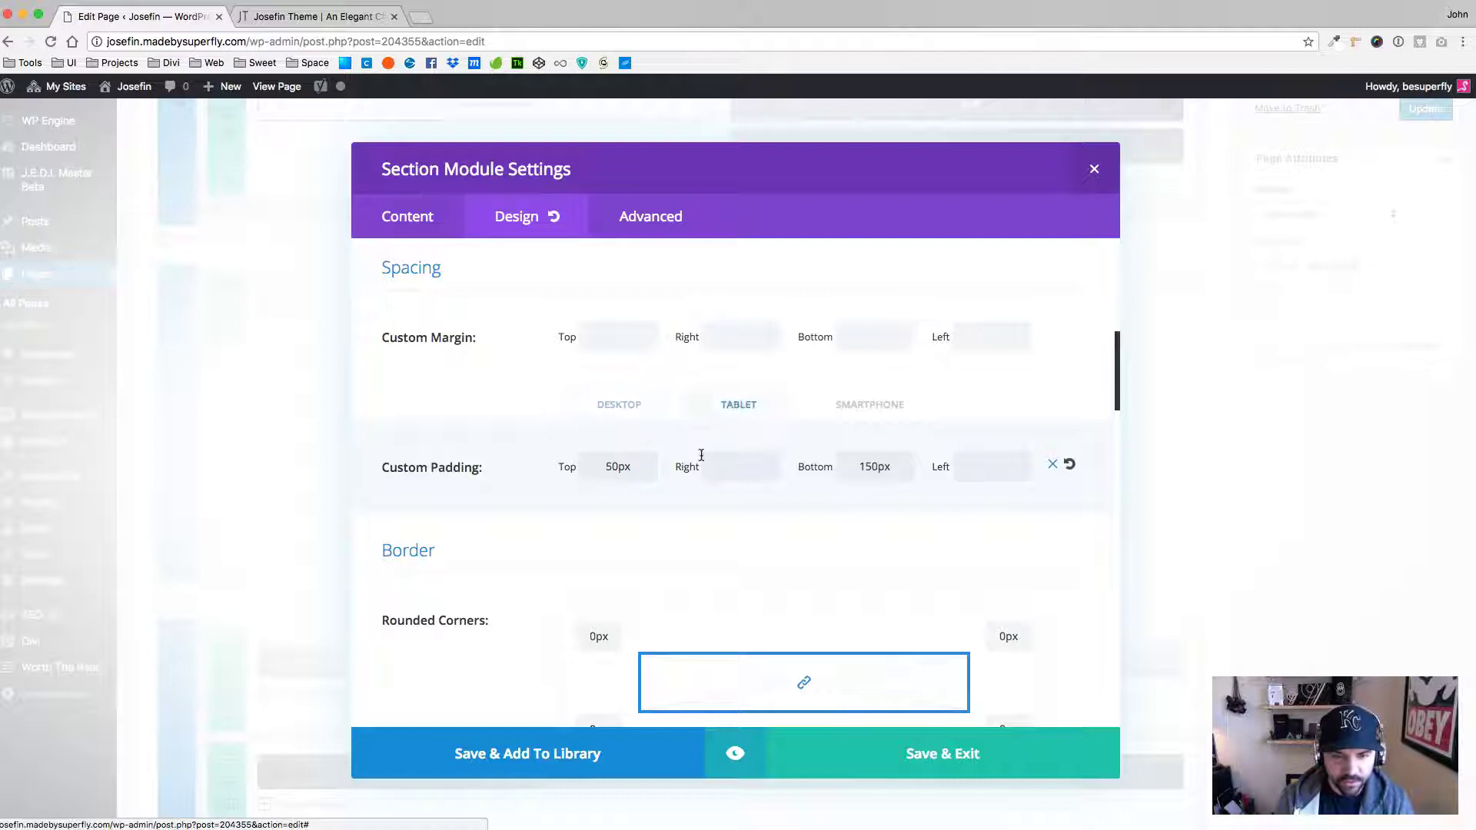
Set the features section's bottom custom padding for smartphones to 100px.
{"action": "left_click", "coordinate": [879, 401]}
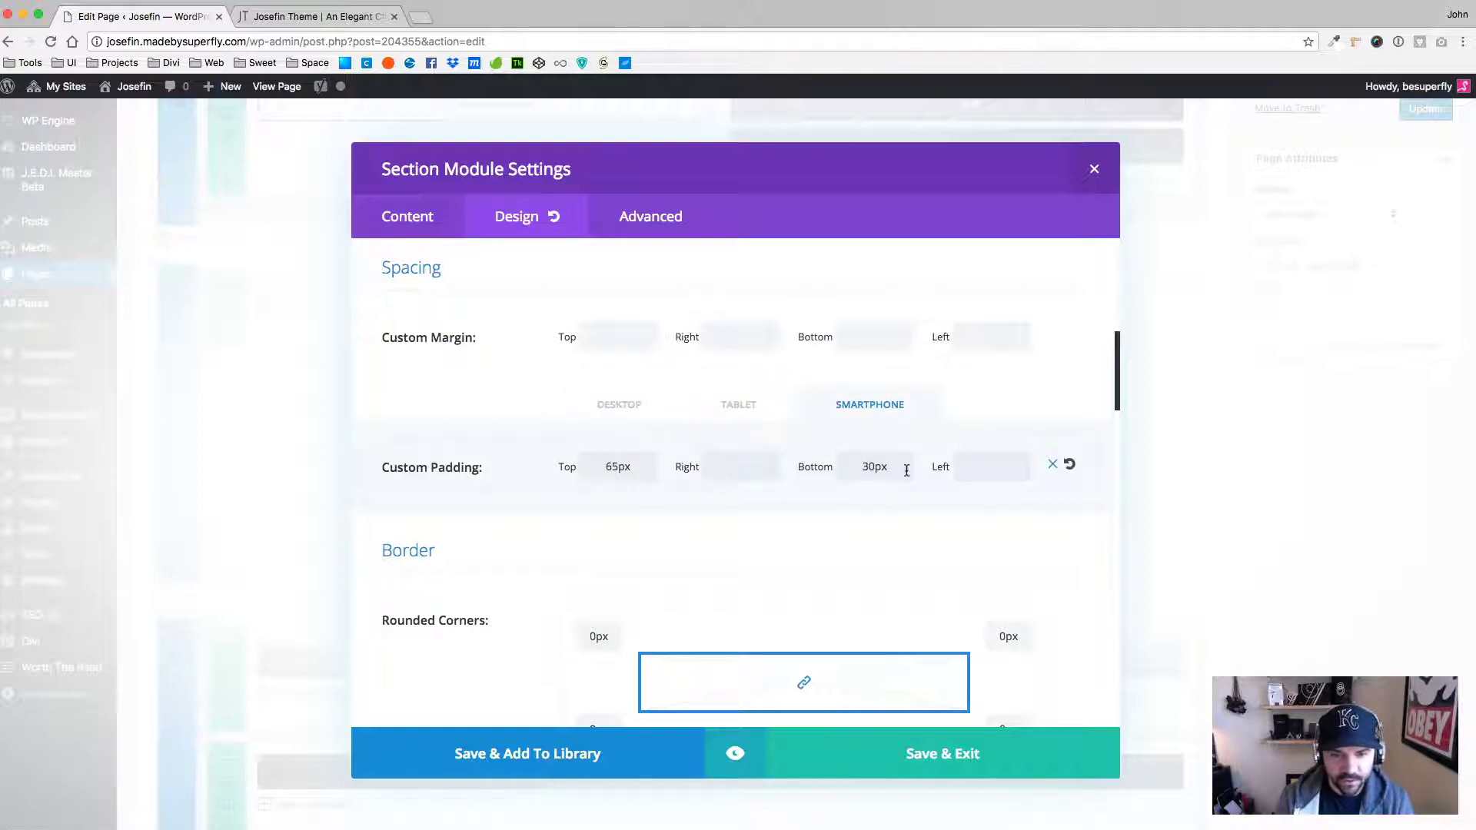
{"action": "type", "text": "10"}
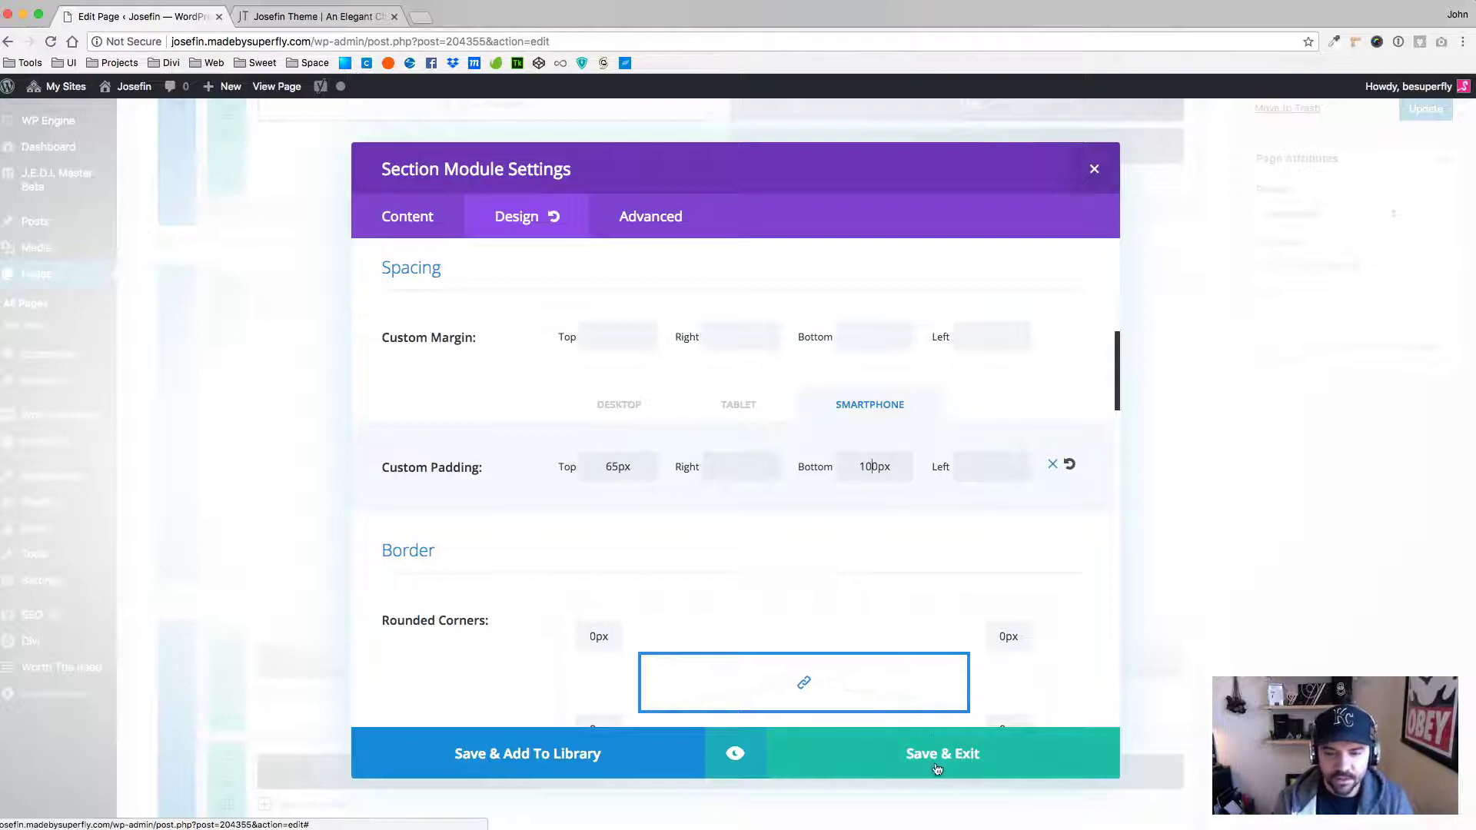
{"action": "scroll", "coordinate": [731, 395], "scroll_direction": "down", "scroll_amount": 3}
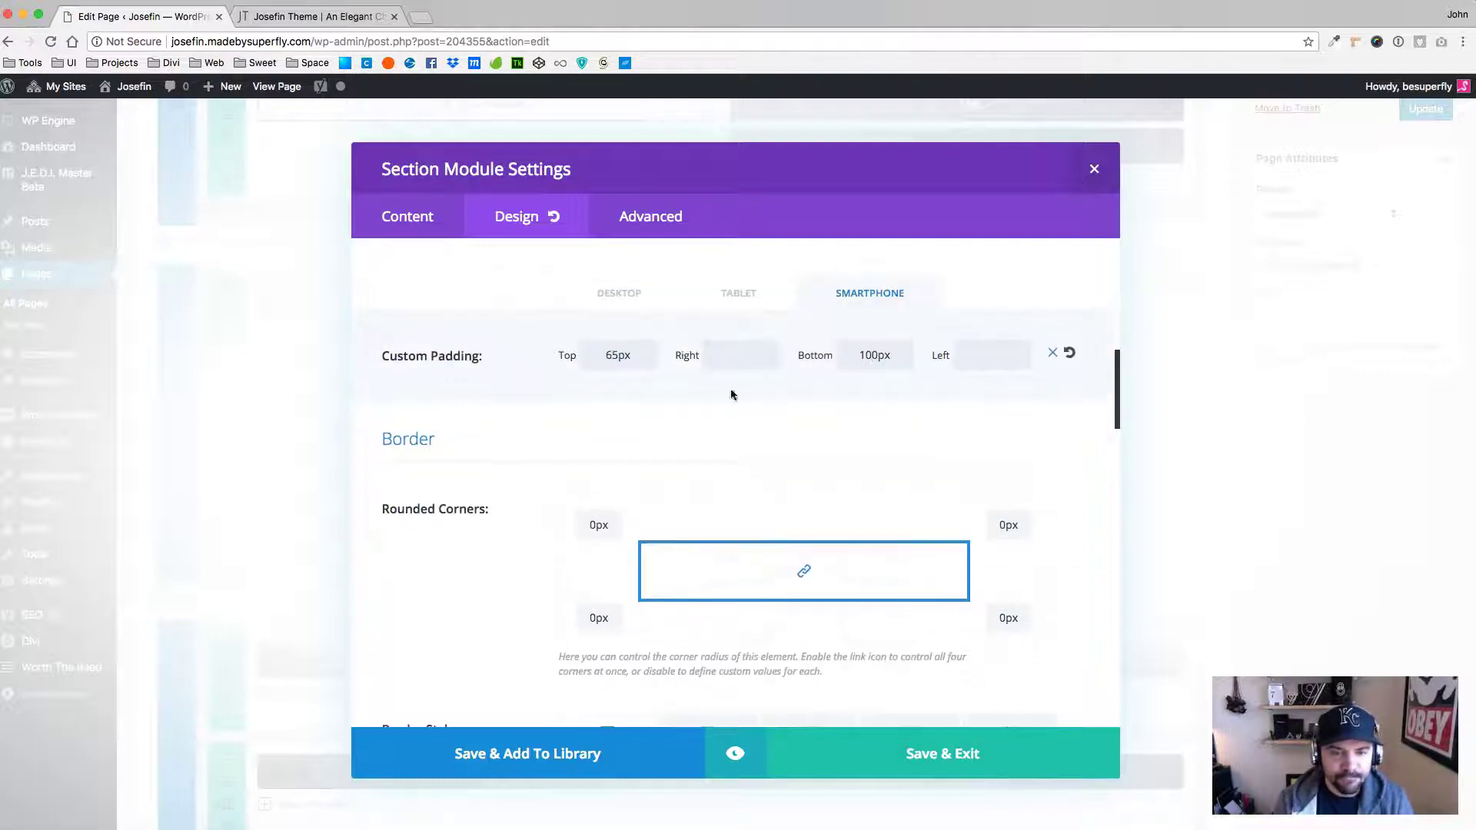
Save the features section's settings and look at the tagline box on the live page before returning to the page editor.
{"action": "left_click", "coordinate": [913, 750]}
{"action": "key", "text": "ctrl+Tab"}
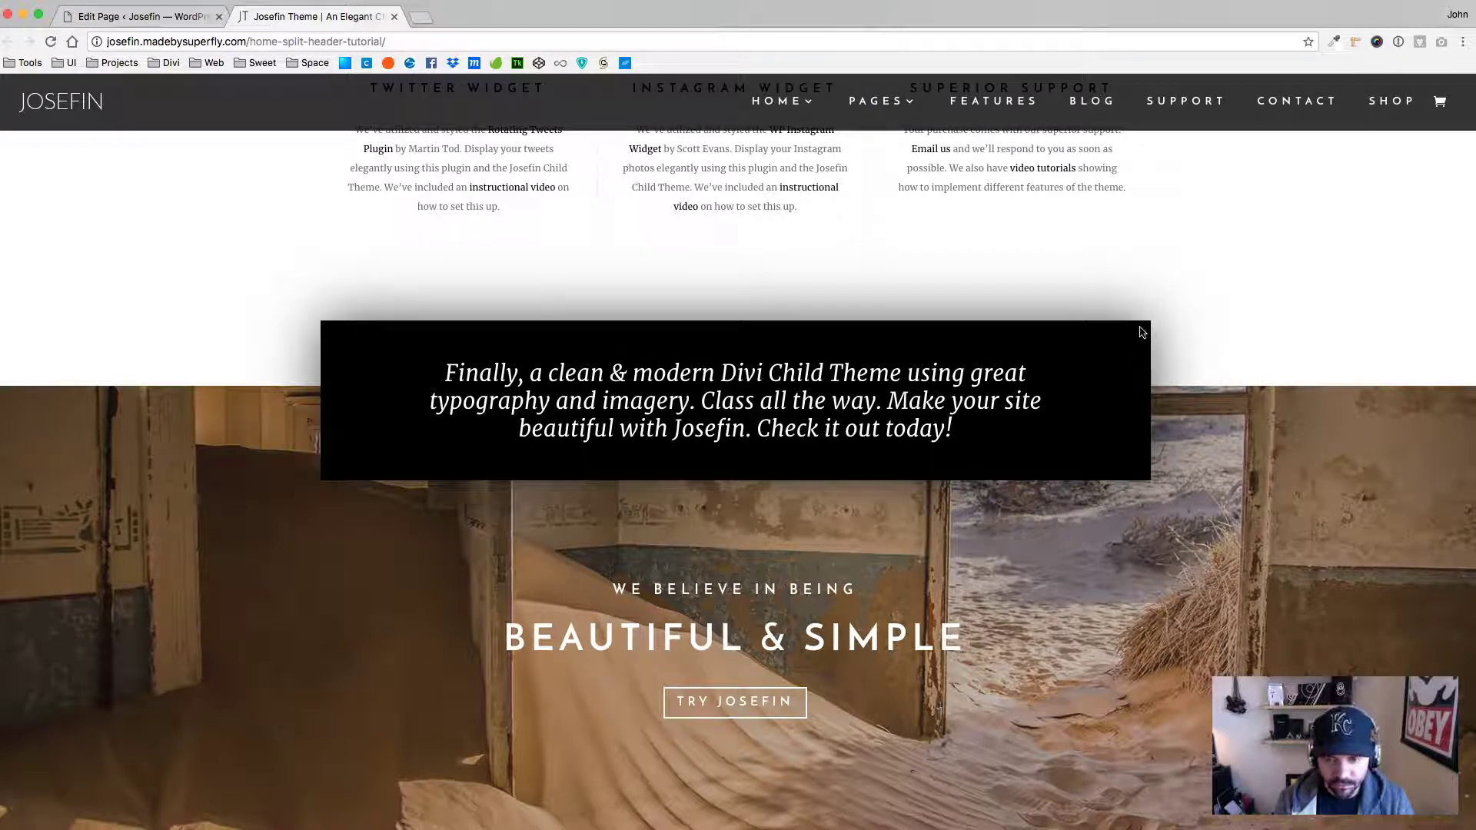
{"action": "left_click", "coordinate": [138, 17]}
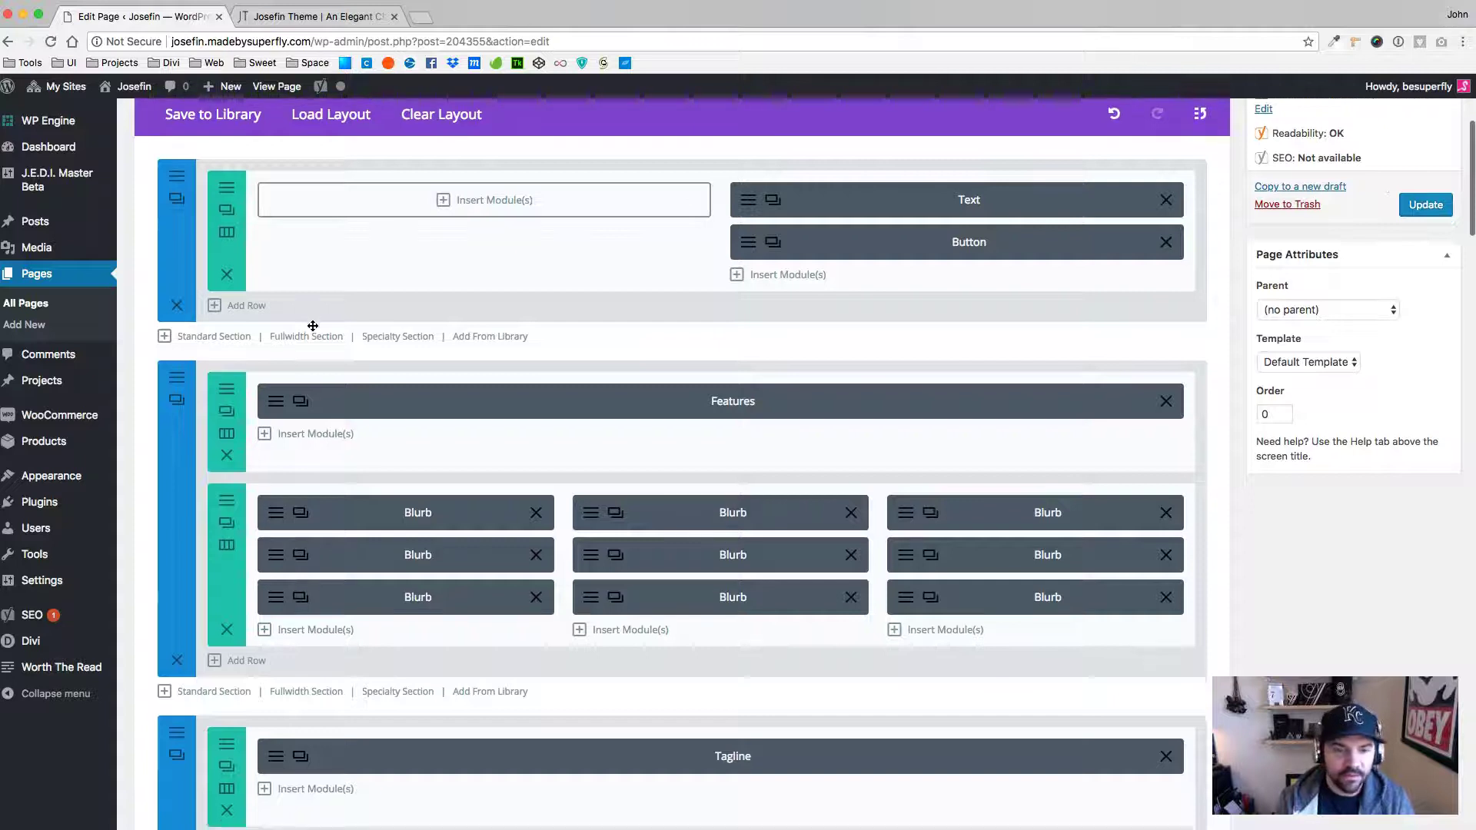
Open the Advanced settings of the section containing the Tagline module and highlight its sectionOverhang CSS class.
{"action": "scroll", "coordinate": [310, 323], "scroll_direction": "down", "scroll_amount": 3}
{"action": "scroll", "coordinate": [310, 323], "scroll_direction": "down", "scroll_amount": 4}
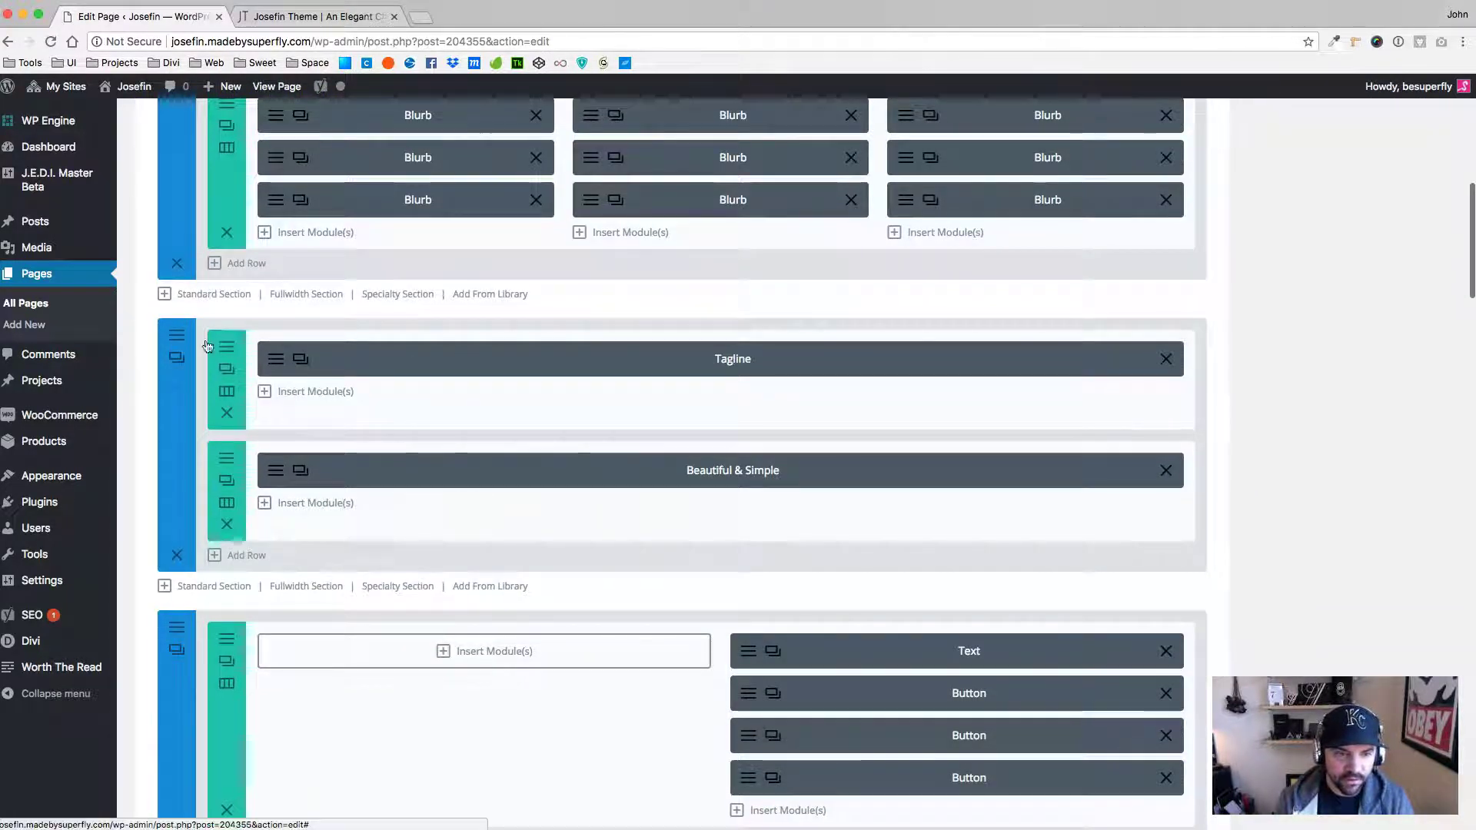
{"action": "left_click", "coordinate": [177, 355]}
{"action": "left_click", "coordinate": [631, 216]}
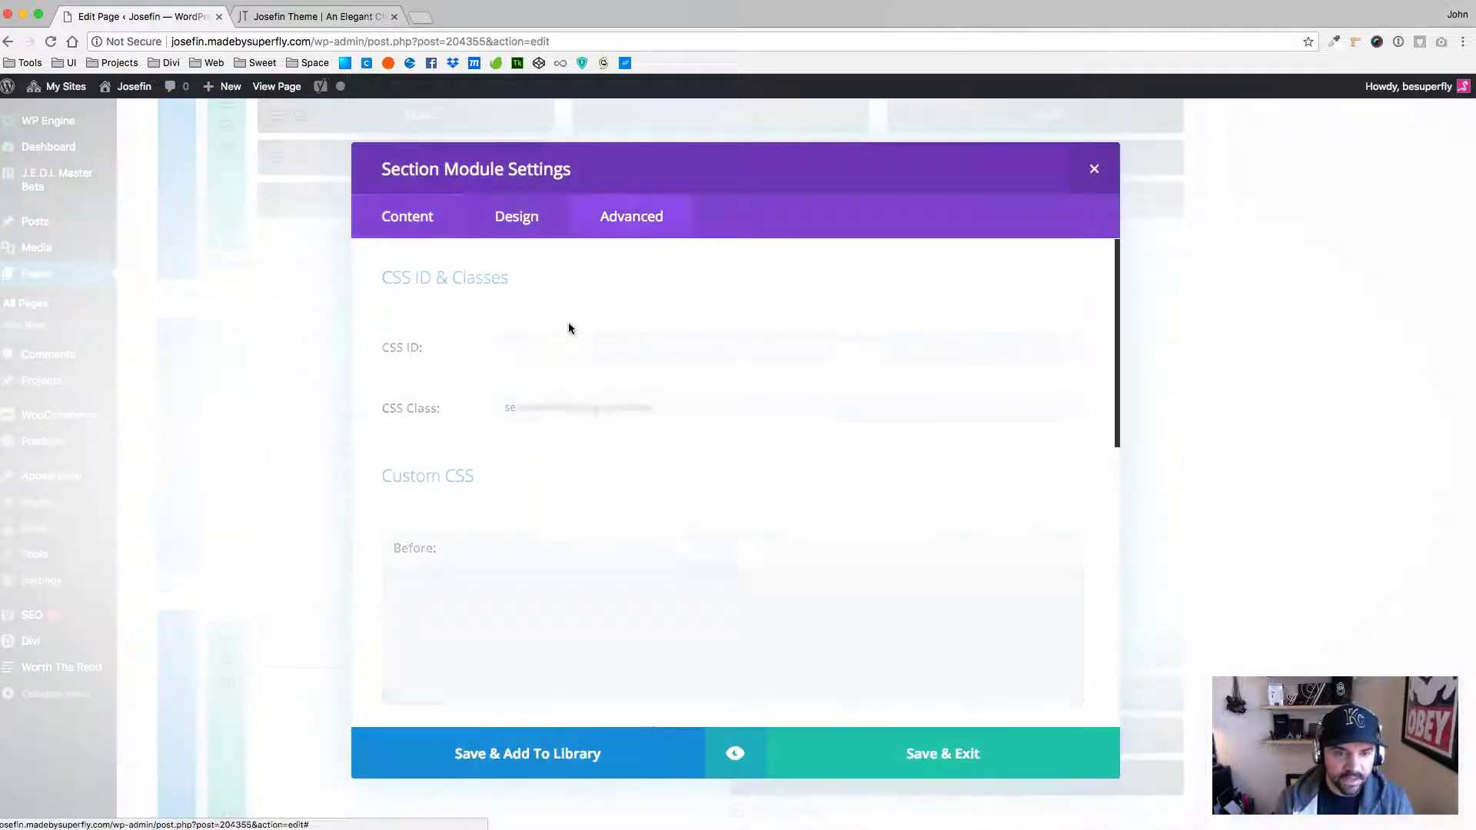
{"action": "left_click_drag", "start_coordinate": [588, 407], "coordinate": [497, 423]}
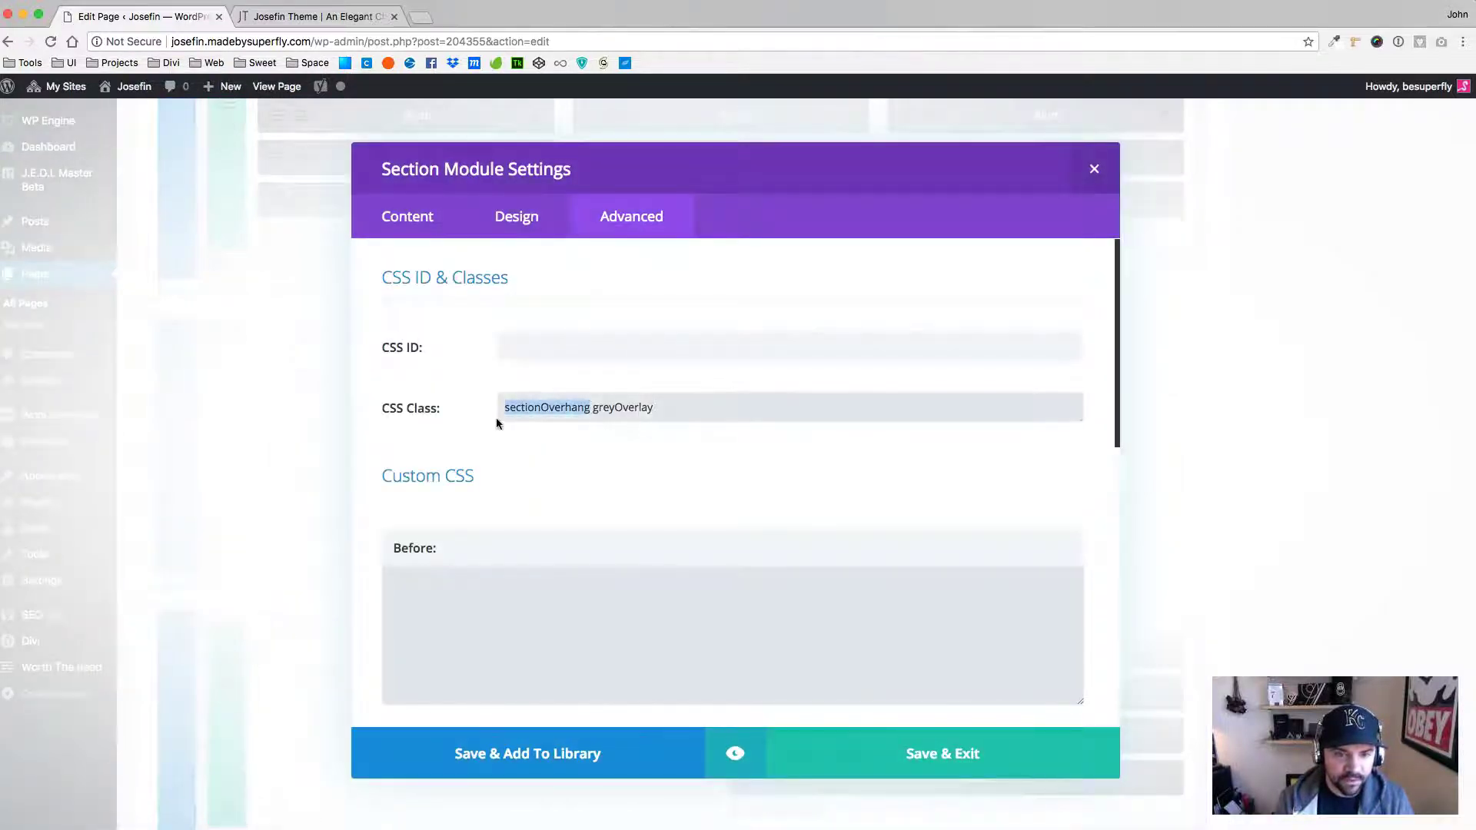
{"action": "left_click", "coordinate": [499, 352]}
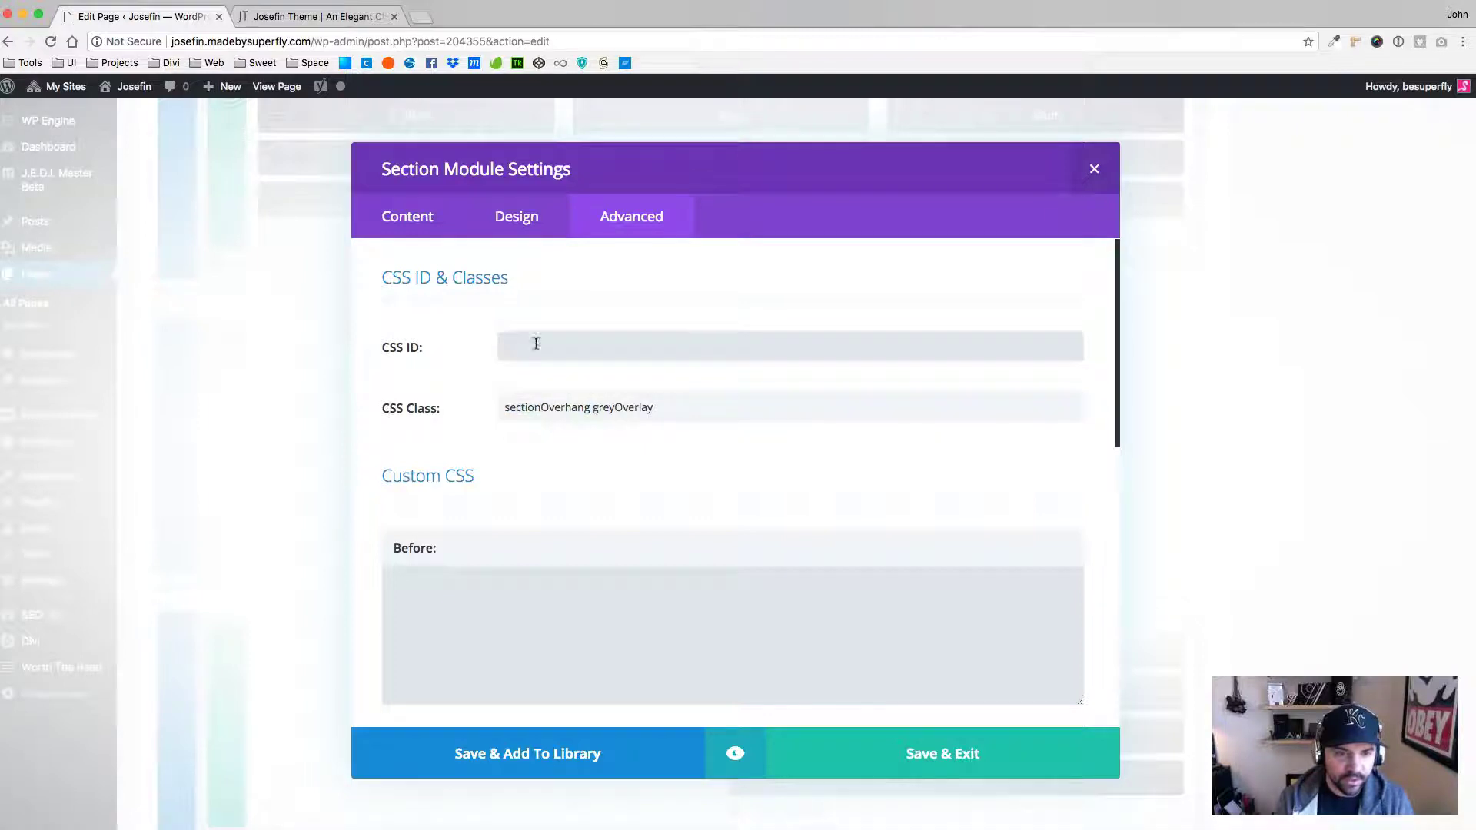
Compare the tagline section's custom padding for desktop and smartphone in its Spacing design settings.
{"action": "left_click", "coordinate": [528, 219]}
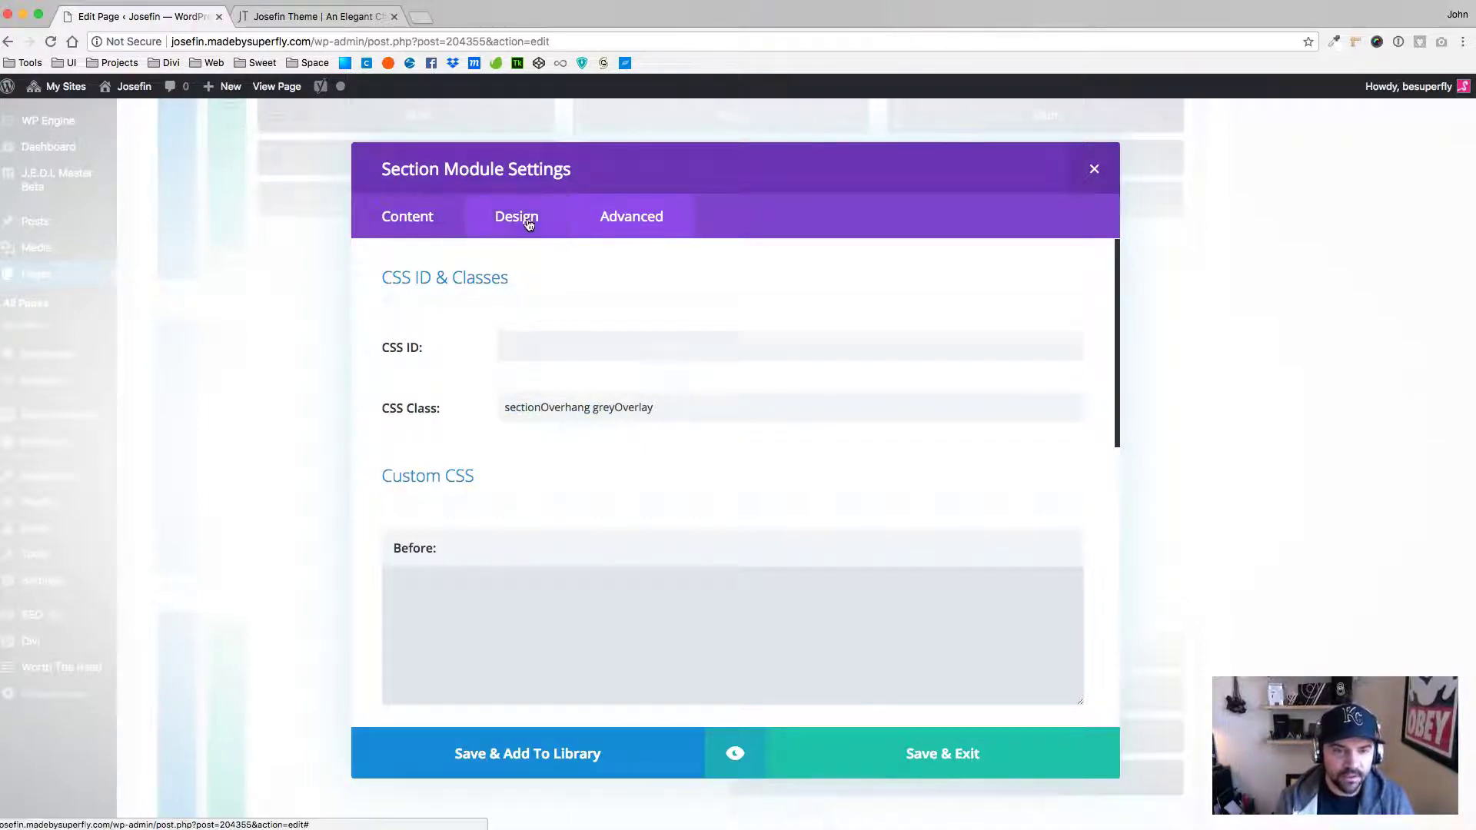
{"action": "scroll", "coordinate": [888, 469], "scroll_direction": "down", "scroll_amount": 6}
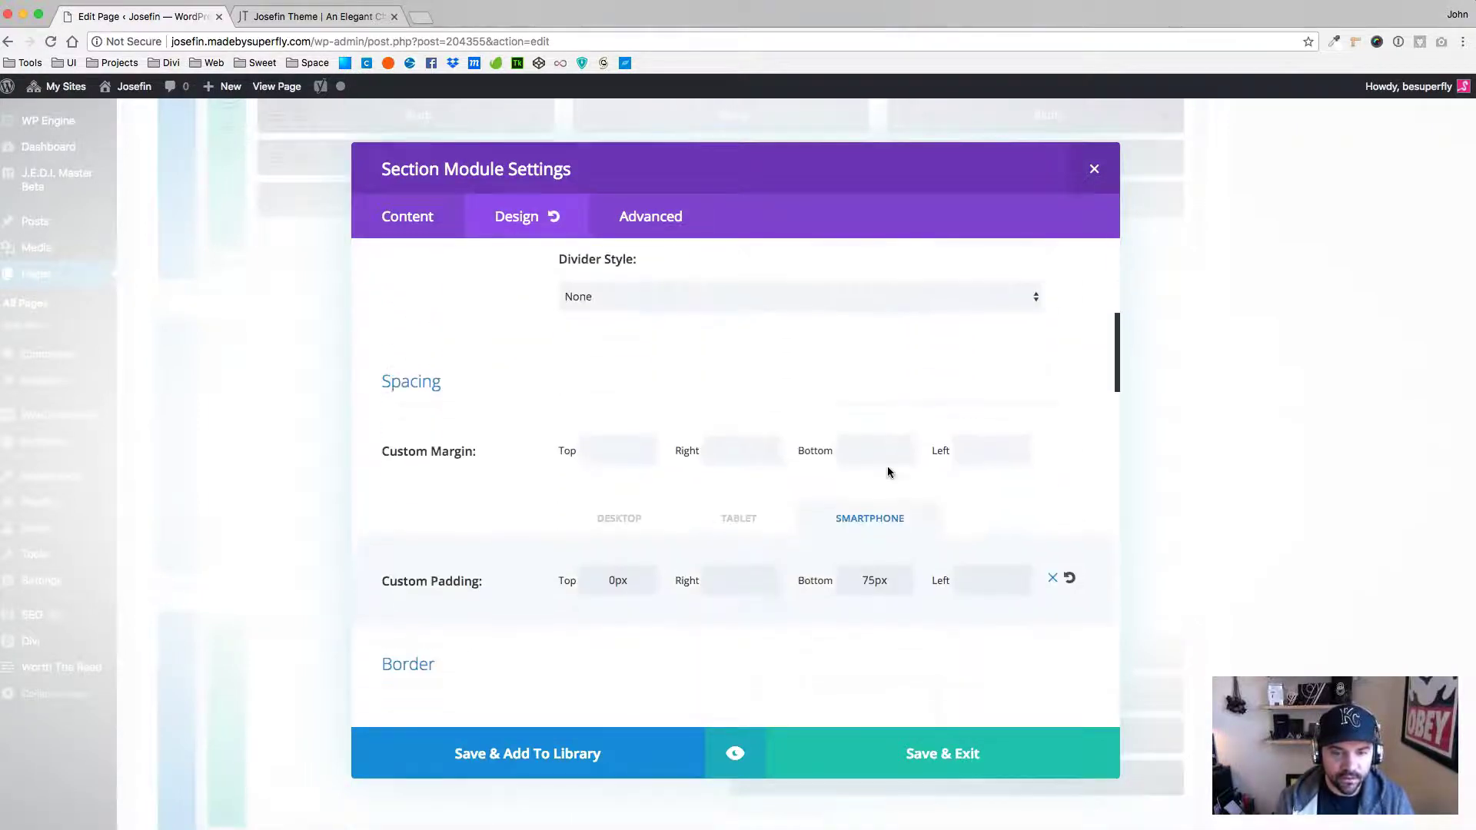
{"action": "left_click", "coordinate": [635, 521]}
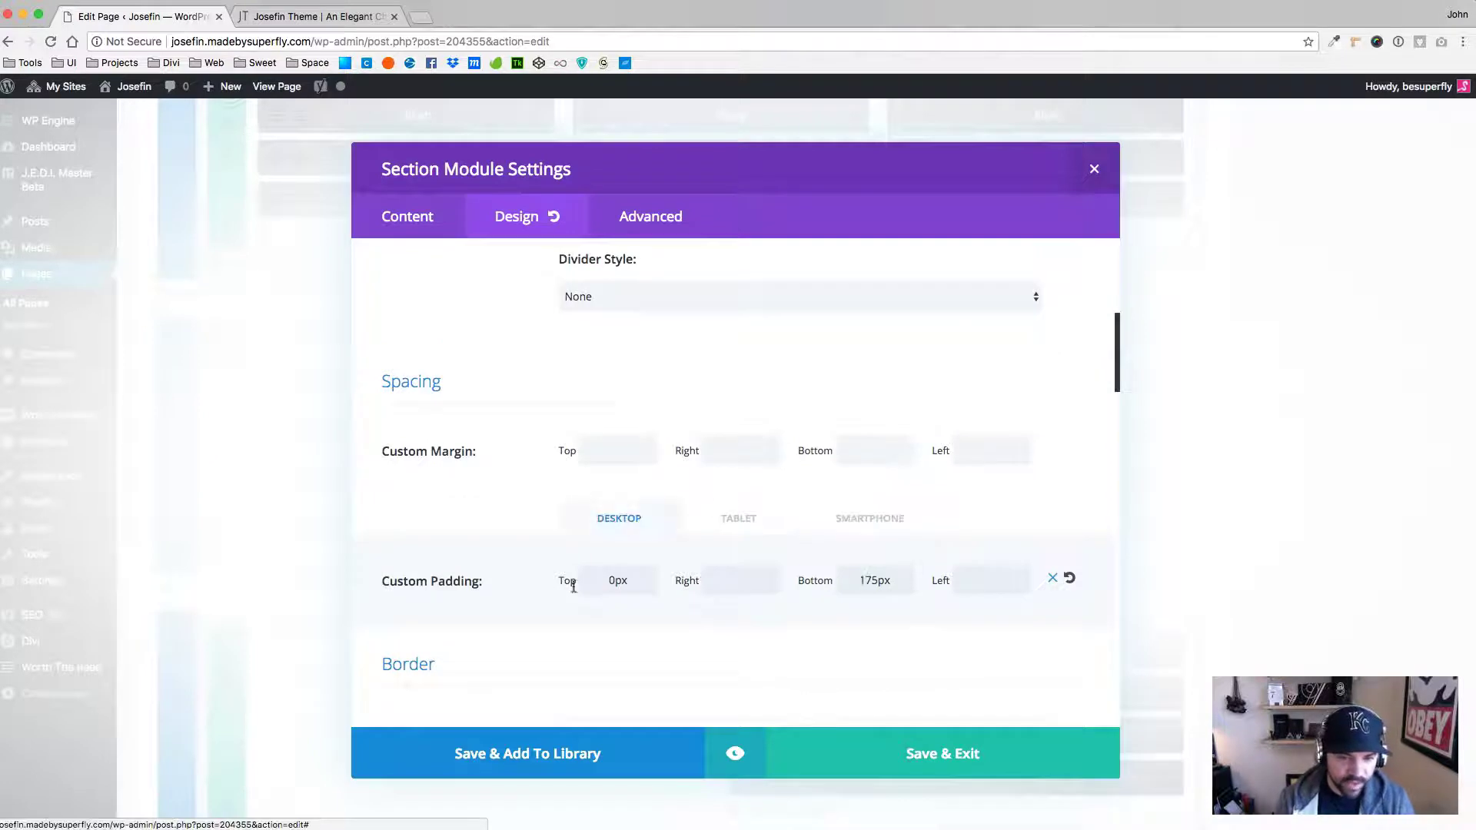
{"action": "left_click", "coordinate": [841, 526]}
Inspect the tagline row on the live page and toggle the top offset of its .sectionOverhang .overhang rule off and on.
{"action": "left_click", "coordinate": [305, 25]}
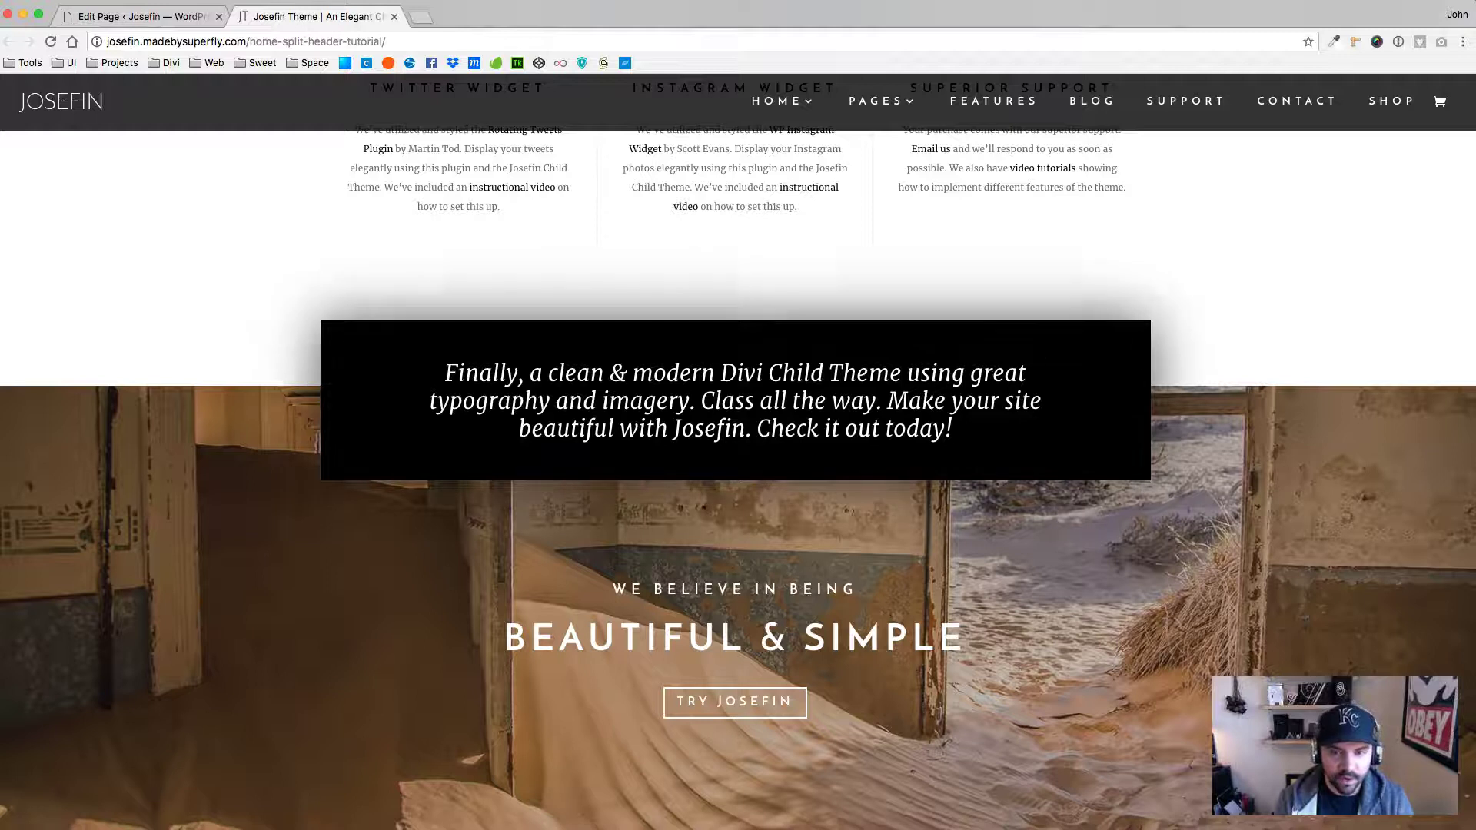
{"action": "right_click", "coordinate": [1018, 351]}
{"action": "left_click", "coordinate": [1050, 536]}
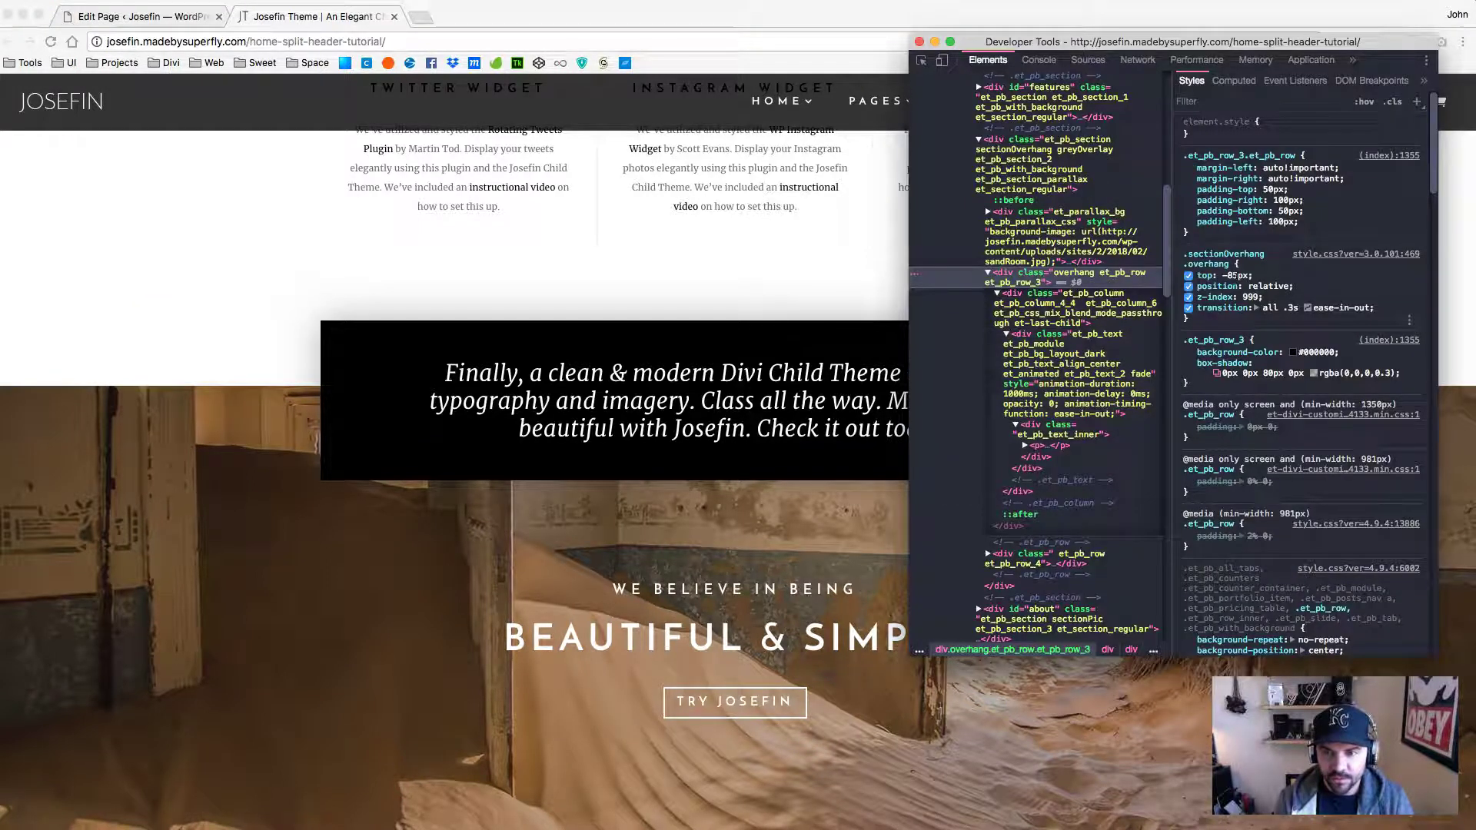
{"action": "left_click", "coordinate": [1188, 276]}
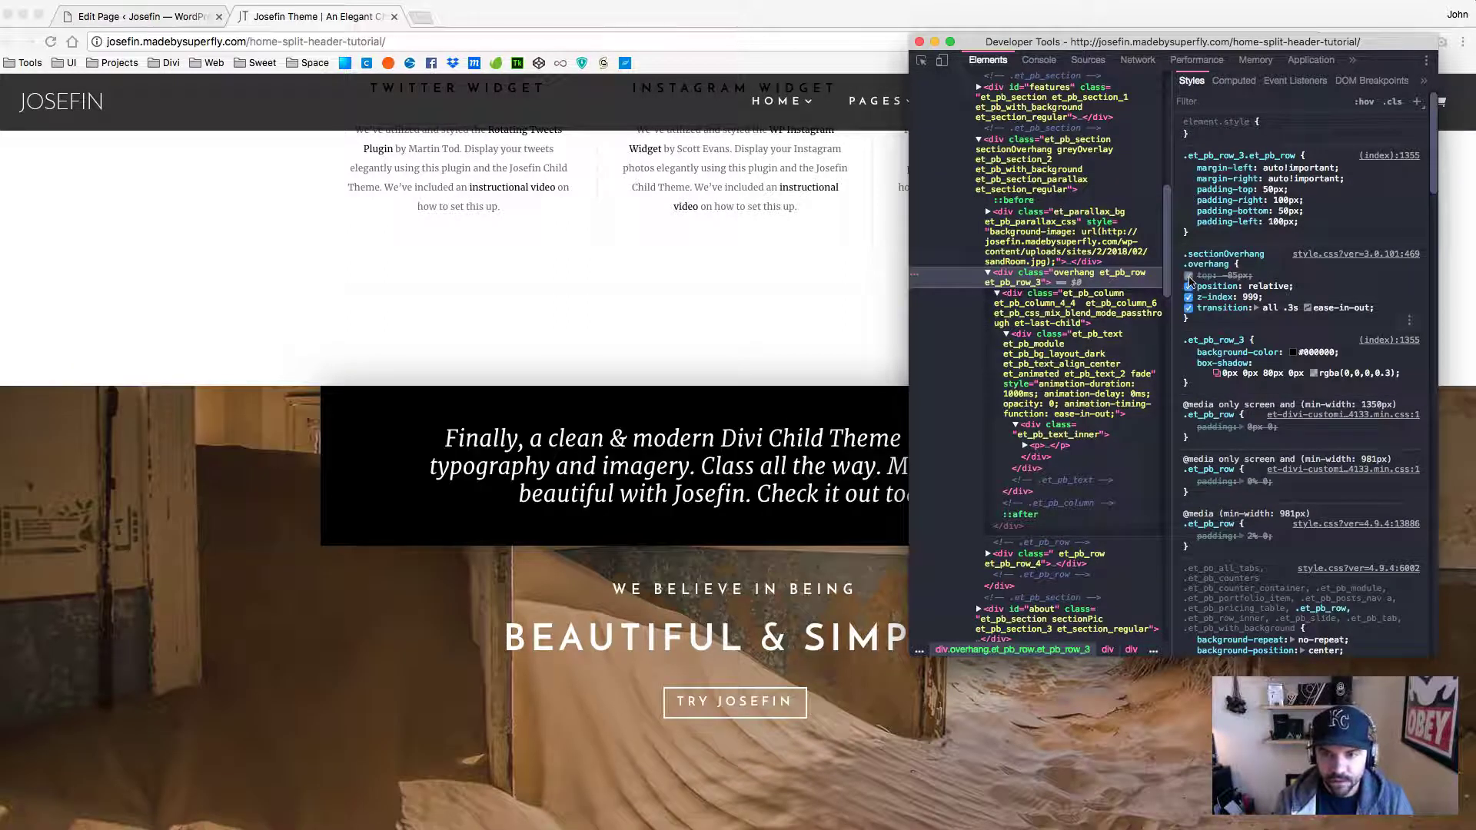
{"action": "left_click", "coordinate": [1188, 276]}
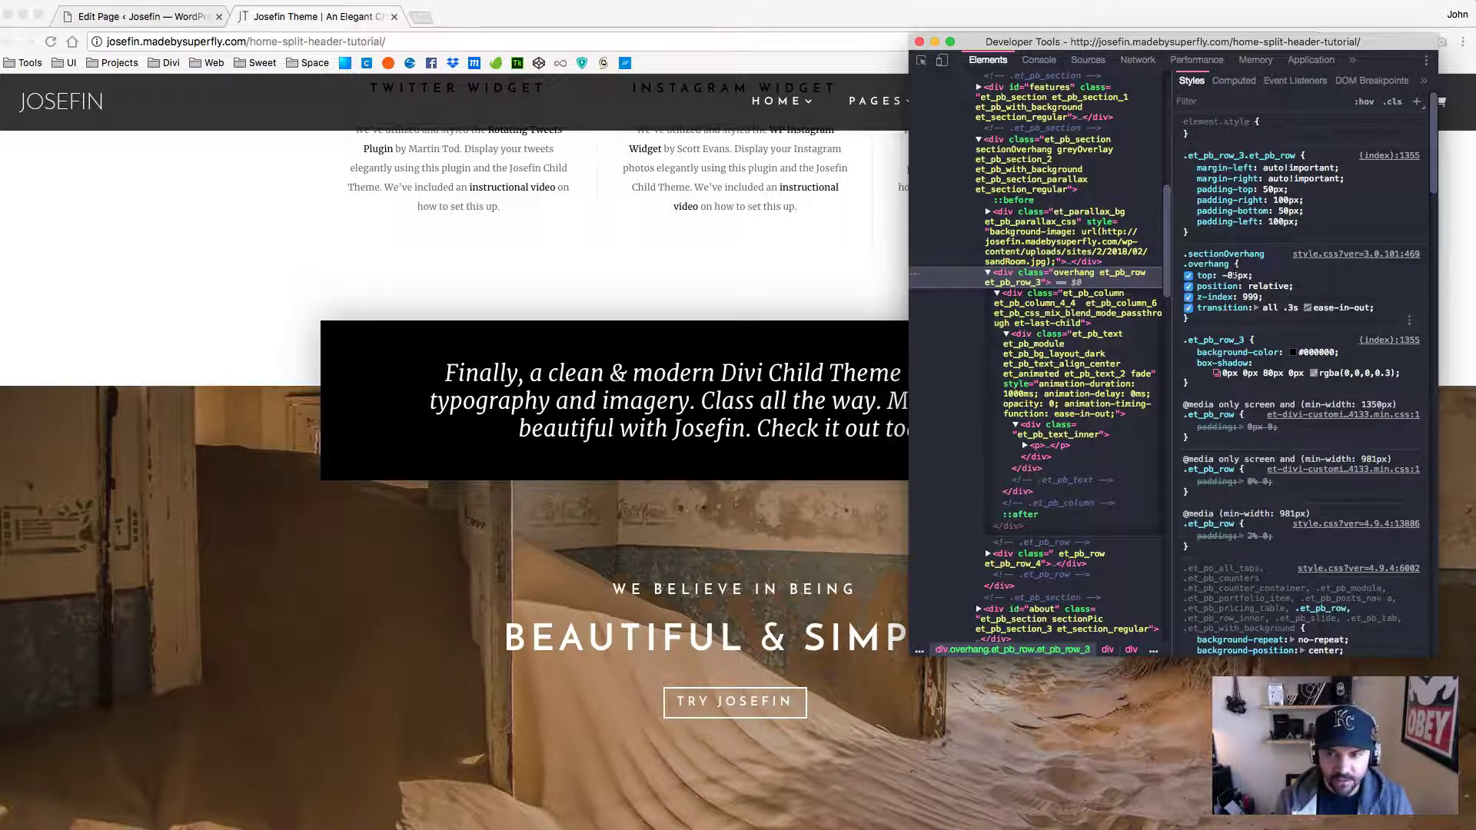
Set the top offset of the inspected .sectionOverhang .overhang rule to -105px.
{"action": "left_click", "coordinate": [1231, 275]}
{"action": "key", "text": "Down"}
{"action": "key", "text": "Down"}
{"action": "key", "text": "Down"}
{"action": "key", "text": "Down"}
{"action": "key", "text": "Down"}
{"action": "key", "text": "Down"}
{"action": "key", "text": "Down"}
{"action": "key", "text": "Down"}
{"action": "key", "text": "Down"}
{"action": "key", "text": "Down"}
{"action": "key", "text": "Down"}
{"action": "key", "text": "Down"}
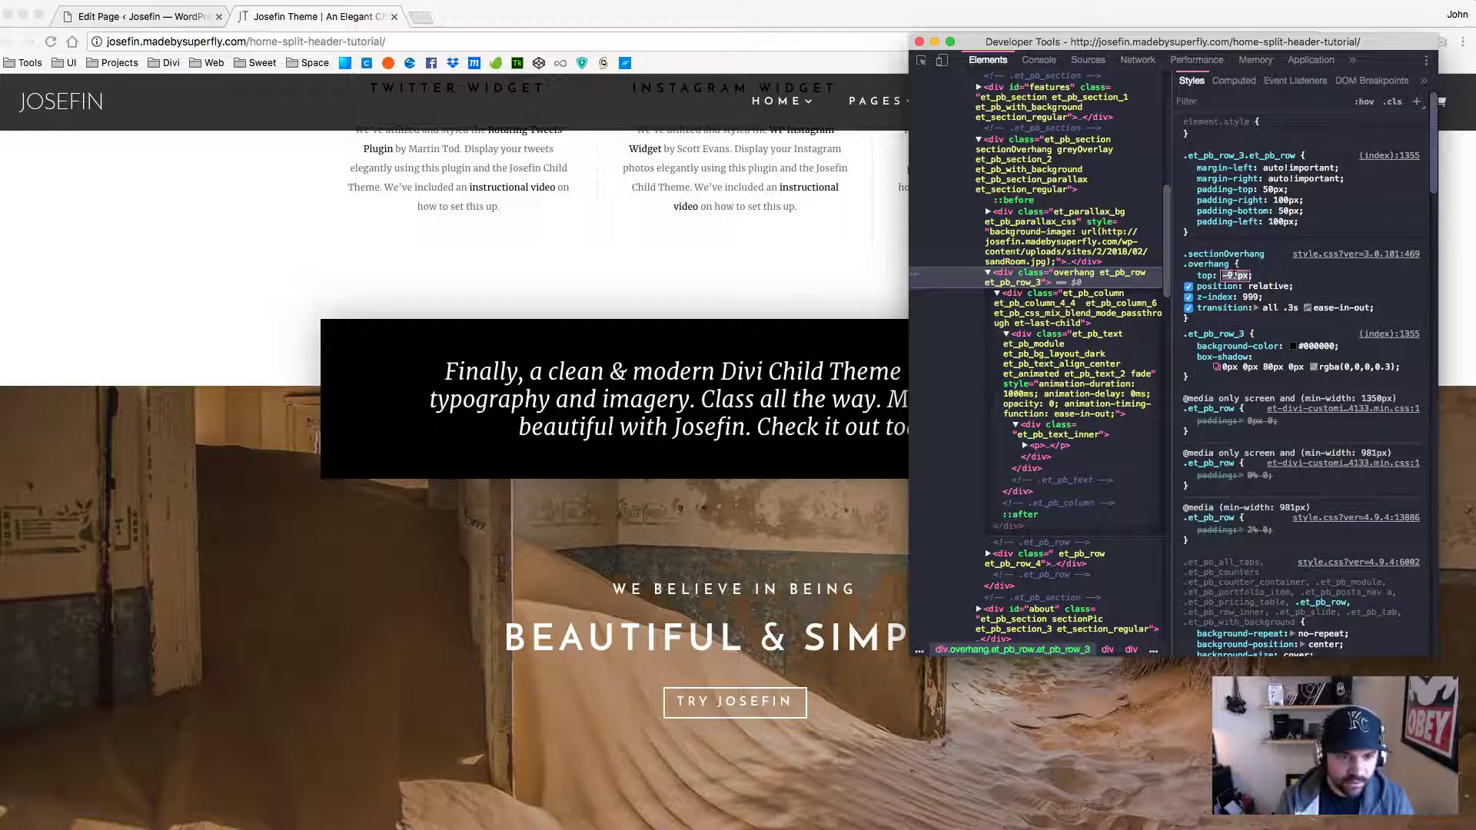
{"action": "key", "text": "Down"}
{"action": "key", "text": "Down"}
{"action": "key", "text": "Down"}
{"action": "key", "text": "Down"}
{"action": "key", "text": "Down"}
{"action": "key", "text": "Down"}
{"action": "key", "text": "Down"}
{"action": "key", "text": "Down"}
{"action": "key", "text": "Down"}
{"action": "key", "text": "Down"}
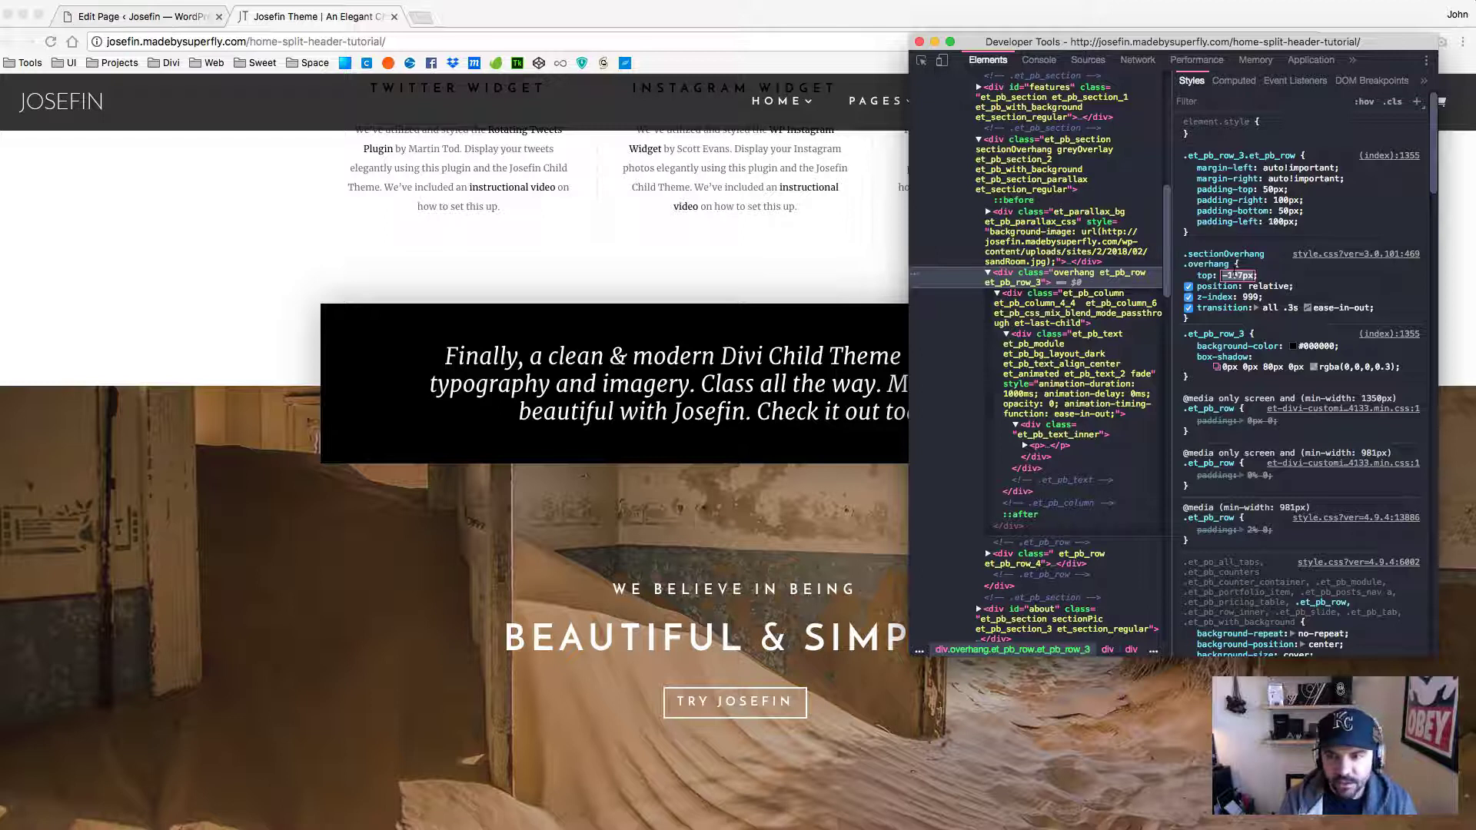
{"action": "key", "text": "Up"}
{"action": "key", "text": "Up"}
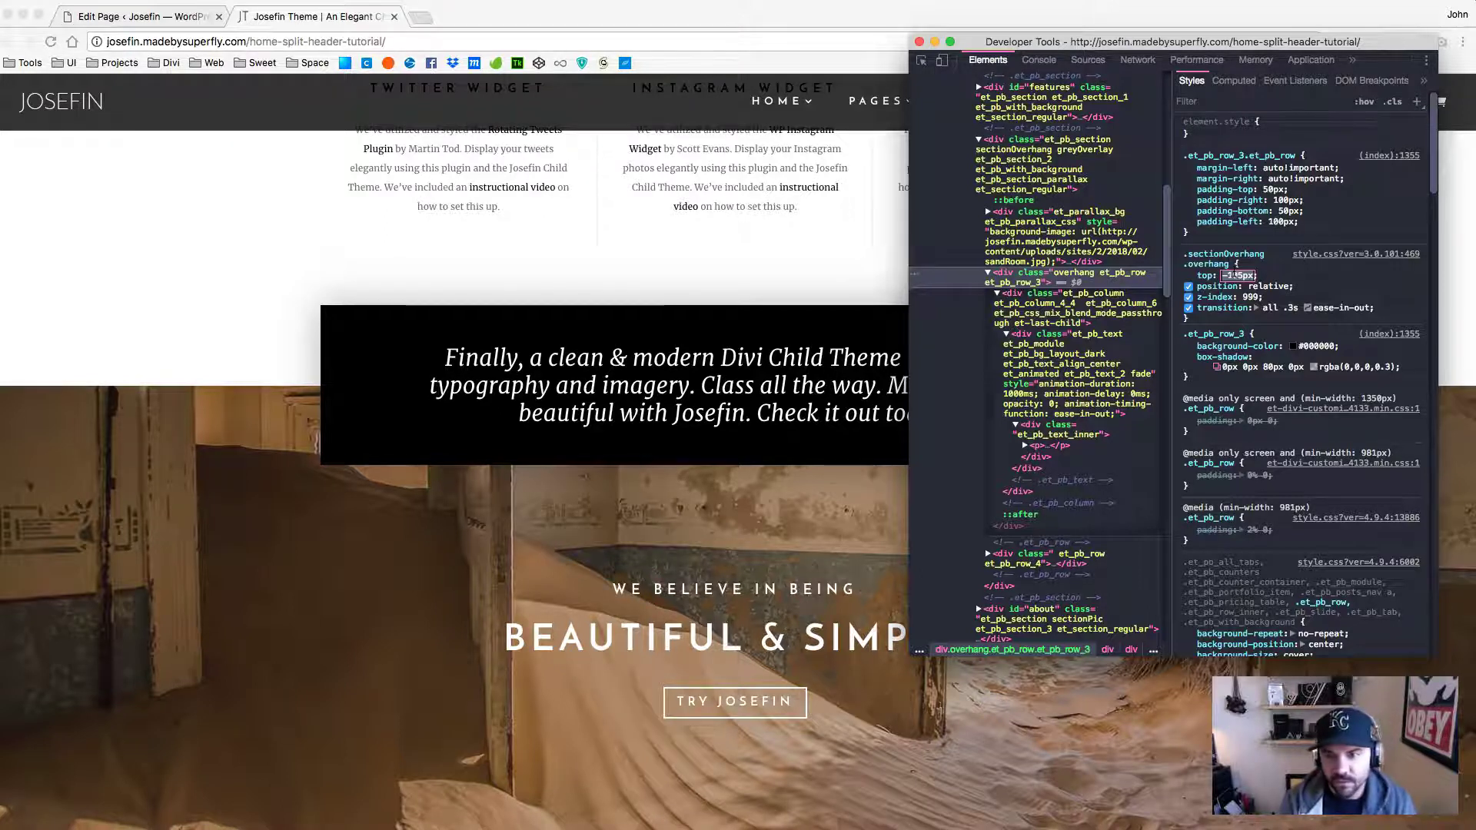
Copy the whole .sectionOverhang .overhang rule from the inspector into tutorial.css in Brackets.
{"action": "left_click_drag", "start_coordinate": [1199, 320], "coordinate": [1181, 259]}
{"action": "key", "text": "super+c"}
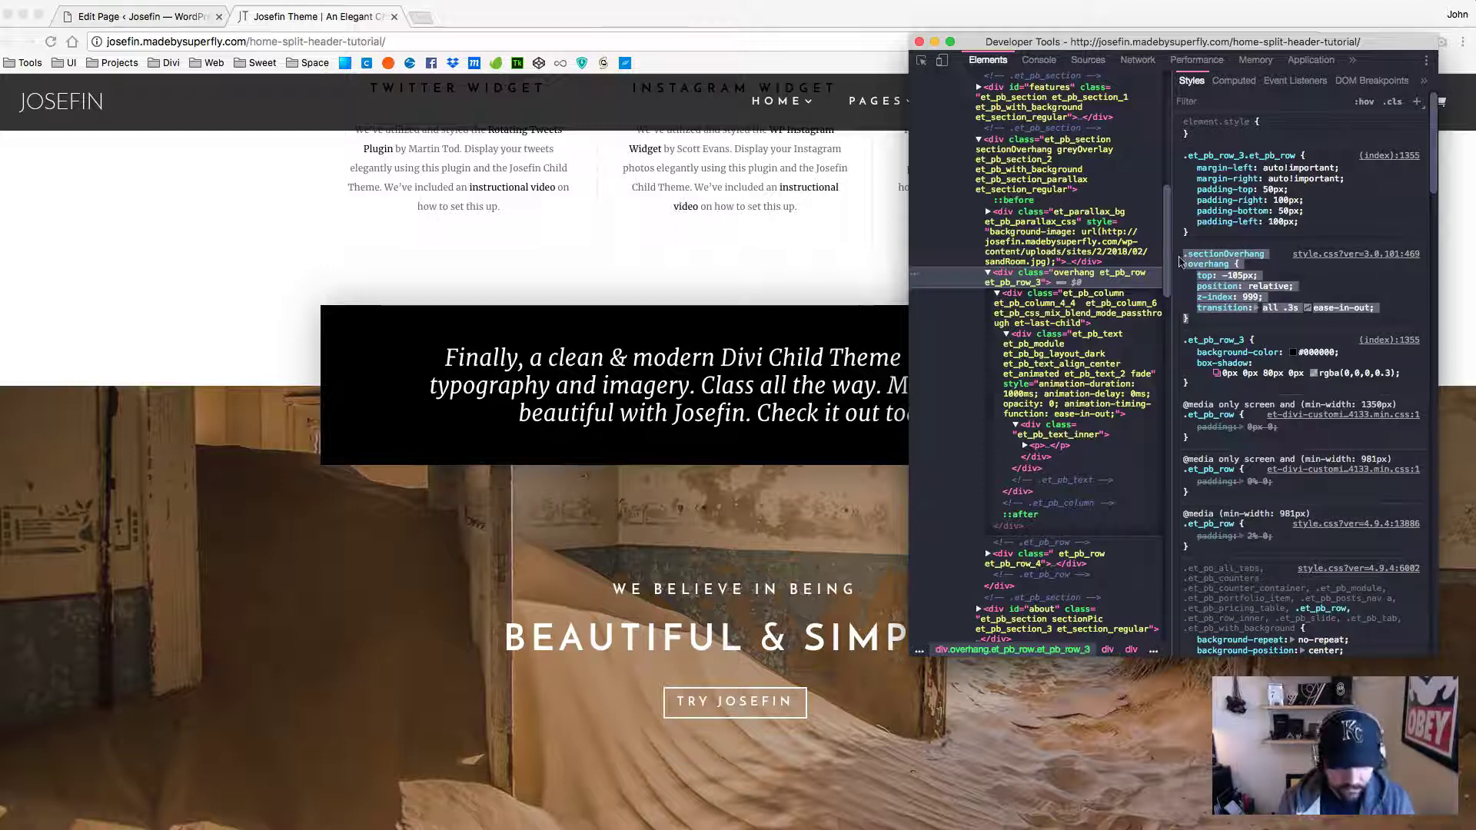
{"action": "key", "text": "super+Tab"}
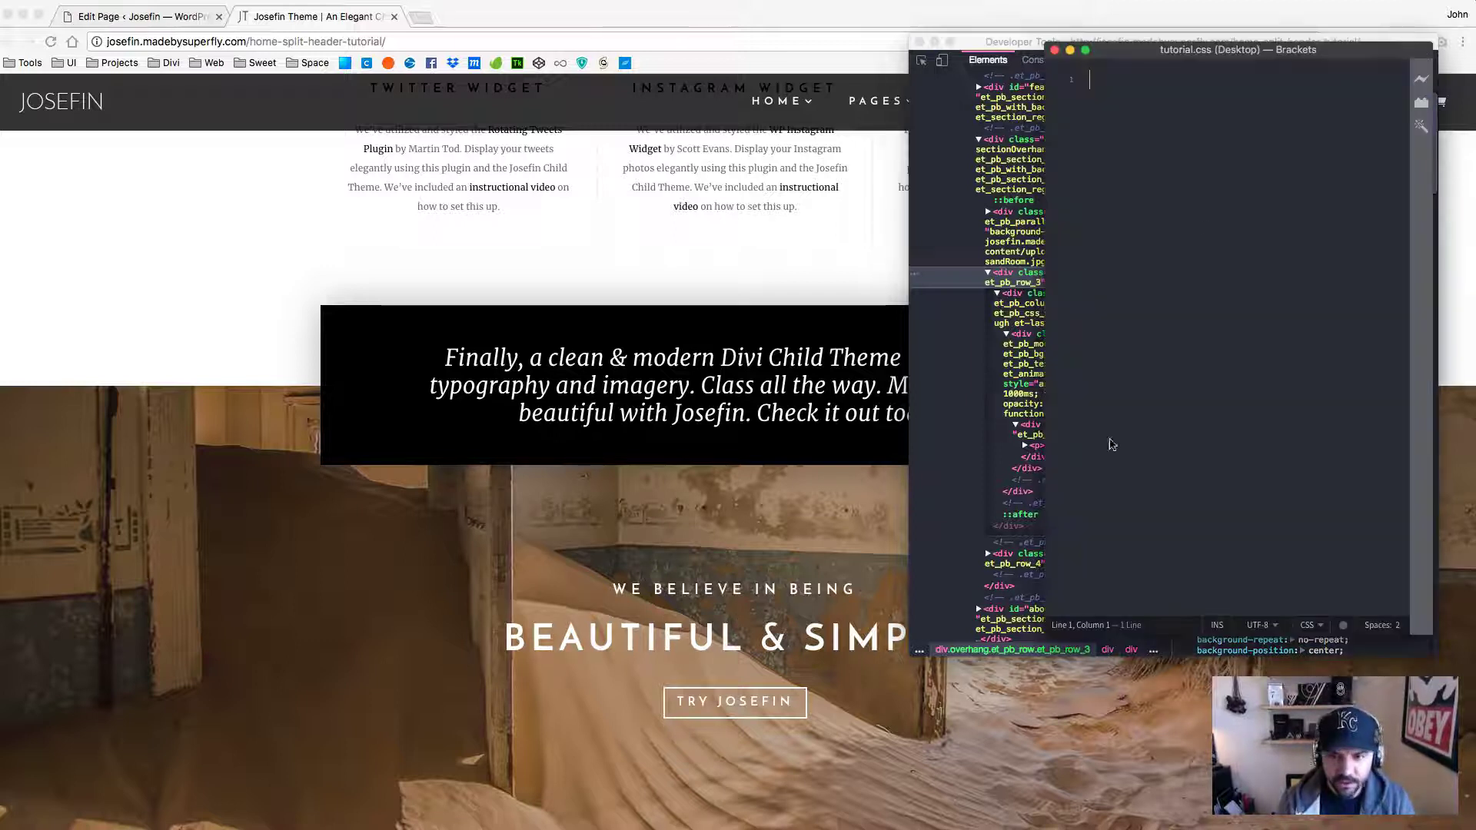
{"action": "key", "text": "super+v"}
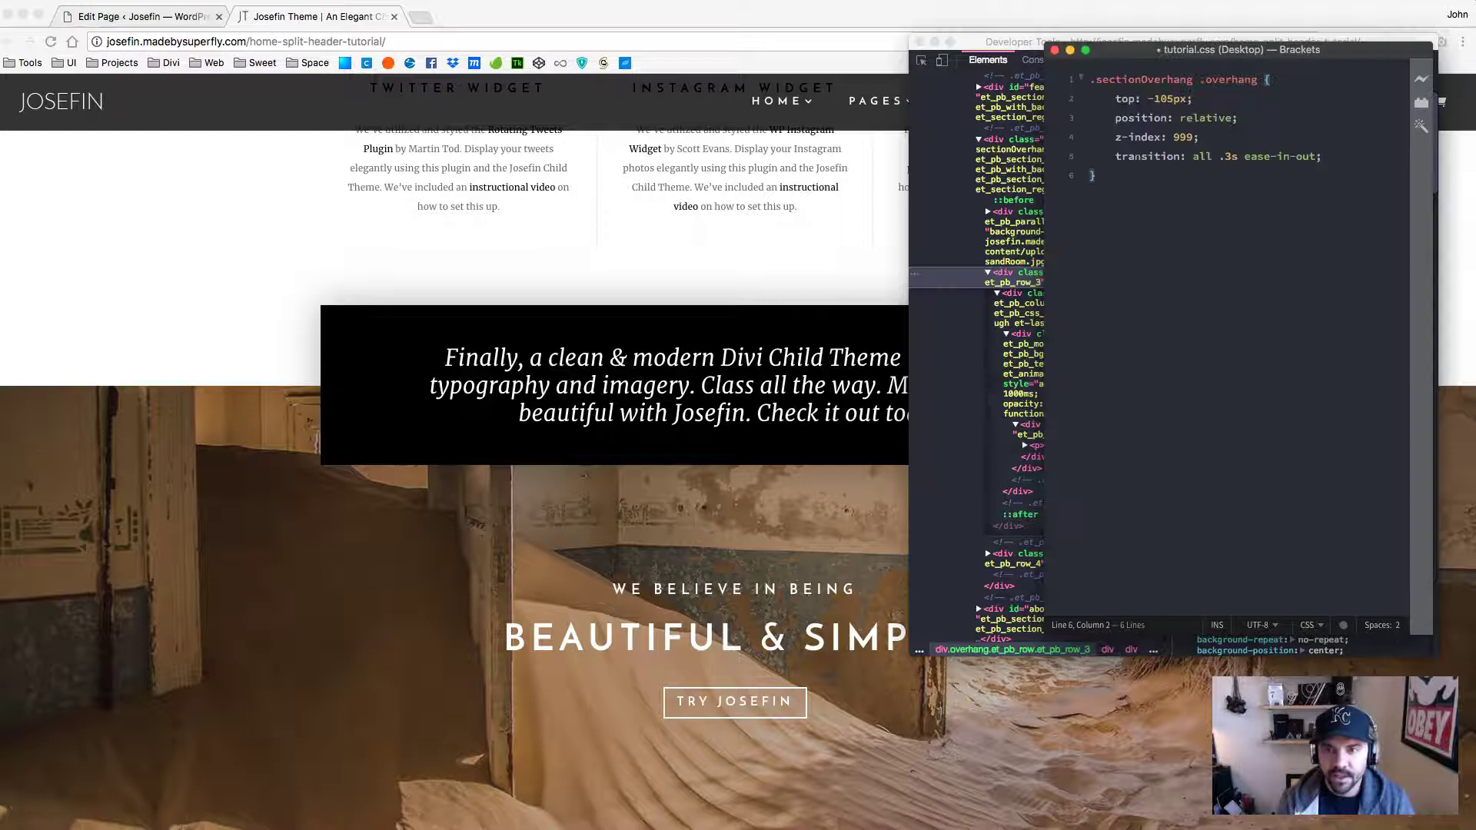
Outdent the rule's declarations one level and delete position, z-index and transition, keeping only the top offset.
{"action": "left_click_drag", "start_coordinate": [1322, 156], "coordinate": [1078, 98]}
{"action": "key", "text": "shift+Tab"}
{"action": "left_click", "coordinate": [1167, 118]}
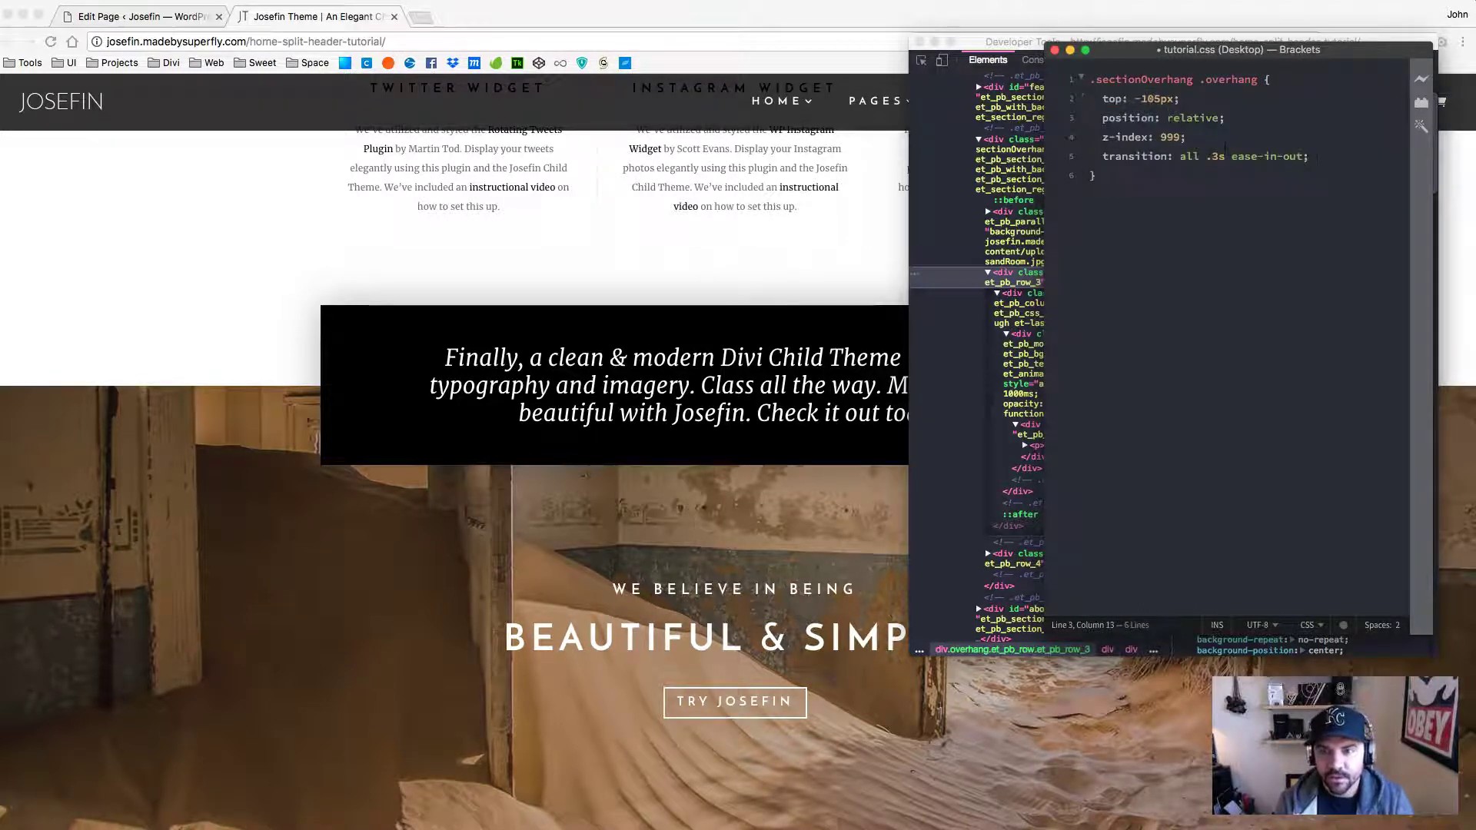
{"action": "left_click_drag", "start_coordinate": [1309, 156], "coordinate": [1180, 98]}
{"action": "key", "text": "BackSpace"}
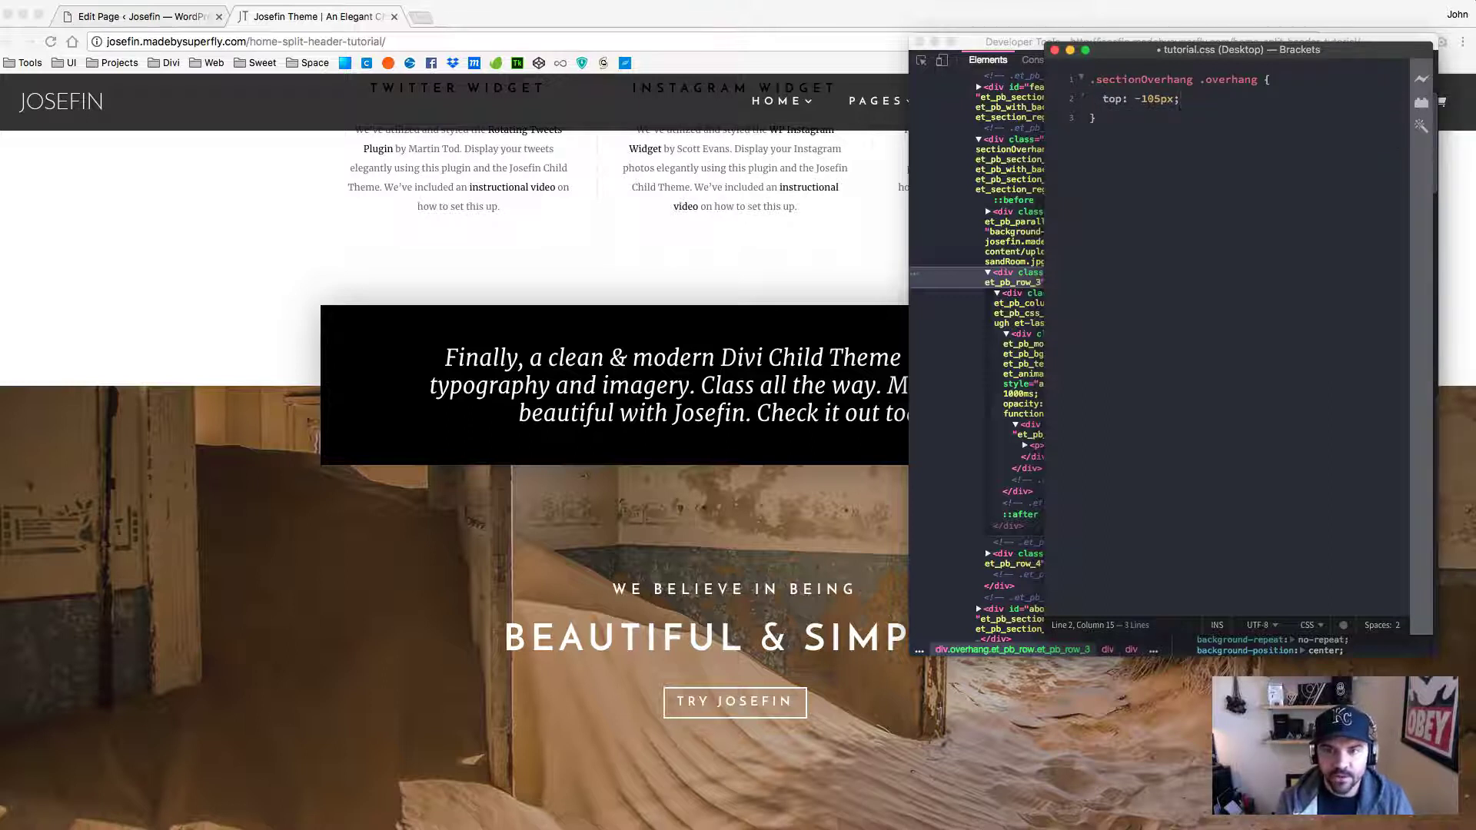
Copy the complete shortened rule and save tutorial.css.
{"action": "key", "text": "super+a"}
{"action": "key", "text": "super+c"}
{"action": "key", "text": "super+s"}
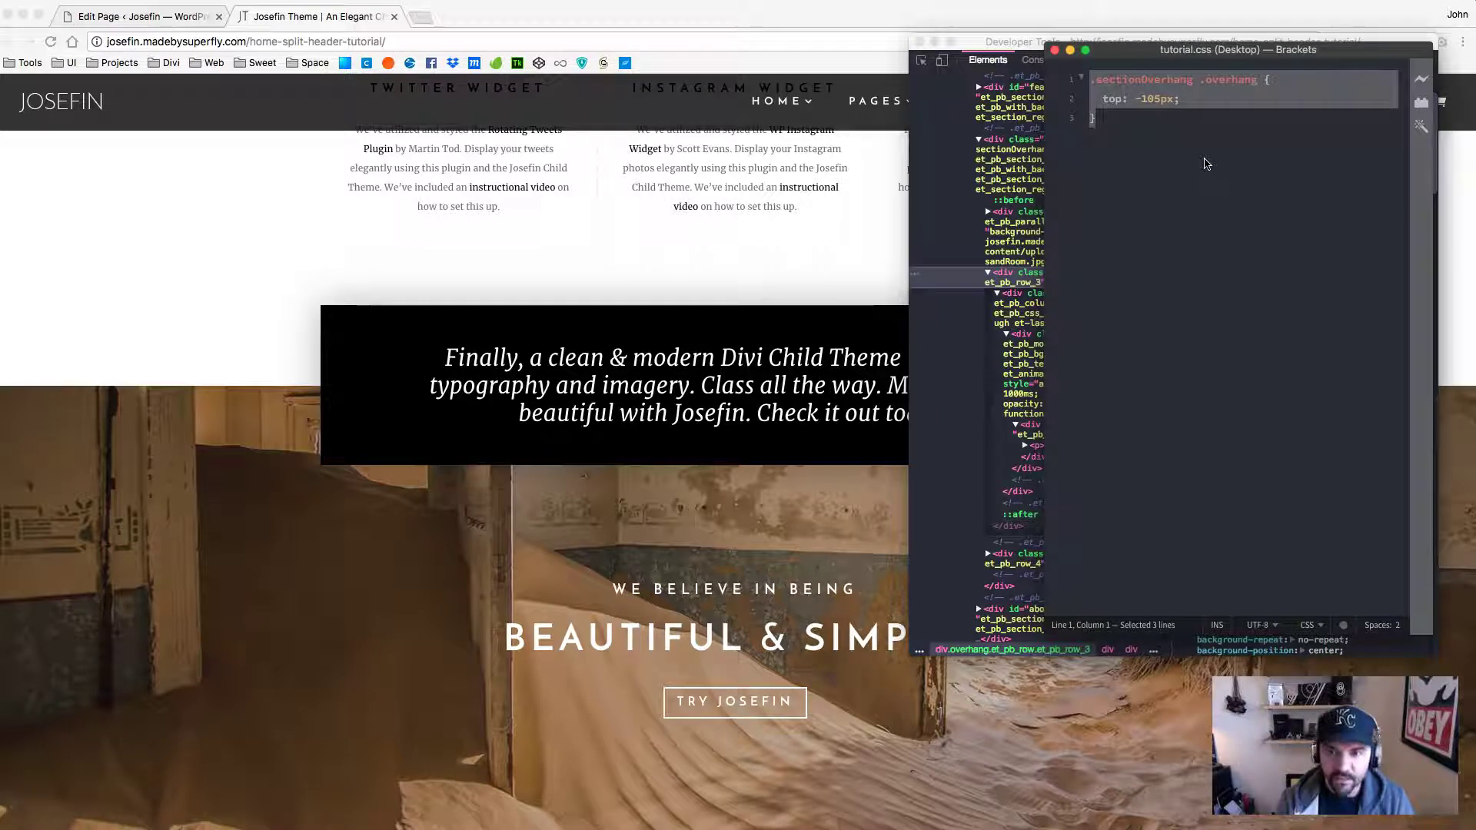
Switch to the page editor in Chrome, paste the copied rule into the Custom CSS of the Divi Builder settings, and save the page.
{"action": "left_click", "coordinate": [179, 19]}
{"action": "left_click", "coordinate": [1093, 169]}
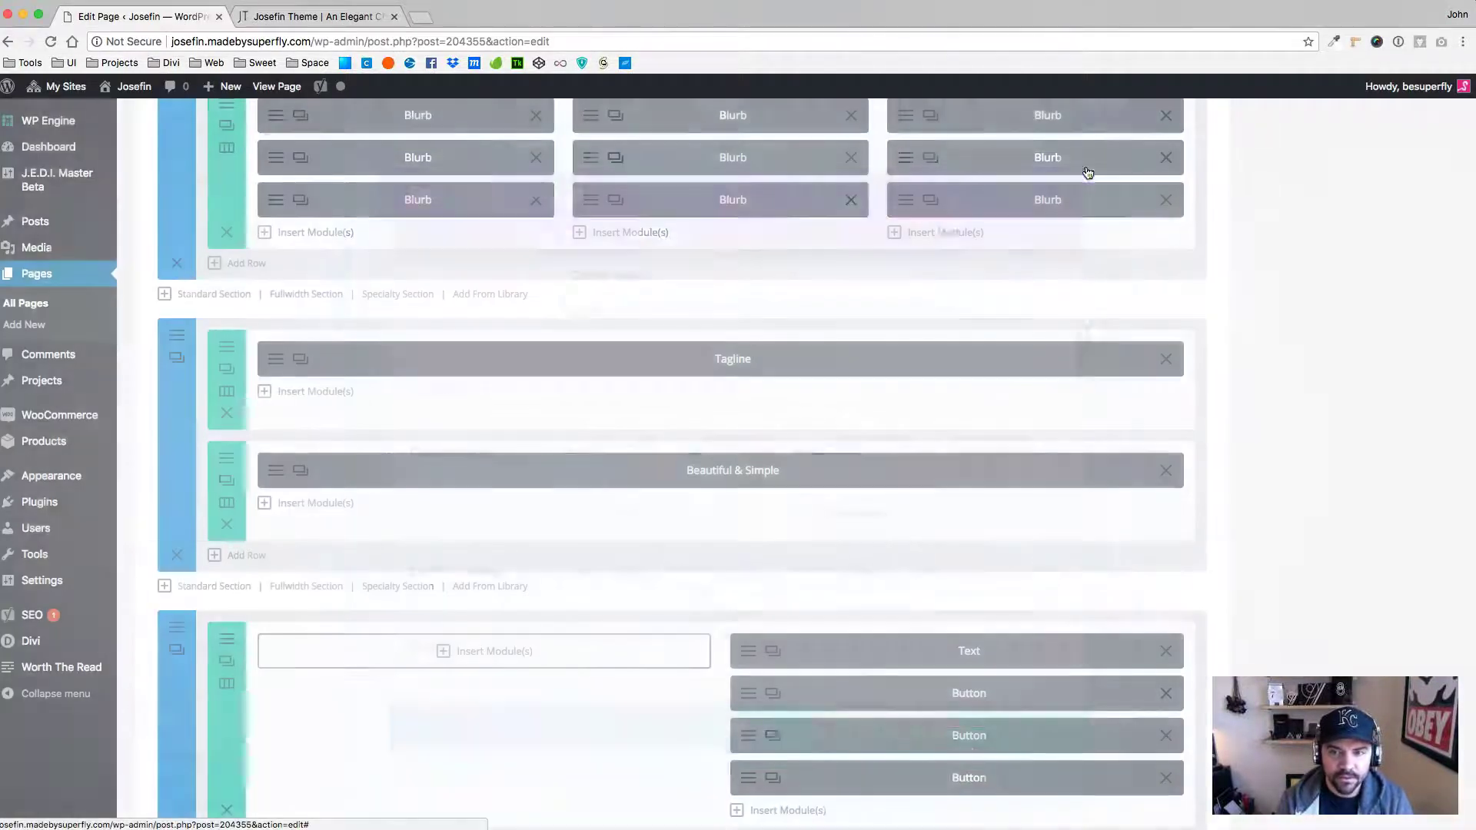
{"action": "scroll", "coordinate": [1122, 323], "scroll_direction": "up", "scroll_amount": 10}
{"action": "left_click", "coordinate": [1156, 346]}
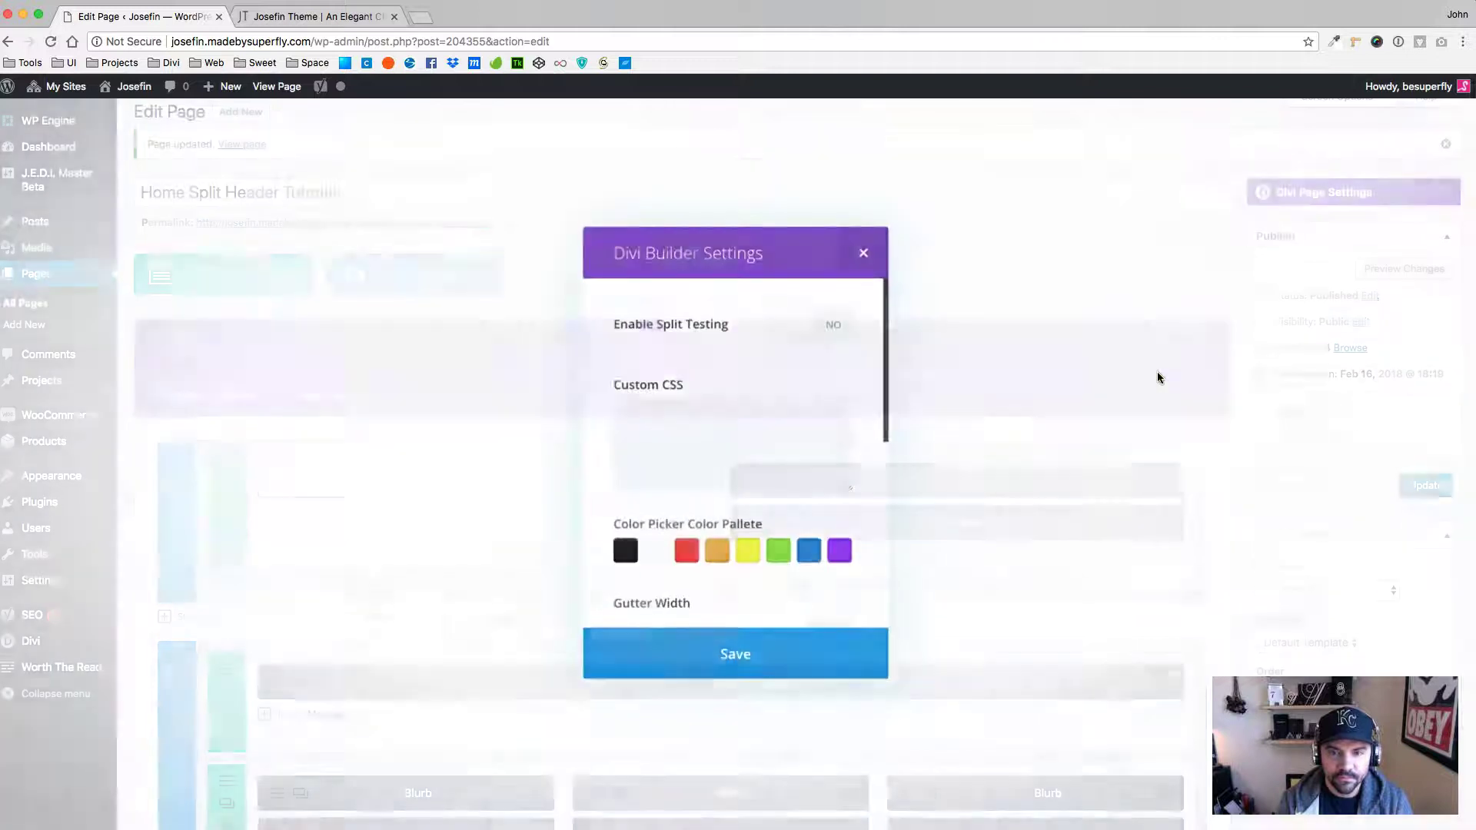
{"action": "left_click", "coordinate": [731, 456]}
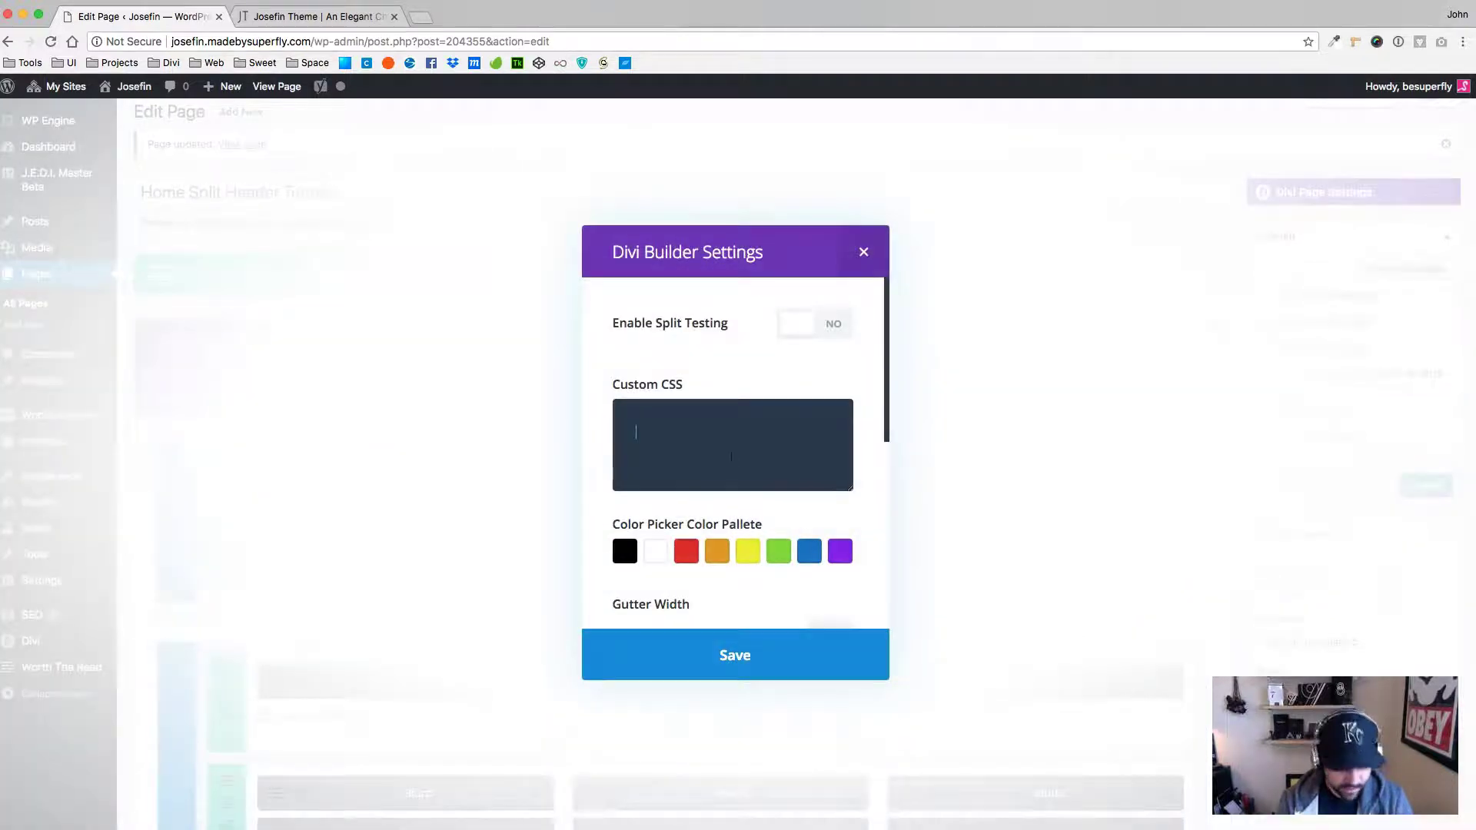
{"action": "key", "text": "super+v"}
{"action": "left_click", "coordinate": [706, 647]}
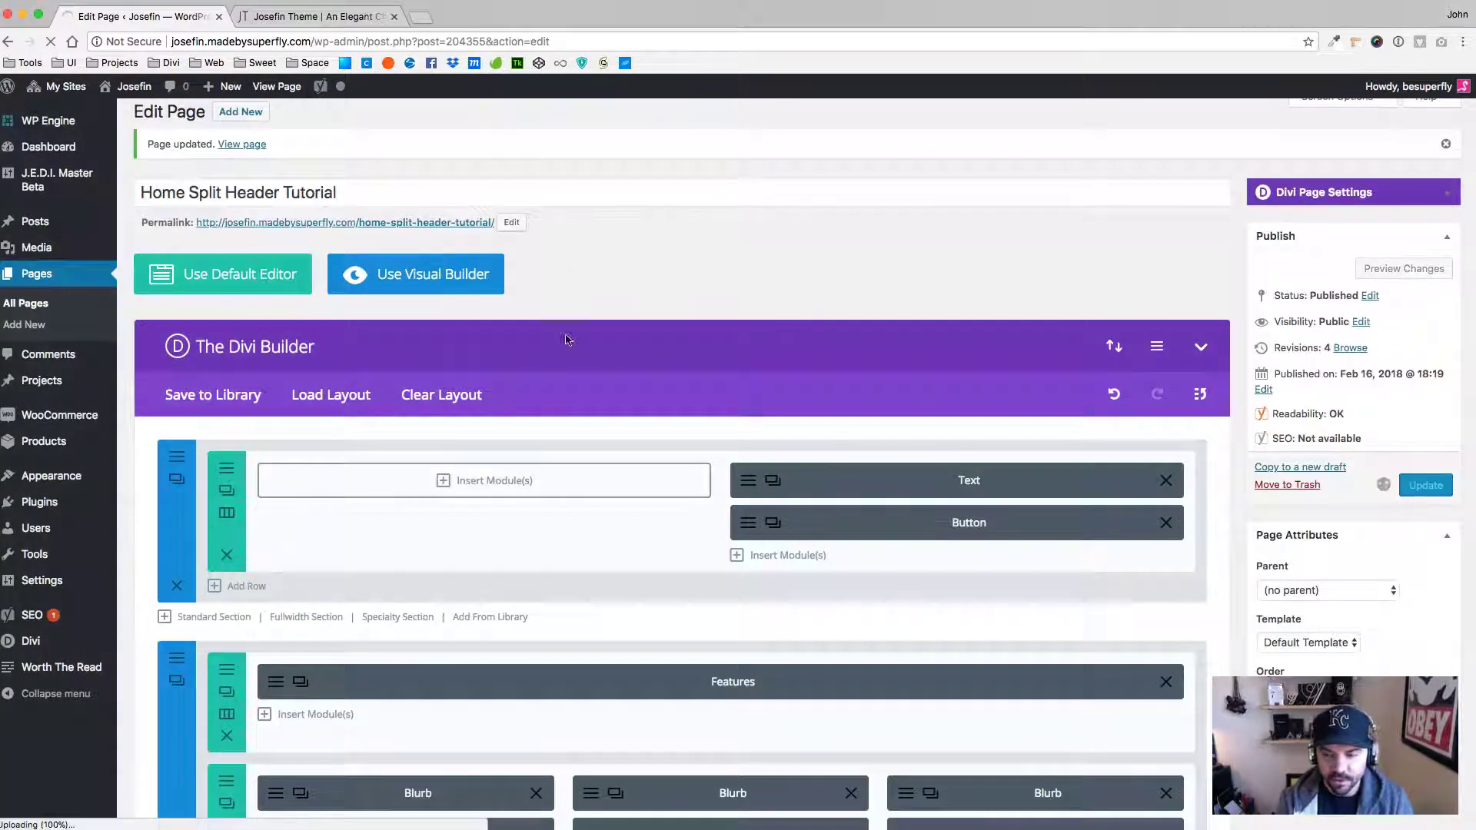
Open the live page in the browser's device emulation and switch the emulated device from iPhone 7 to Responsive.
{"action": "left_click", "coordinate": [311, 16]}
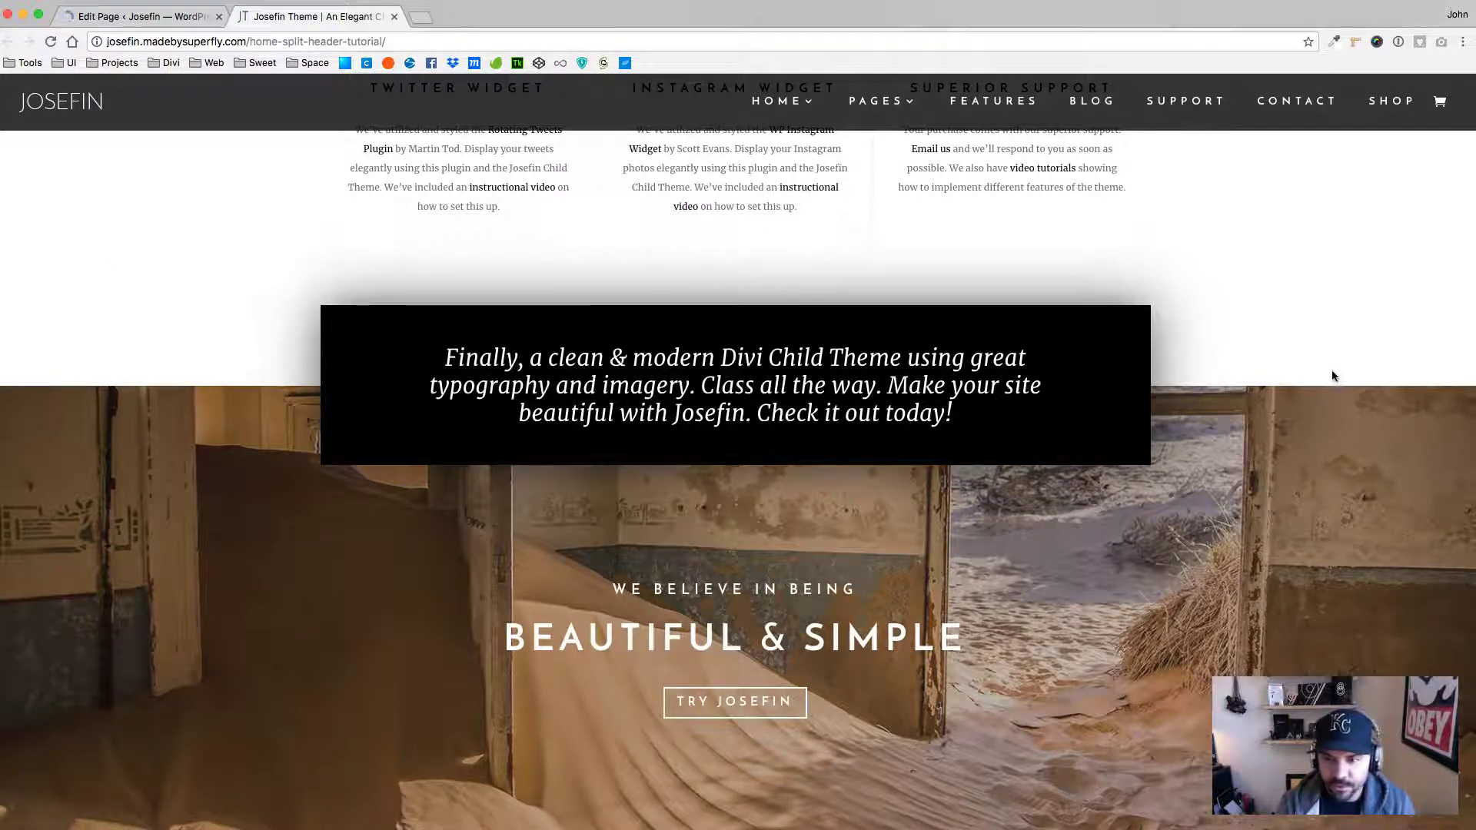
{"action": "right_click", "coordinate": [1324, 302]}
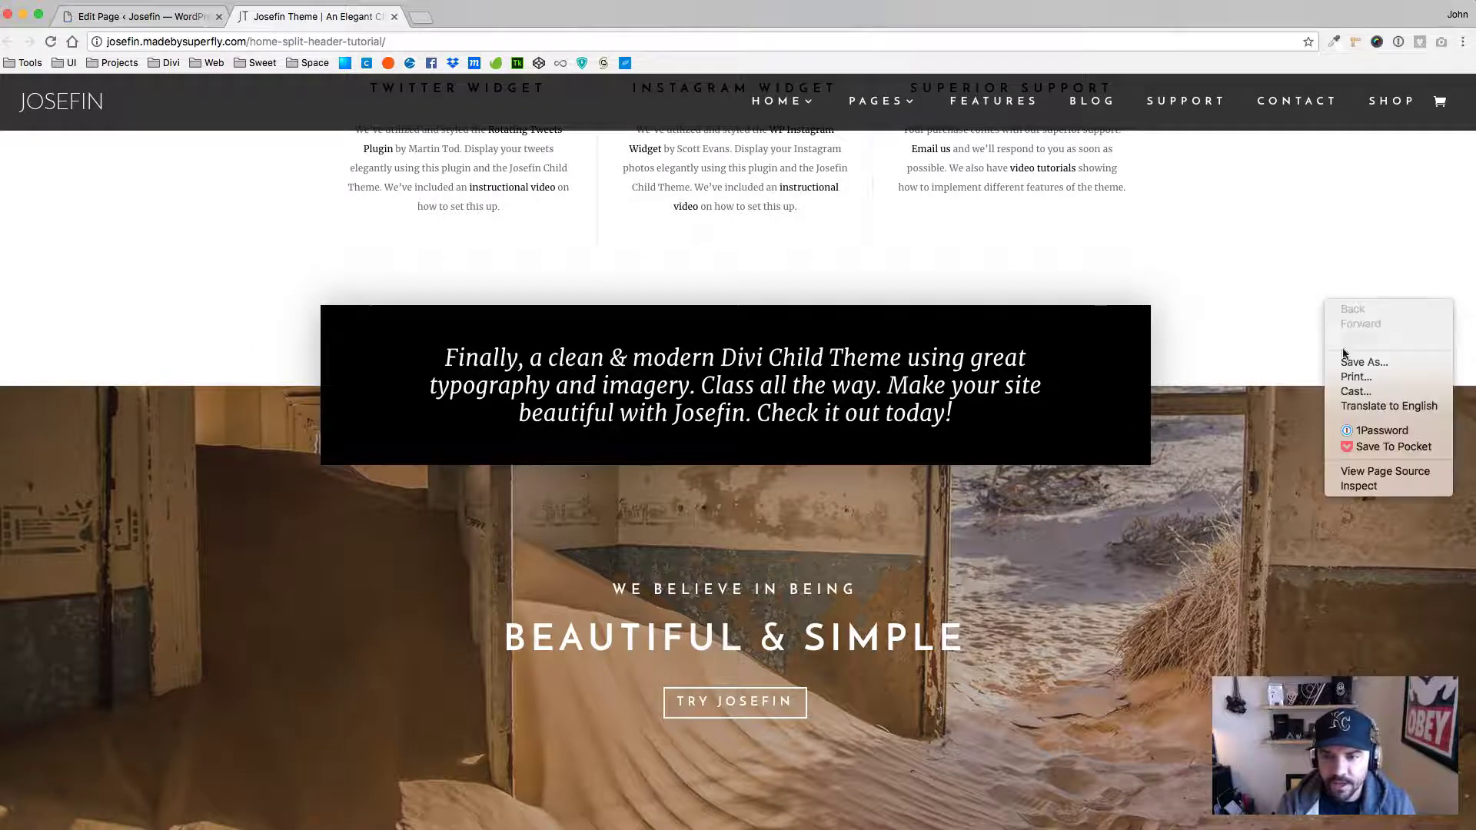
{"action": "left_click", "coordinate": [1358, 486]}
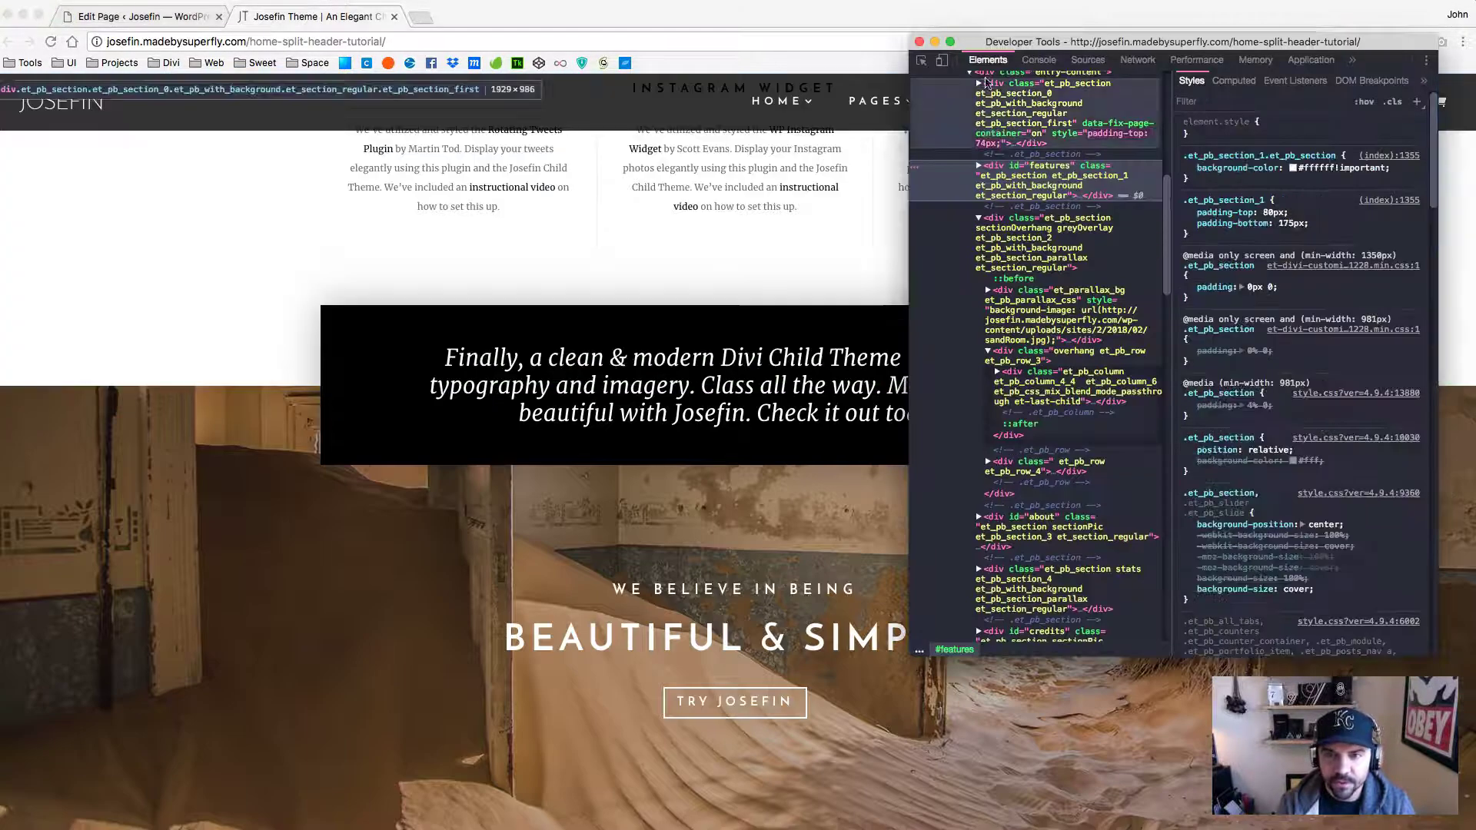
{"action": "left_click", "coordinate": [942, 63]}
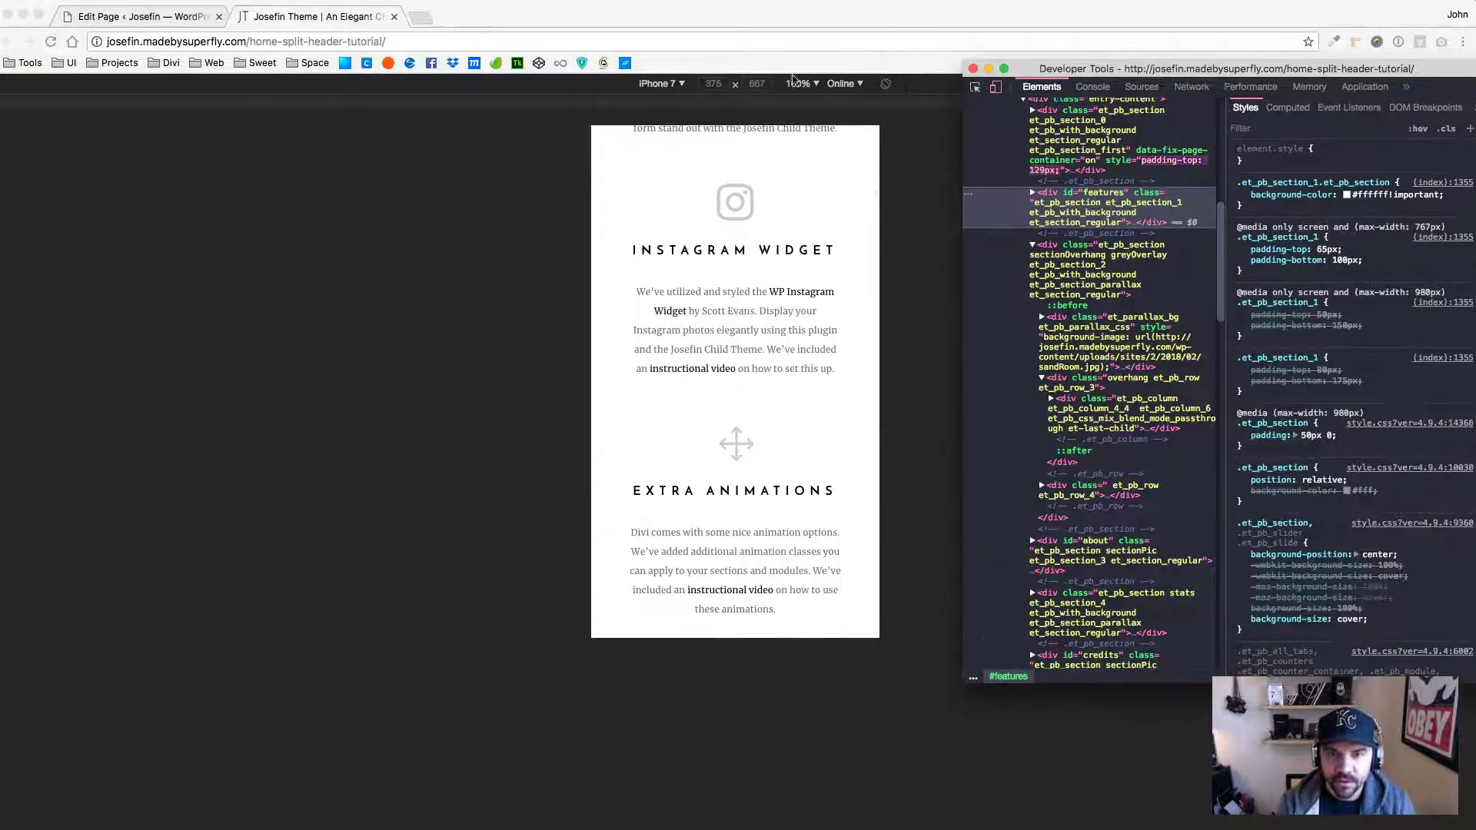
{"action": "left_click", "coordinate": [676, 90]}
{"action": "left_click", "coordinate": [669, 90]}
{"action": "left_click", "coordinate": [655, 102]}
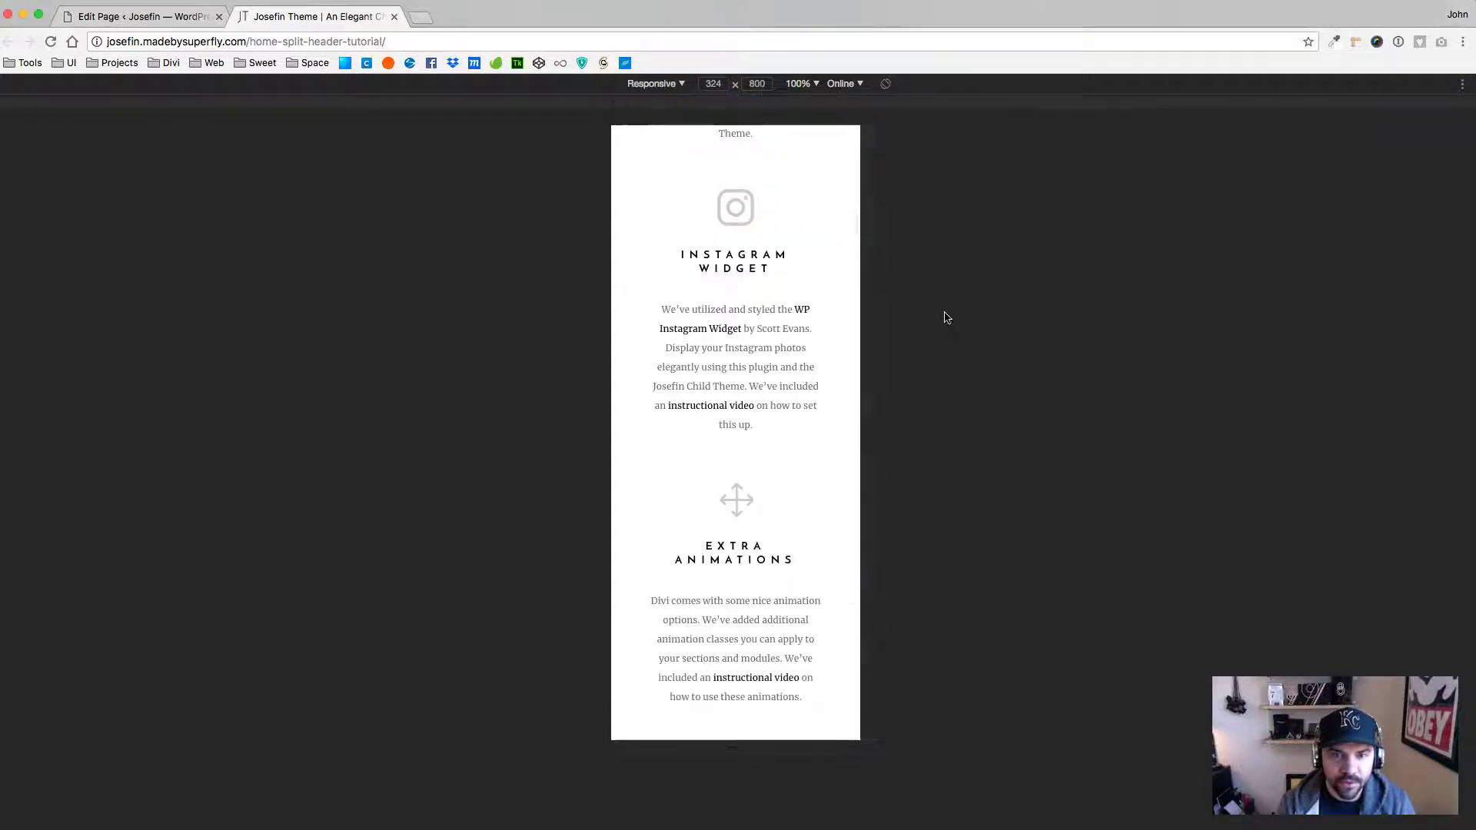
Enlarge the emulated viewport to about 1536 by 870 px and look at the overlapping tagline box.
{"action": "left_click_drag", "start_coordinate": [866, 326], "coordinate": [1334, 330]}
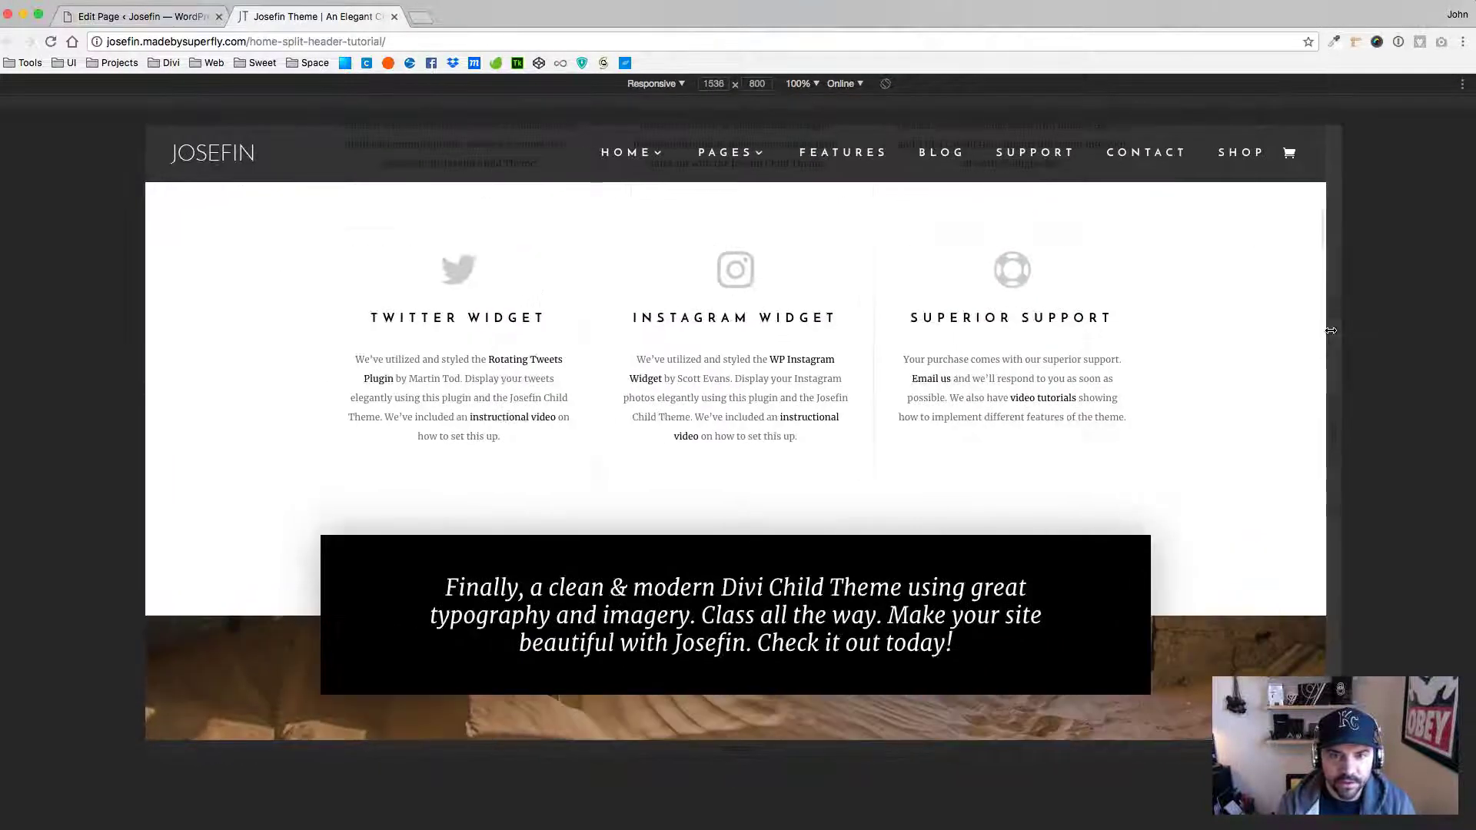
{"action": "scroll", "coordinate": [845, 576], "scroll_direction": "down", "scroll_amount": 3}
{"action": "scroll", "coordinate": [768, 692], "scroll_direction": "up", "scroll_amount": 1}
{"action": "left_click_drag", "start_coordinate": [739, 761], "coordinate": [741, 814]}
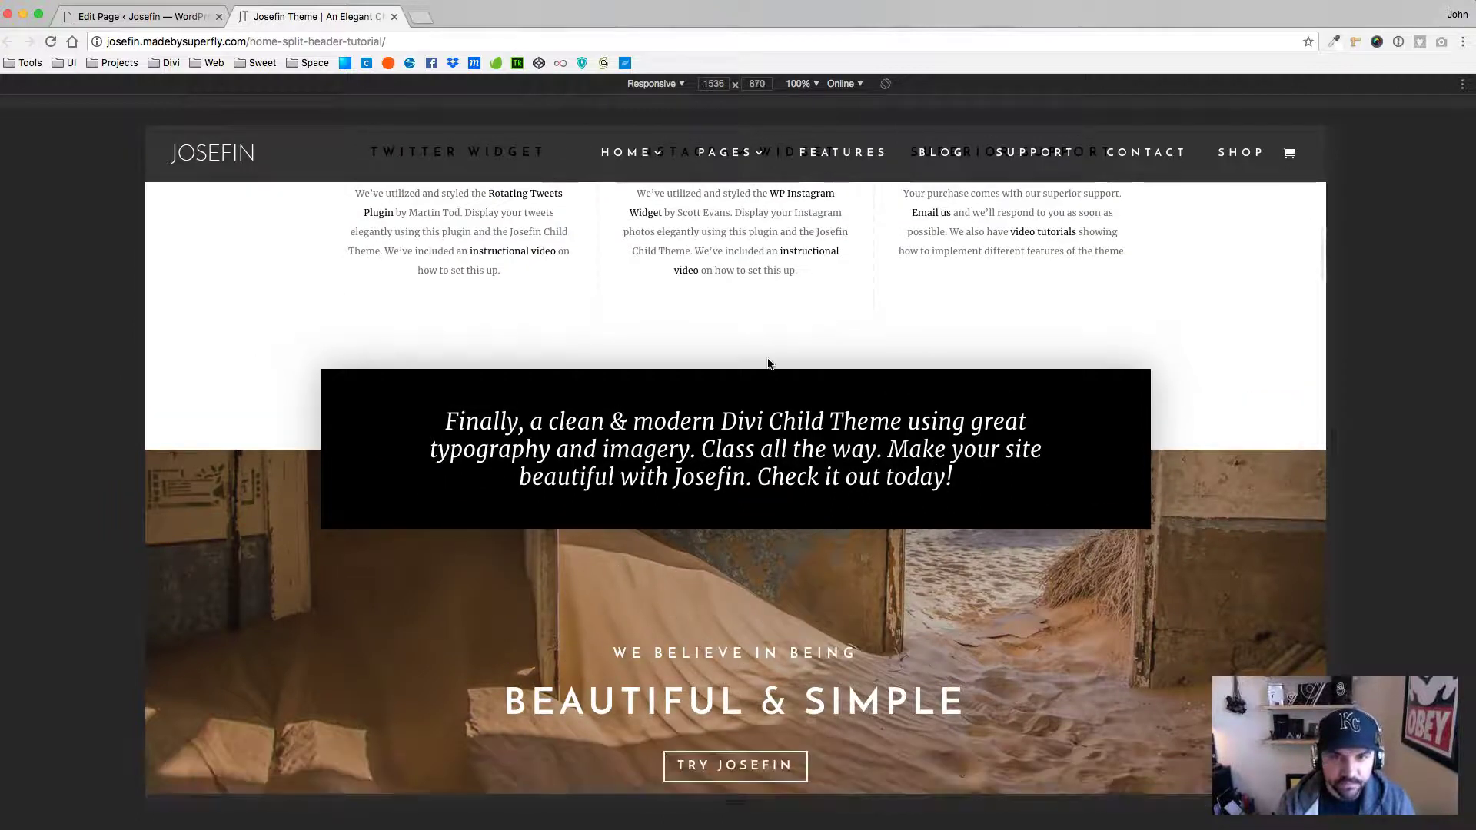
{"action": "scroll", "coordinate": [1046, 392], "scroll_direction": "down", "scroll_amount": 2}
Narrow the emulated viewport to about 1124 px, widen it to about 1190 px, and check how the tagline text wraps.
{"action": "left_click_drag", "start_coordinate": [1336, 453], "coordinate": [1178, 461]}
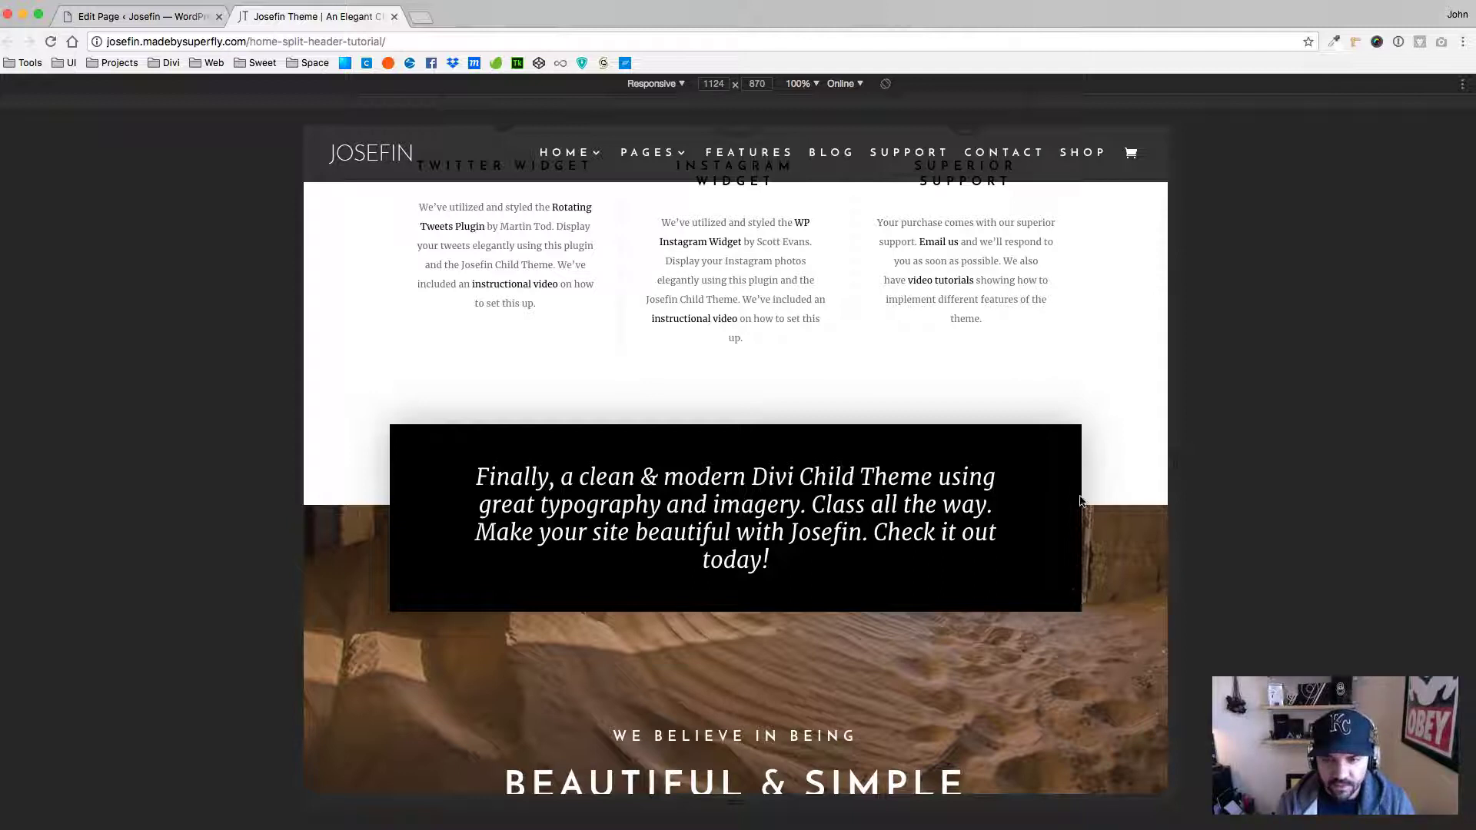
{"action": "left_click_drag", "start_coordinate": [1179, 456], "coordinate": [1210, 457]}
{"action": "left_click_drag", "start_coordinate": [1210, 457], "coordinate": [1204, 456]}
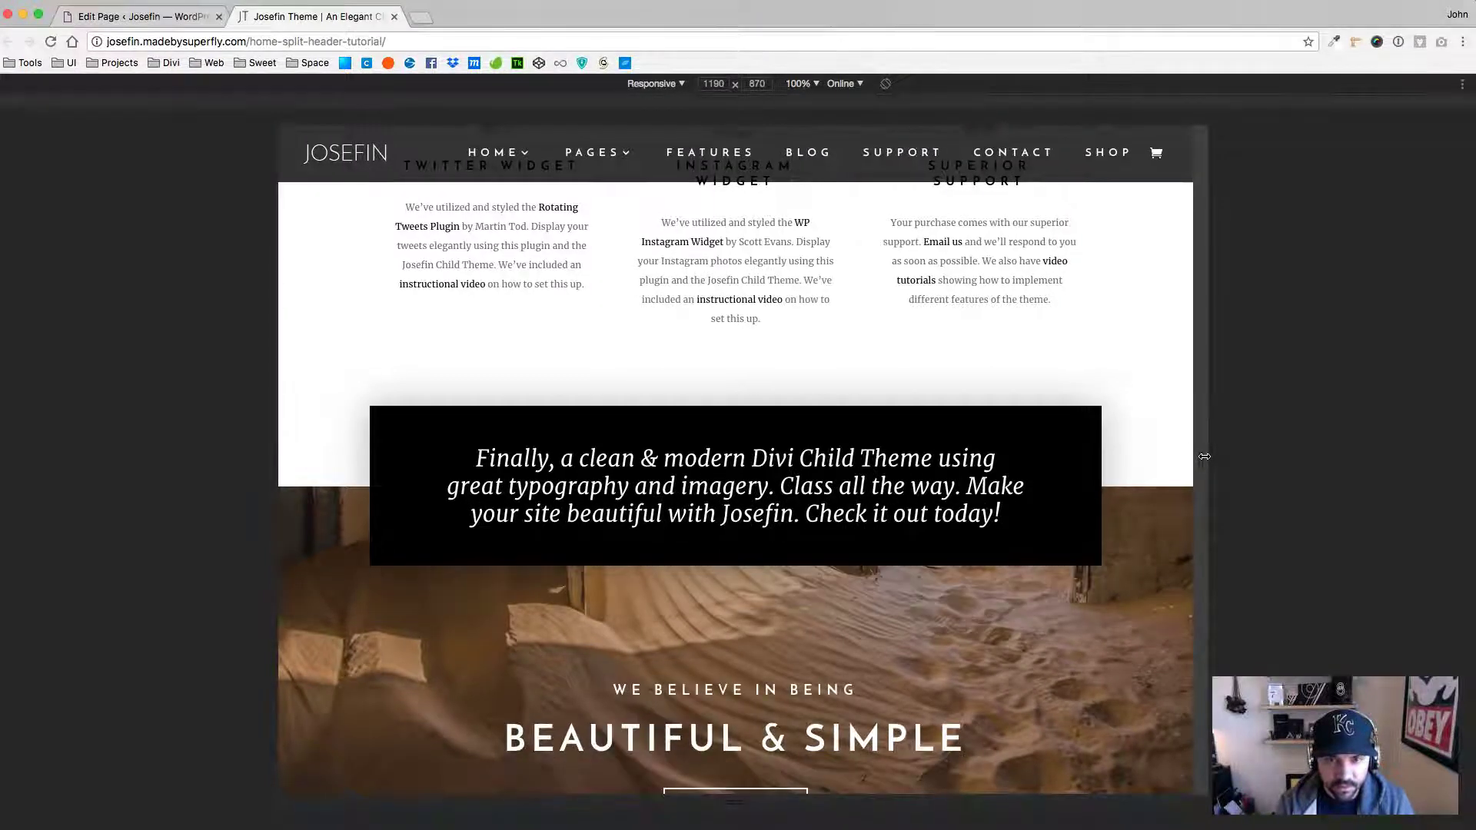
Set the emulated viewport width to 1189 px and check how the tagline text wraps.
{"action": "left_click", "coordinate": [713, 83]}
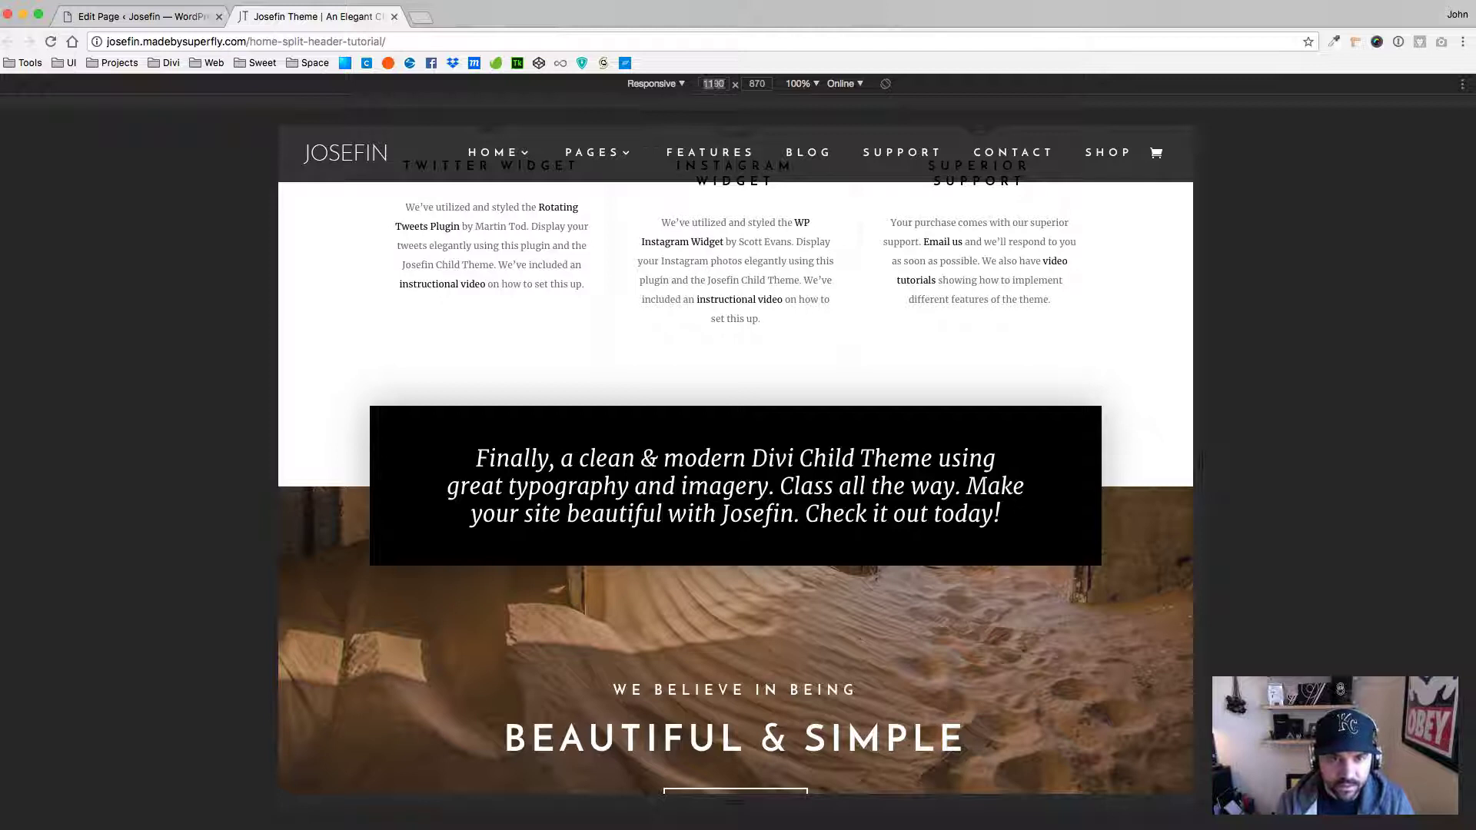
{"action": "key", "text": "Down"}
{"action": "key", "text": "Down"}
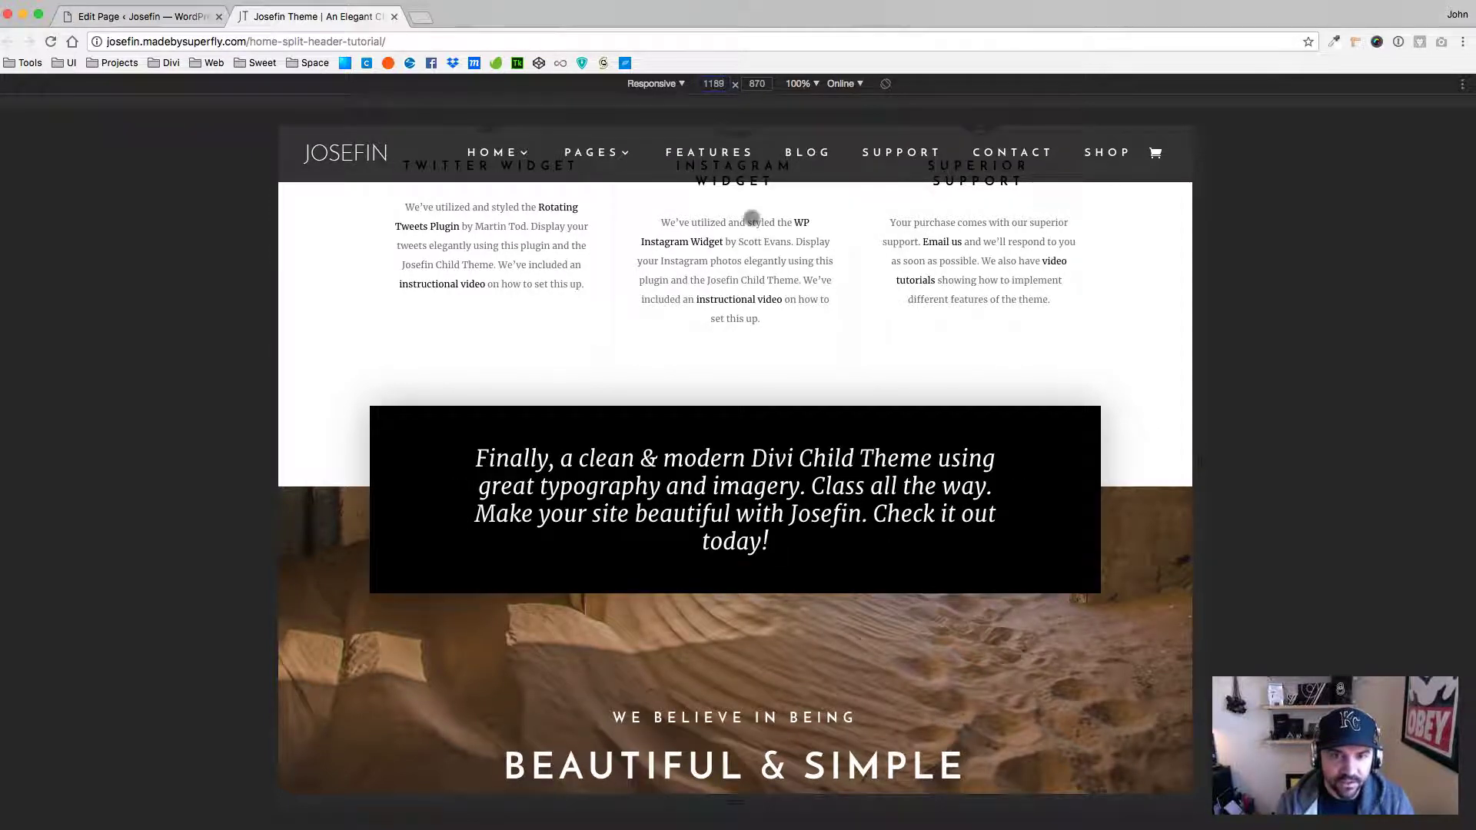
Inspect the tagline row and set the top offset of its .sectionOverhang .overhang rule to -120px in the developer tools.
{"action": "right_click", "coordinate": [1030, 424]}
{"action": "left_click", "coordinate": [1053, 611]}
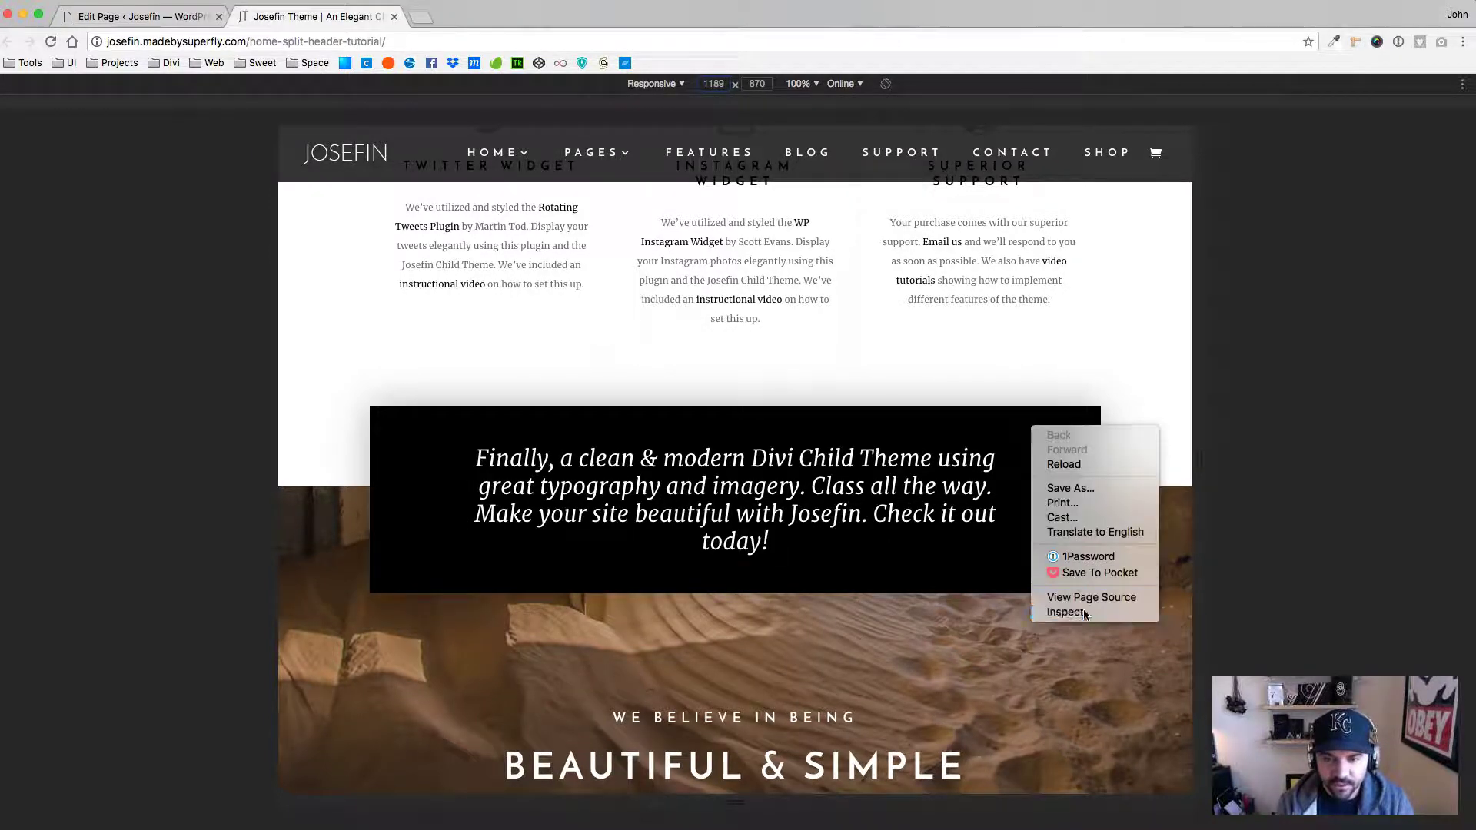
{"action": "left_click", "coordinate": [1282, 194]}
{"action": "key", "text": "Down"}
{"action": "key", "text": "Down"}
{"action": "key", "text": "Down"}
{"action": "key", "text": "Down"}
{"action": "key", "text": "Down"}
{"action": "key", "text": "Down"}
{"action": "key", "text": "Down"}
{"action": "key", "text": "Down"}
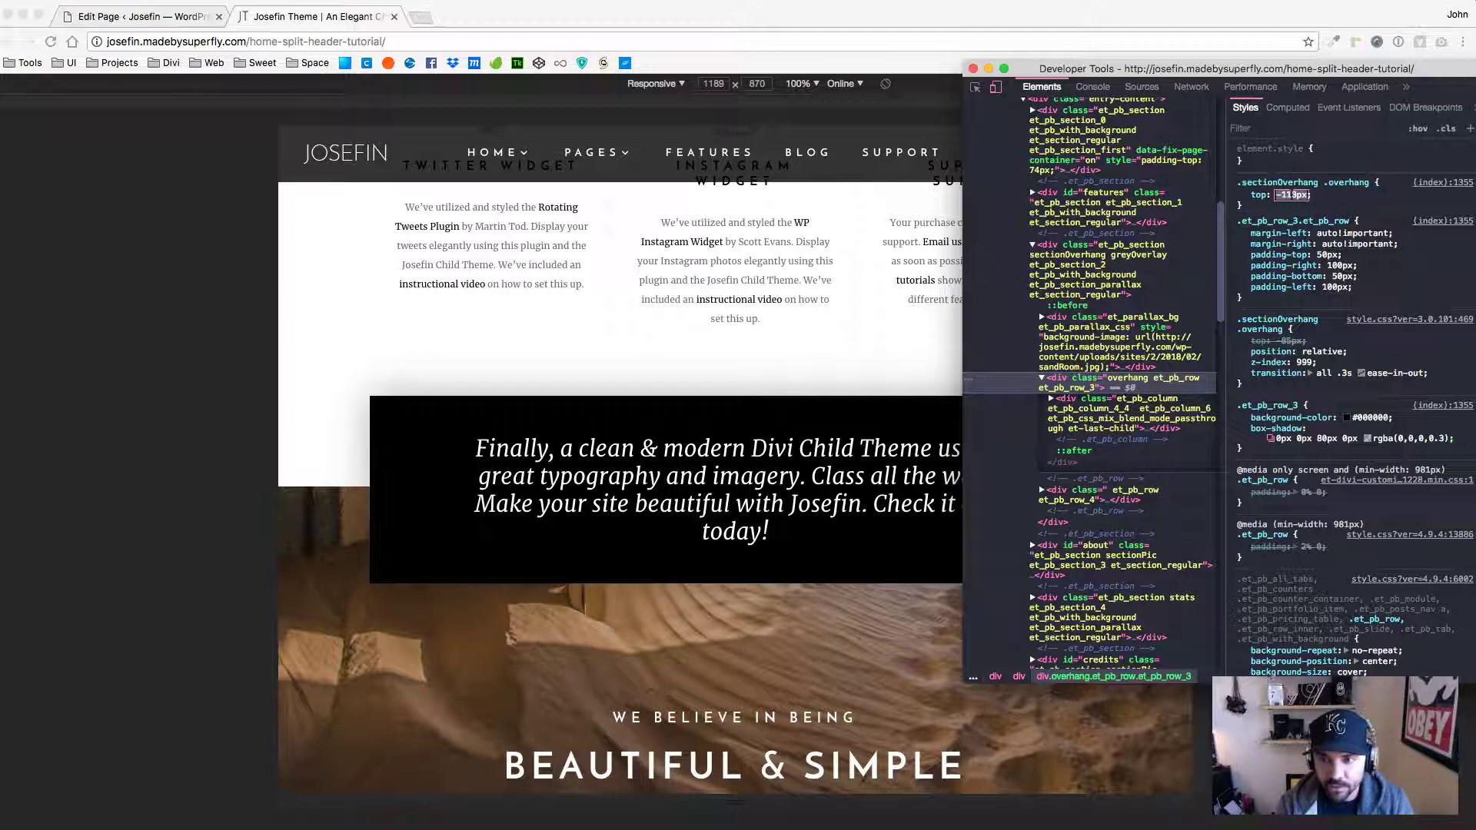
{"action": "key", "text": "Down"}
{"action": "key", "text": "Down"}
{"action": "key", "text": "Down"}
{"action": "key", "text": "Down"}
{"action": "key", "text": "Down"}
{"action": "key", "text": "Down"}
{"action": "key", "text": "Down"}
{"action": "key", "text": "Down"}
{"action": "key", "text": "Down"}
{"action": "key", "text": "Down"}
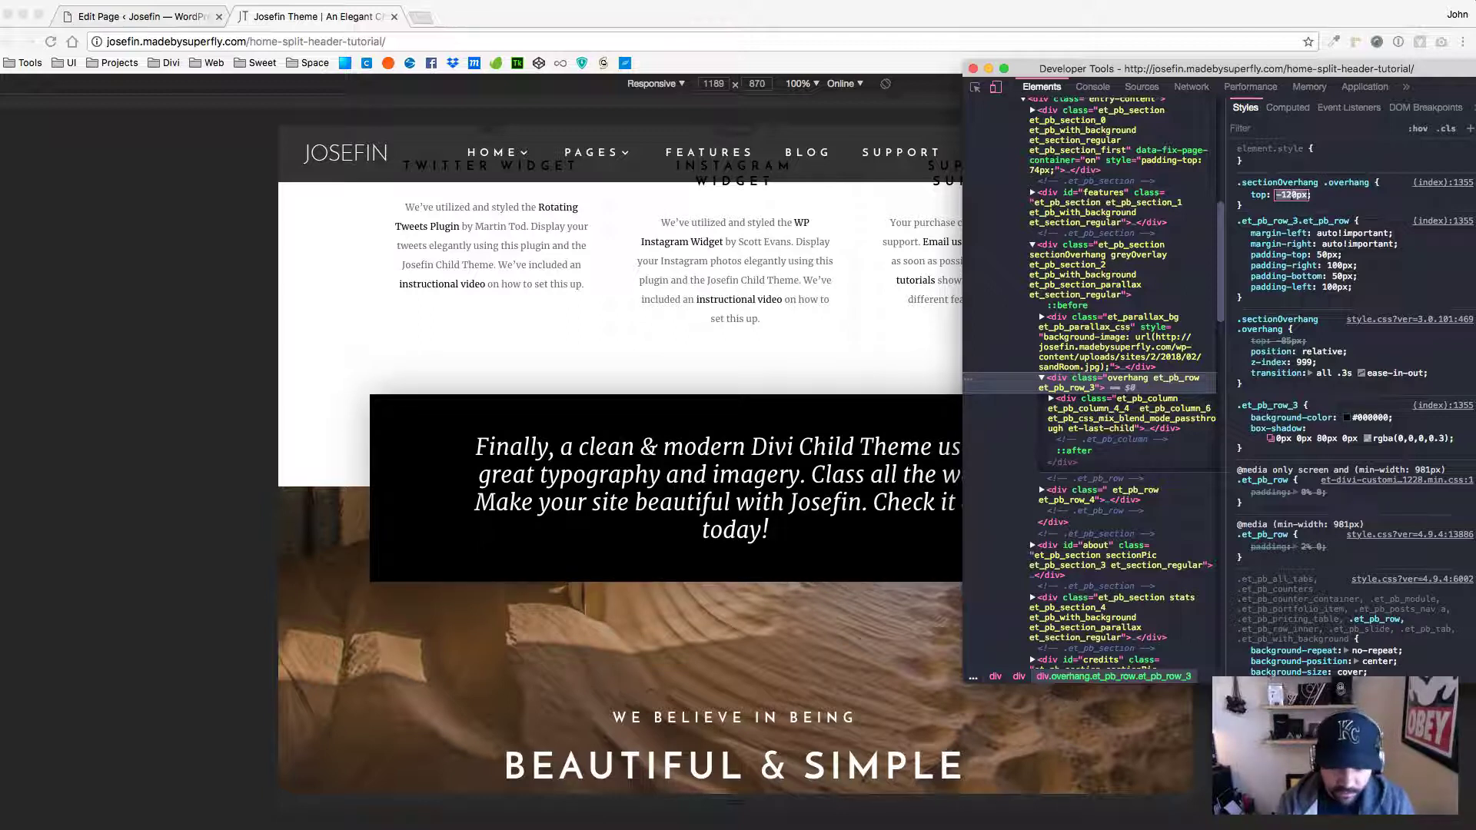
Switch to Brackets and add a screen media query with a max-width of 1189px below the existing rule in tutorial.css.
{"action": "key", "text": "super+Tab"}
{"action": "key", "text": "Return"}
{"action": "key", "text": "Return"}
{"action": "type", "text": "@media"}
{"action": "key", "text": "Tab"}
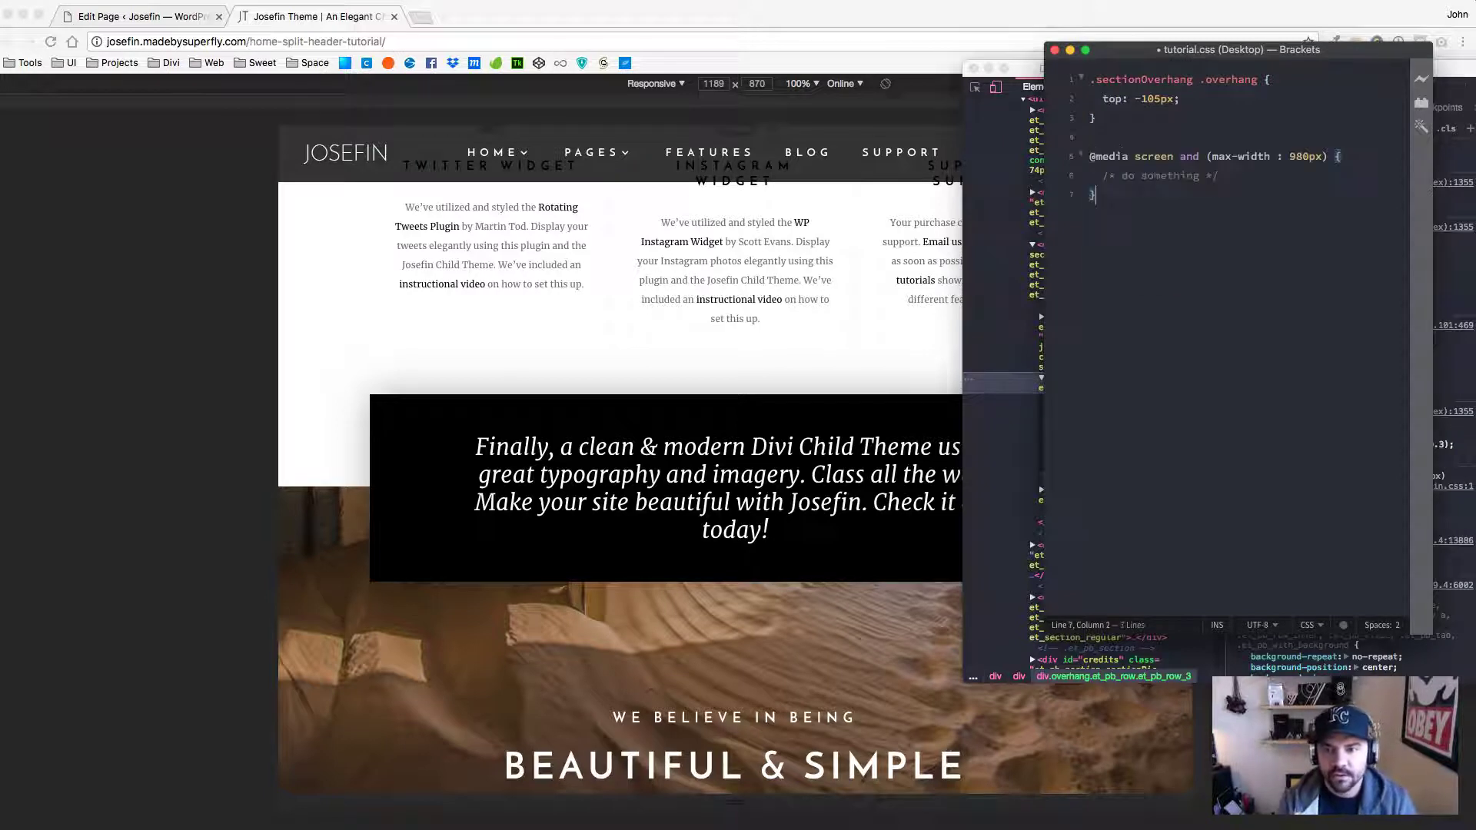
{"action": "key", "text": "BackSpace"}
{"action": "key", "text": "BackSpace"}
{"action": "key", "text": "BackSpace"}
{"action": "type", "text": "1180"}
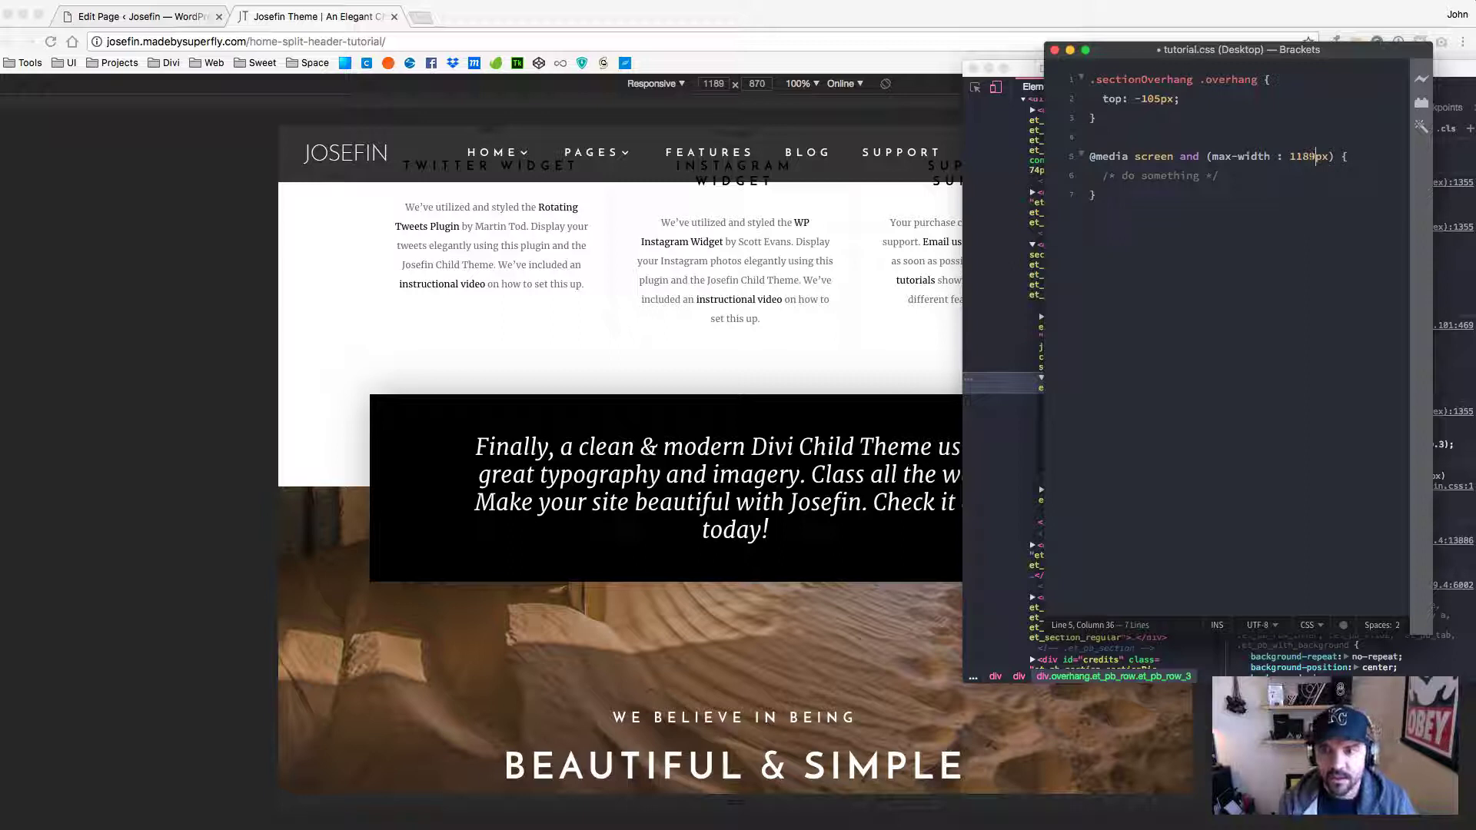
Copy the .sectionOverhang .overhang rule into the 1189px media query in place of the placeholder comment and indent it.
{"action": "left_click_drag", "start_coordinate": [1095, 123], "coordinate": [1089, 77]}
{"action": "key", "text": "super+c"}
{"action": "left_click", "coordinate": [1219, 176]}
{"action": "left_click", "coordinate": [1076, 175]}
{"action": "key", "text": "super+v"}
{"action": "left_click_drag", "start_coordinate": [1080, 215], "coordinate": [1080, 179]}
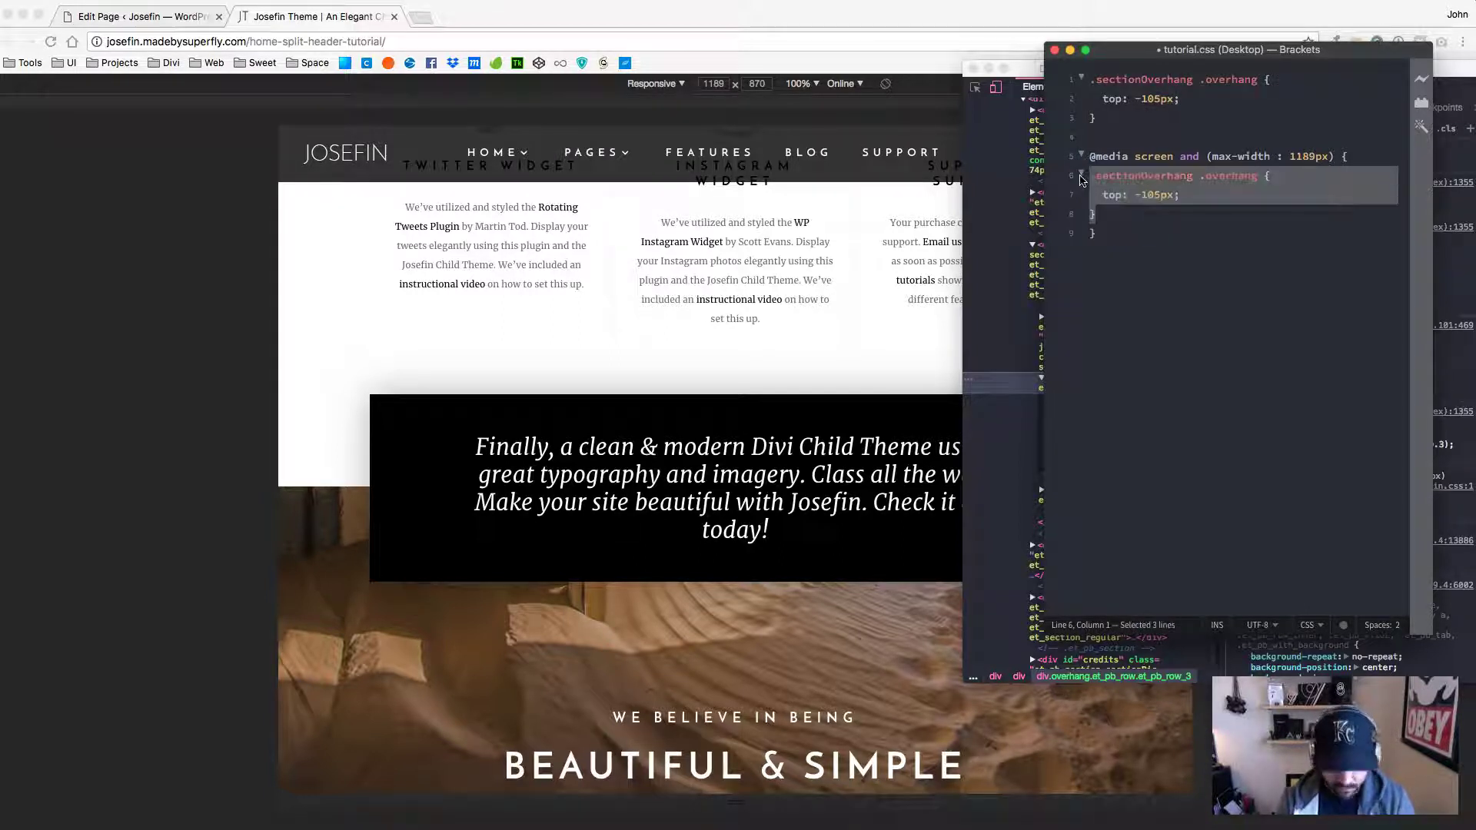
{"action": "key", "text": "Tab"}
Set the top offset inside the media query to -120px, select the whole stylesheet for copying, and save it.
{"action": "left_click", "coordinate": [1180, 194]}
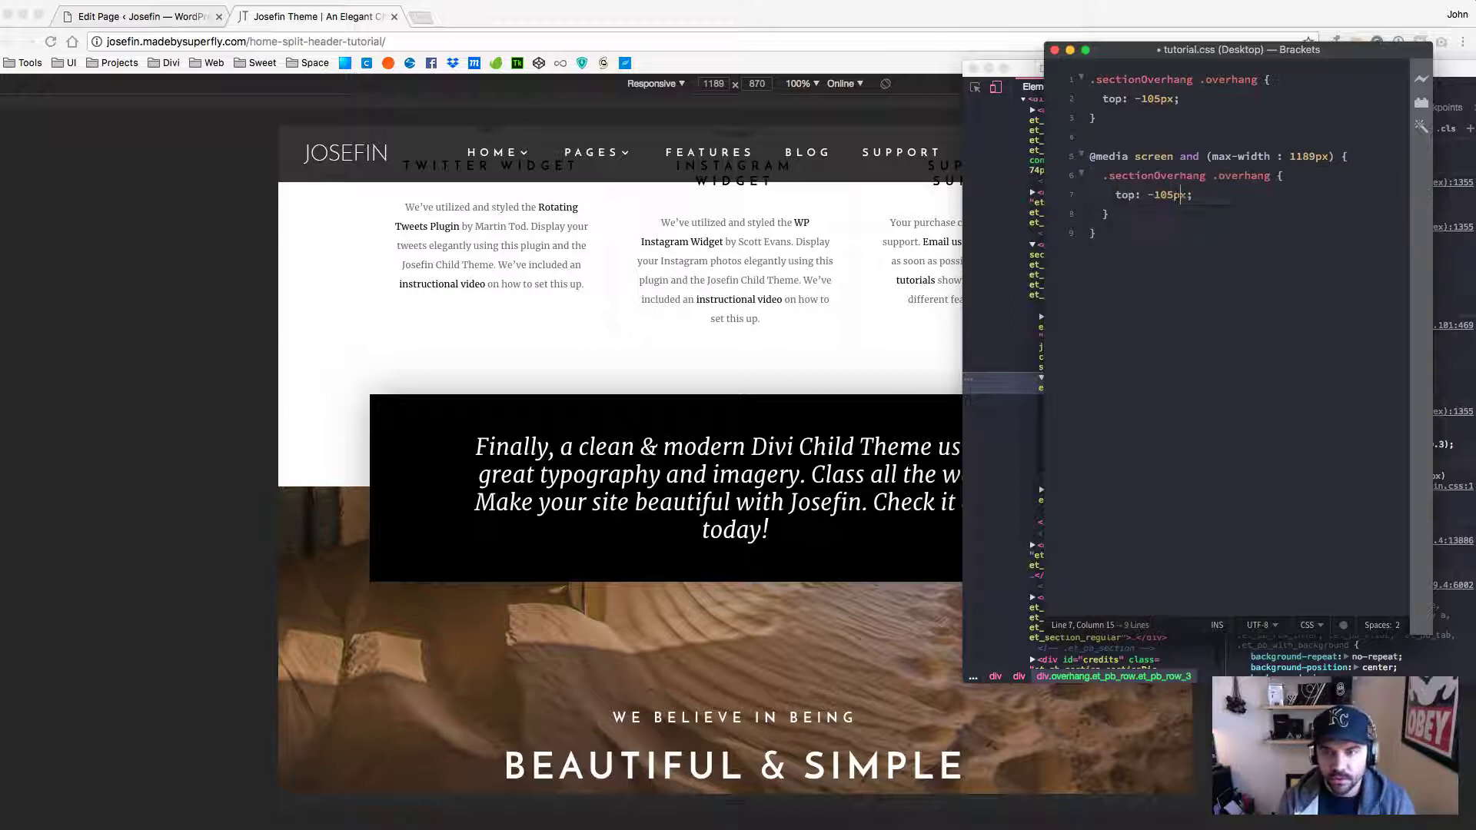
{"action": "key", "text": "BackSpace"}
{"action": "key", "text": "BackSpace"}
{"action": "key", "text": "BackSpace"}
{"action": "type", "text": "120"}
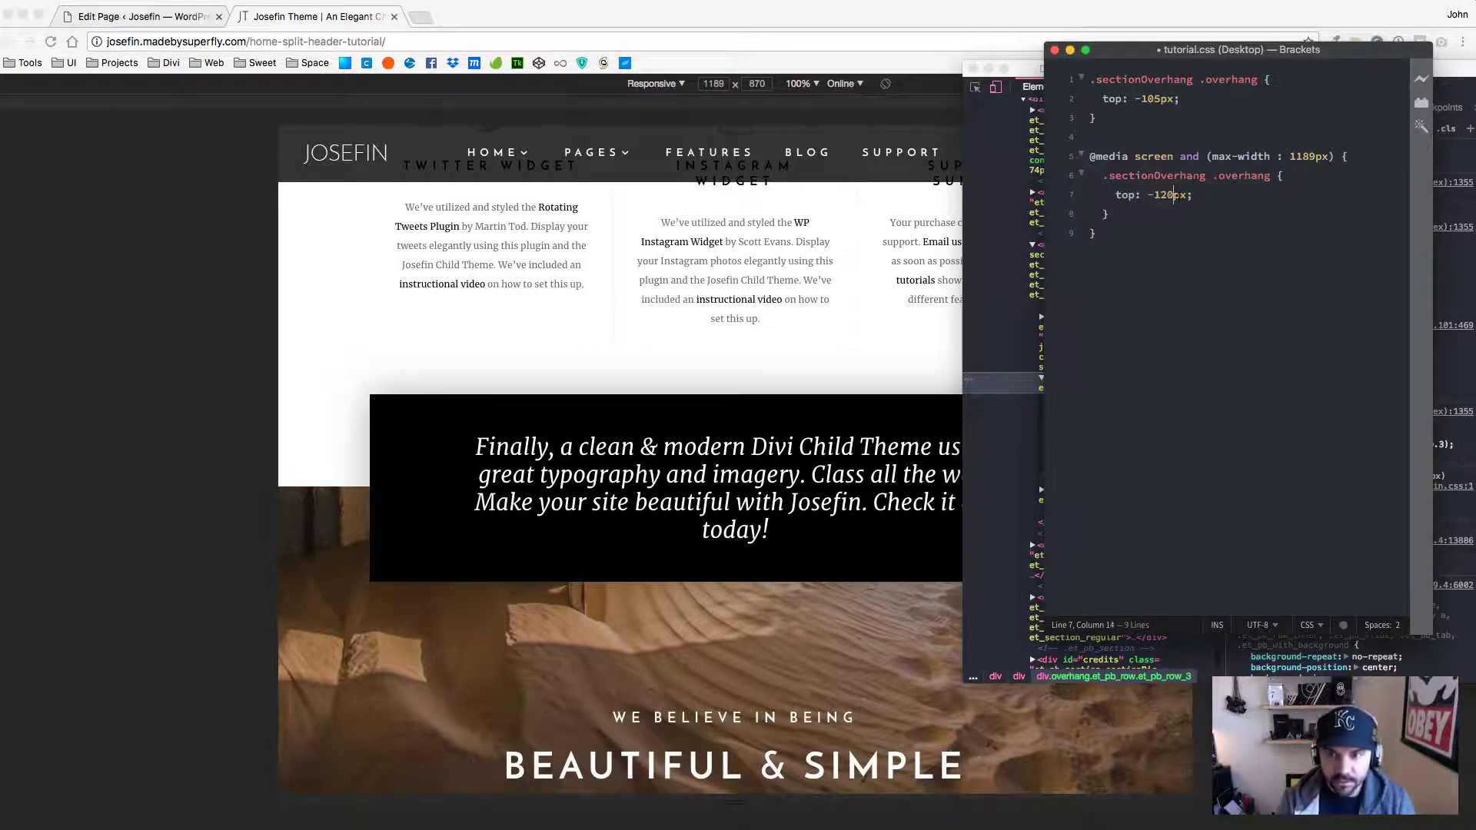
{"action": "key", "text": "super+a"}
{"action": "key", "text": "super+s"}
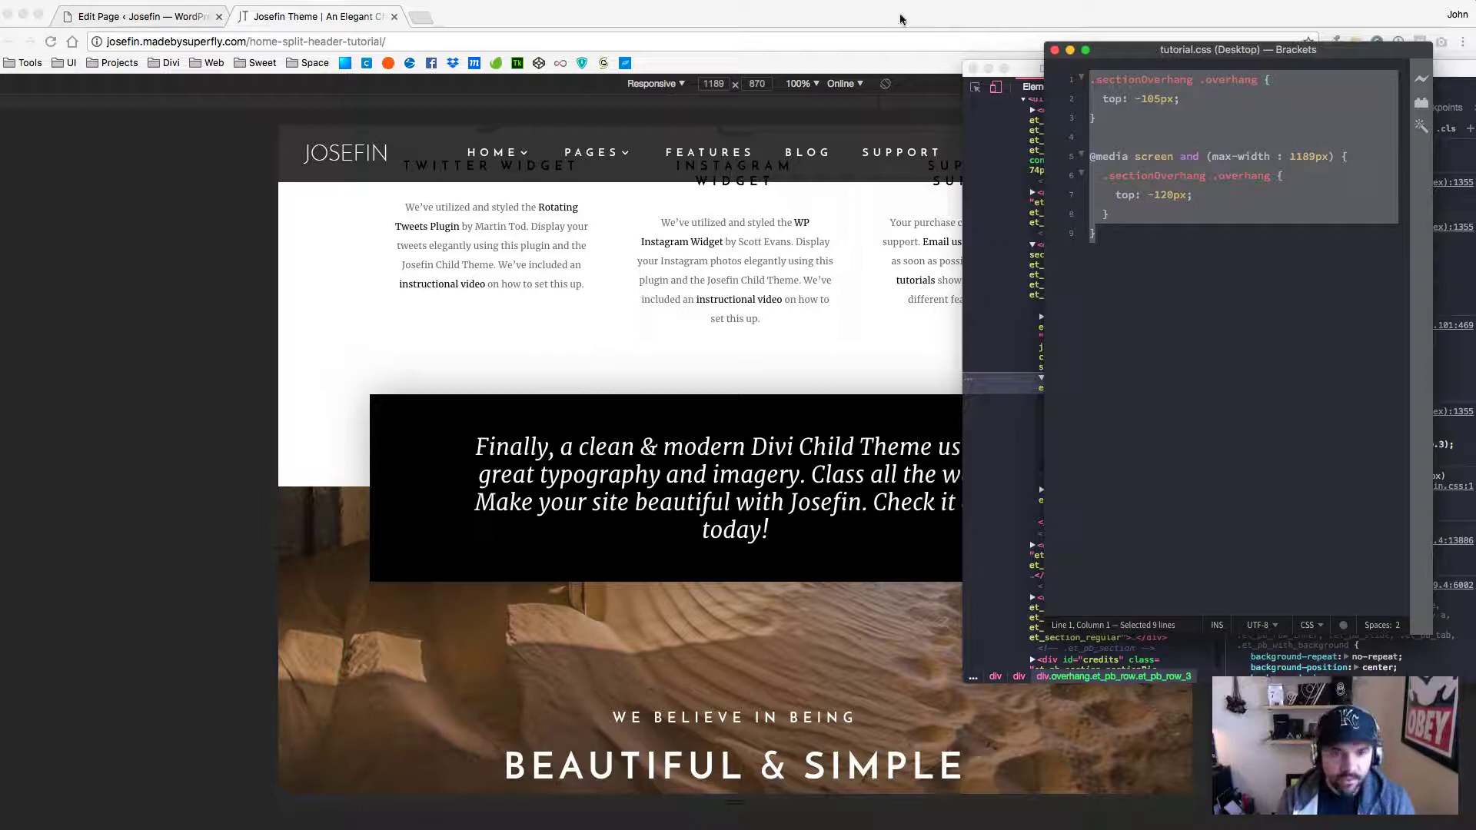
Switch to the page editor in Chrome, replace the Custom CSS in the Divi Builder settings with the copied stylesheet, and update the page.
{"action": "left_click", "coordinate": [124, 23]}
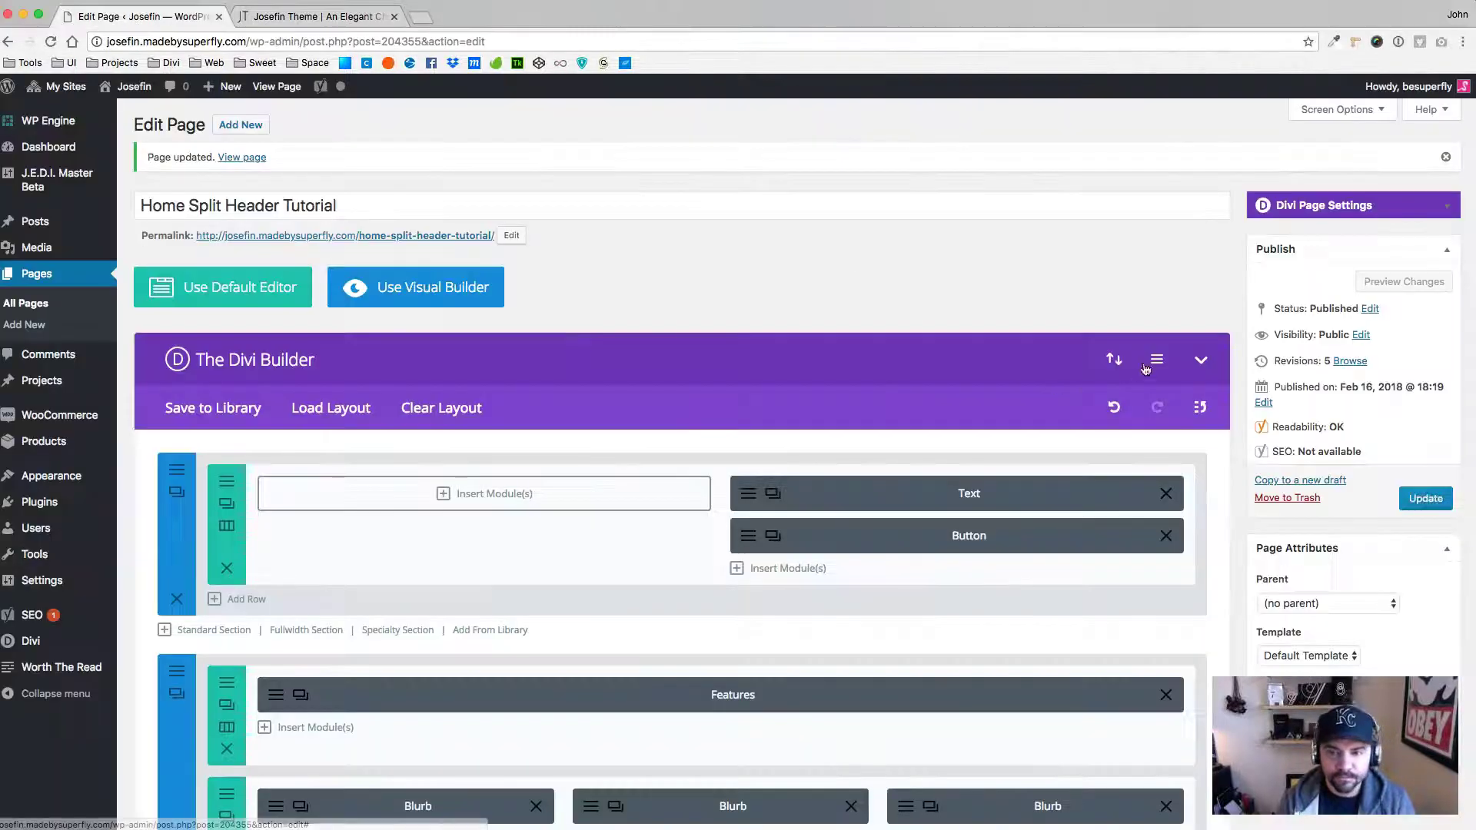
{"action": "left_click", "coordinate": [1156, 361]}
{"action": "left_click", "coordinate": [765, 445]}
{"action": "key", "text": "super+a"}
{"action": "key", "text": "super+v"}
{"action": "left_click", "coordinate": [746, 663]}
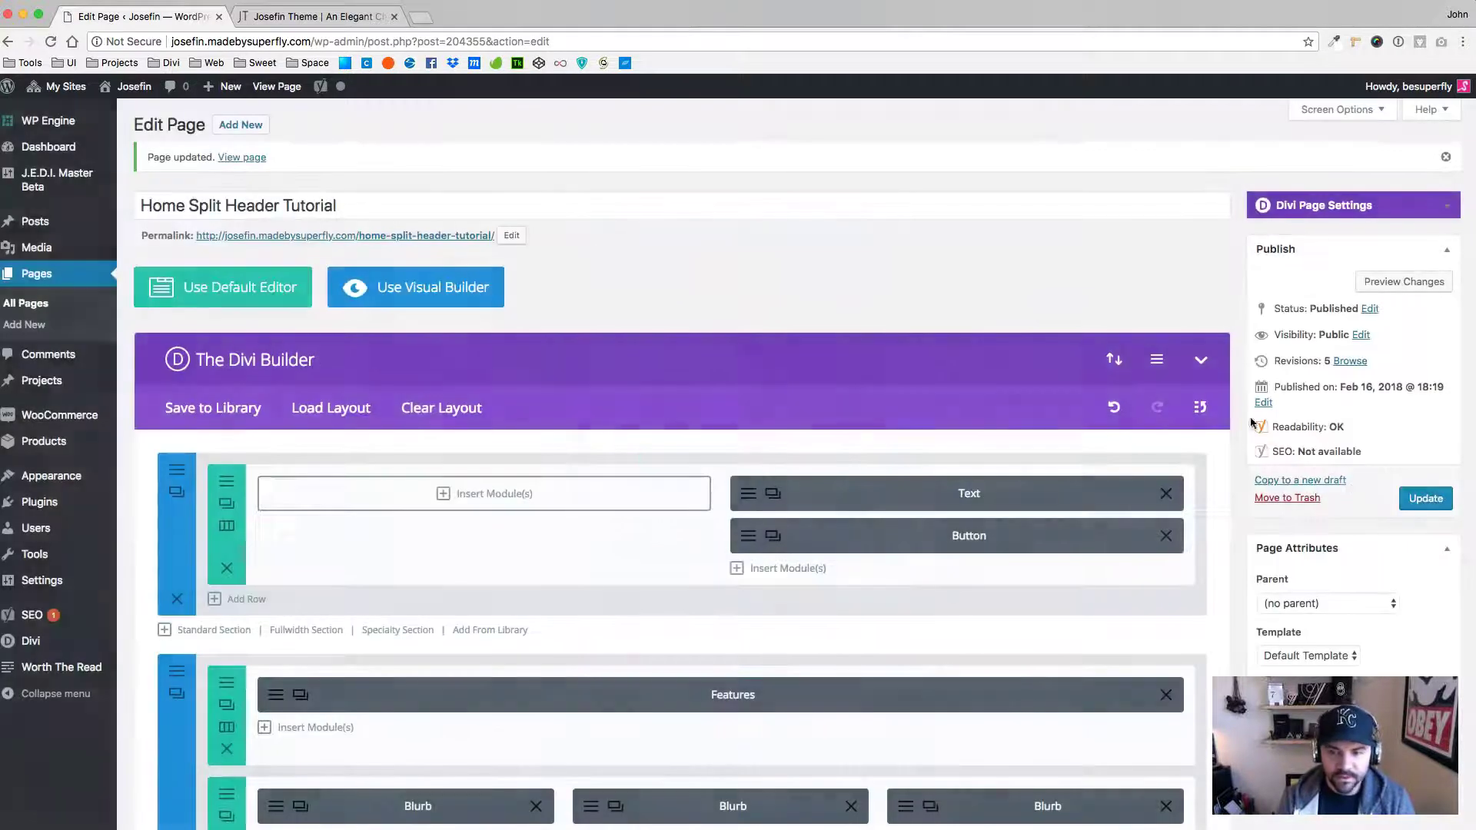
{"action": "left_click", "coordinate": [1425, 498]}
Reload the live page and inspect the tagline row to check which top offset rule applies.
{"action": "left_click", "coordinate": [315, 16]}
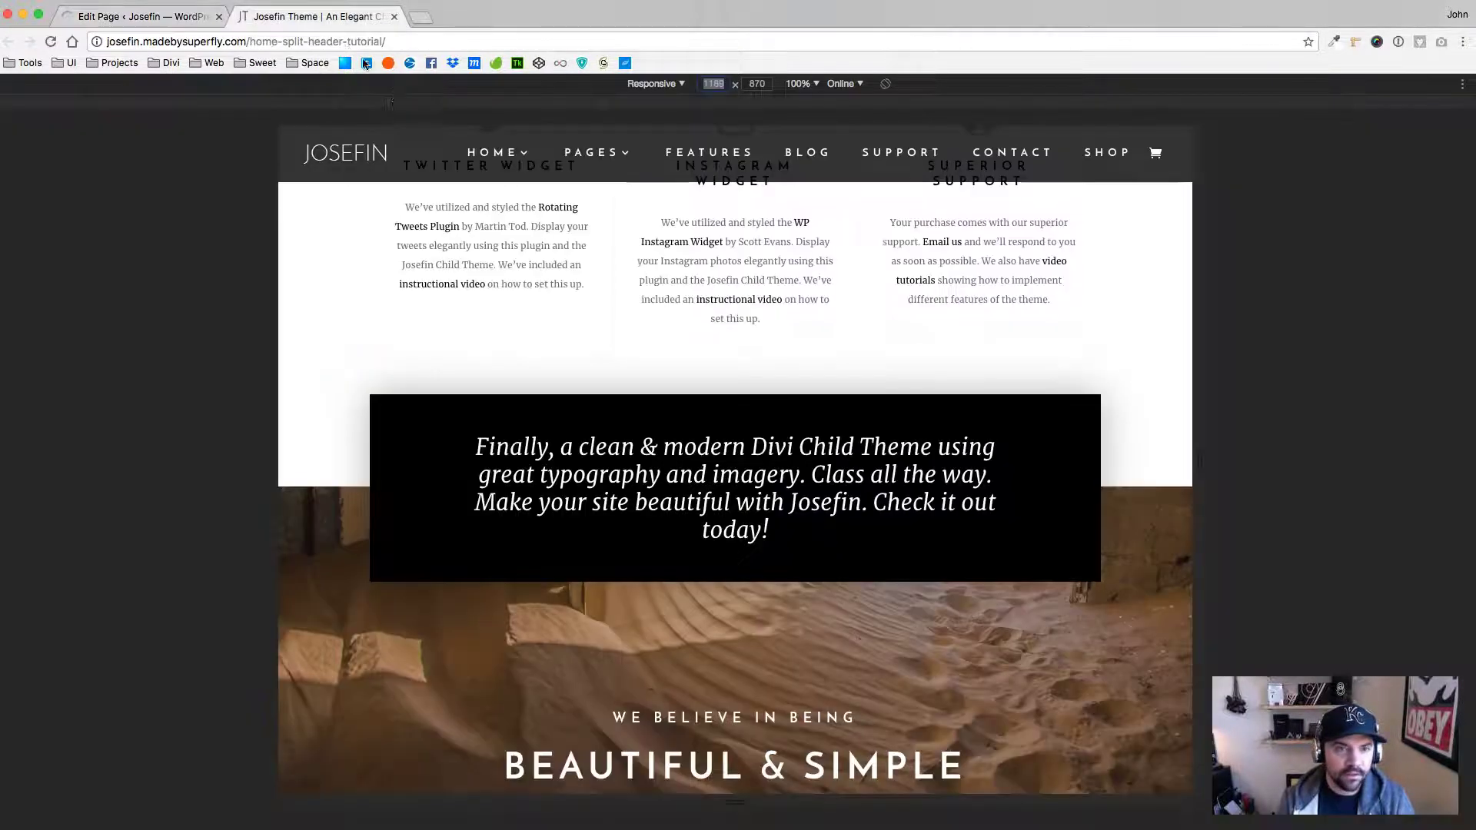
{"action": "double_click", "coordinate": [713, 84]}
{"action": "left_click", "coordinate": [50, 42]}
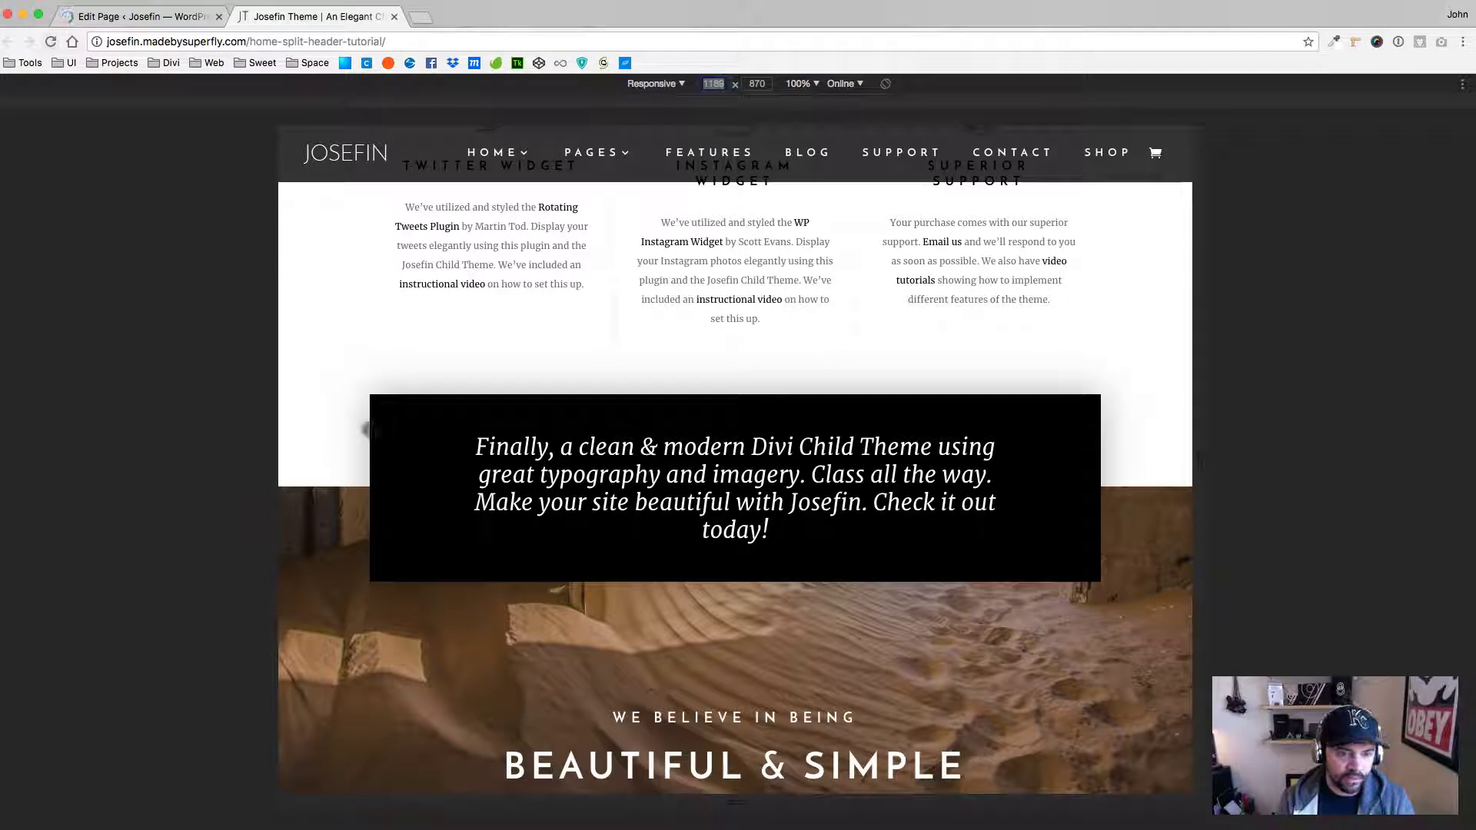
{"action": "left_click", "coordinate": [52, 43]}
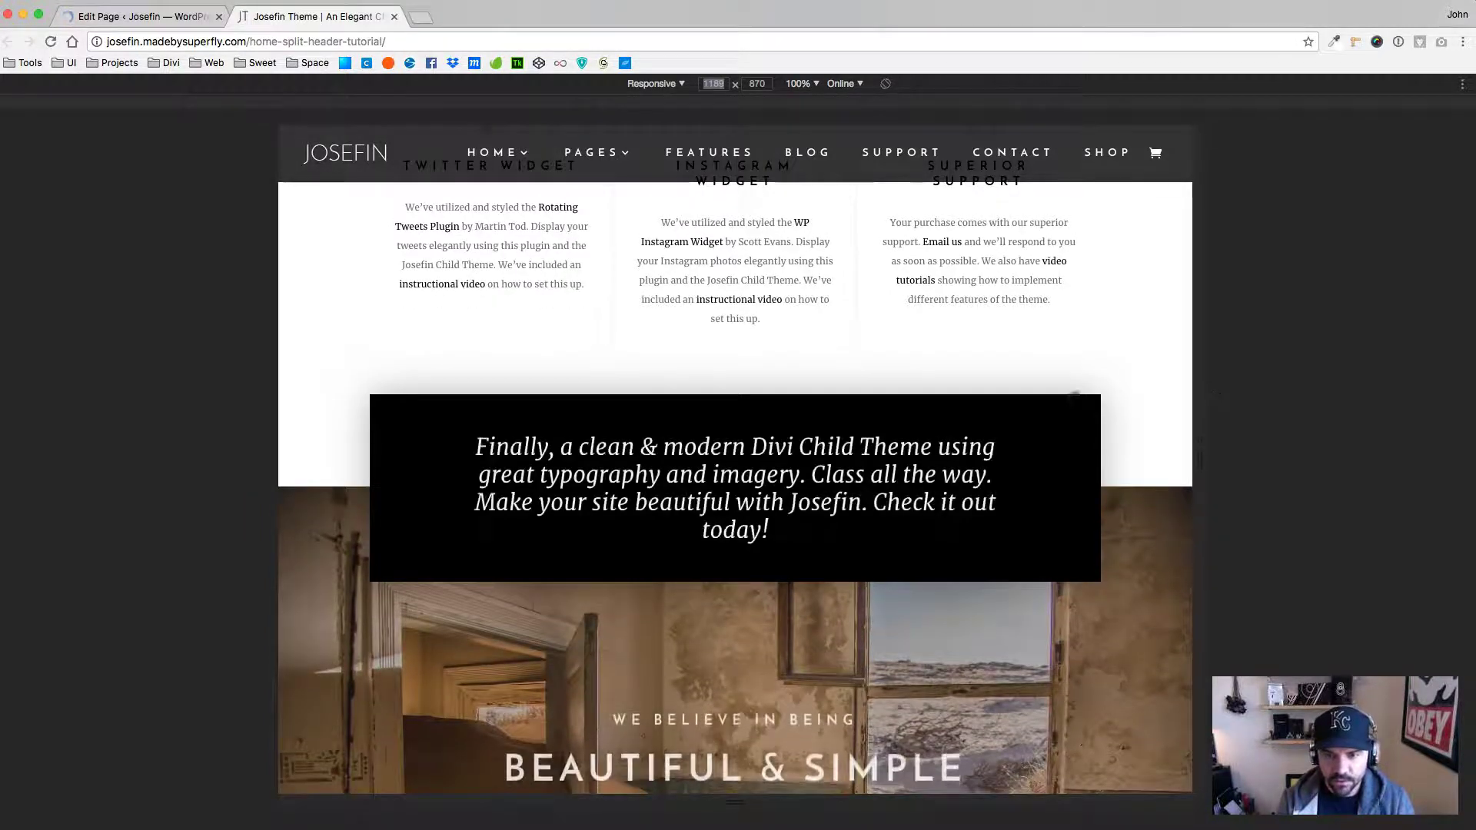
{"action": "right_click", "coordinate": [1053, 407]}
{"action": "left_click", "coordinate": [1076, 597]}
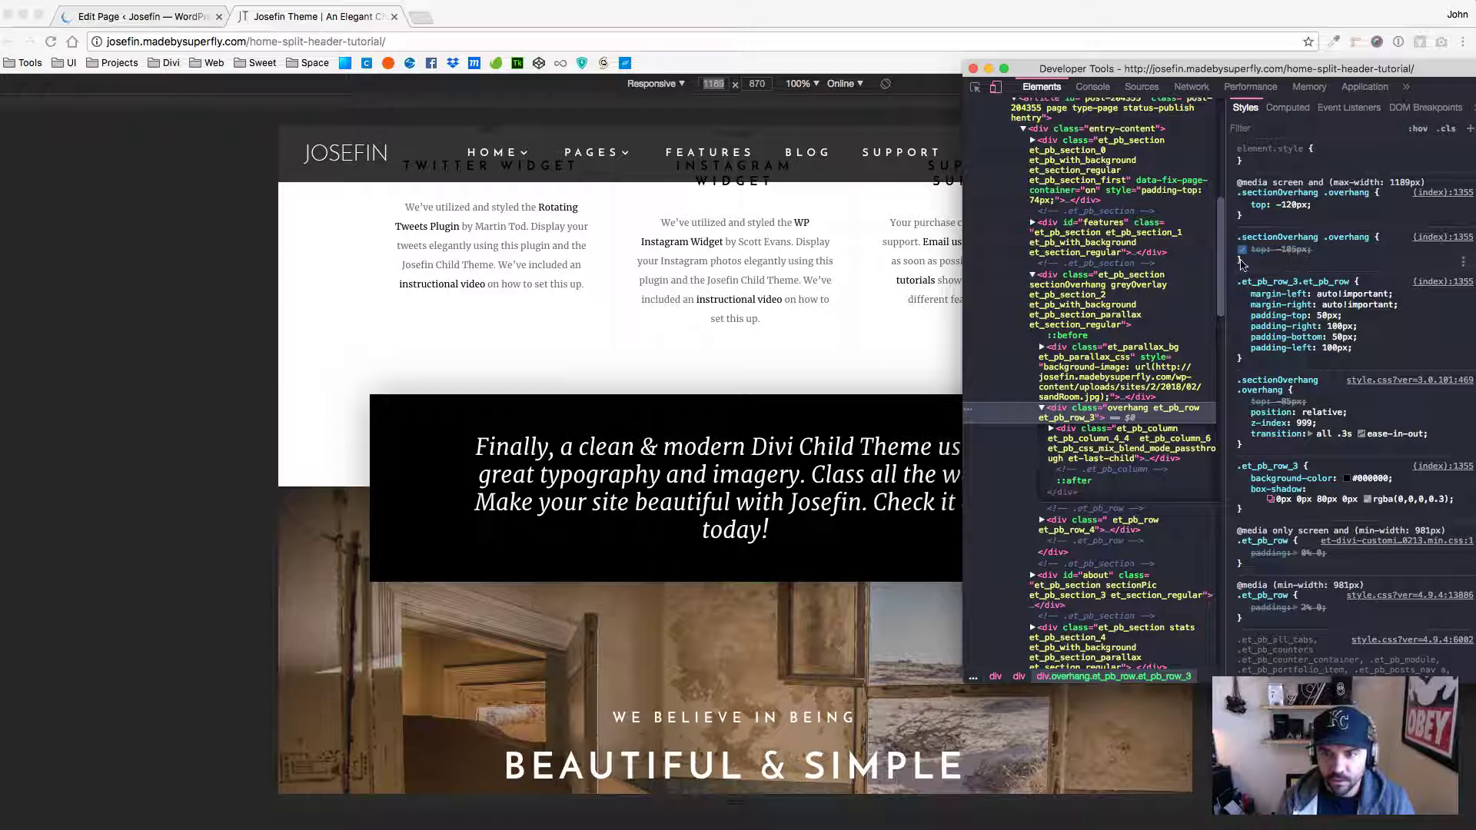
{"action": "left_click", "coordinate": [803, 339]}
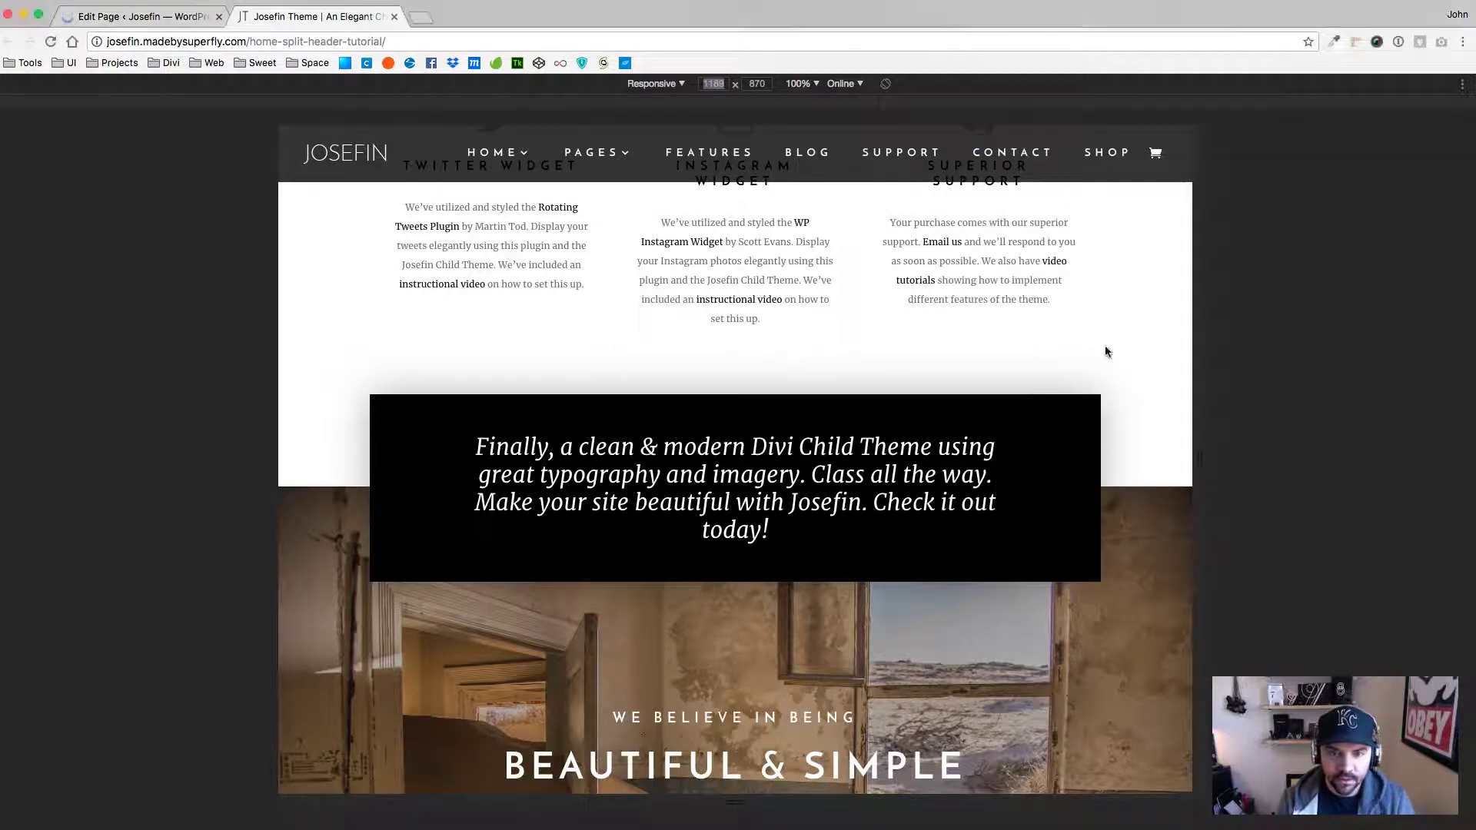
Narrow the emulated viewport to 981 px and 980 px and look at the overlapping tagline box at each width.
{"action": "left_click_drag", "start_coordinate": [1199, 345], "coordinate": [1119, 339]}
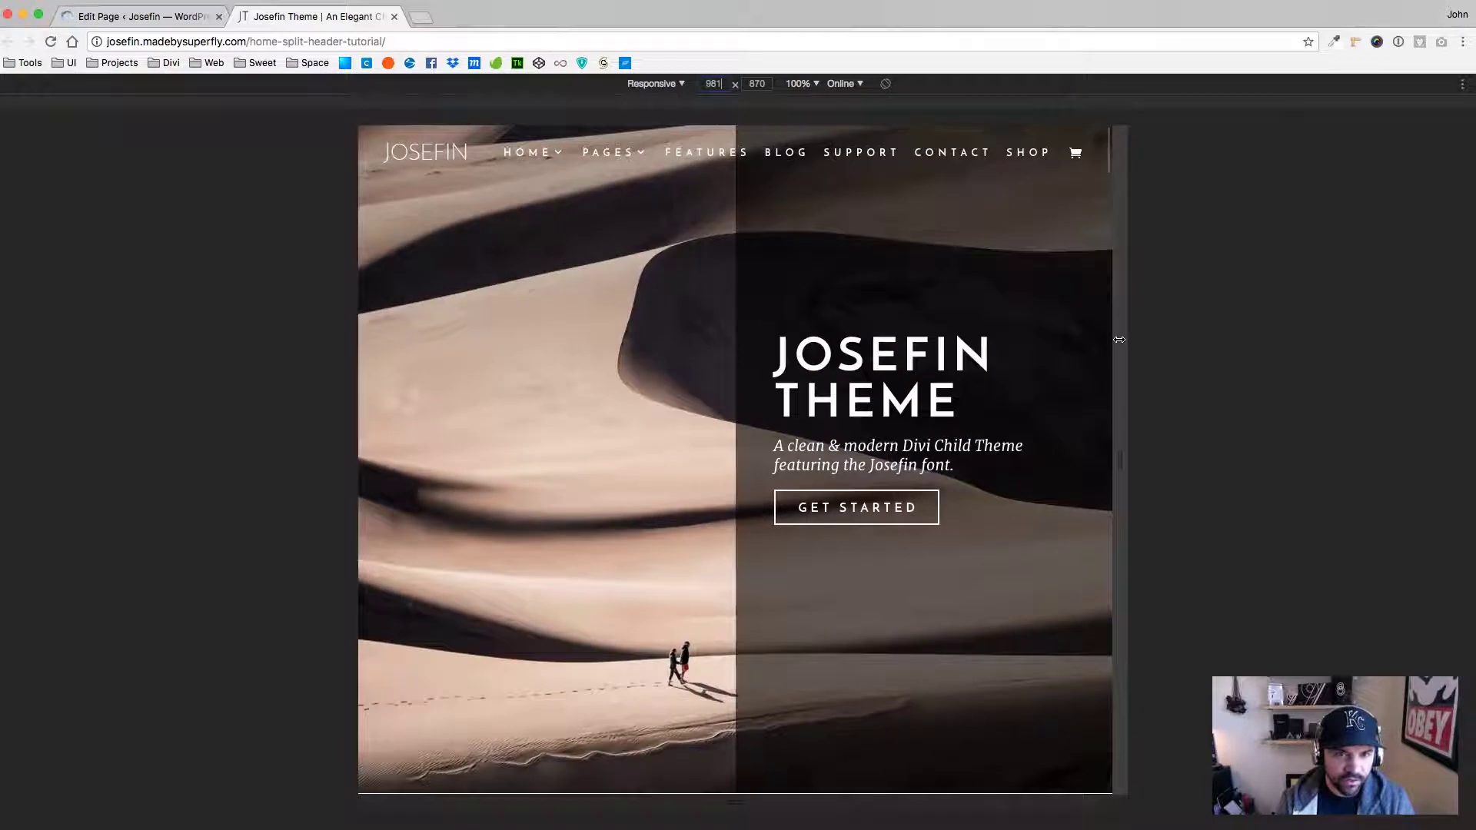
{"action": "scroll", "coordinate": [750, 292], "scroll_direction": "down", "scroll_amount": 20}
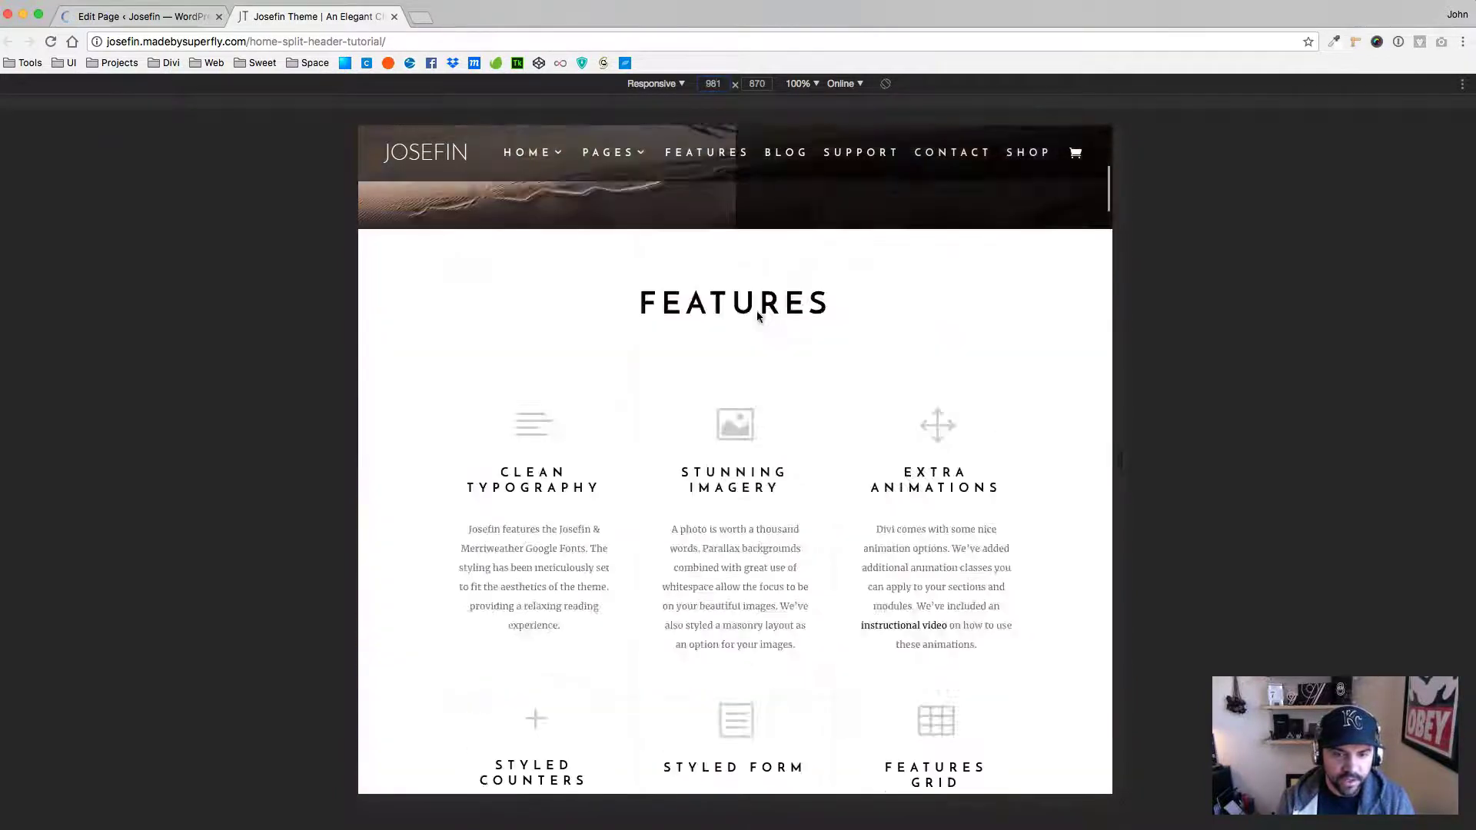
{"action": "scroll", "coordinate": [738, 261], "scroll_direction": "up", "scroll_amount": 2}
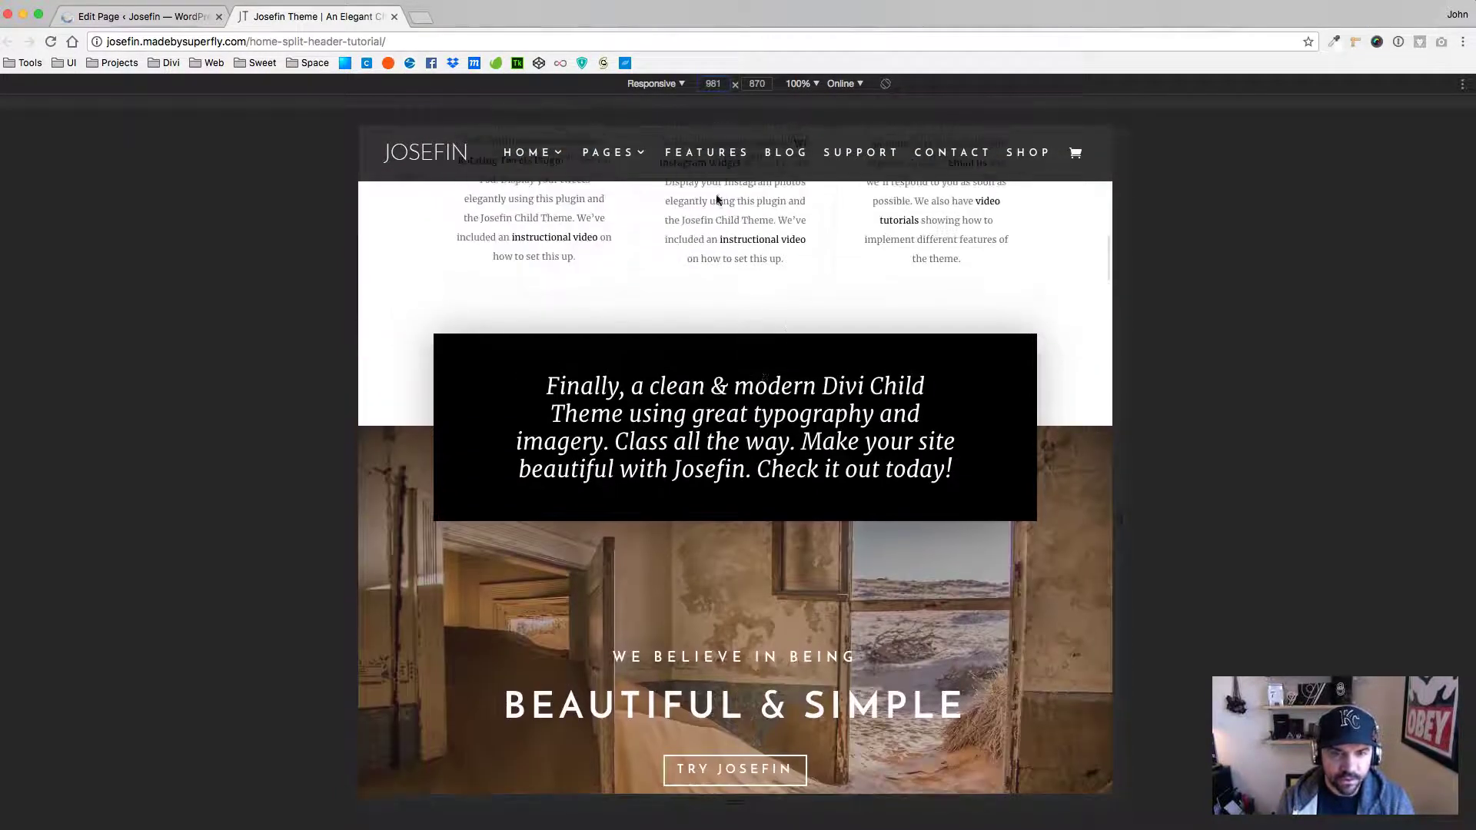
{"action": "key", "text": "Down"}
{"action": "scroll", "coordinate": [788, 298], "scroll_direction": "down", "scroll_amount": 15}
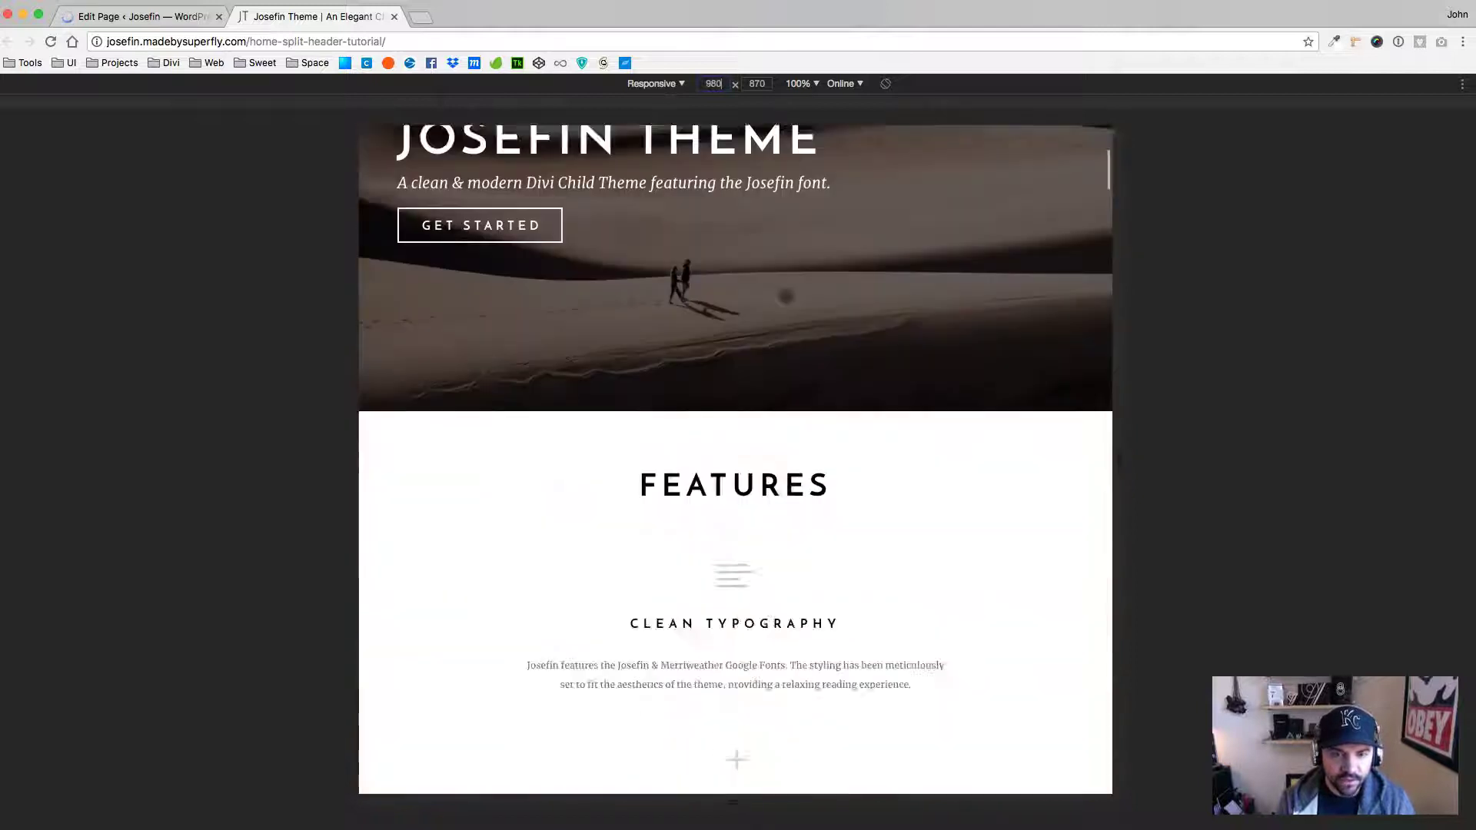
{"action": "scroll", "coordinate": [787, 298], "scroll_direction": "down", "scroll_amount": 5}
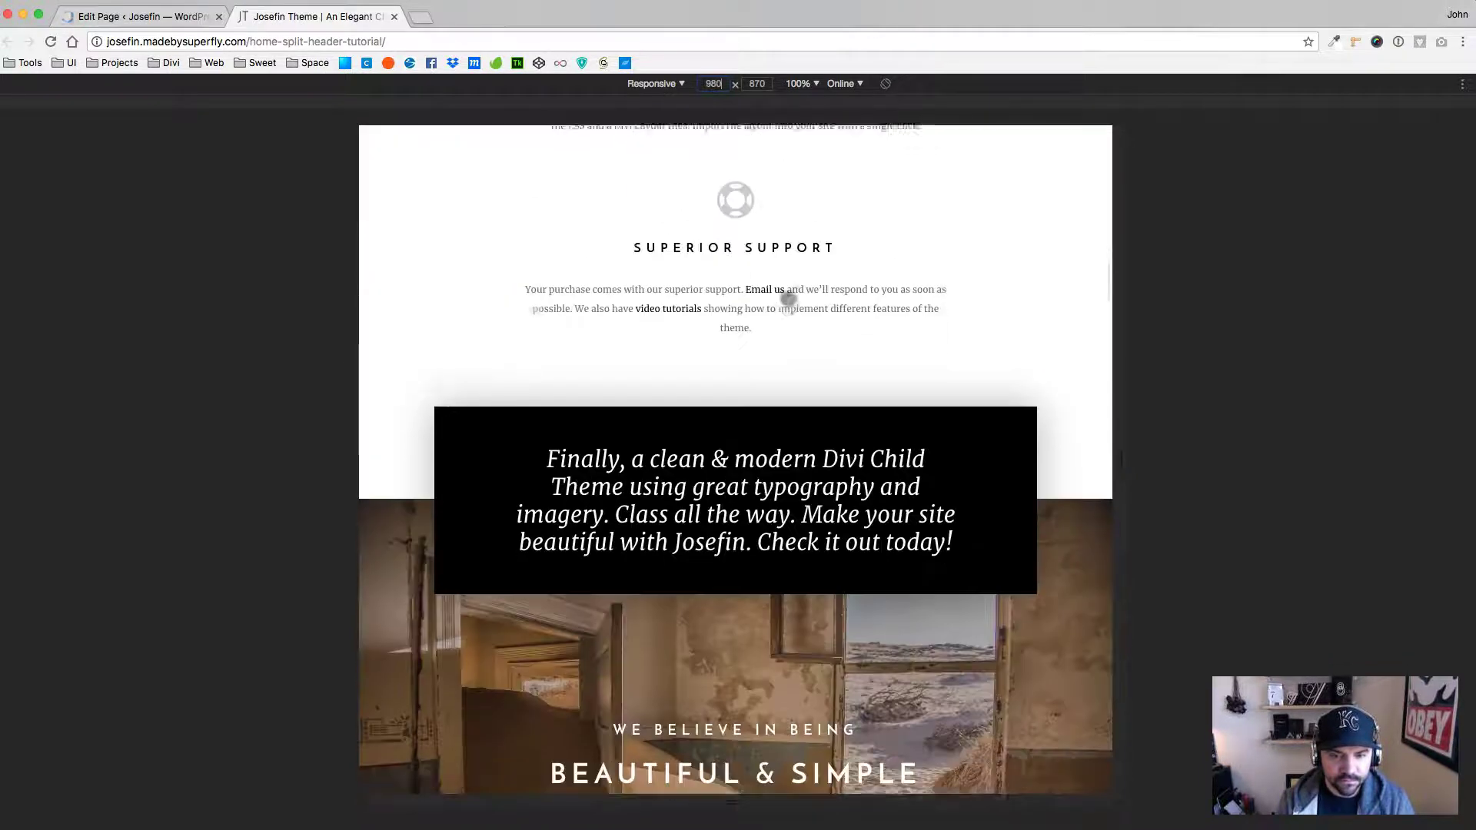
Narrow the emulated viewport gradually to 965 px to find the width where the tagline text wraps onto another line.
{"action": "mouse_move", "coordinate": [1117, 330]}
{"action": "left_mouse_down"}
{"action": "mouse_move", "coordinate": [1096, 332]}
{"action": "mouse_move", "coordinate": [1124, 332]}
{"action": "left_mouse_up"}
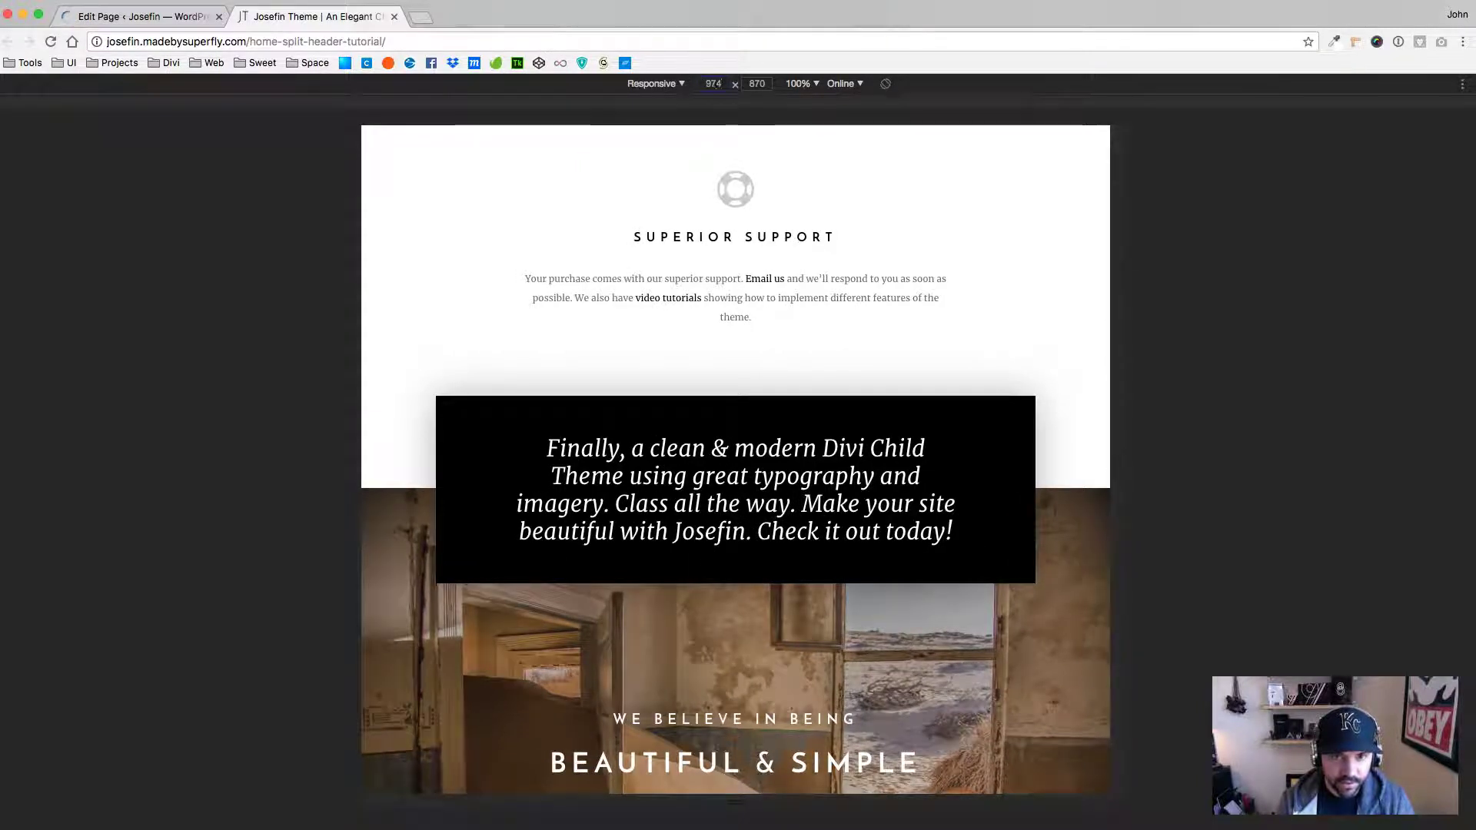
{"action": "key", "text": "Down"}
{"action": "key", "text": "Down"}
{"action": "key", "text": "Down"}
{"action": "key", "text": "Down"}
{"action": "key", "text": "Down"}
{"action": "key", "text": "Down"}
{"action": "key", "text": "Down"}
{"action": "key", "text": "Down"}
{"action": "key", "text": "Down"}
{"action": "key", "text": "Down"}
{"action": "key", "text": "Down"}
{"action": "key", "text": "Down"}
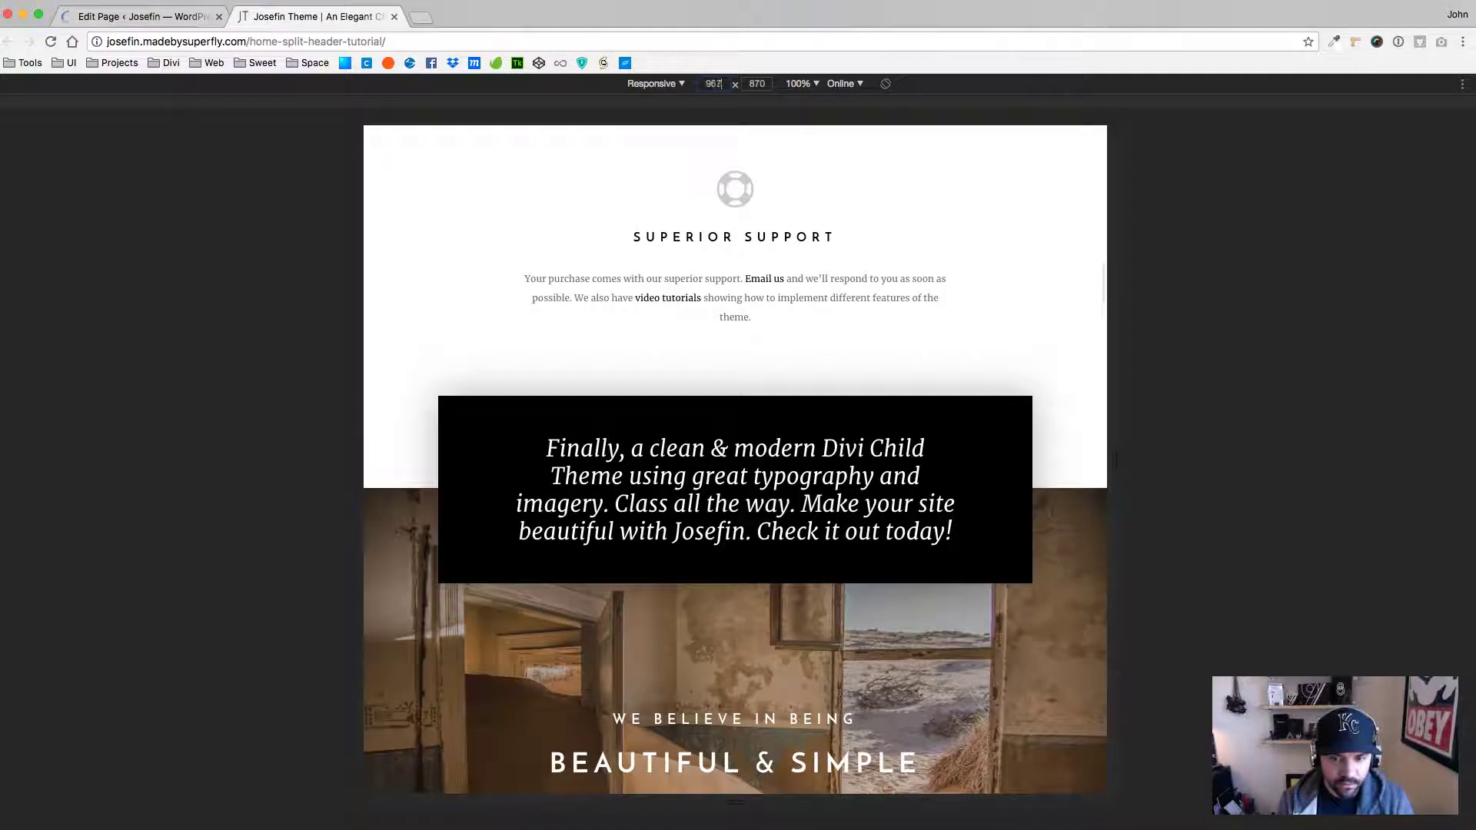
{"action": "key", "text": "Up"}
{"action": "key", "text": "Up"}
{"action": "key", "text": "Up"}
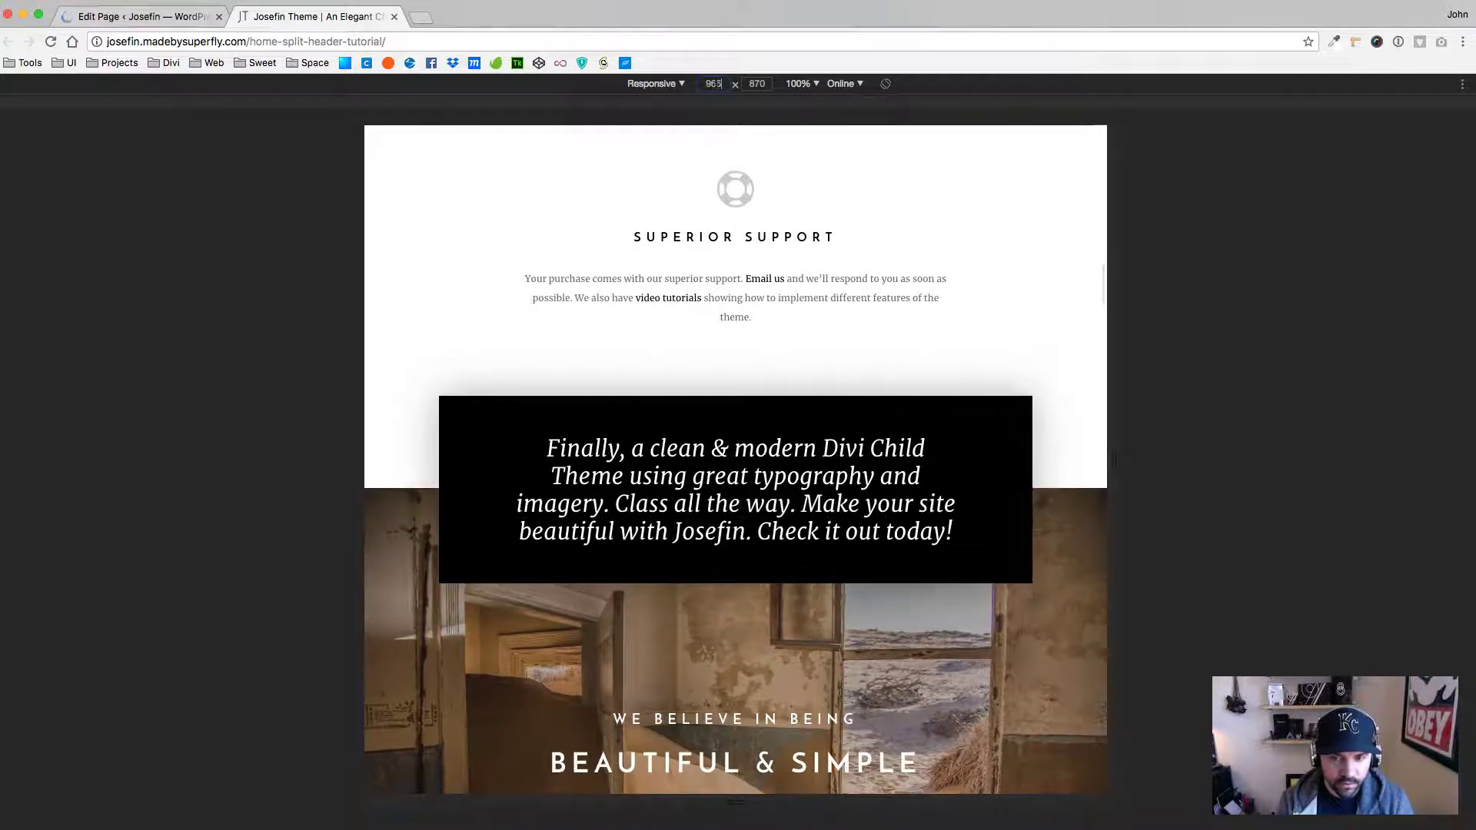
{"action": "key", "text": "Down"}
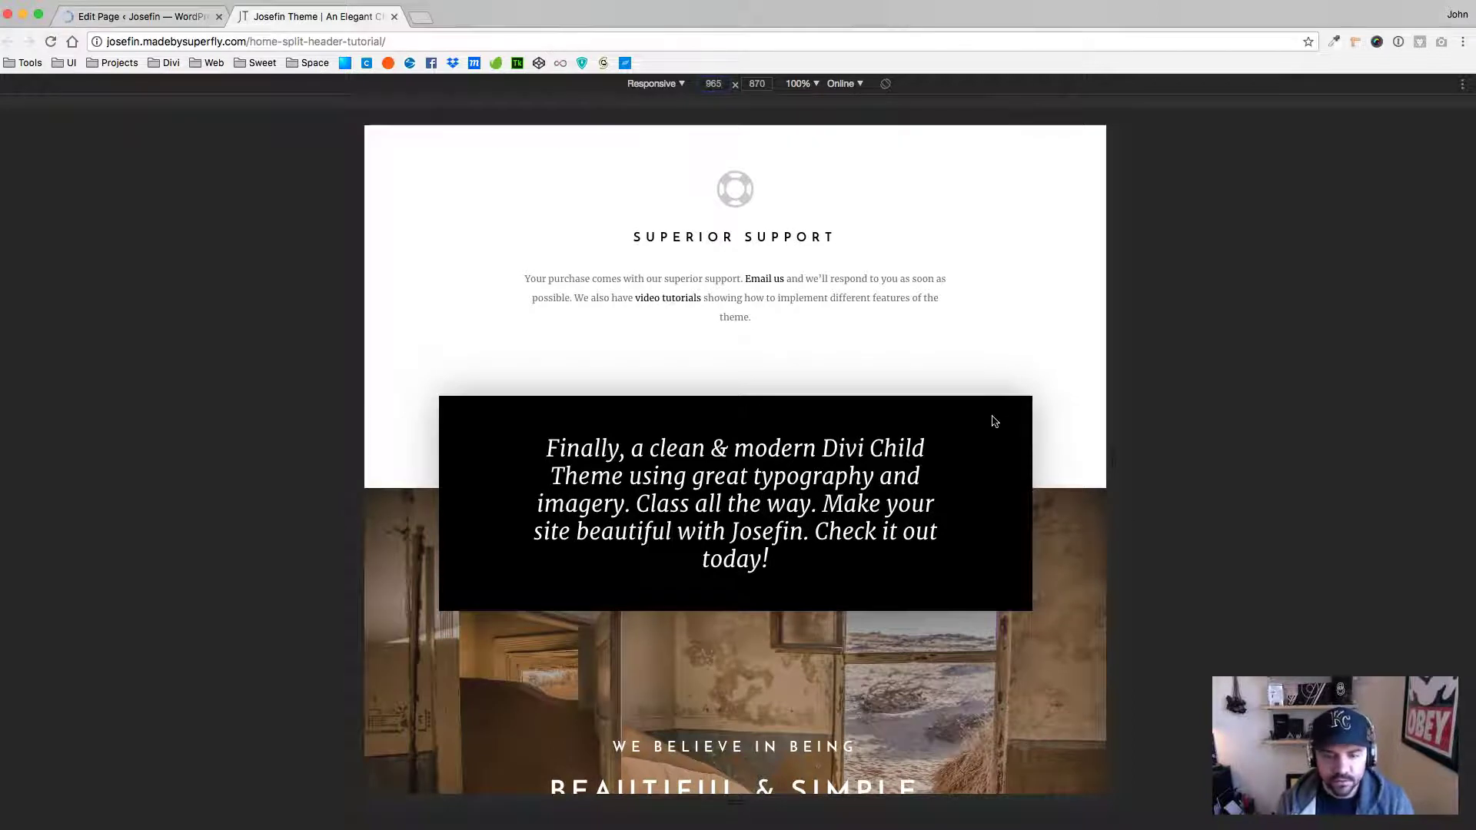
Switch to Brackets and duplicate the 1189px media query directly below itself.
{"action": "key", "text": "super+Tab"}
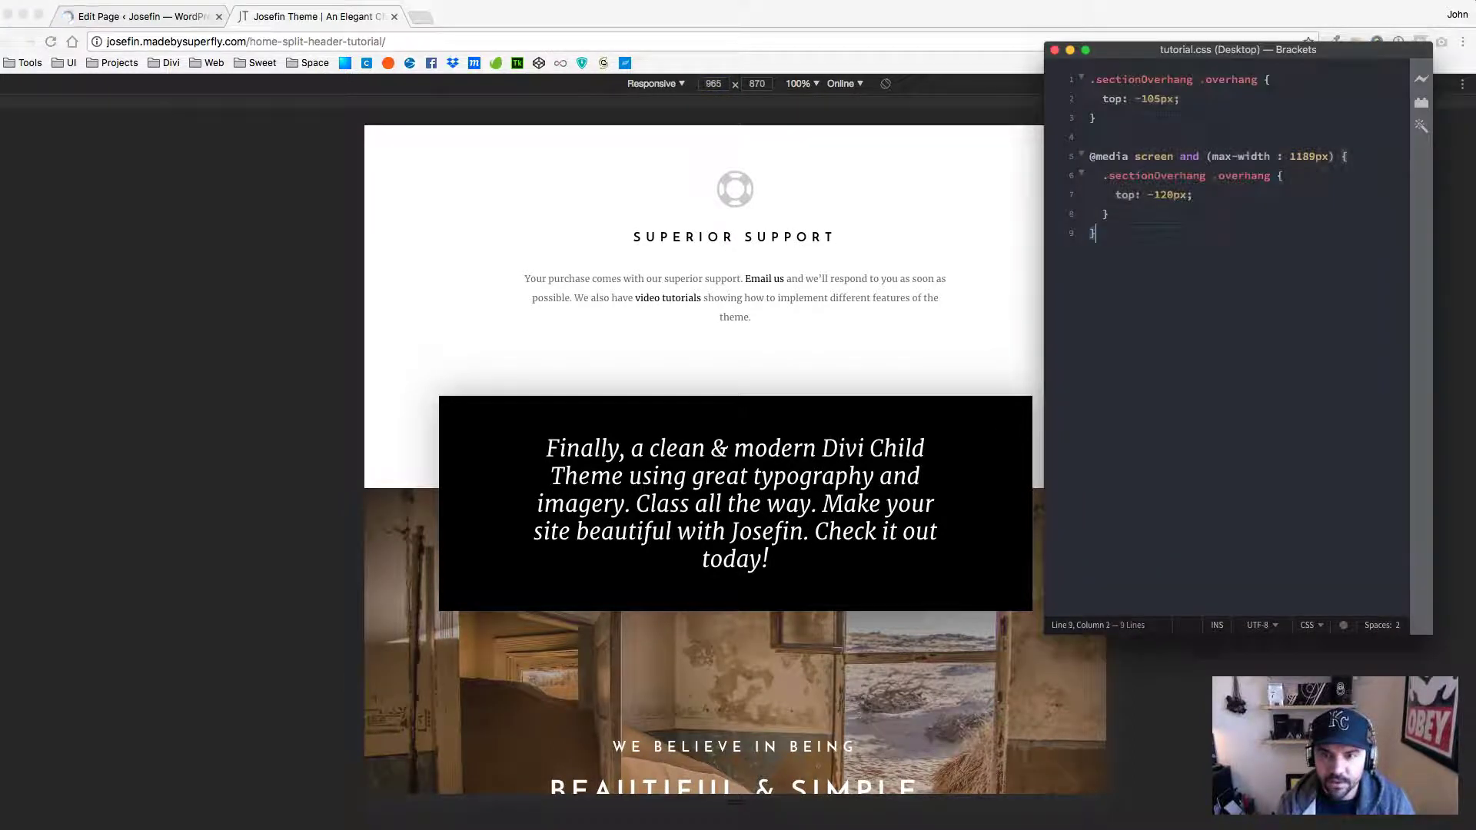
{"action": "left_click", "coordinate": [1074, 152], "text": "shift"}
{"action": "key", "text": "super+c"}
{"action": "key", "text": "Right"}
{"action": "key", "text": "Return"}
{"action": "key", "text": "super+v"}
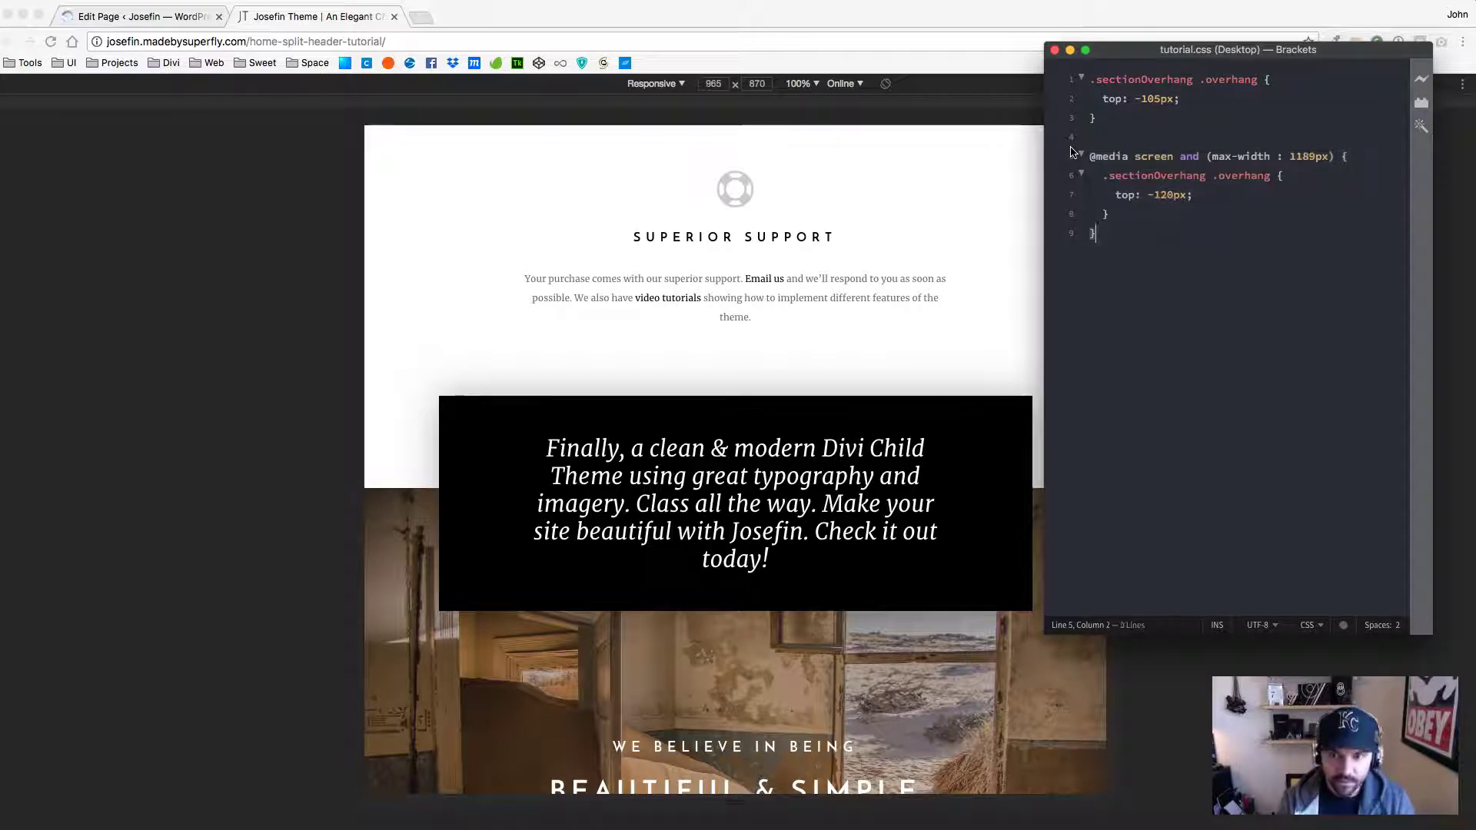
Set the max-width of the duplicated media query to 965px and select its top offset value.
{"action": "left_click", "coordinate": [1315, 252]}
{"action": "key", "text": "BackSpace"}
{"action": "key", "text": "BackSpace"}
{"action": "key", "text": "BackSpace"}
{"action": "key", "text": "BackSpace"}
{"action": "type", "text": "965px) {"}
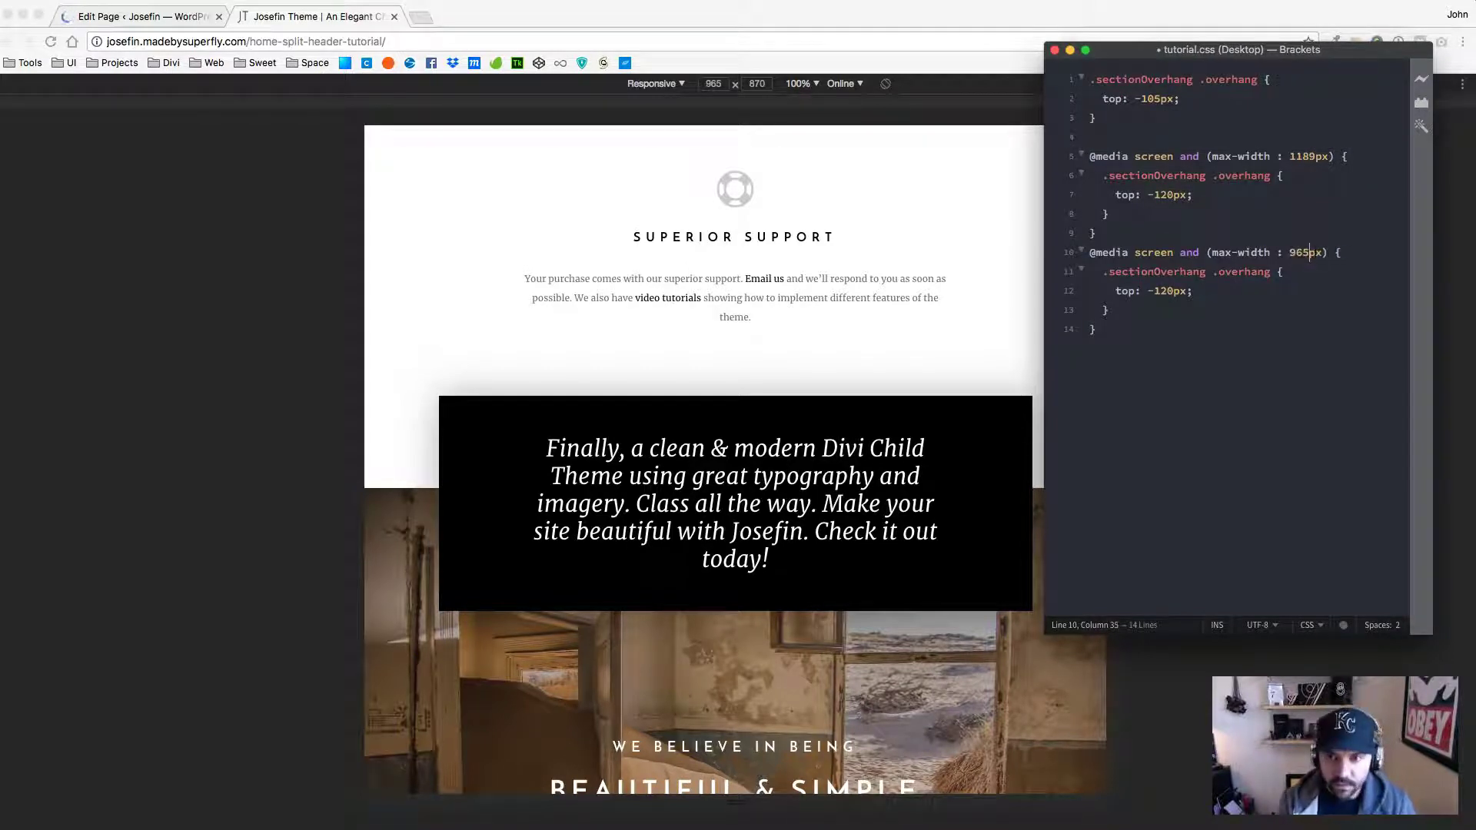
{"action": "double_click", "coordinate": [1170, 290]}
Return to Chrome, inspect the tagline row at 965 px, and set its top offset to -142px in the developer tools.
{"action": "left_click", "coordinate": [910, 403]}
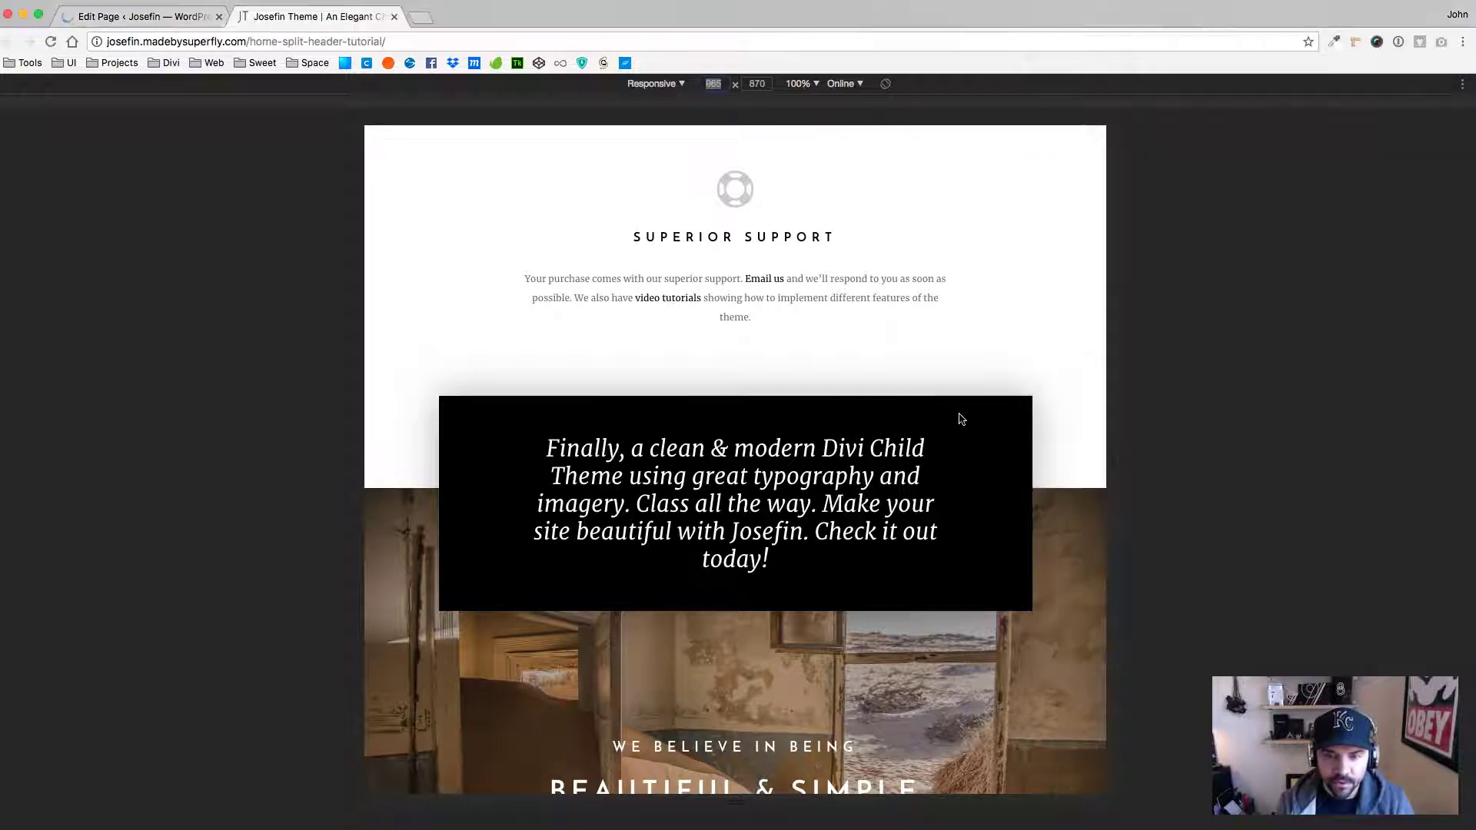
{"action": "right_click", "coordinate": [960, 415]}
{"action": "left_click", "coordinate": [999, 597]}
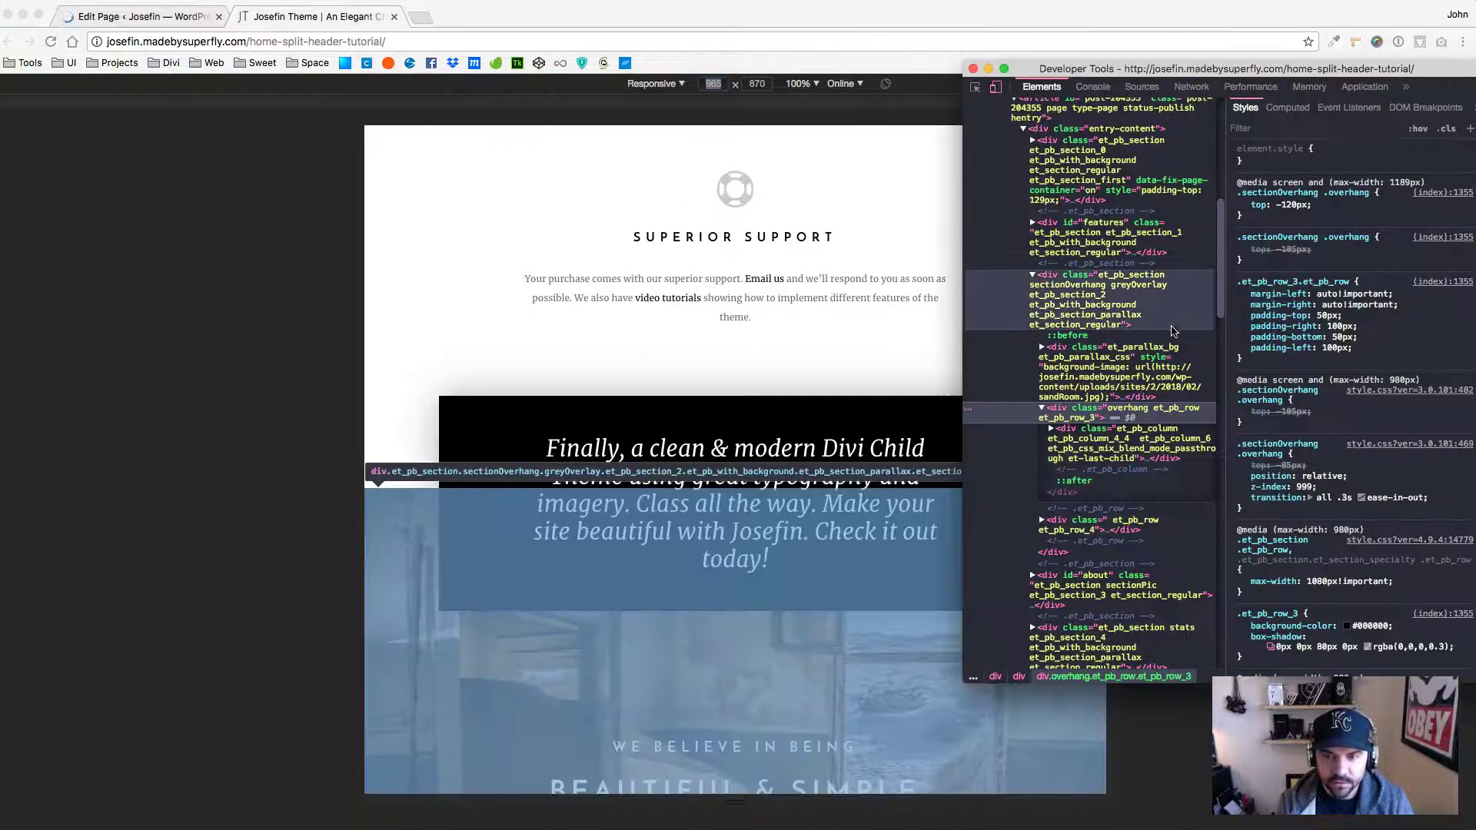
{"action": "key", "text": "Down"}
{"action": "key", "text": "Down"}
{"action": "key", "text": "Down"}
{"action": "key", "text": "Down"}
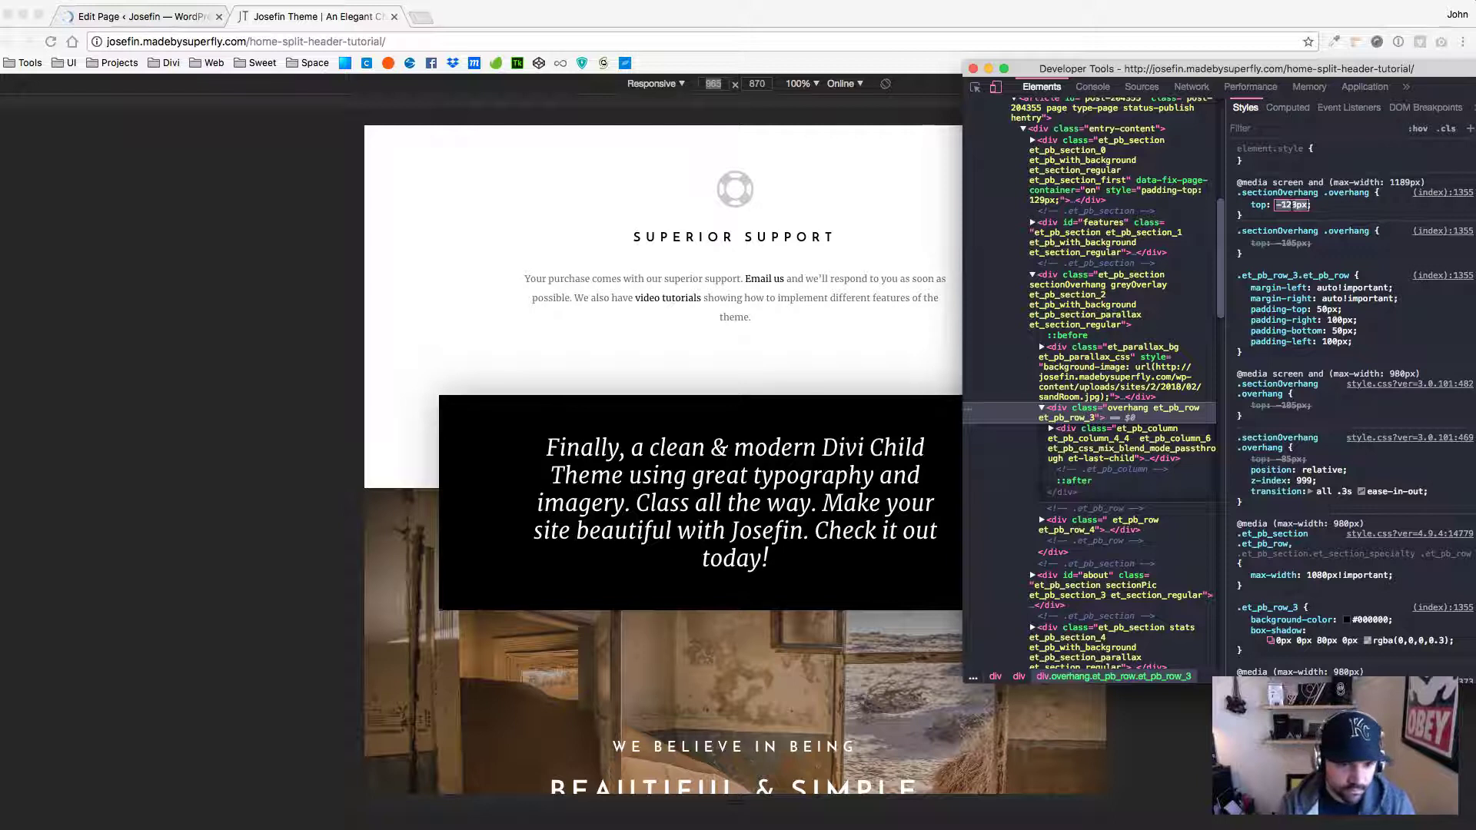
{"action": "key", "text": "Down"}
{"action": "key", "text": "Down"}
{"action": "key", "text": "Down"}
{"action": "key", "text": "Down"}
{"action": "key", "text": "Down"}
{"action": "key", "text": "Down"}
{"action": "key", "text": "Down"}
{"action": "key", "text": "Down"}
{"action": "key", "text": "Down"}
{"action": "key", "text": "Down"}
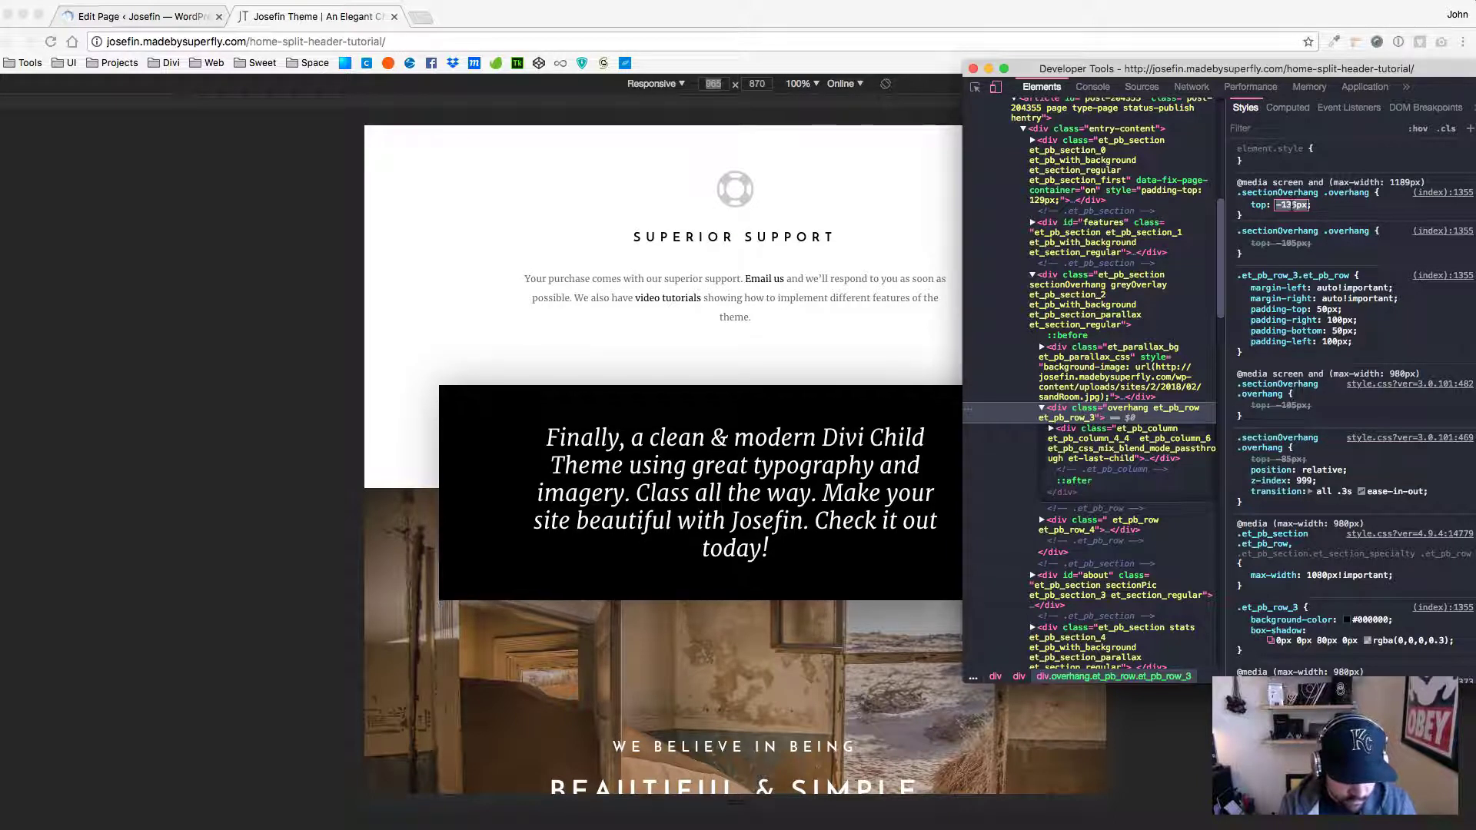
{"action": "key", "text": "Up"}
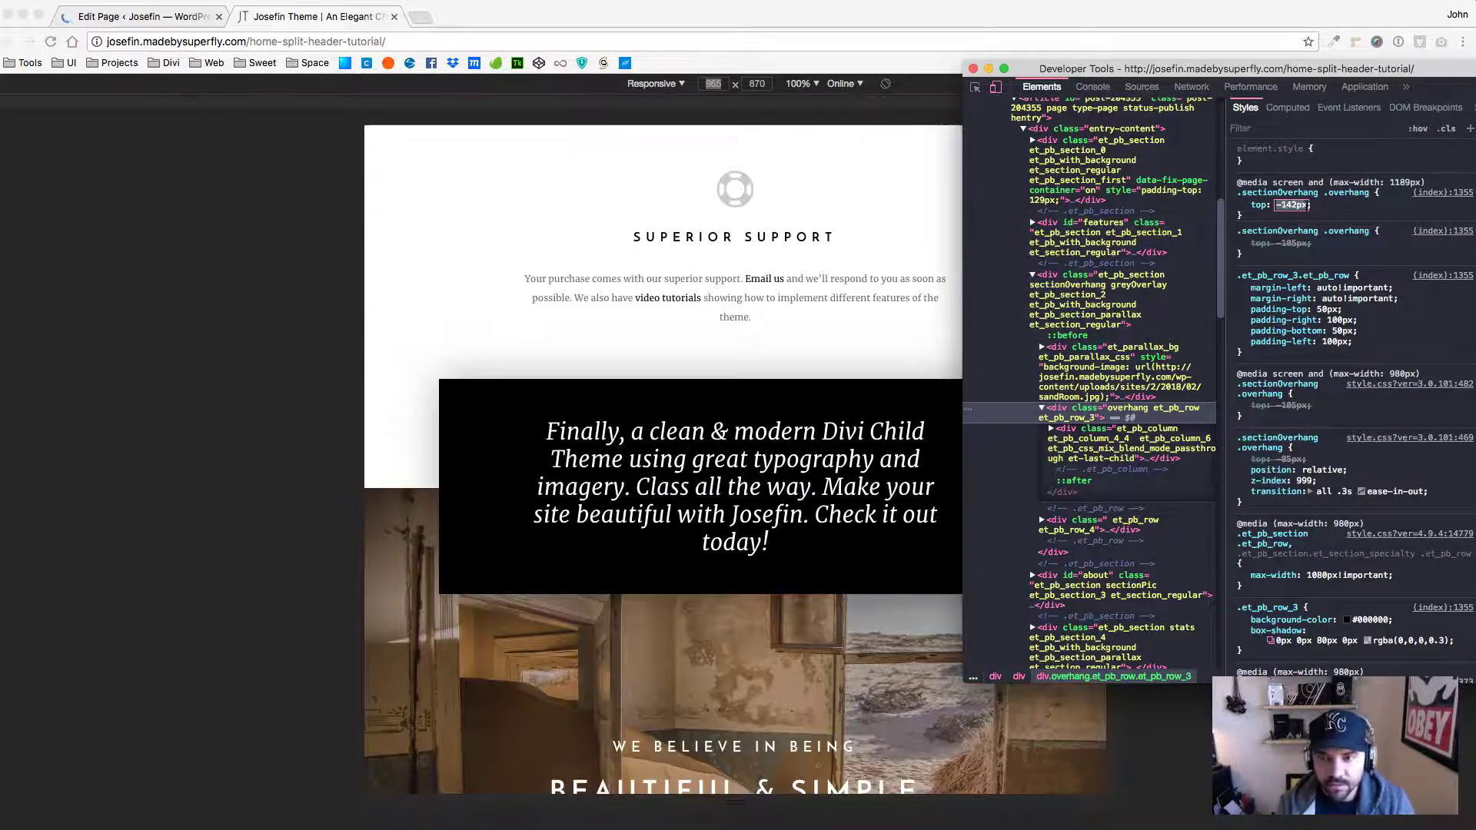
Set the tagline row's live top offset to -140px, enter -140px in the 965px media query in Brackets, and save.
{"action": "key", "text": "Up"}
{"action": "key", "text": "Up"}
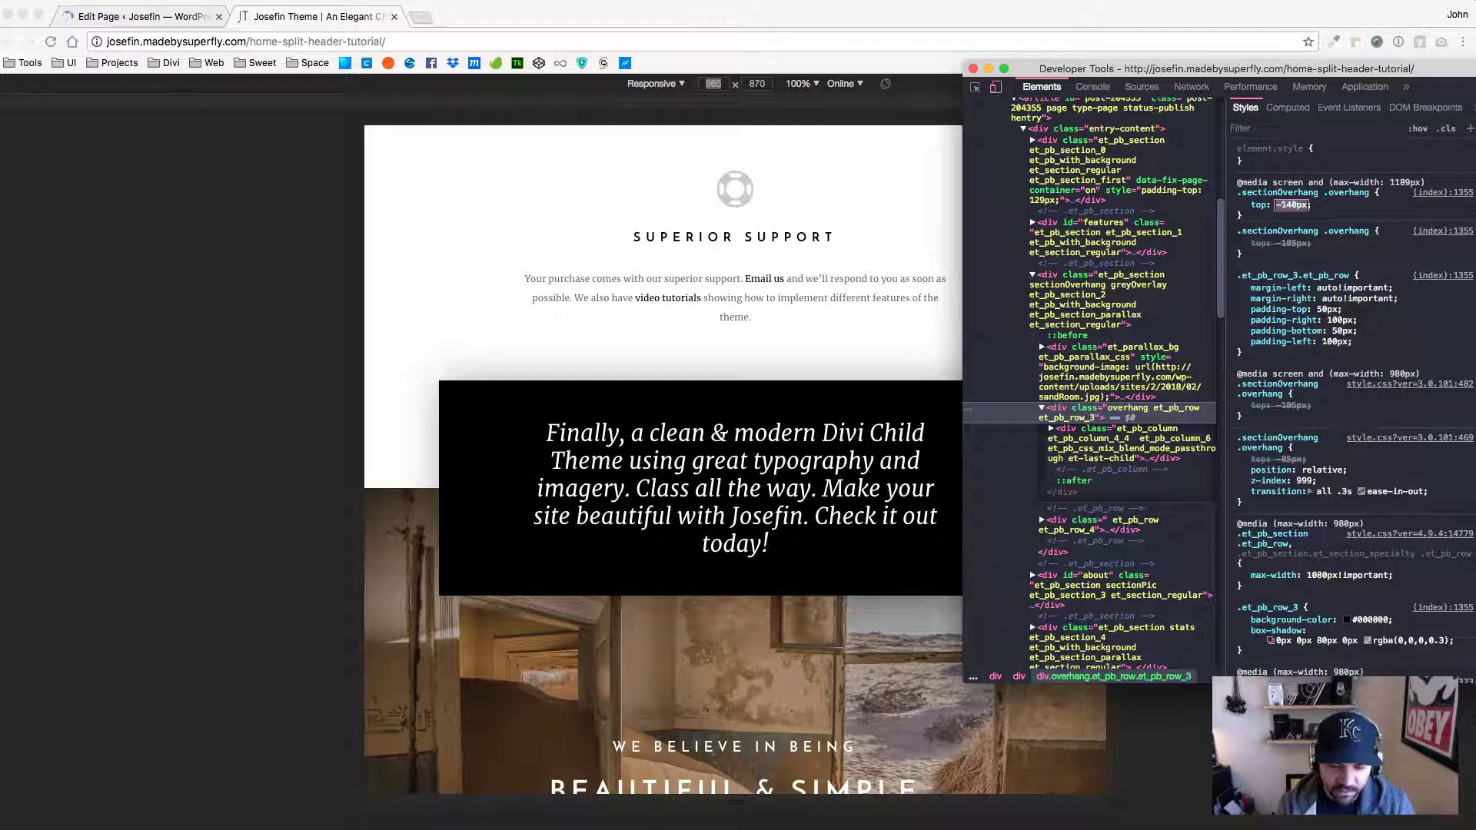
{"action": "key", "text": "super+Tab"}
{"action": "left_click", "coordinate": [1167, 292]}
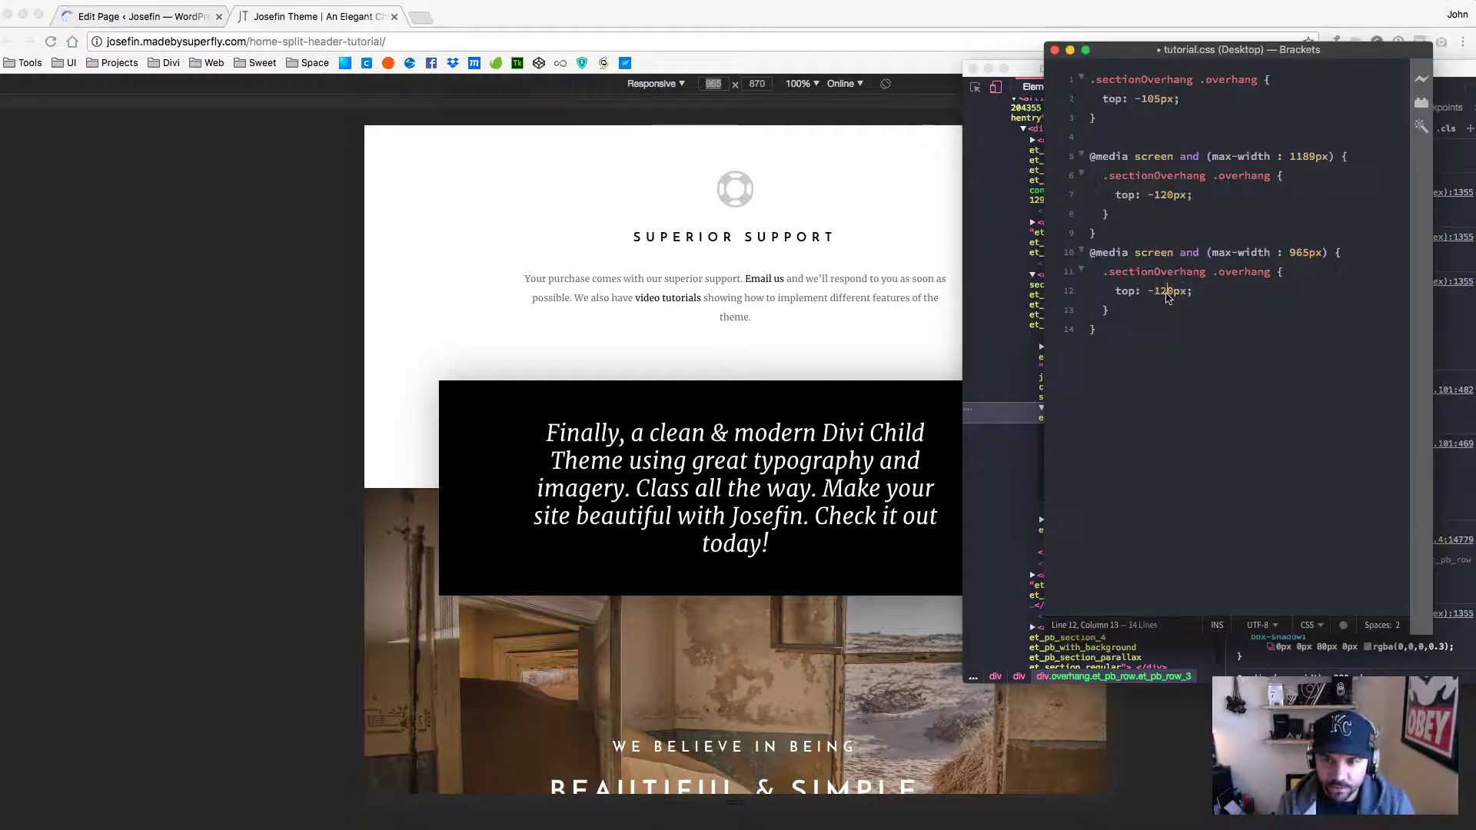
{"action": "key", "text": "BackSpace"}
{"action": "key", "text": "super+s"}
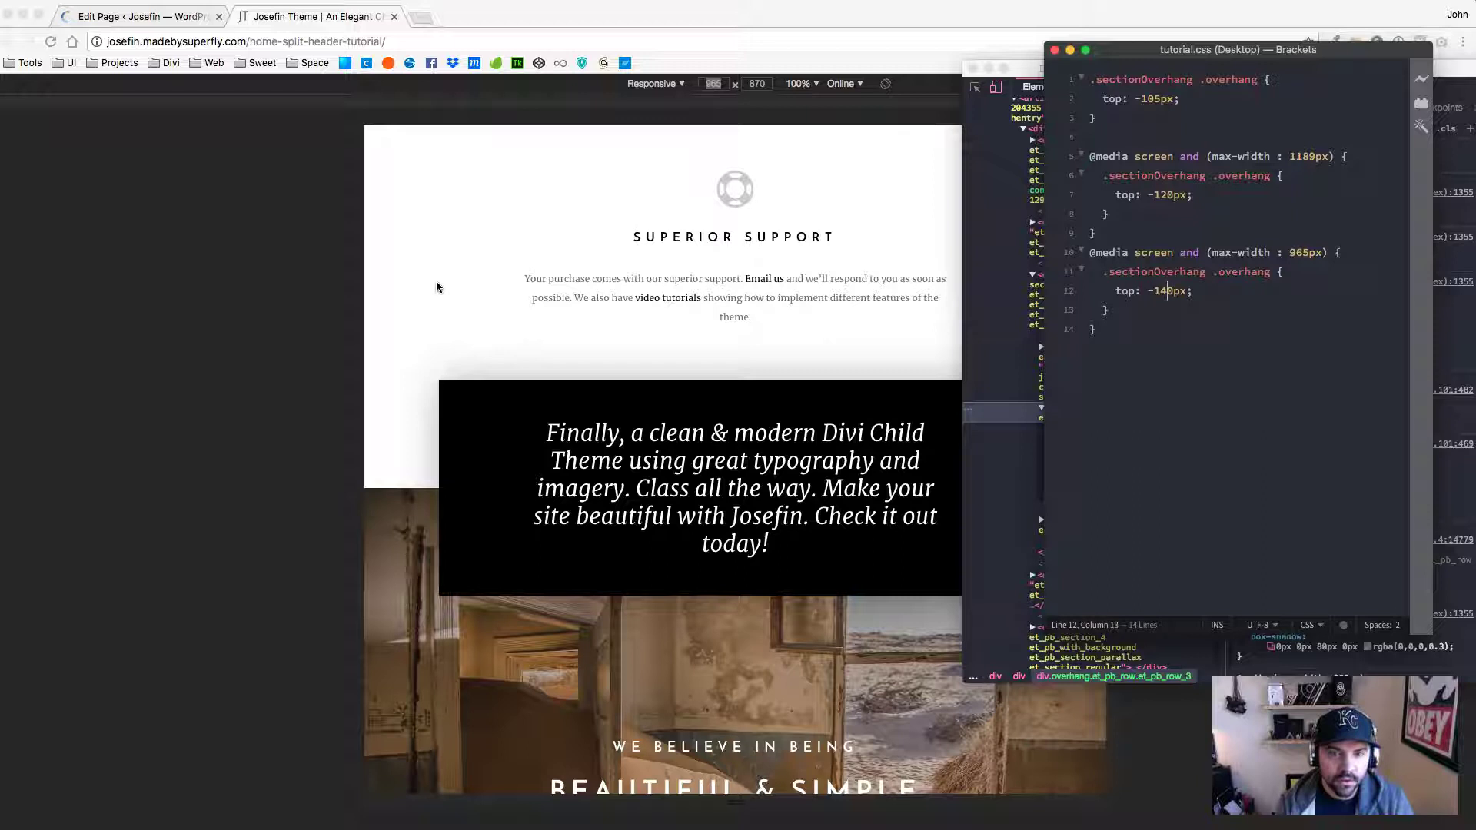
Return to Chrome, bring up the developer tools for the page, and move their window aside.
{"action": "left_click", "coordinate": [952, 261]}
{"action": "right_click", "coordinate": [1139, 615]}
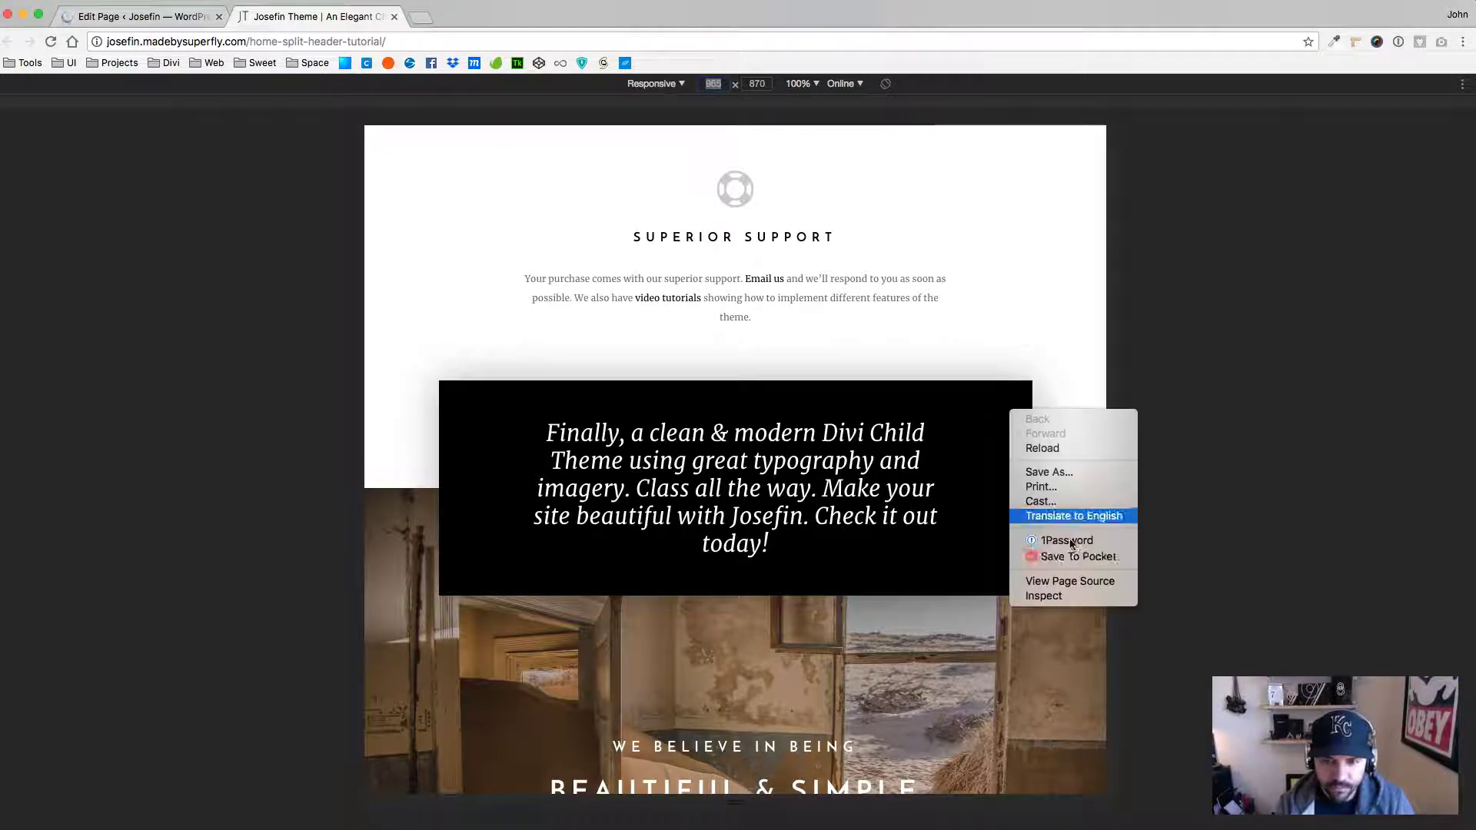
{"action": "left_click", "coordinate": [1076, 605]}
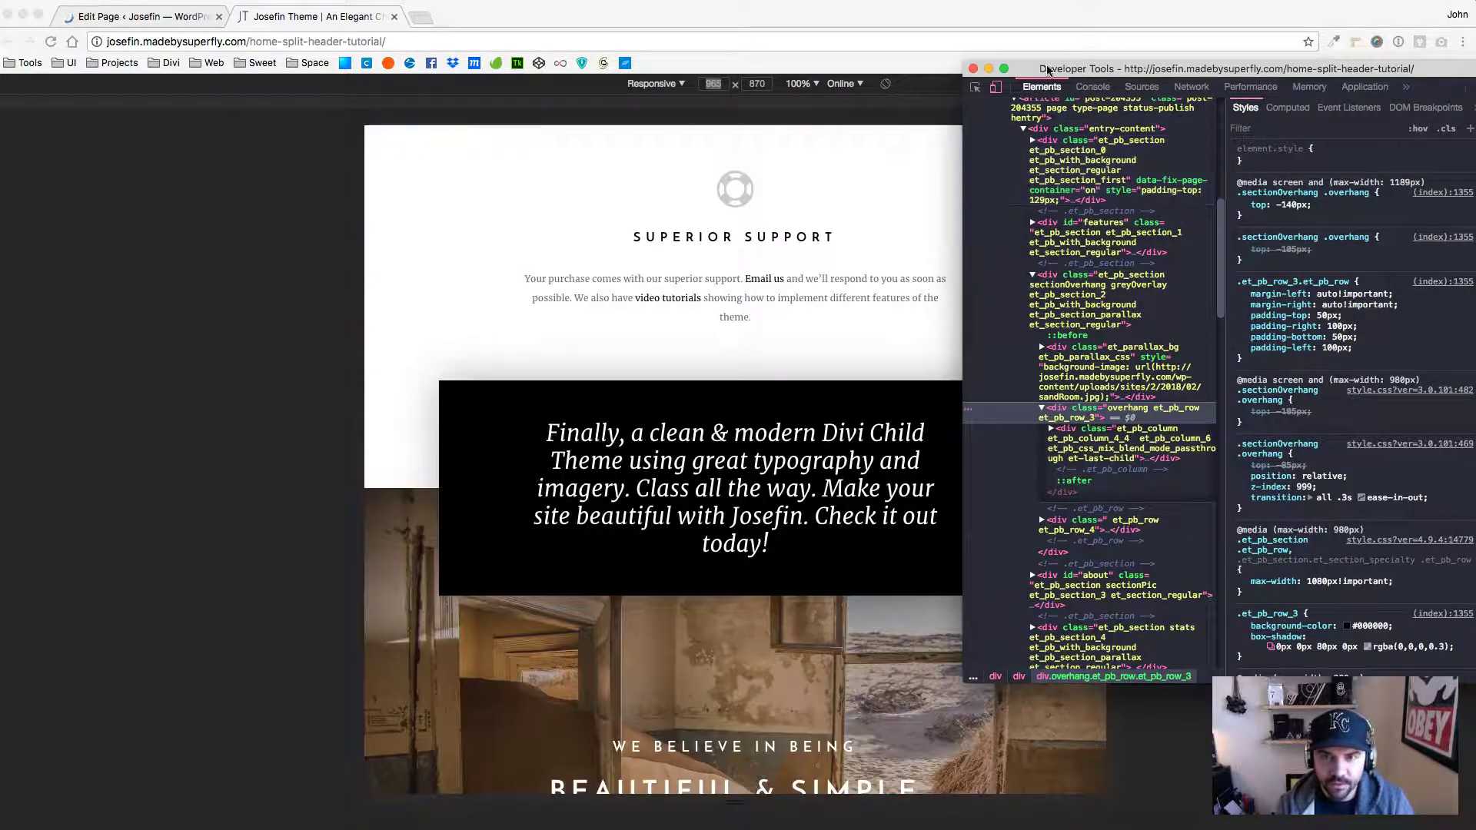
{"action": "left_click_drag", "start_coordinate": [1047, 71], "coordinate": [1088, 116]}
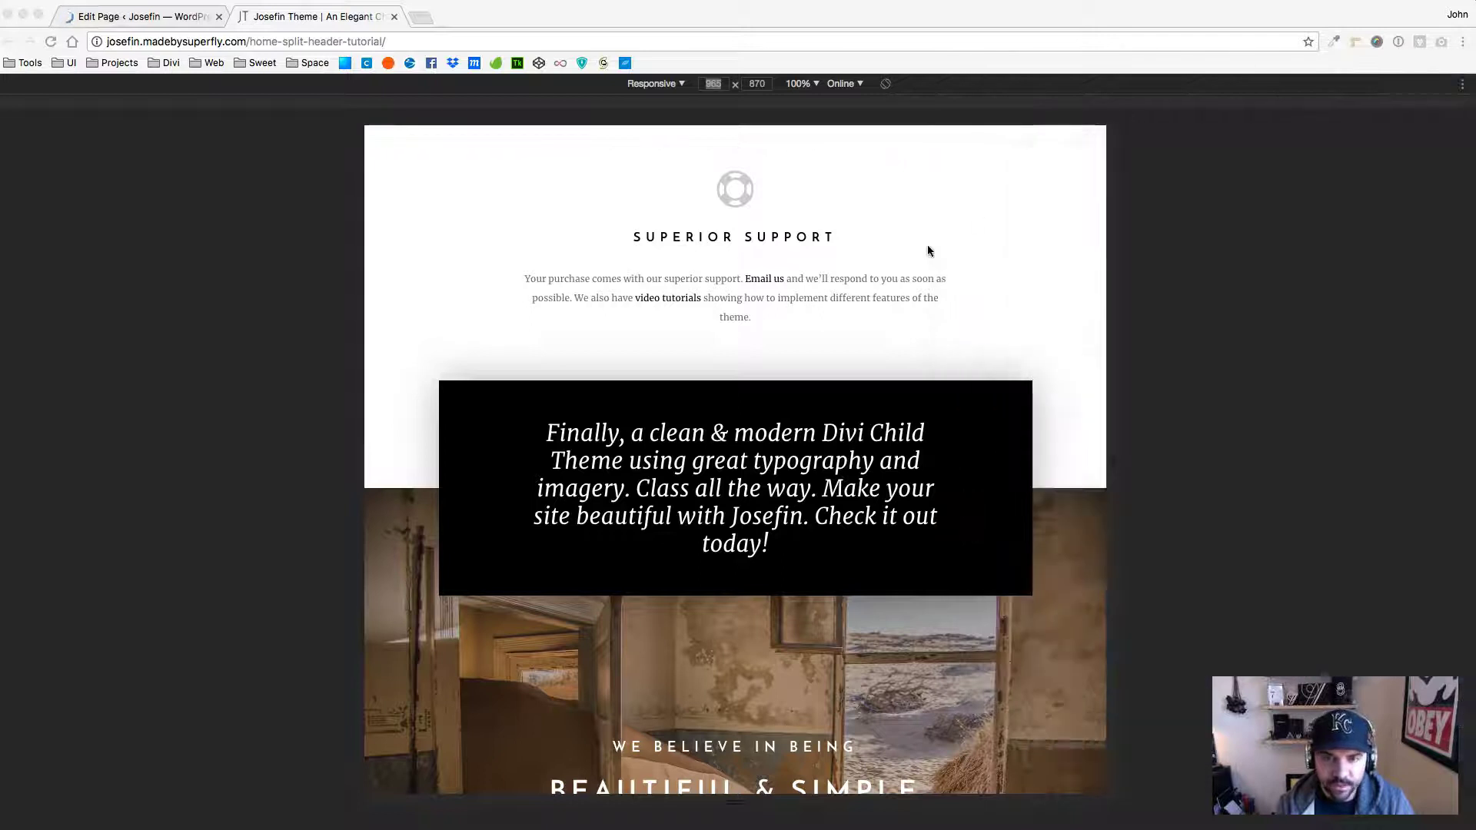
Narrow the emulated viewport gradually to 831 px to find the width where the tagline text wraps onto another line.
{"action": "left_click", "coordinate": [927, 244]}
{"action": "left_click_drag", "start_coordinate": [1116, 361], "coordinate": [1071, 363]}
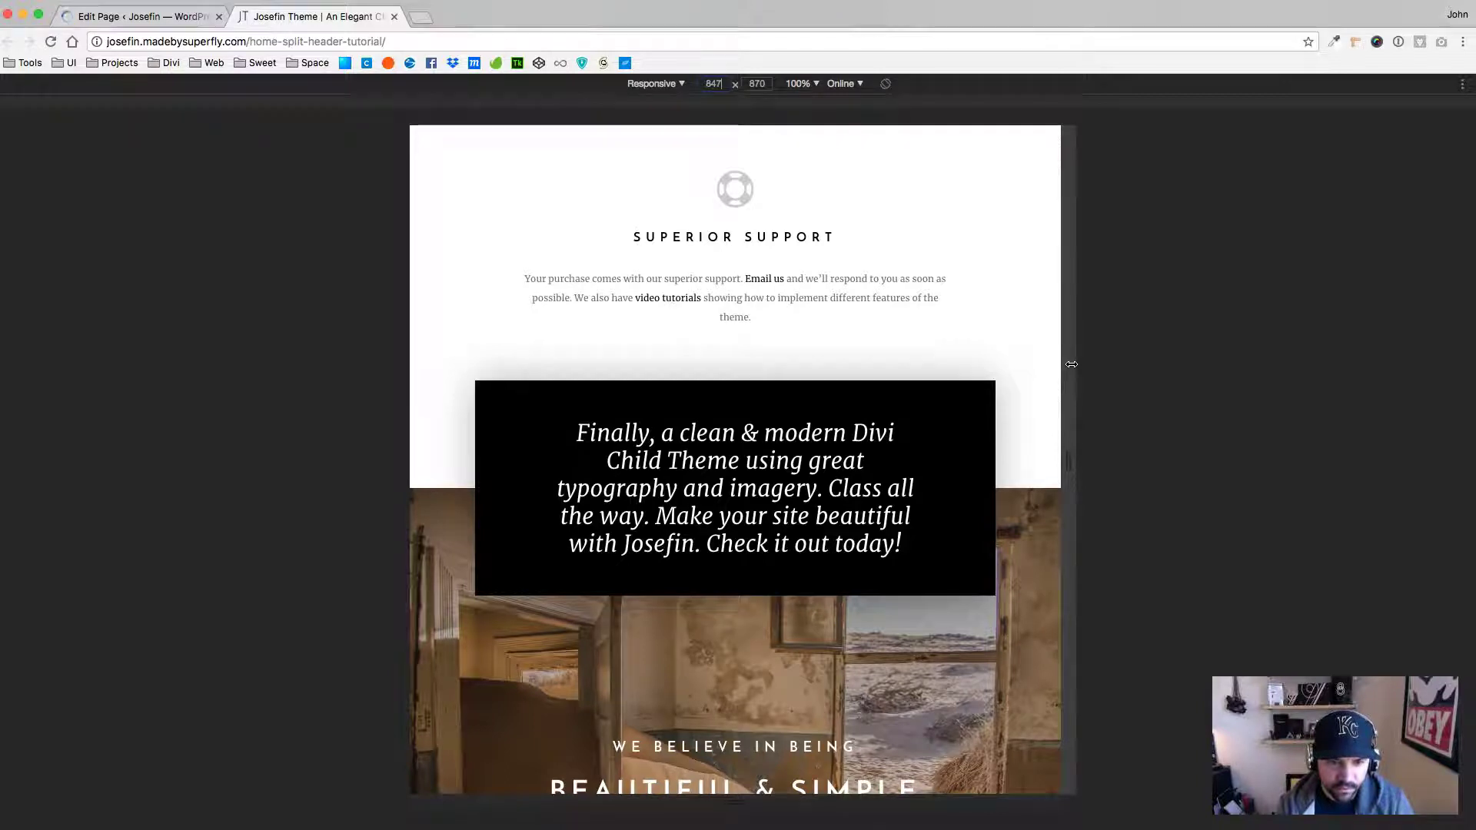
{"action": "left_click_drag", "start_coordinate": [1072, 364], "coordinate": [1064, 363]}
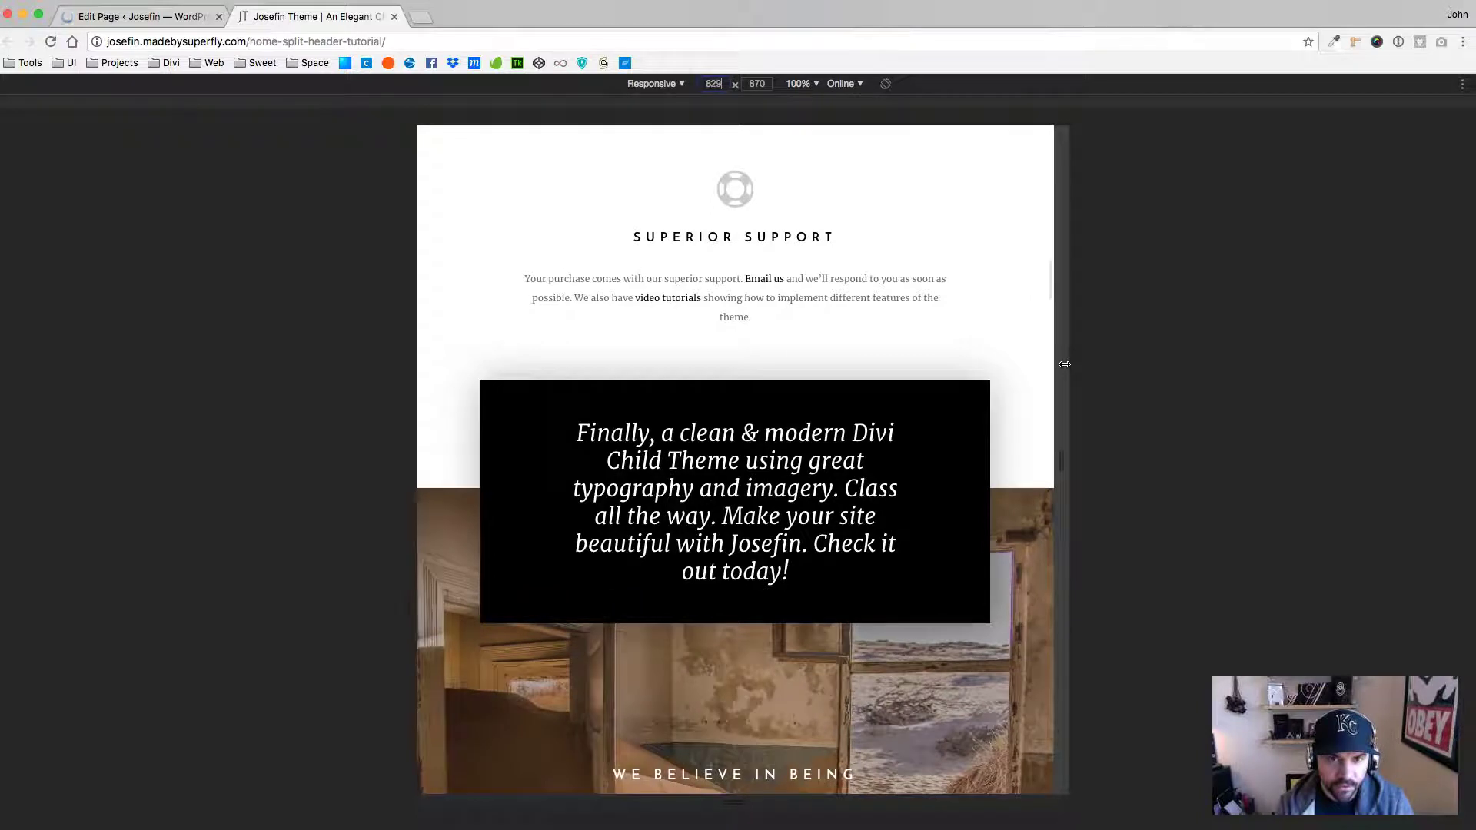
{"action": "left_click_drag", "start_coordinate": [1064, 286], "coordinate": [1069, 287]}
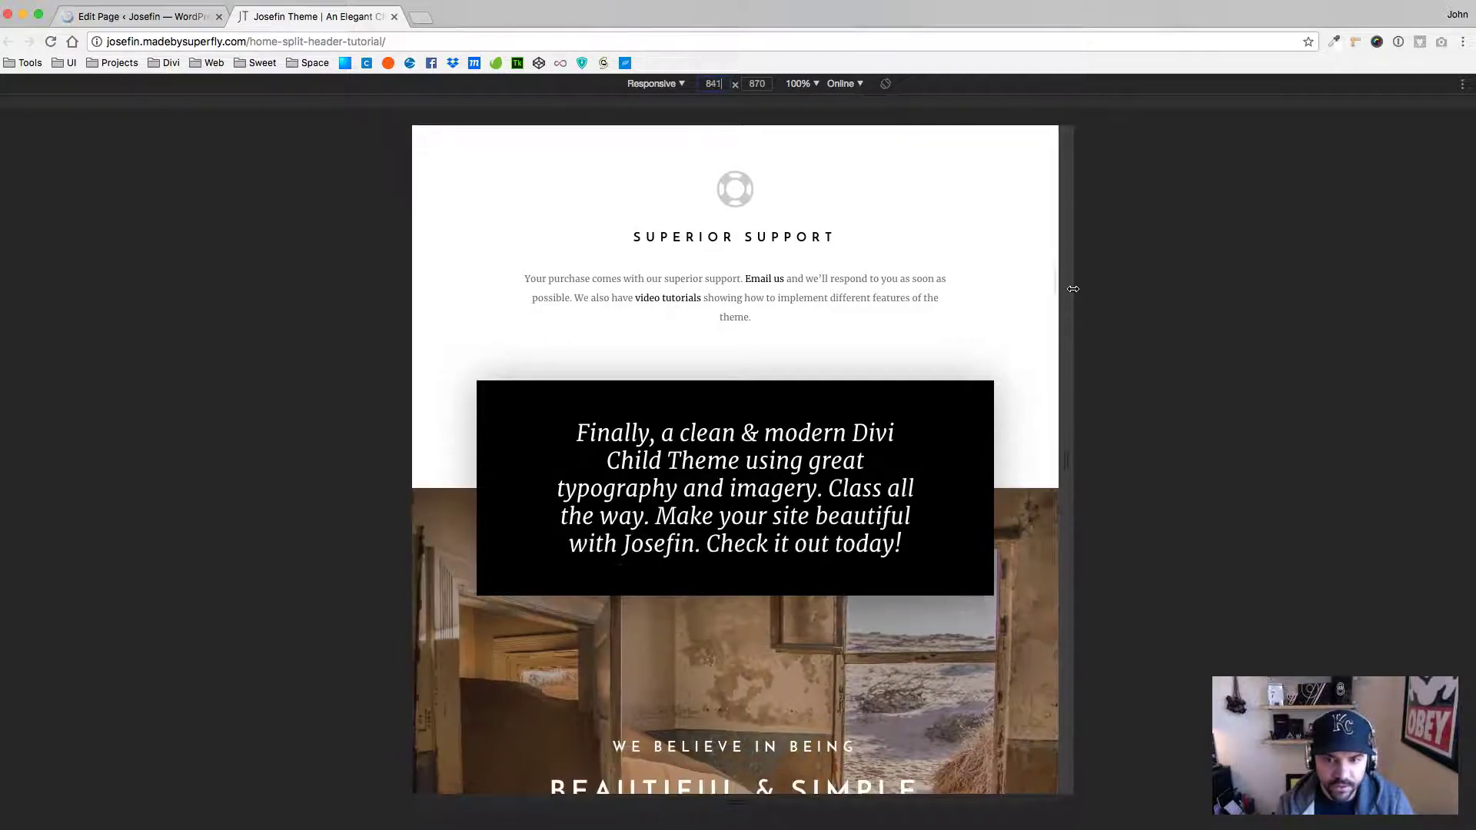
{"action": "key", "text": "Down"}
{"action": "key", "text": "Down"}
{"action": "key", "text": "Down"}
{"action": "key", "text": "Down"}
{"action": "key", "text": "Down"}
{"action": "key", "text": "Down"}
{"action": "key", "text": "Down"}
{"action": "key", "text": "Down"}
{"action": "key", "text": "Down"}
{"action": "key", "text": "Down"}
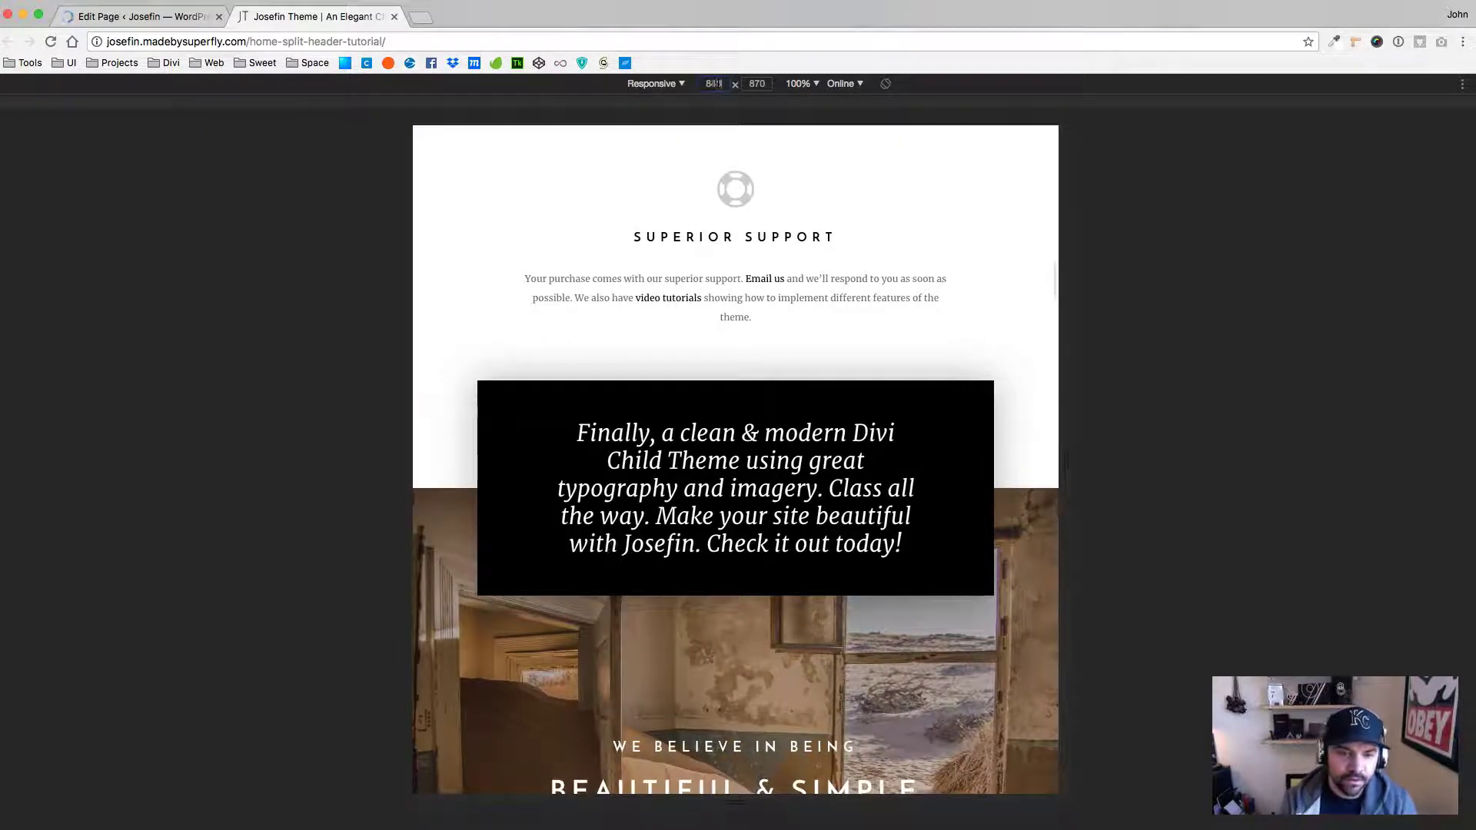
{"action": "key", "text": "Down"}
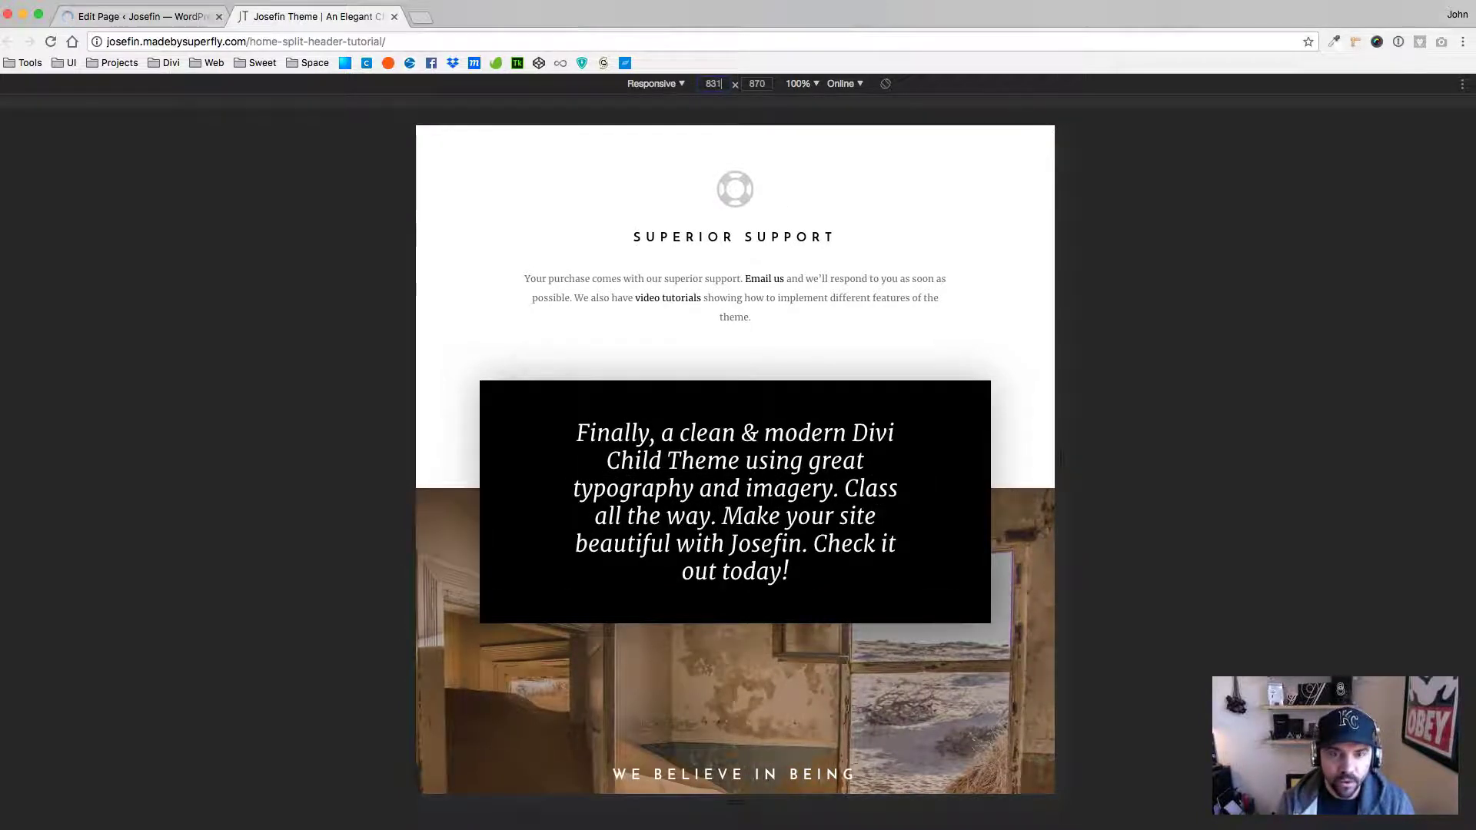
Switch to Brackets and duplicate the 965px media query directly below itself.
{"action": "key", "text": "super+Tab"}
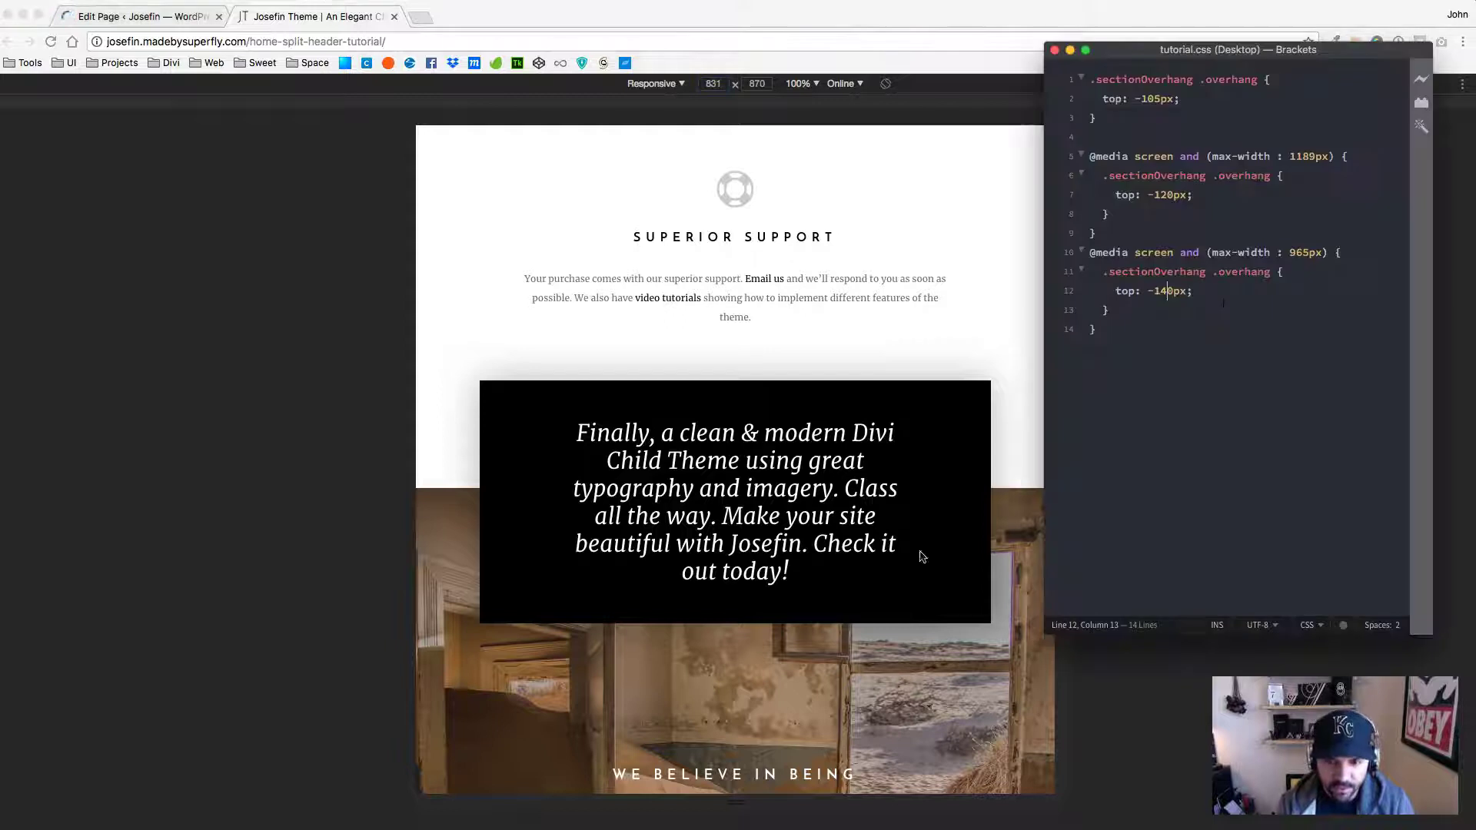
{"action": "left_click_drag", "start_coordinate": [1109, 332], "coordinate": [1065, 264]}
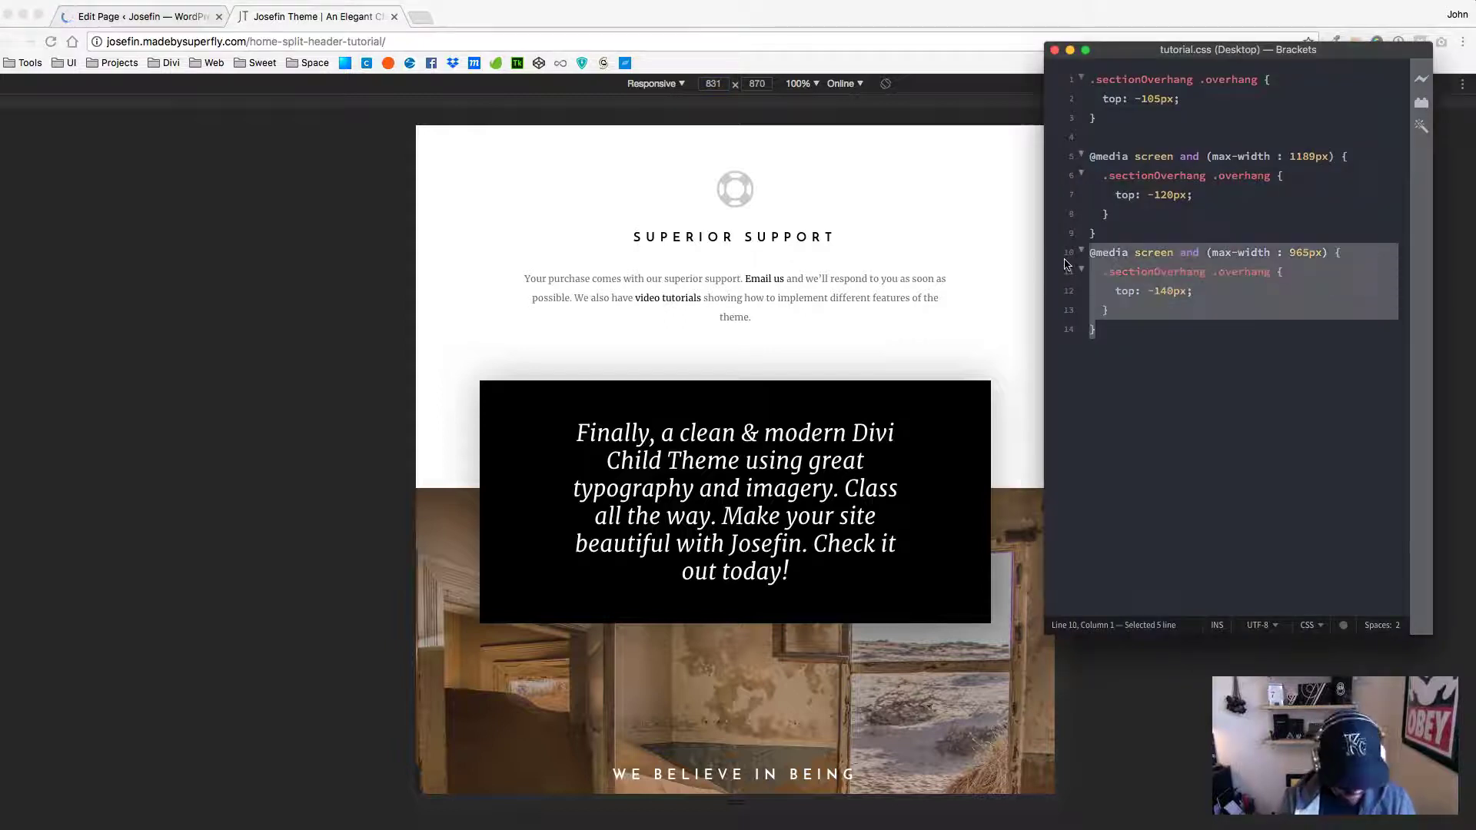
{"action": "key", "text": "super+c"}
{"action": "key", "text": "Right"}
{"action": "key", "text": "Return"}
{"action": "key", "text": "super+v"}
Set the max-width of the newly duplicated media query to 831px.
{"action": "left_click", "coordinate": [1307, 349]}
{"action": "key", "text": "BackSpace"}
{"action": "key", "text": "BackSpace"}
{"action": "key", "text": "BackSpace"}
{"action": "type", "text": "831"}
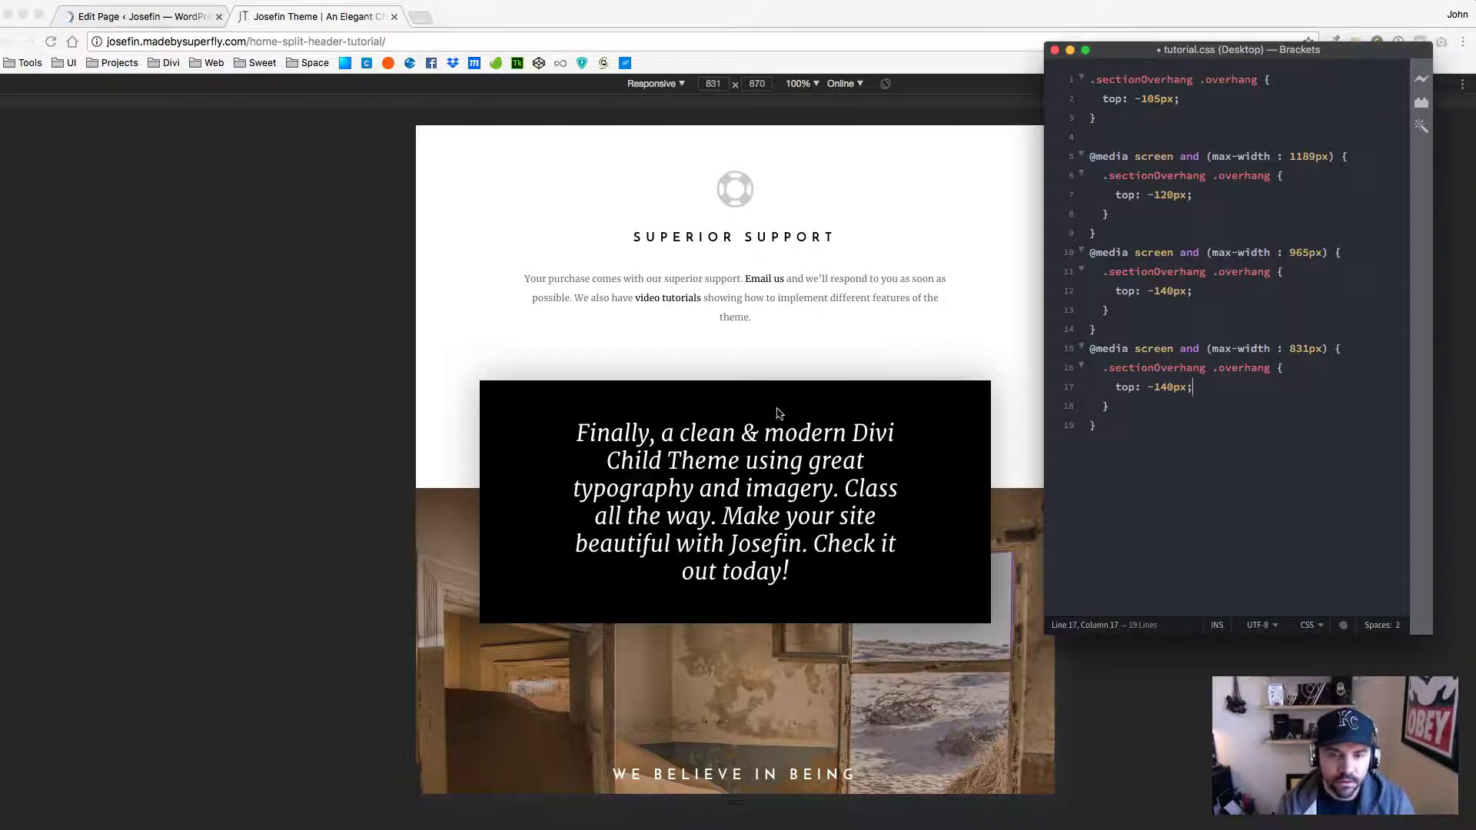
Return to Chrome, inspect the tagline row at 831 px, and set its top offset to -160px in the developer tools.
{"action": "right_click", "coordinate": [943, 393]}
{"action": "left_click", "coordinate": [965, 581]}
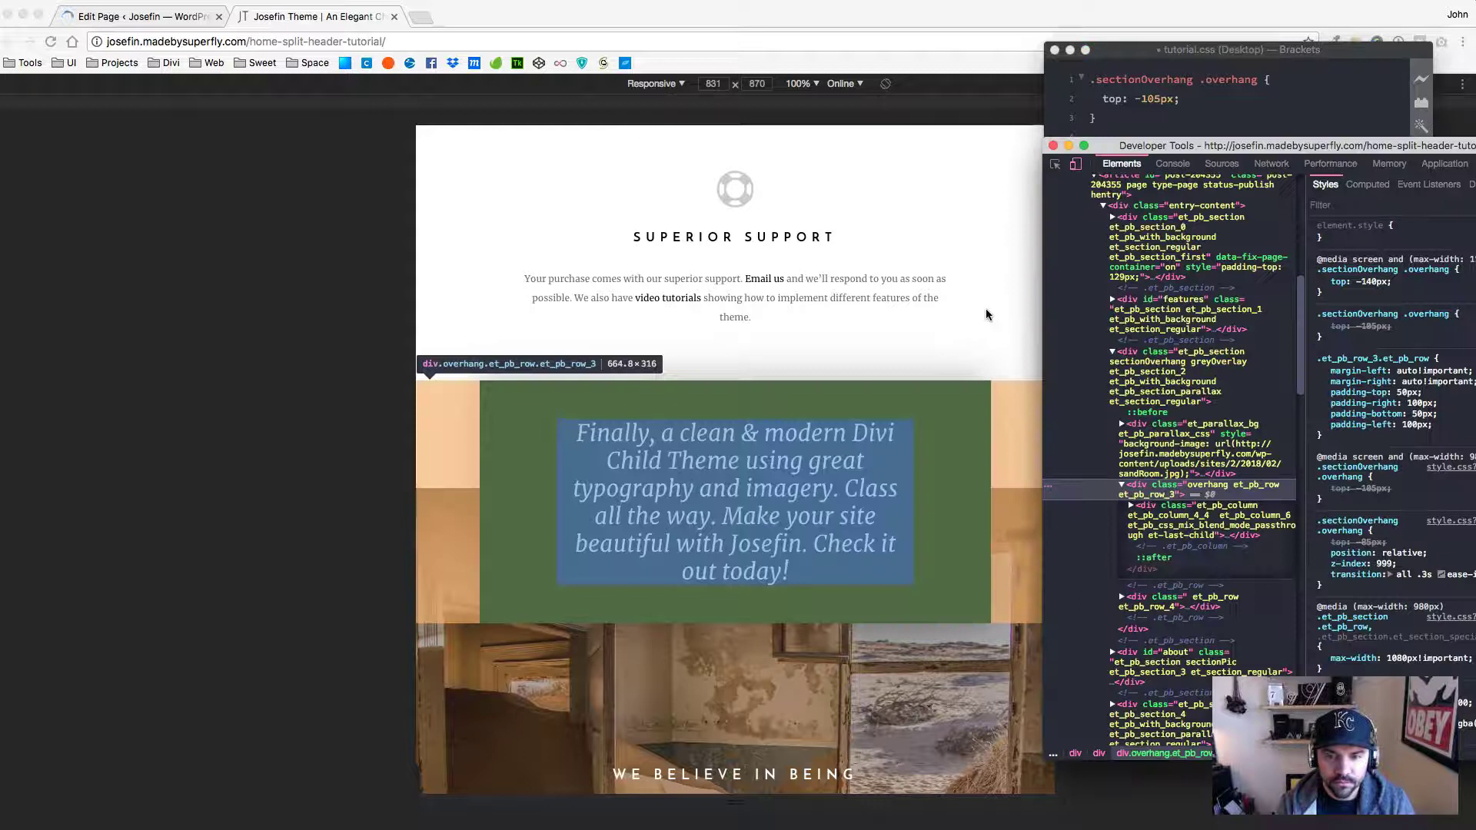
{"action": "left_click", "coordinate": [1374, 283]}
{"action": "key", "text": "Down"}
{"action": "key", "text": "Down"}
{"action": "key", "text": "Down"}
{"action": "key", "text": "Down"}
{"action": "key", "text": "Down"}
{"action": "key", "text": "Down"}
{"action": "key", "text": "Down"}
{"action": "key", "text": "Down"}
{"action": "key", "text": "Down"}
{"action": "key", "text": "Down"}
{"action": "key", "text": "Down"}
{"action": "key", "text": "Down"}
{"action": "key", "text": "Down"}
{"action": "key", "text": "Down"}
{"action": "key", "text": "Down"}
{"action": "key", "text": "Down"}
{"action": "key", "text": "Down"}
{"action": "key", "text": "Down"}
{"action": "key", "text": "Down"}
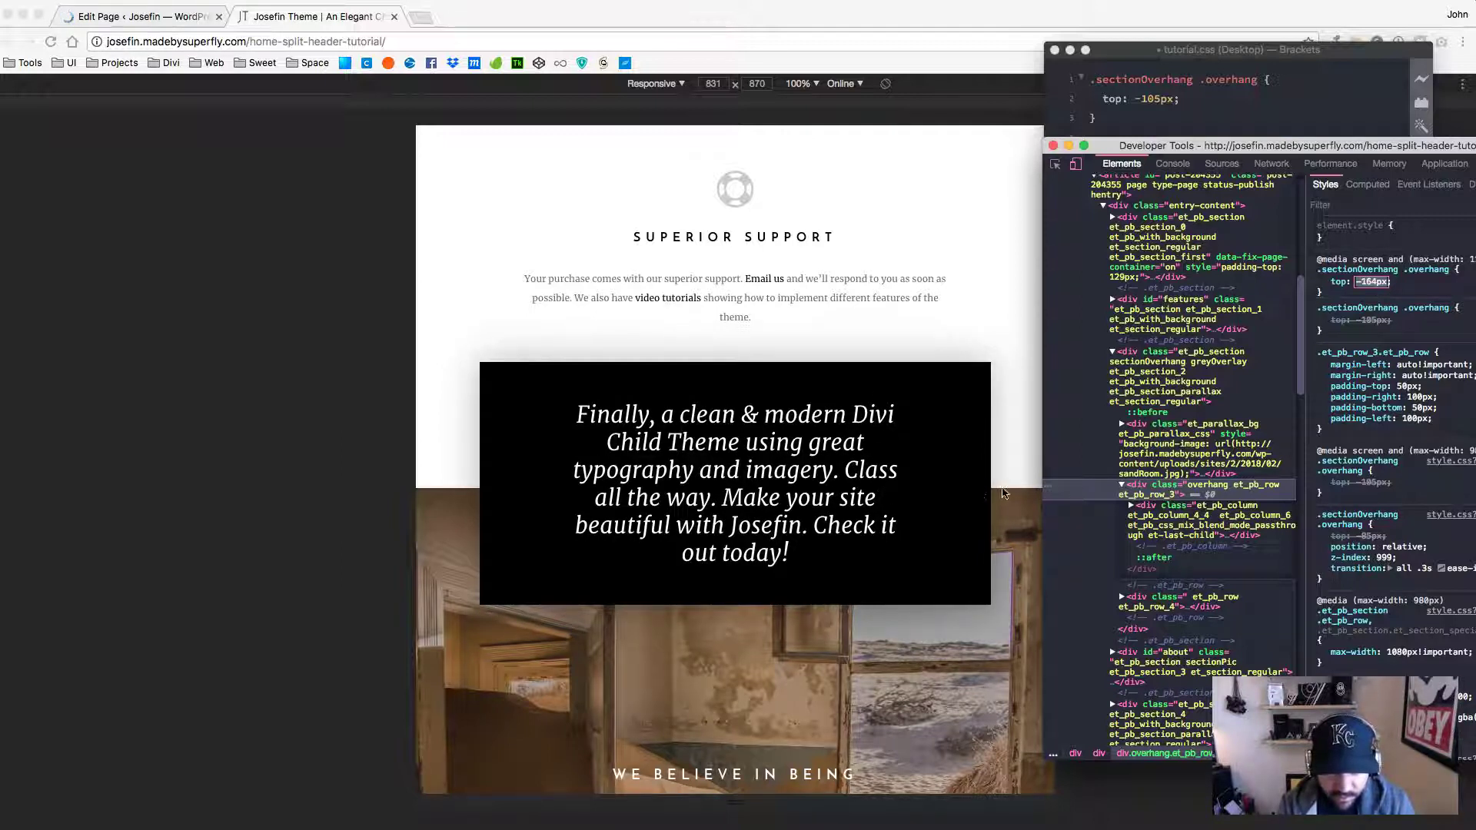
{"action": "key", "text": "Up"}
{"action": "key", "text": "Up"}
{"action": "key", "text": "Up"}
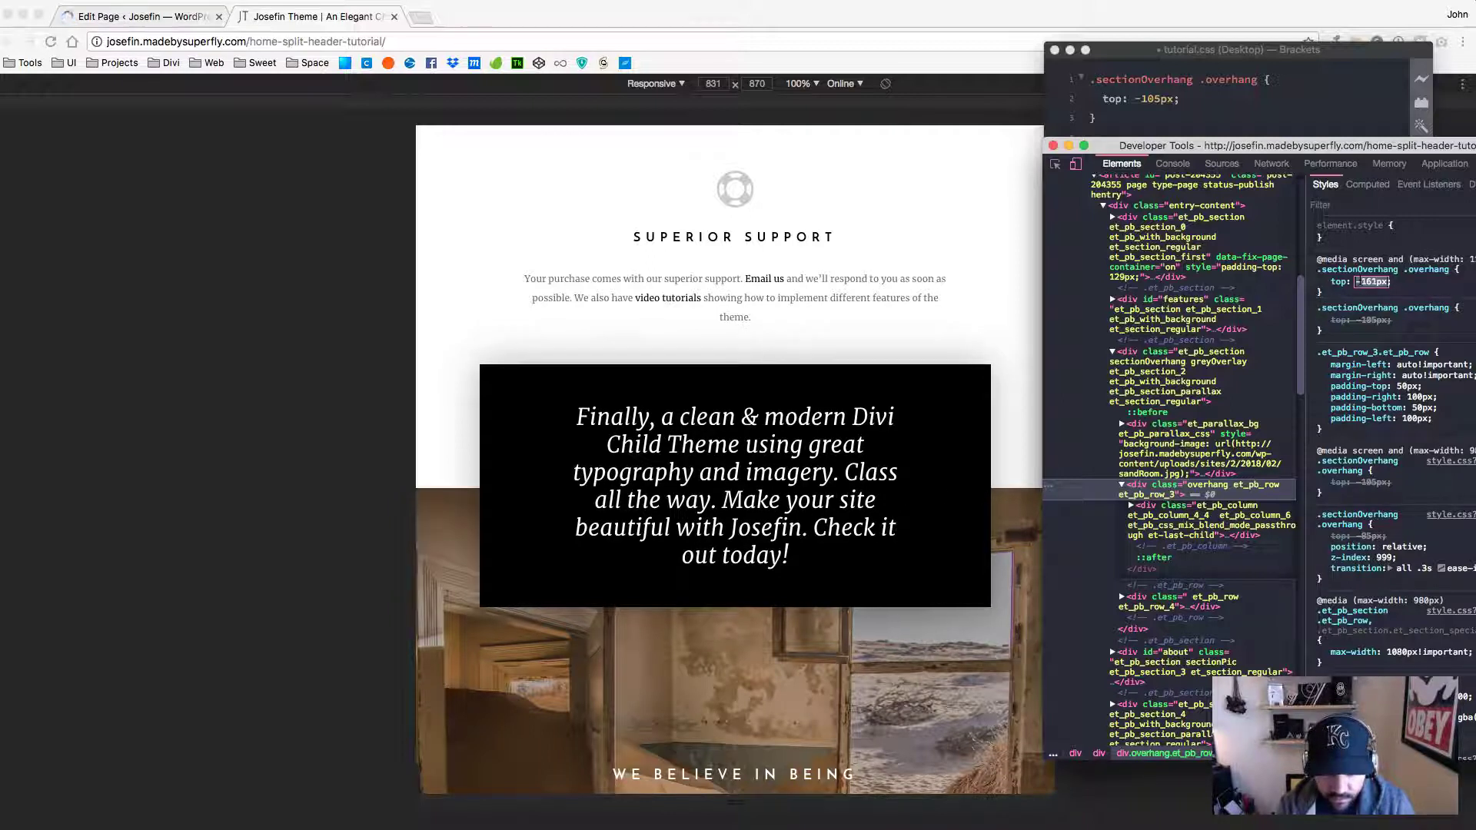
{"action": "key", "text": "Up"}
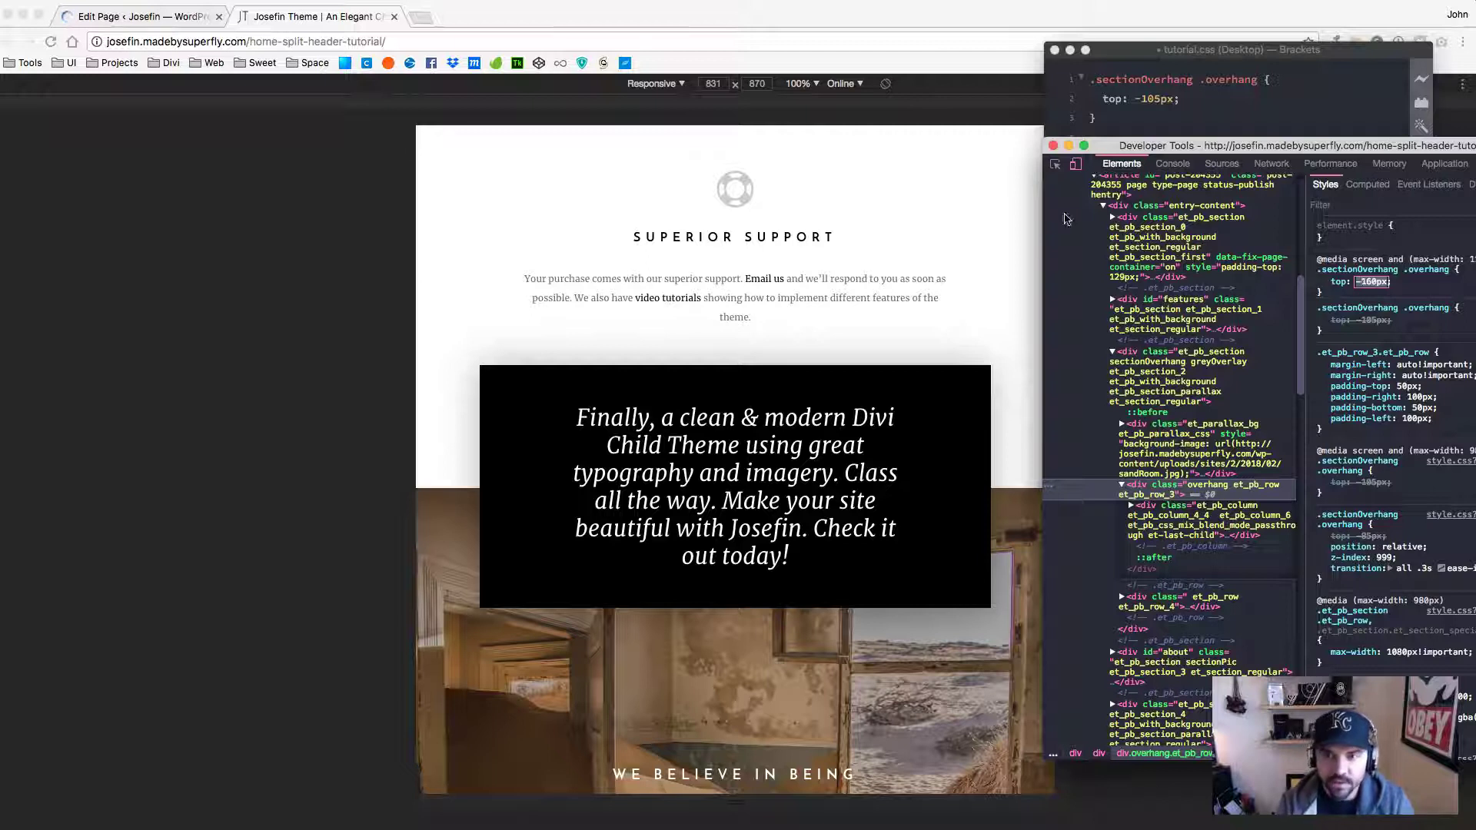
Switch to Brackets, set the top offset in the 831px media query to -160px, and save the stylesheet.
{"action": "key", "text": "super+Tab"}
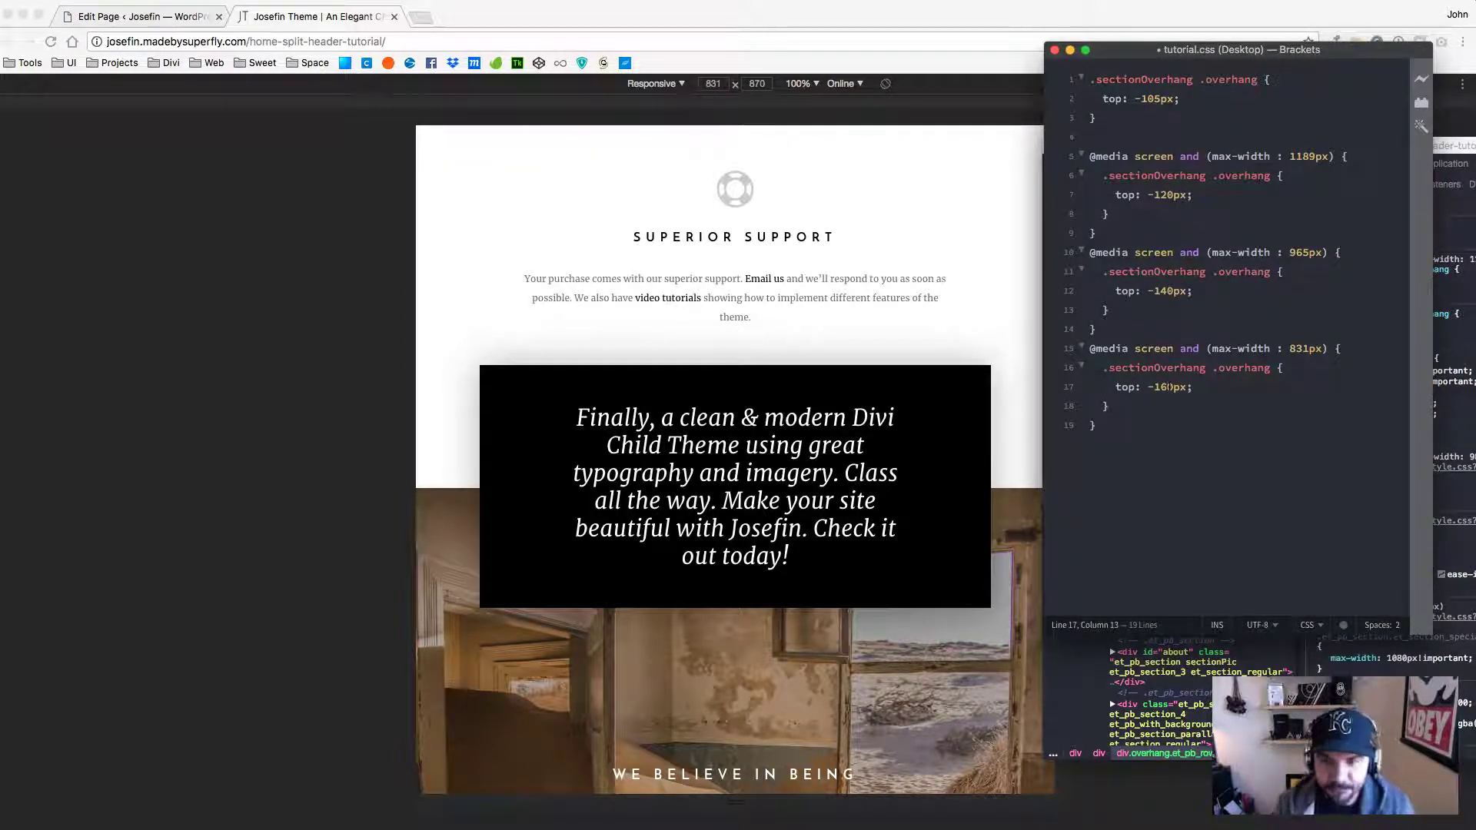
{"action": "key", "text": "super+s"}
Return to Chrome, narrow the emulated viewport to 767 px, and examine how the tagline row overlaps the section above.
{"action": "left_click", "coordinate": [970, 341]}
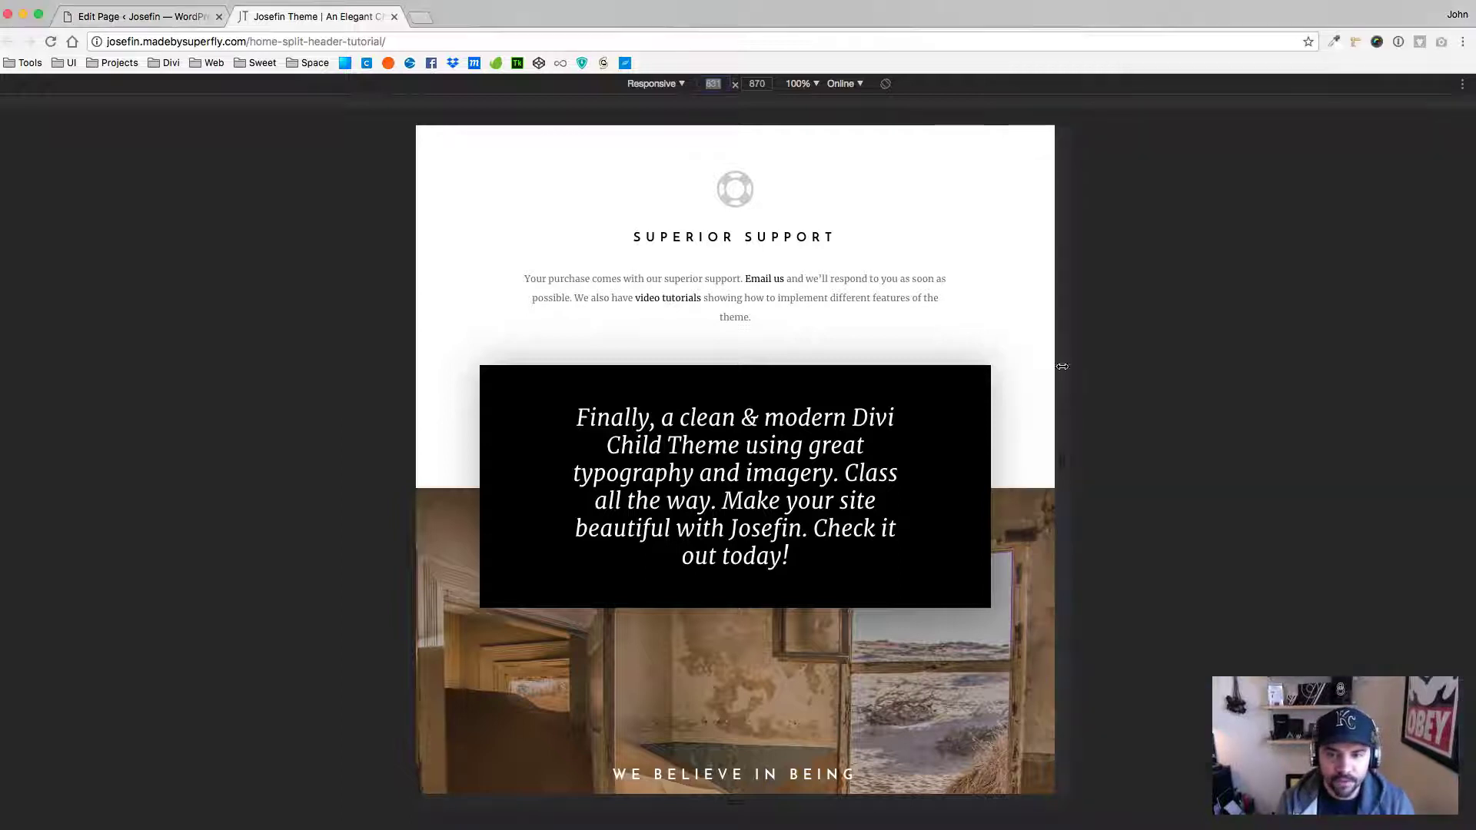
{"action": "left_click_drag", "start_coordinate": [1061, 471], "coordinate": [1037, 474]}
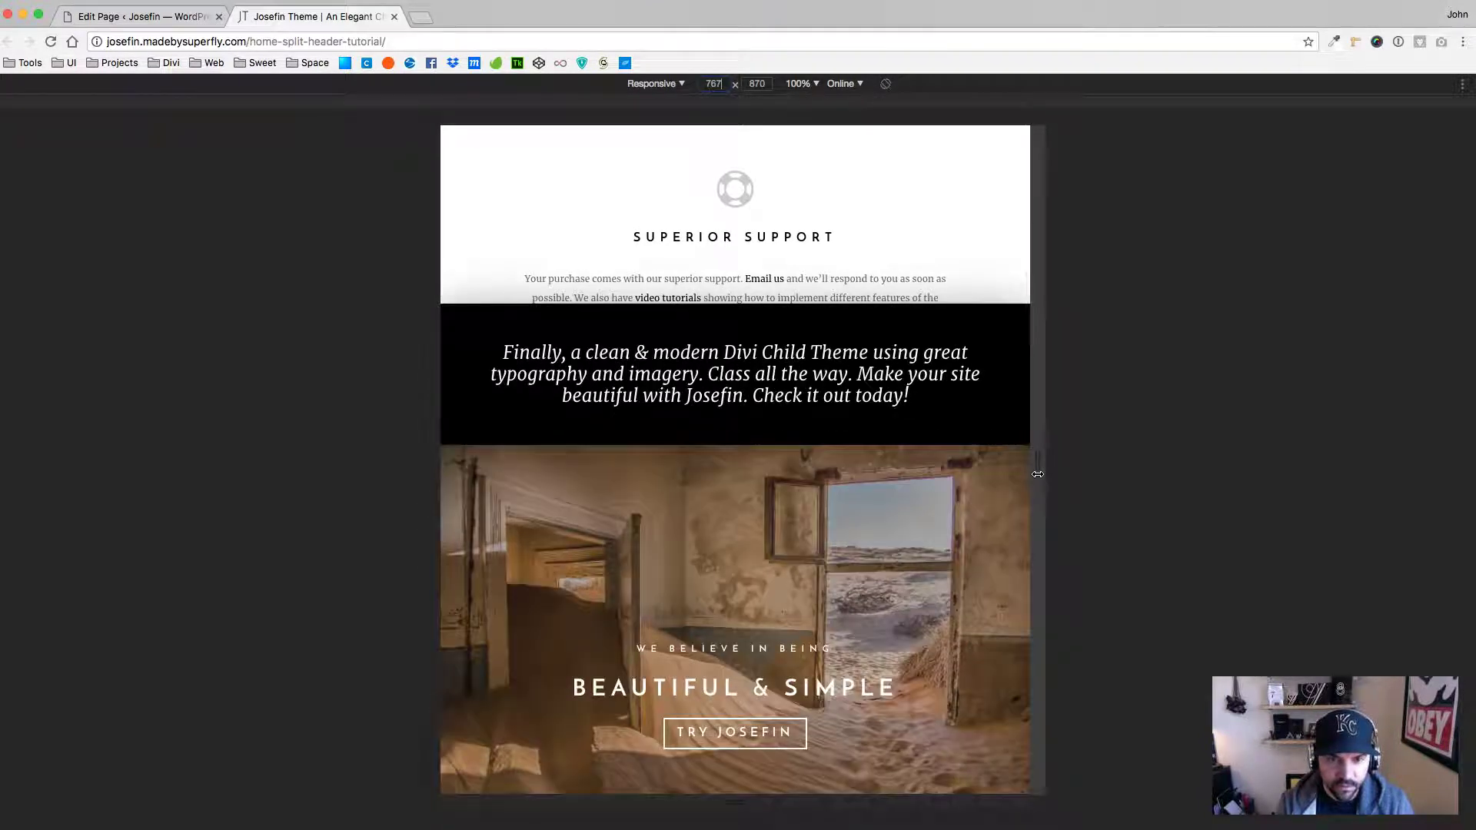
{"action": "scroll", "coordinate": [912, 449], "scroll_direction": "up", "scroll_amount": 3}
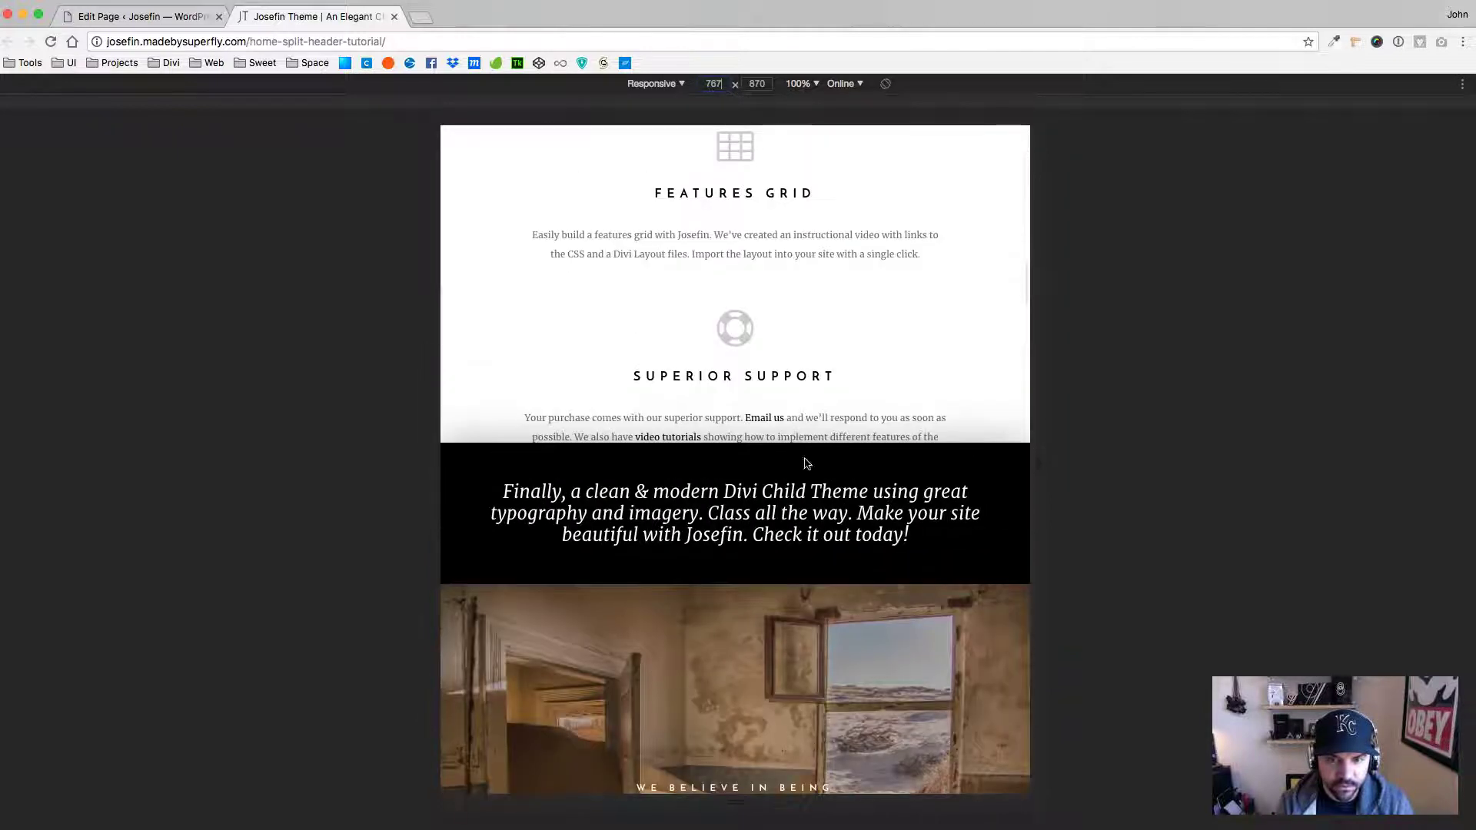
{"action": "scroll", "coordinate": [930, 476], "scroll_direction": "down", "scroll_amount": 6}
{"action": "scroll", "coordinate": [922, 536], "scroll_direction": "up", "scroll_amount": 2}
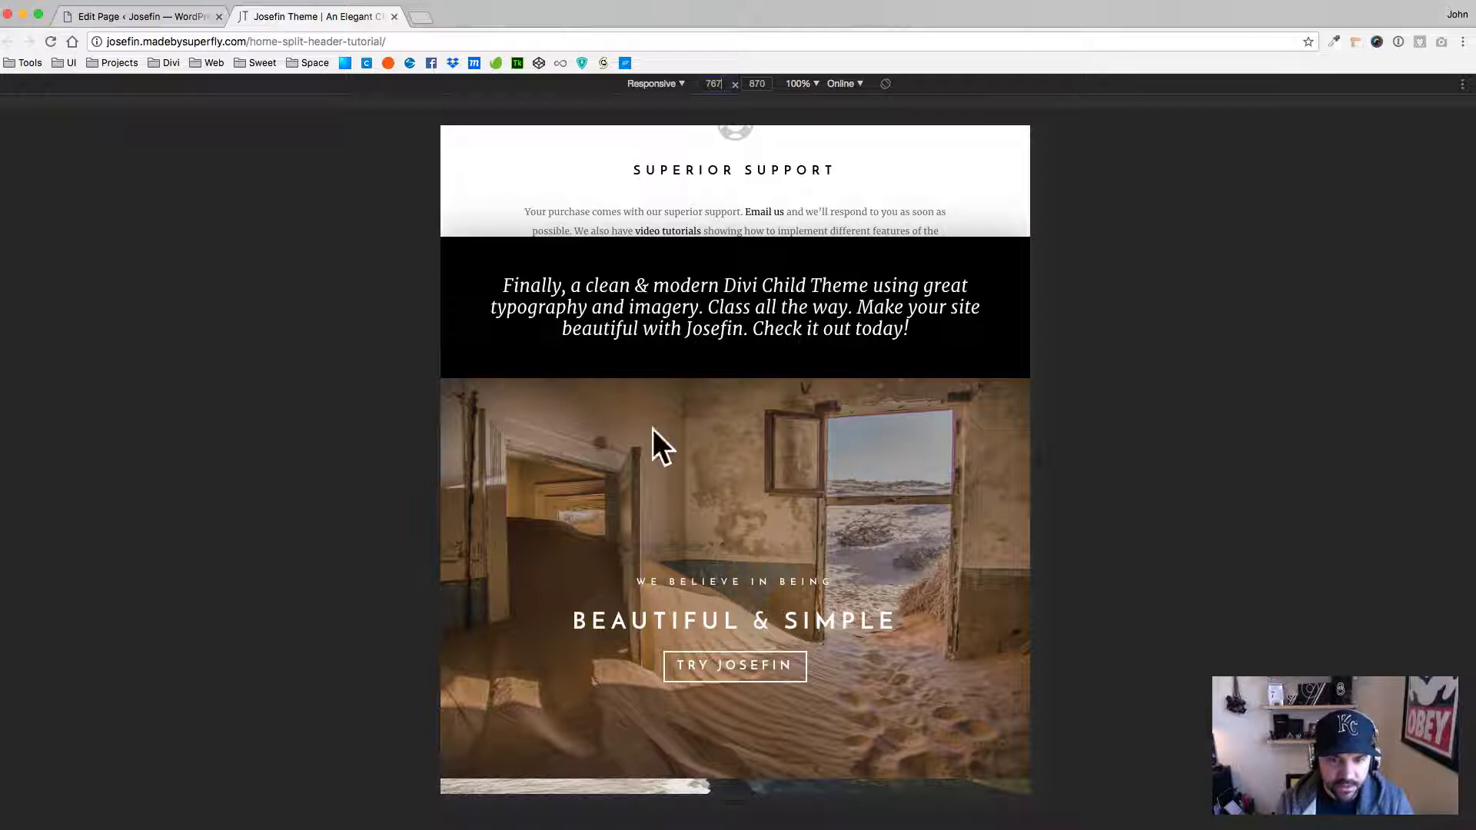
Inspect the tagline row at 767 px and add top: 0 to its element style in the developer tools.
{"action": "right_click", "coordinate": [1017, 249]}
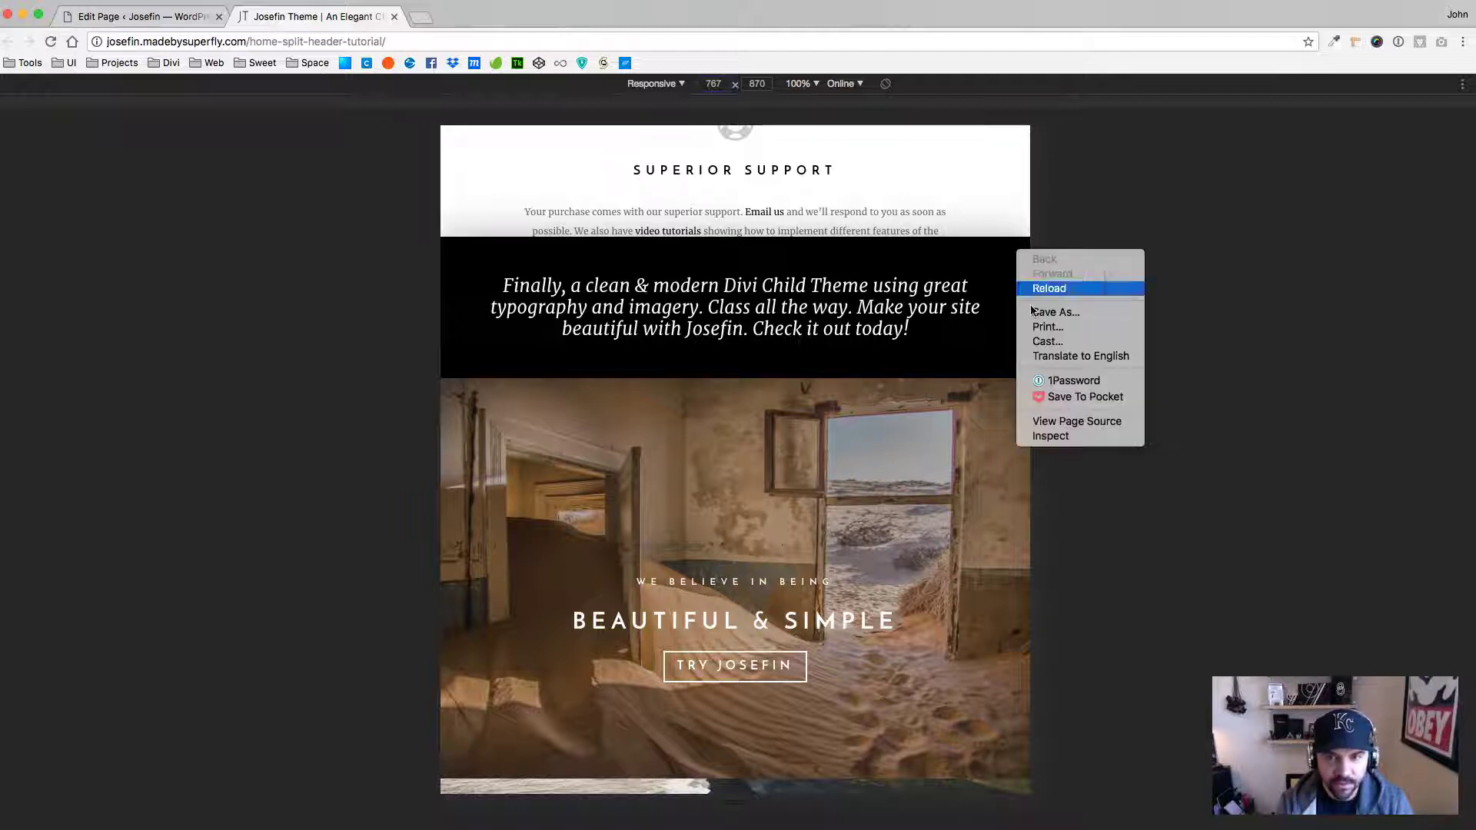
{"action": "left_click", "coordinate": [1060, 440]}
{"action": "left_click_drag", "start_coordinate": [1325, 146], "coordinate": [1224, 135]}
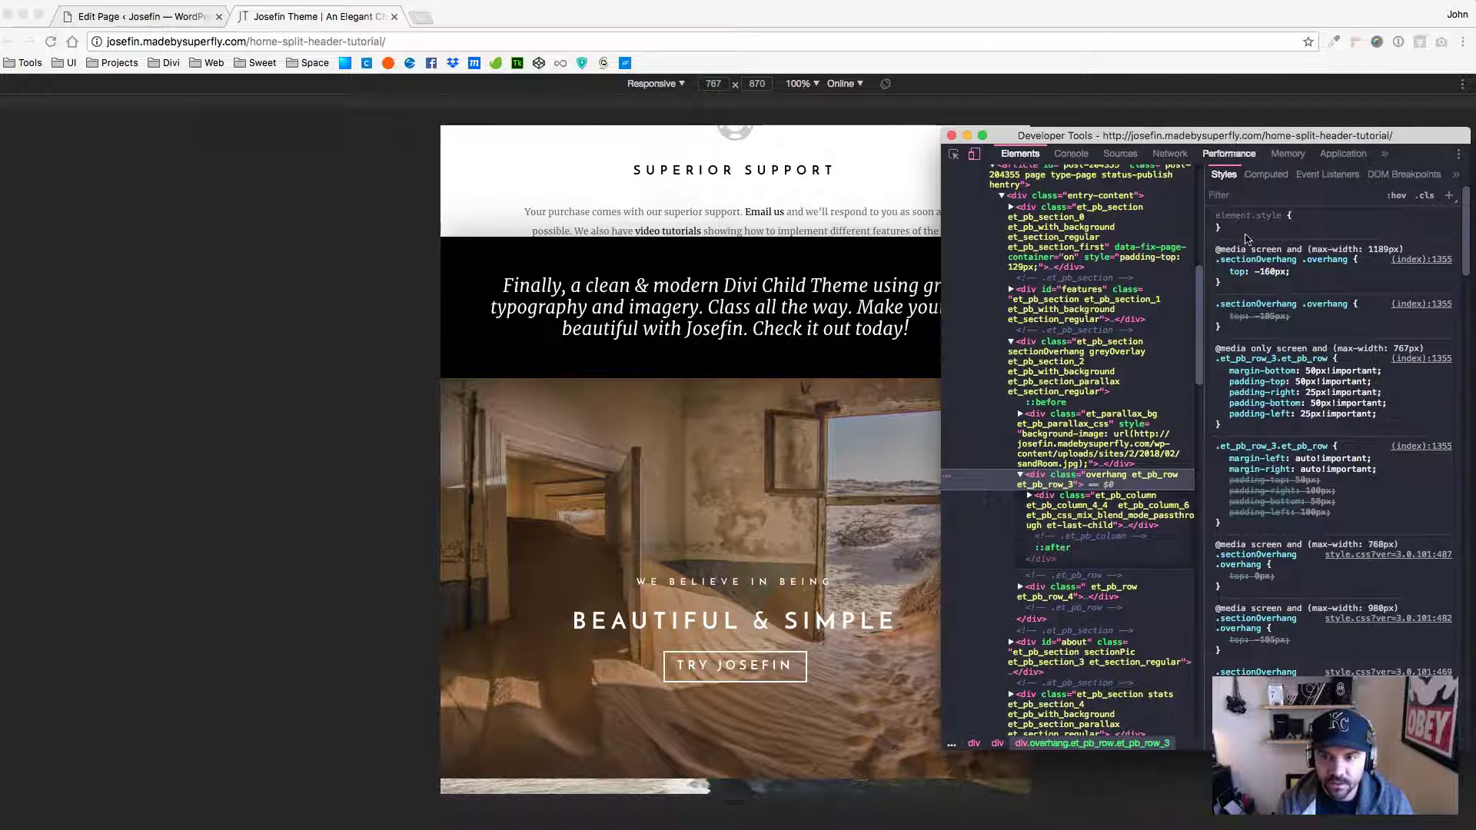
{"action": "left_click", "coordinate": [1272, 271]}
{"action": "left_click", "coordinate": [1249, 223]}
{"action": "left_click", "coordinate": [1250, 229]}
{"action": "type", "text": "top:0"}
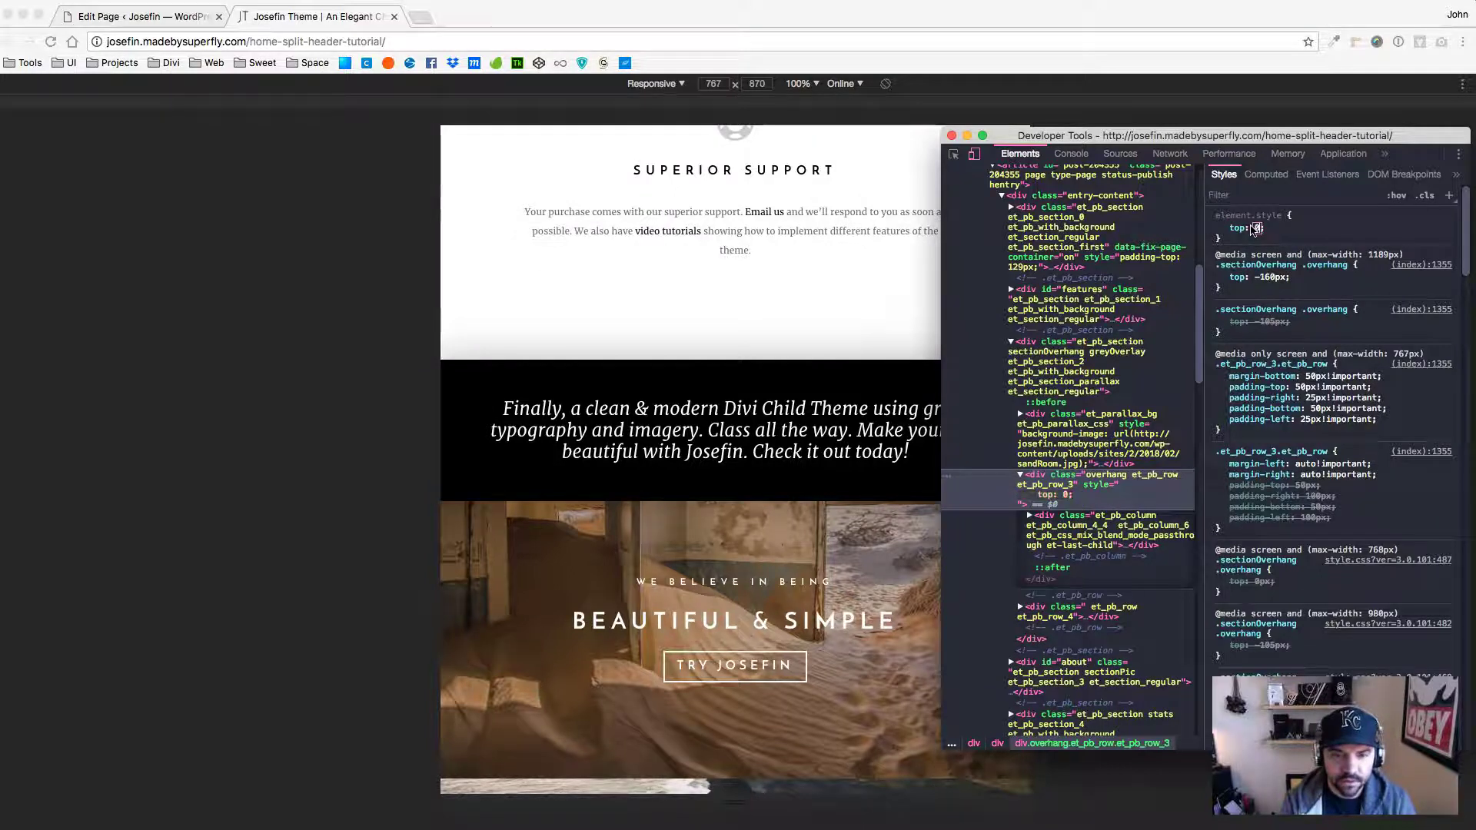
{"action": "scroll", "coordinate": [850, 293], "scroll_direction": "down", "scroll_amount": 2}
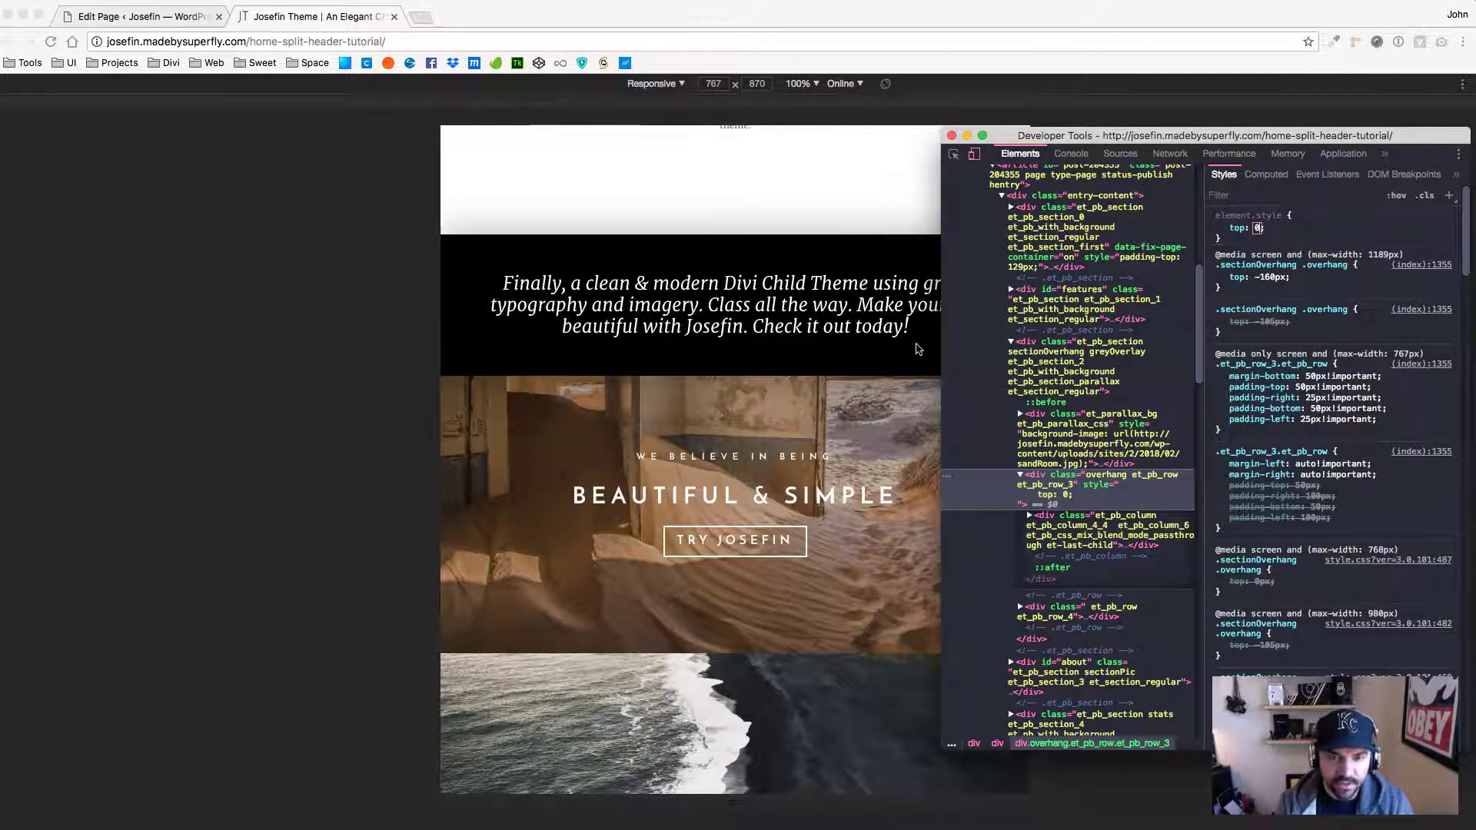
Compare the tagline row's layout at viewport widths of 768 px and 767 px.
{"action": "left_click", "coordinate": [721, 87]}
{"action": "key", "text": "Up"}
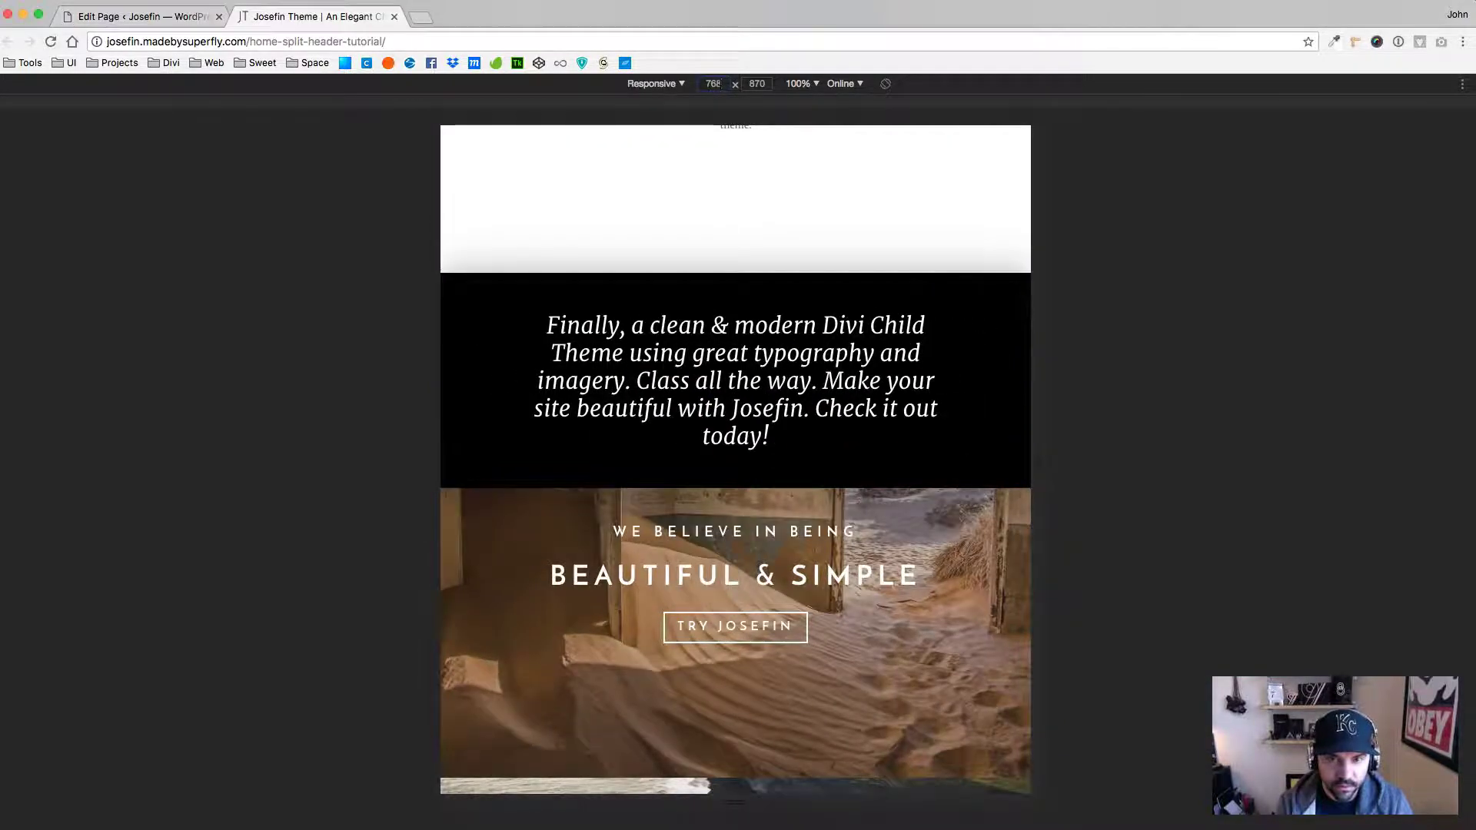
{"action": "key", "text": "Down"}
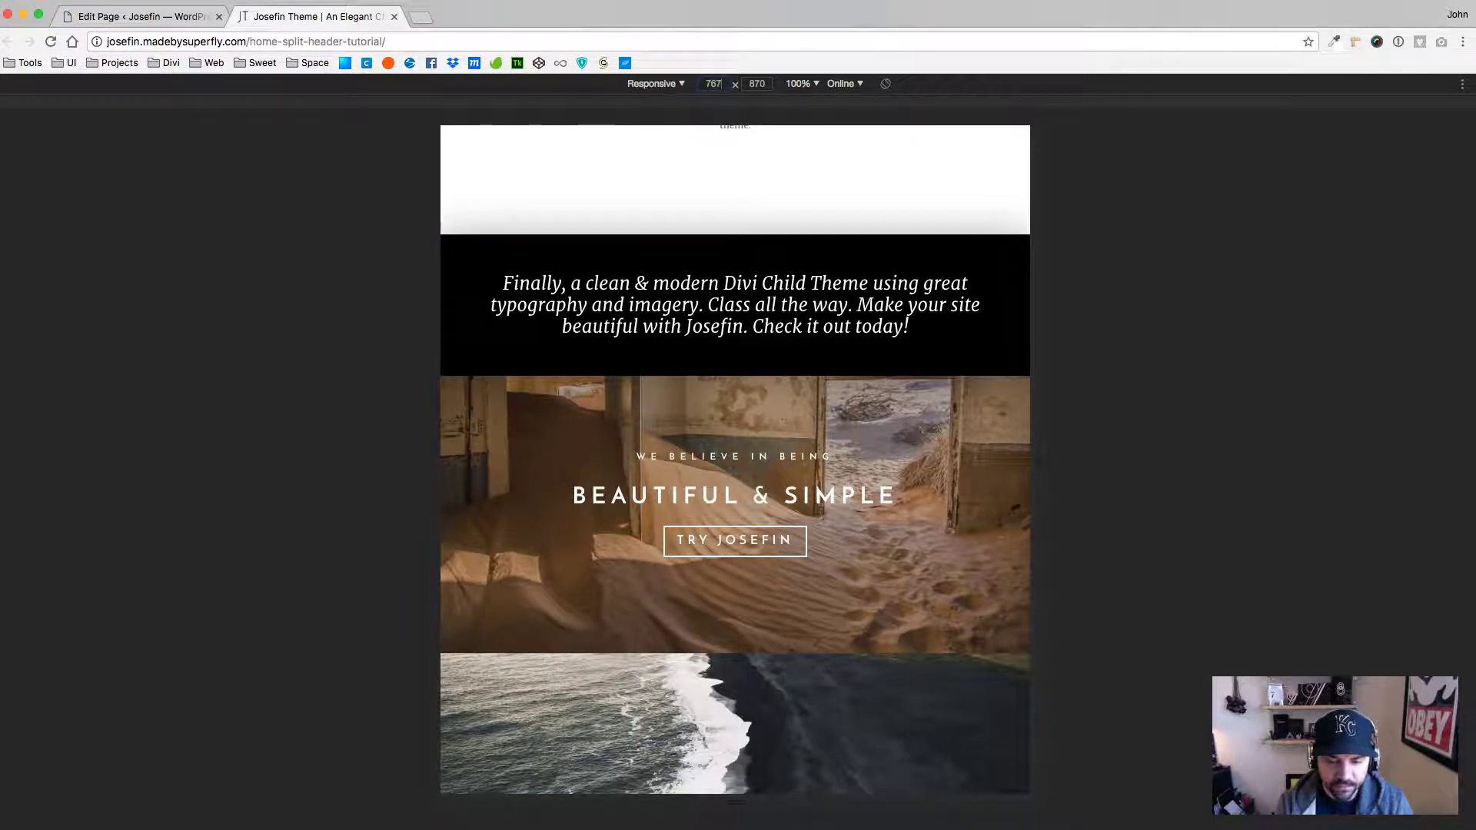
Switch to Brackets and duplicate the 831px media query directly below itself.
{"action": "key", "text": "super+Tab"}
{"action": "left_click_drag", "start_coordinate": [1096, 426], "coordinate": [1074, 356]}
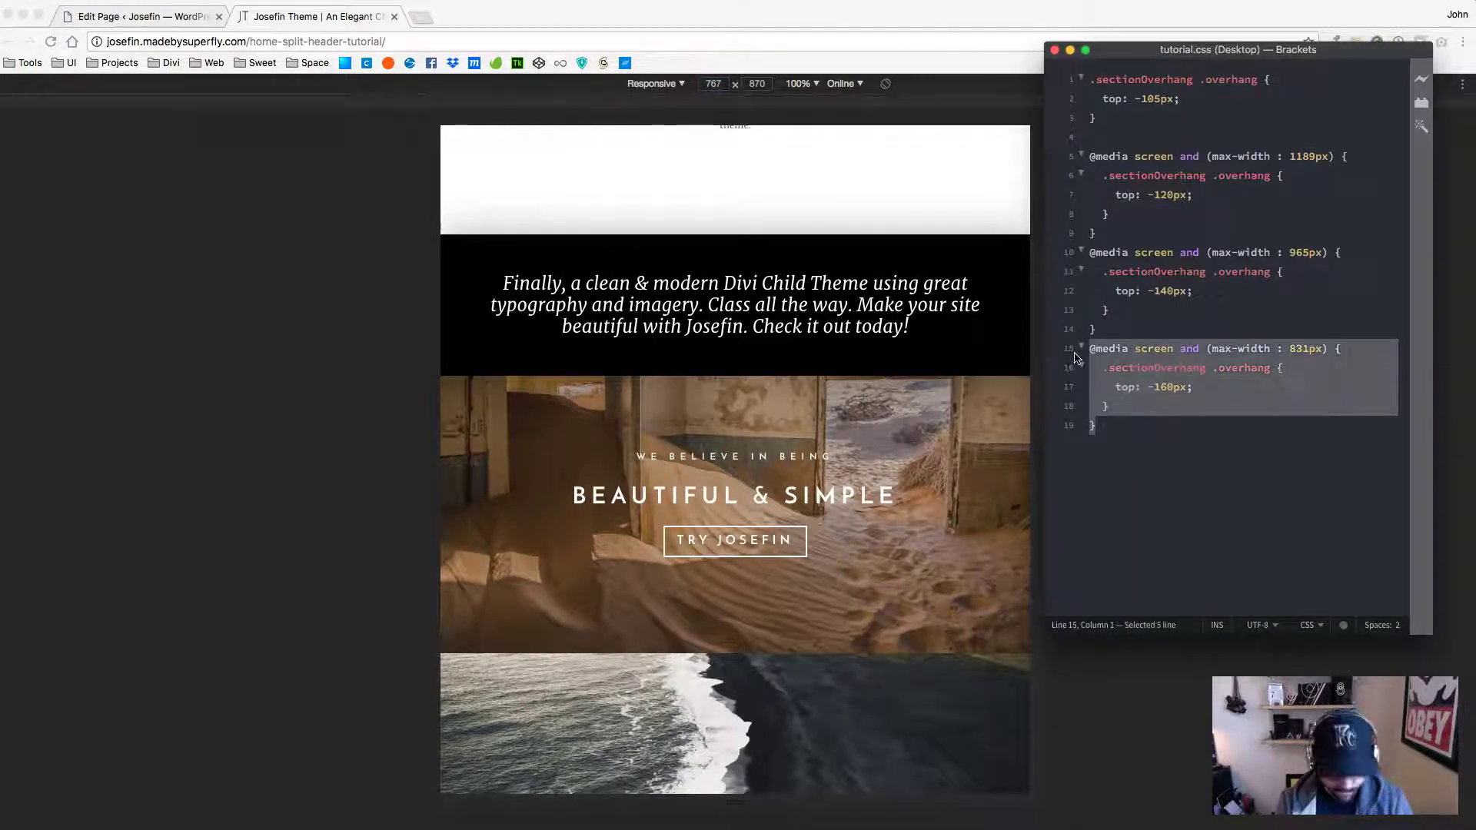
{"action": "key", "text": "super+c"}
{"action": "key", "text": "Right"}
{"action": "key", "text": "Return"}
{"action": "key", "text": "super+v"}
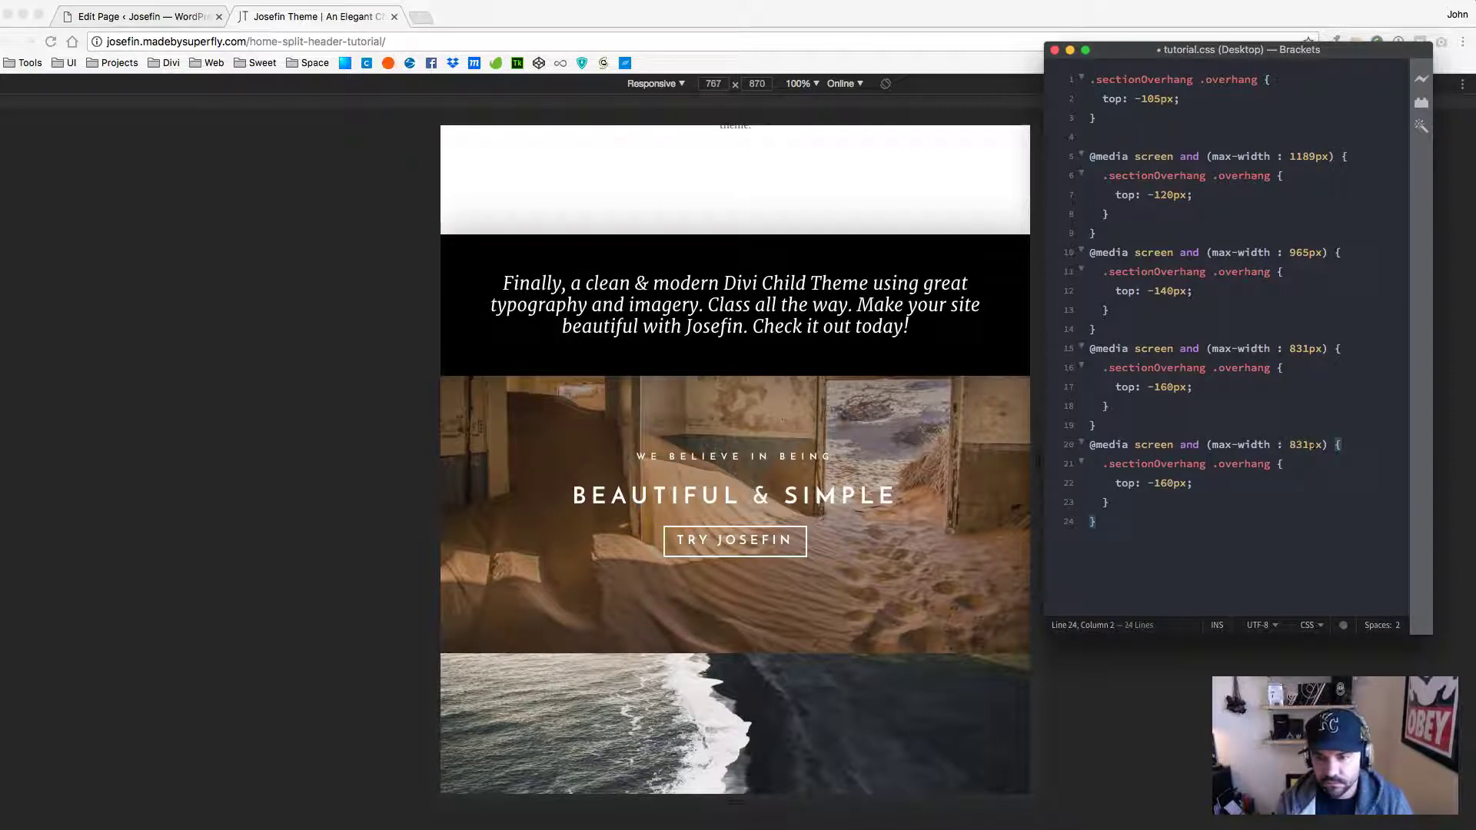
Set the last media query's max-width to 767px and its top offset to 0, and save the stylesheet.
{"action": "key", "text": "BackSpace"}
{"action": "type", "text": "767"}
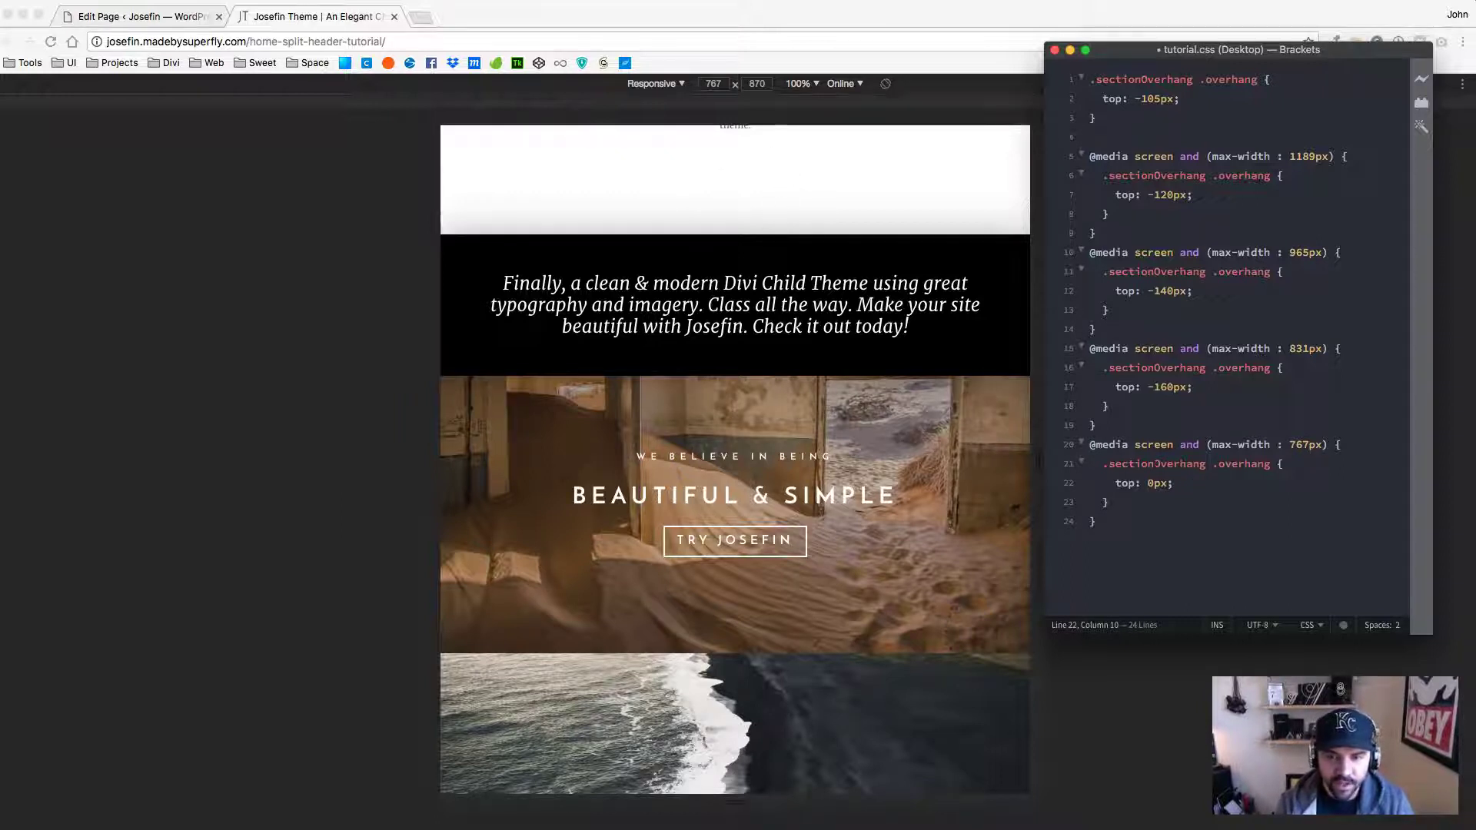
{"action": "key", "text": "BackSpace"}
{"action": "key", "text": "Delete"}
{"action": "key", "text": "super+s"}
Replace the page's Divi Builder custom CSS with the complete tutorial.css code, save the settings and update the page.
{"action": "key", "text": "super+a"}
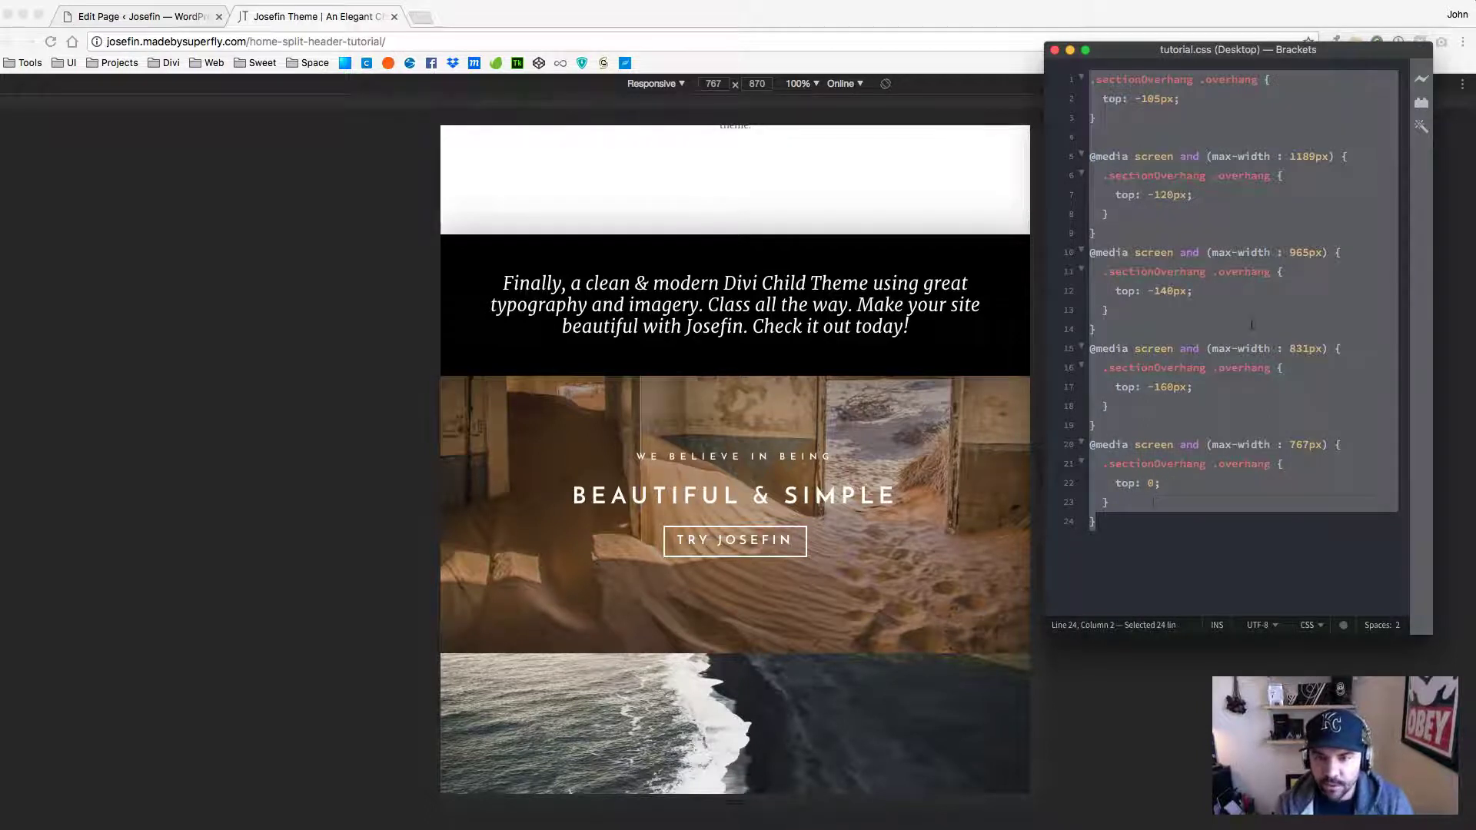
{"action": "left_click", "coordinate": [138, 16]}
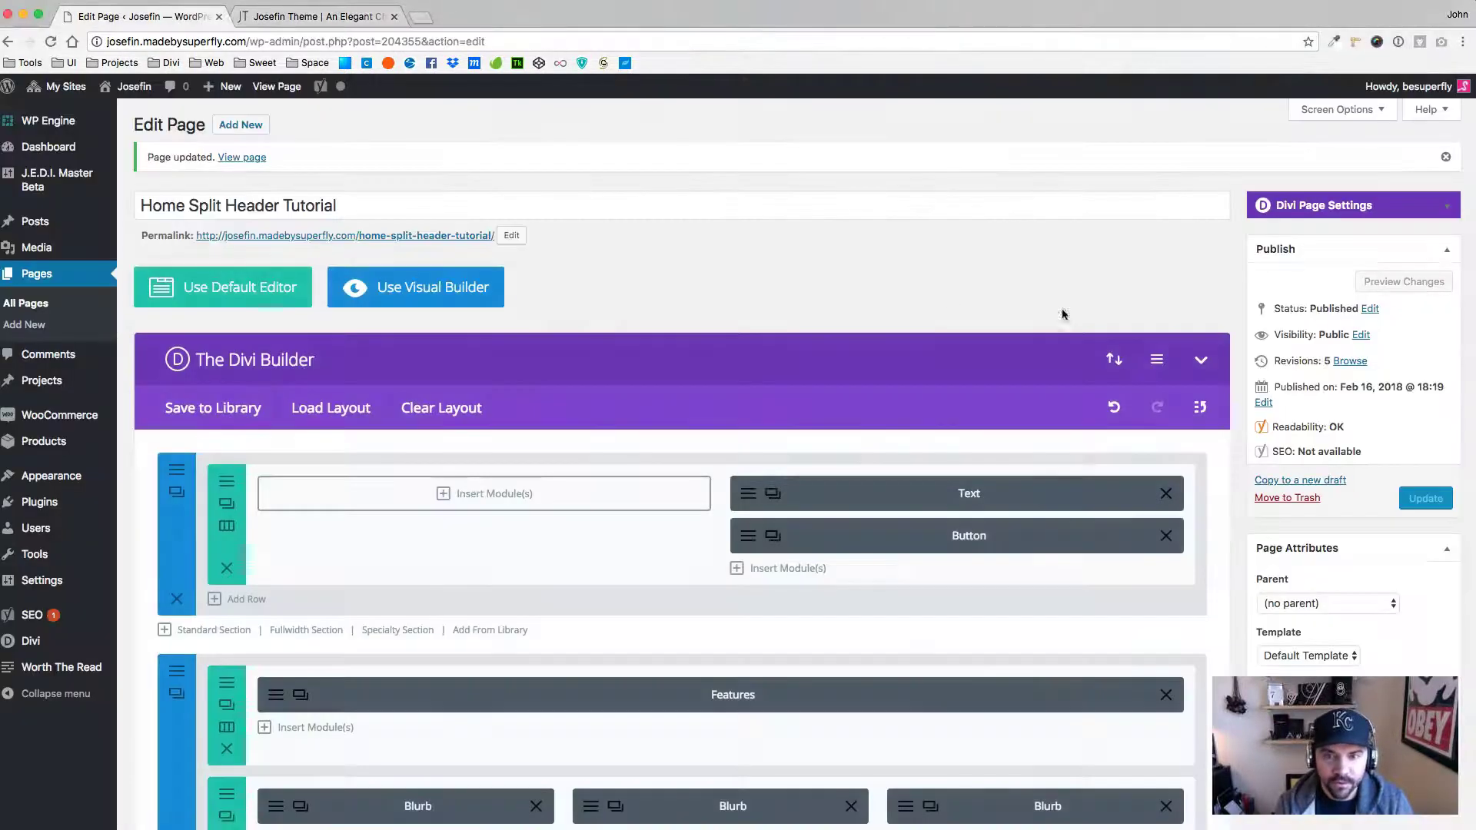
{"action": "left_click", "coordinate": [1156, 366]}
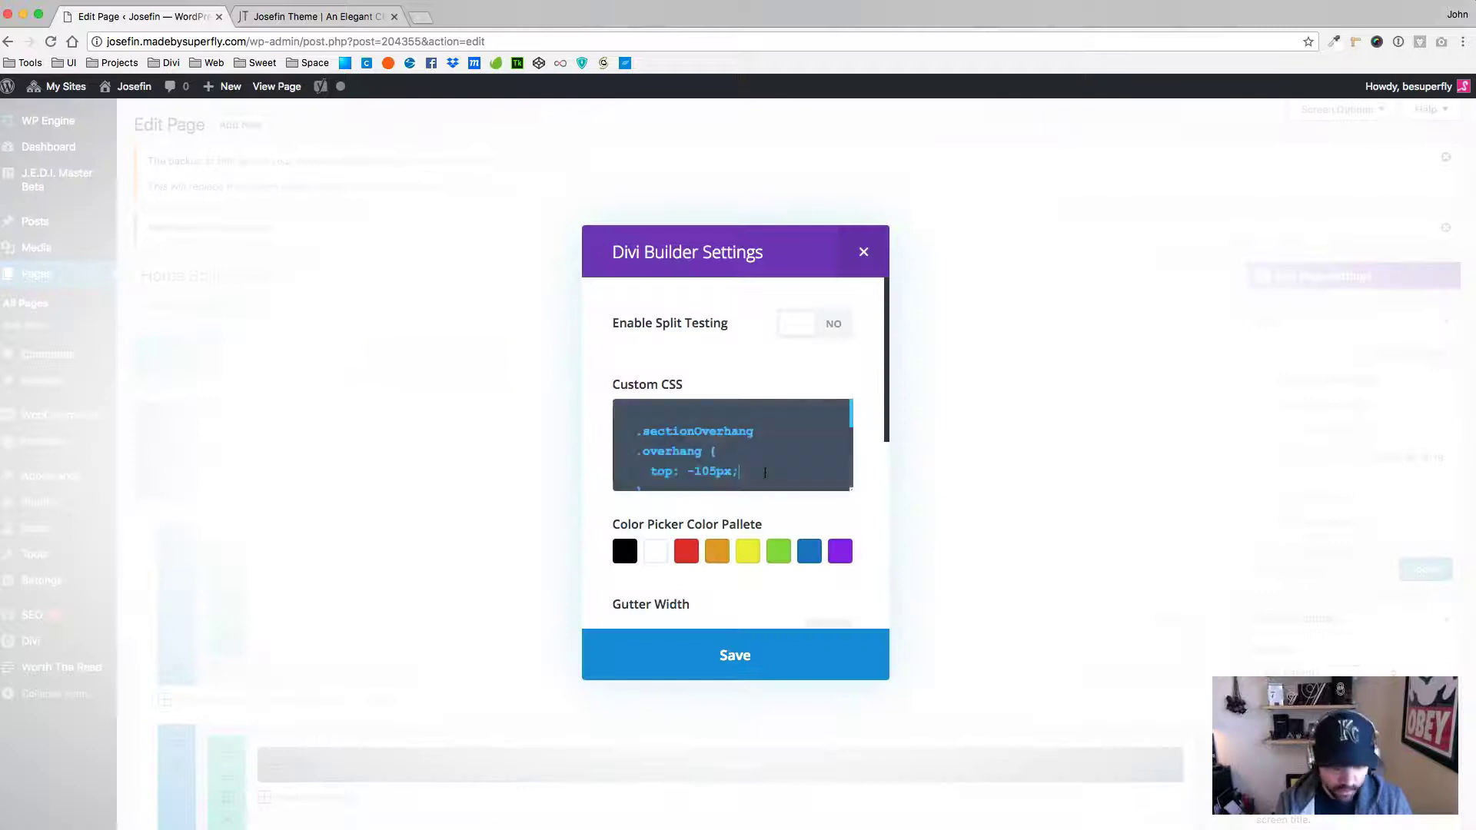
{"action": "key", "text": "super+a"}
{"action": "key", "text": "super+v"}
{"action": "left_click", "coordinate": [735, 654]}
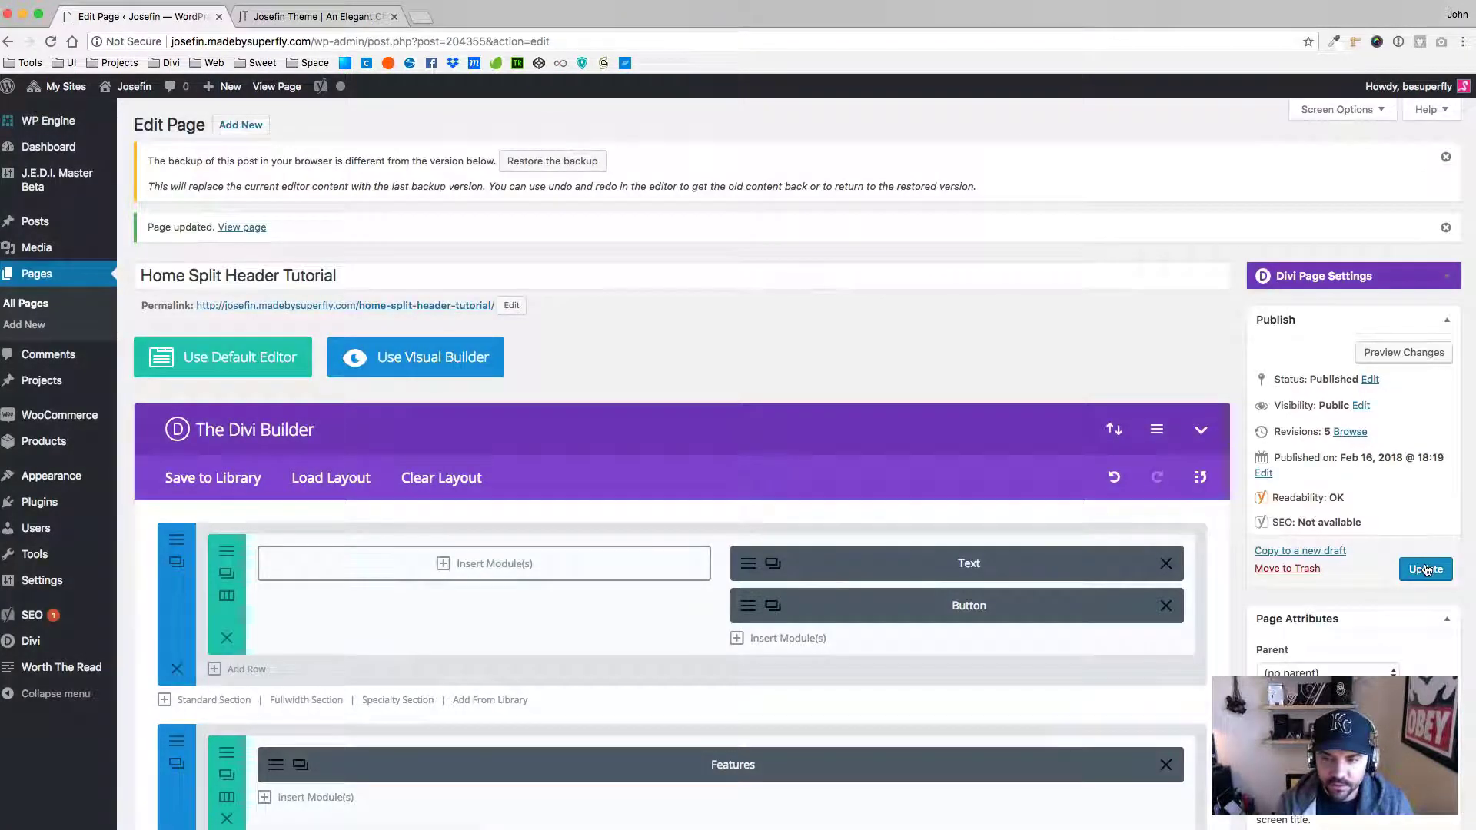
{"action": "left_click", "coordinate": [1425, 569]}
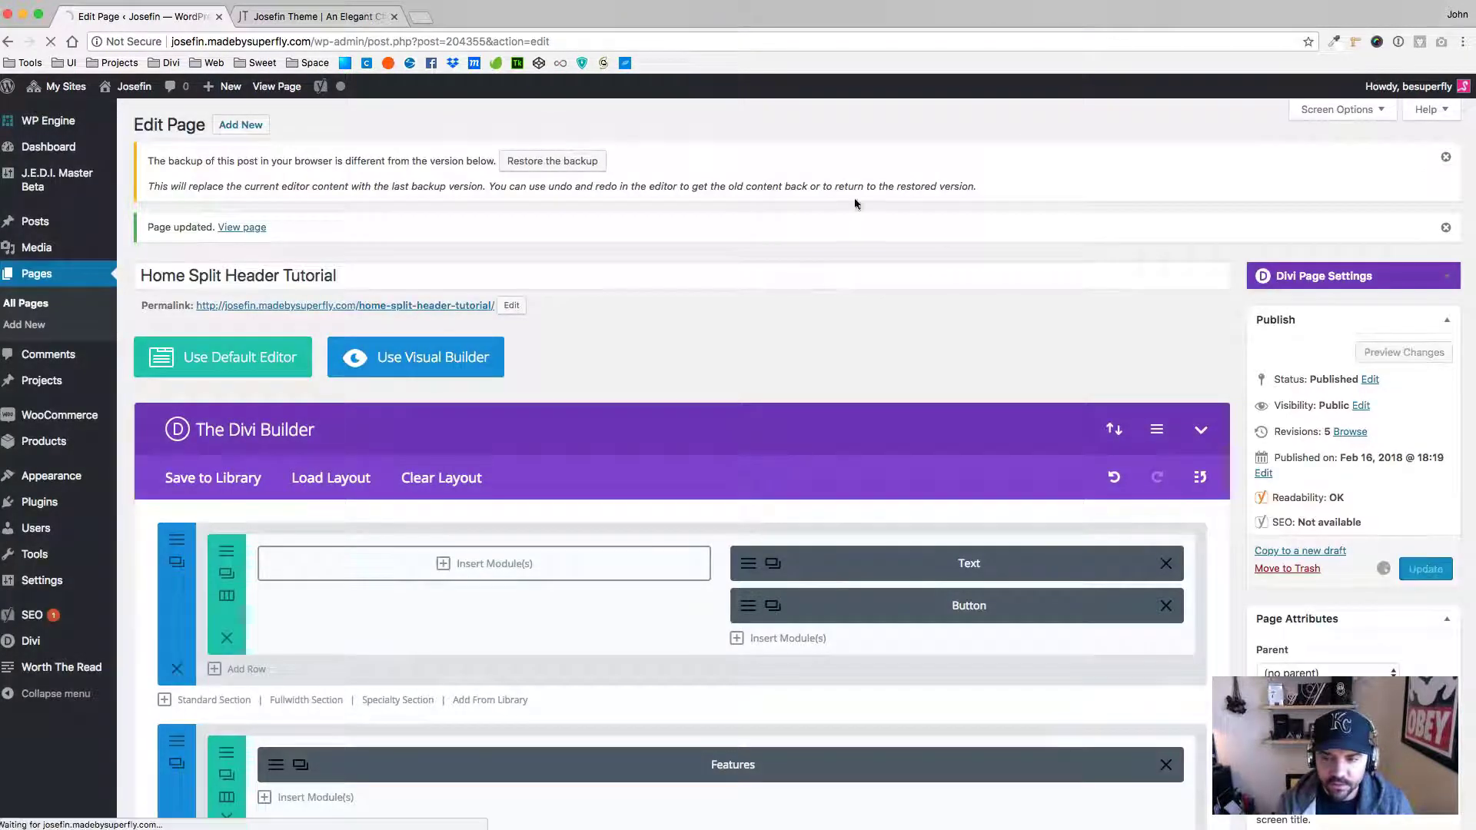
Reload the live page and check the tagline row and the space above it at 767 px.
{"action": "left_click", "coordinate": [329, 16]}
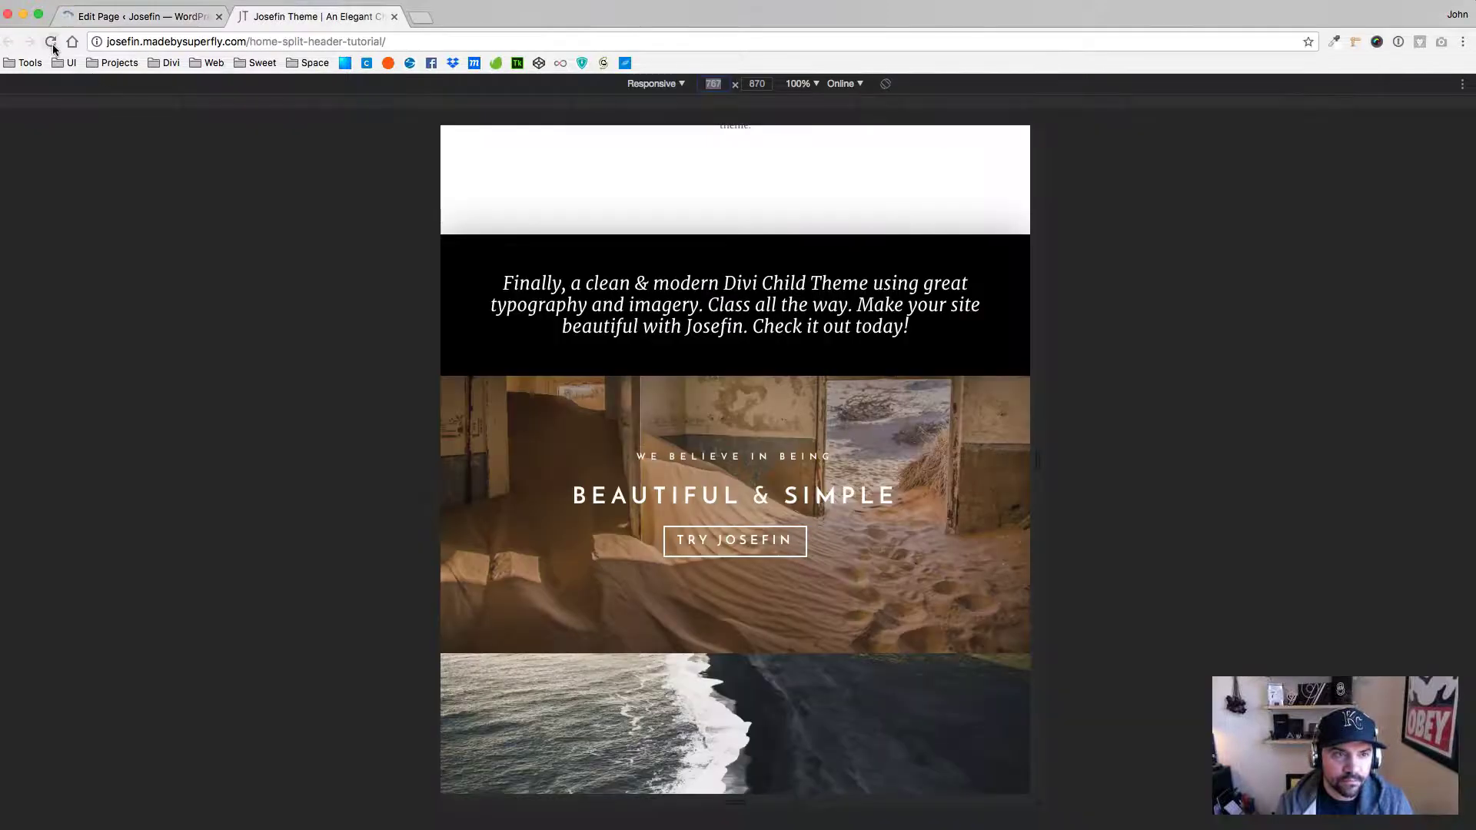
{"action": "left_click", "coordinate": [53, 44]}
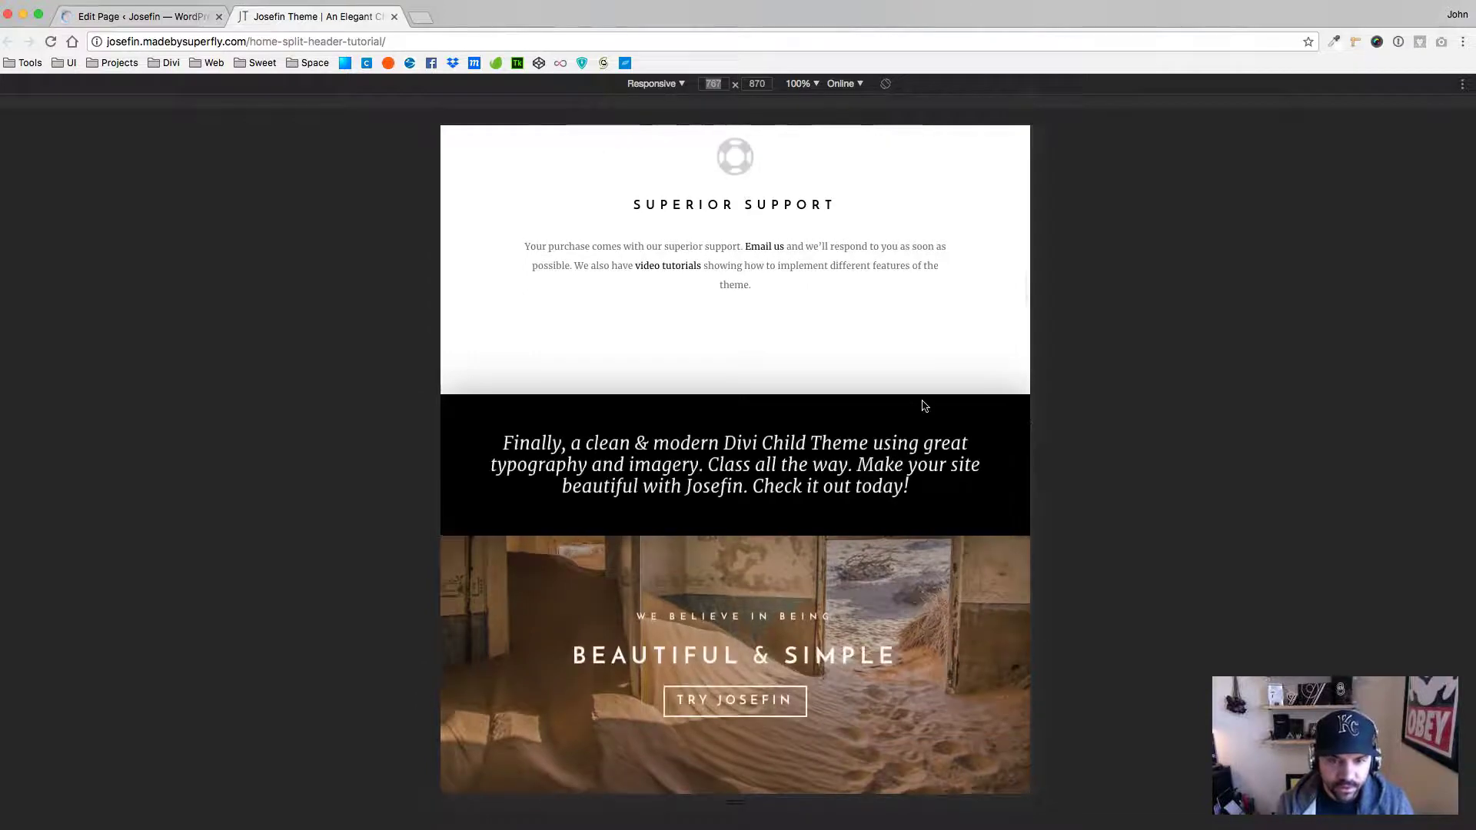
{"action": "scroll", "coordinate": [923, 405], "scroll_direction": "up", "scroll_amount": 3}
Edit the Features section's smartphone bottom padding, save the section and update the page.
{"action": "left_click", "coordinate": [142, 16]}
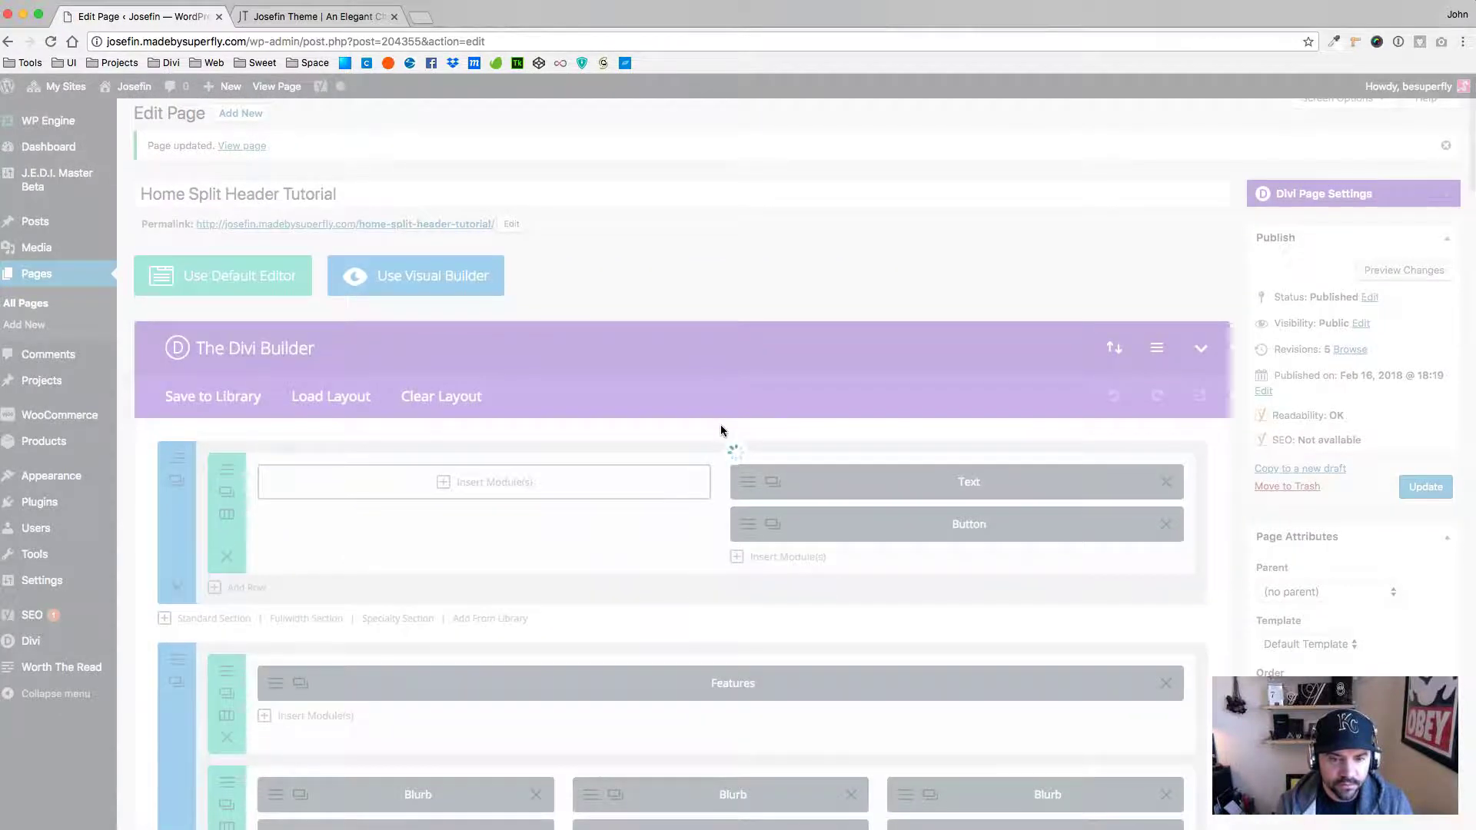
{"action": "scroll", "coordinate": [721, 428], "scroll_direction": "down", "scroll_amount": 5}
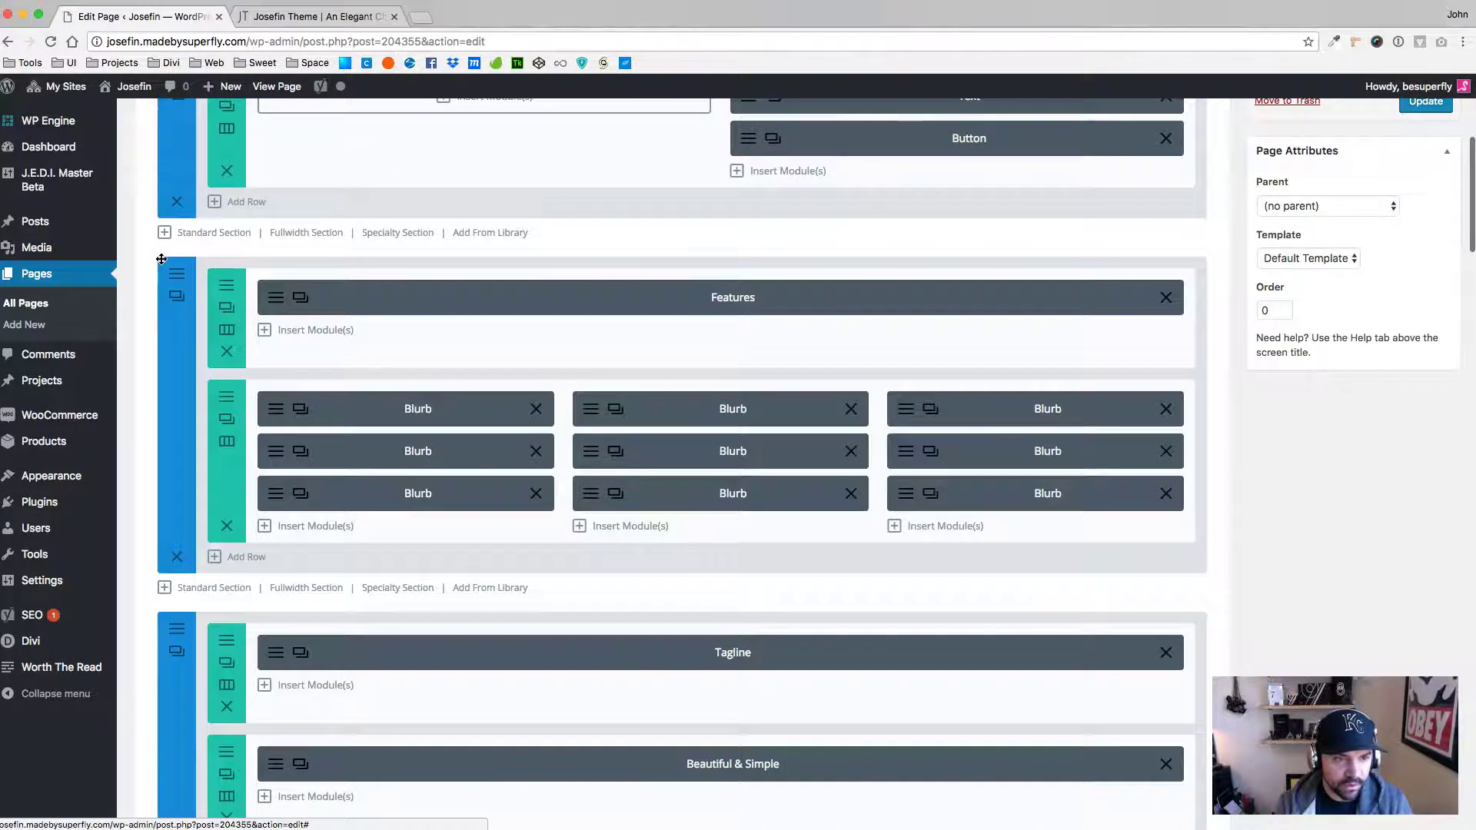
{"action": "left_click", "coordinate": [177, 296]}
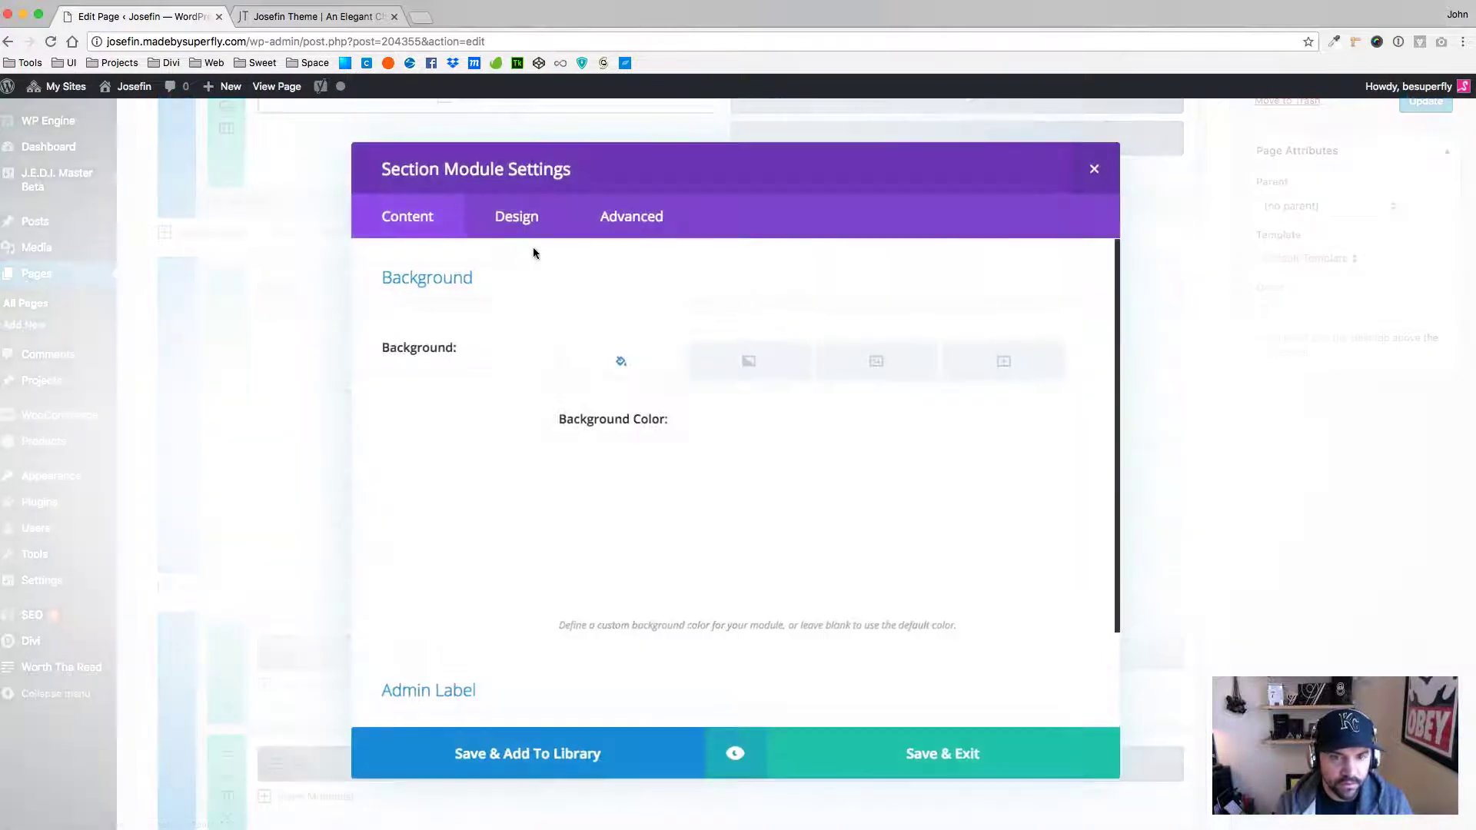
{"action": "scroll", "coordinate": [740, 449], "scroll_direction": "down", "scroll_amount": 10}
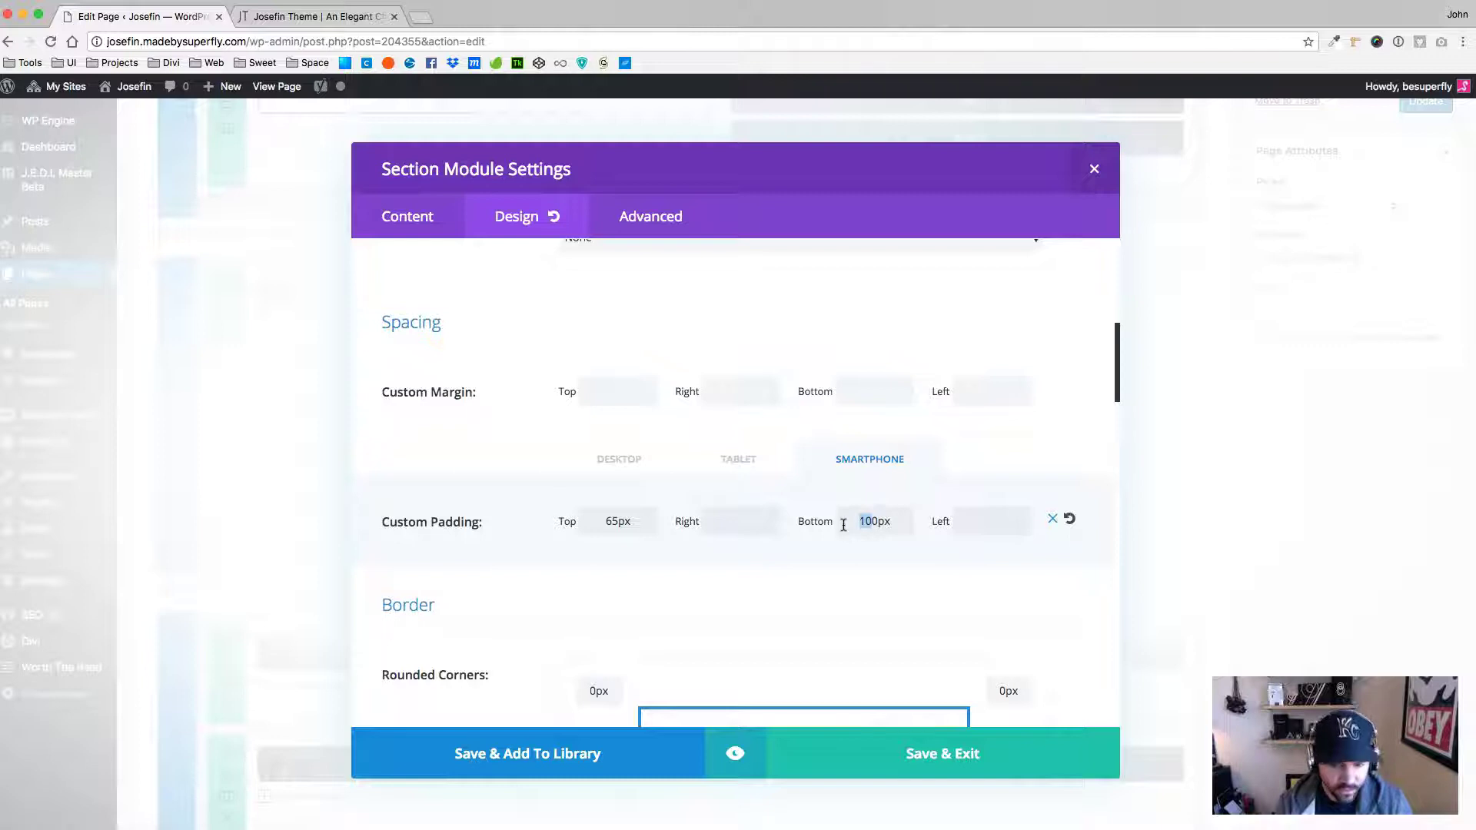
{"action": "left_click", "coordinate": [942, 753]}
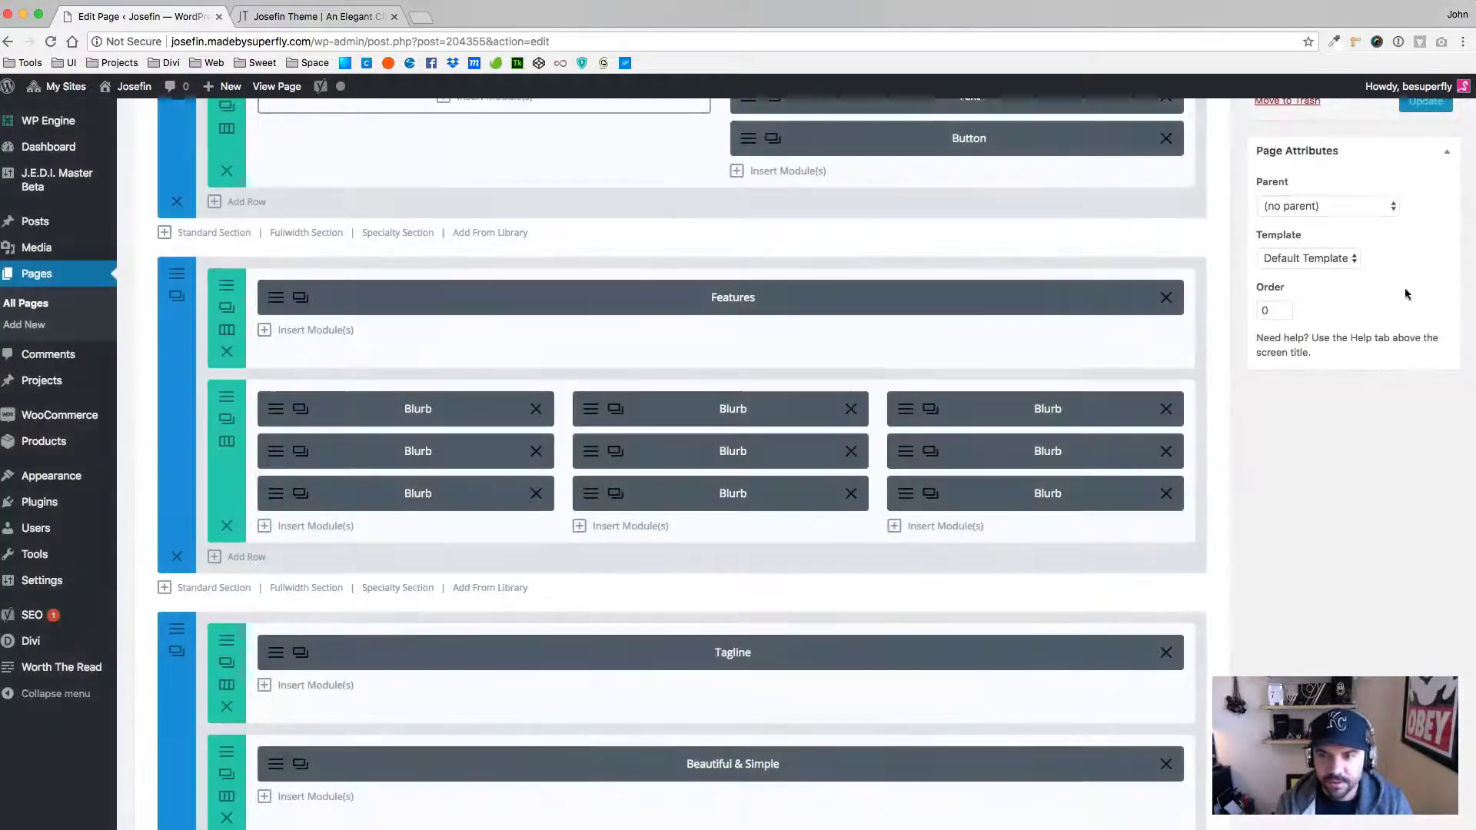
{"action": "left_click", "coordinate": [1428, 108]}
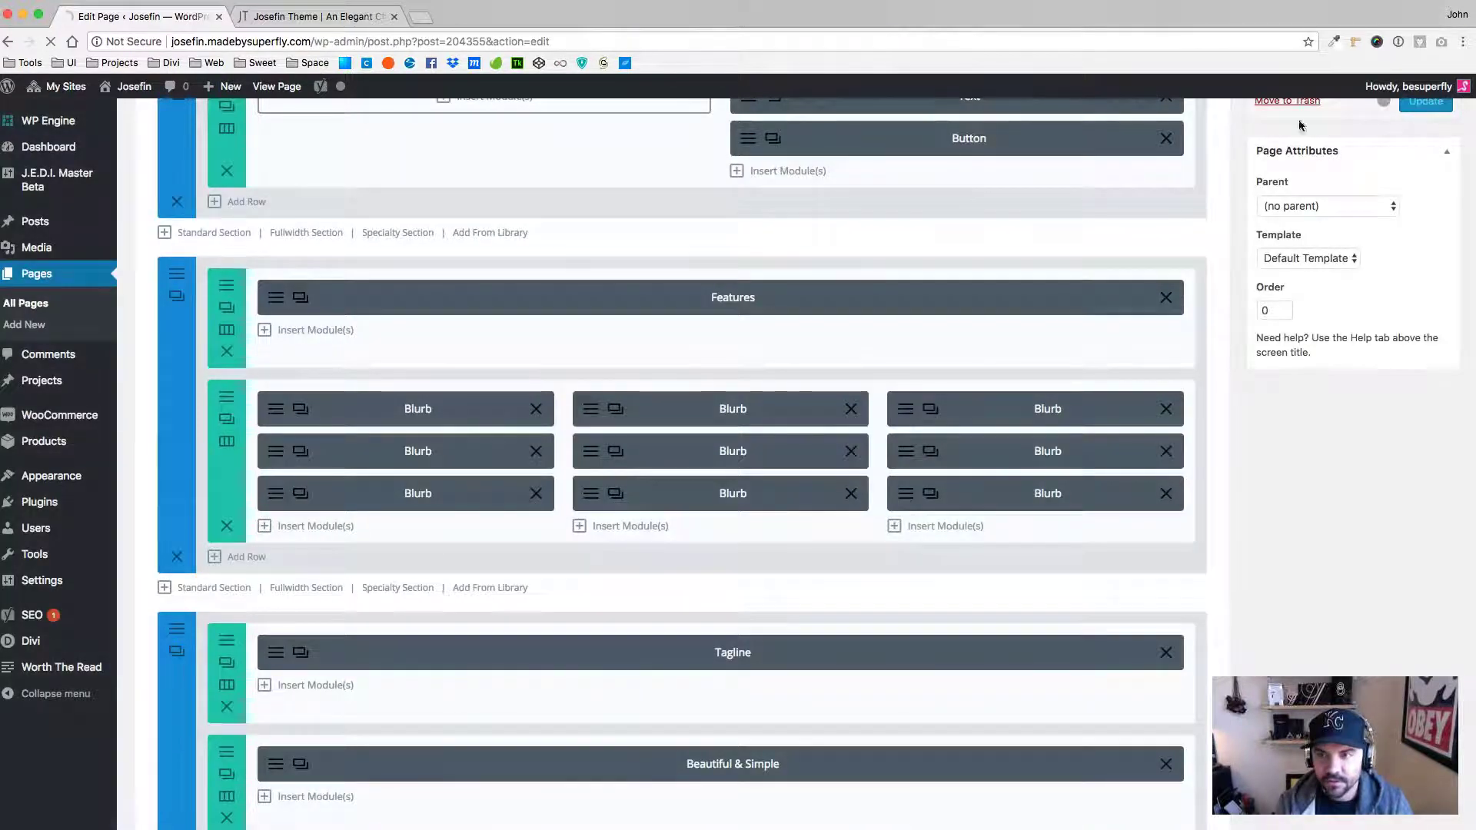
Reload the live page at 767 px and examine the spacing between the Superior Support blurb and the tagline row.
{"action": "left_click", "coordinate": [315, 16]}
{"action": "scroll", "coordinate": [626, 353], "scroll_direction": "down", "scroll_amount": 5}
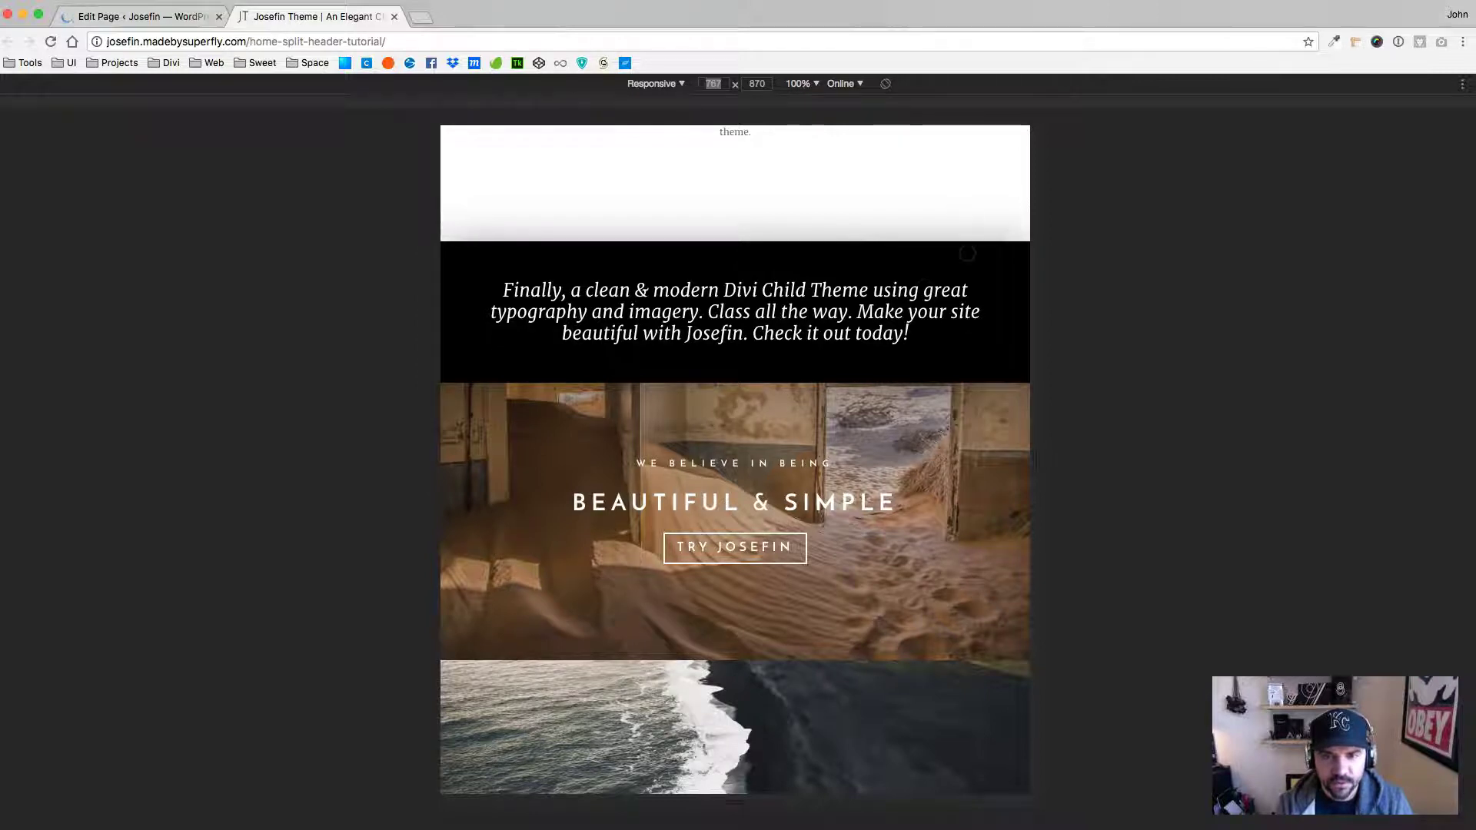
{"action": "right_click", "coordinate": [966, 253]}
{"action": "left_click", "coordinate": [932, 213]}
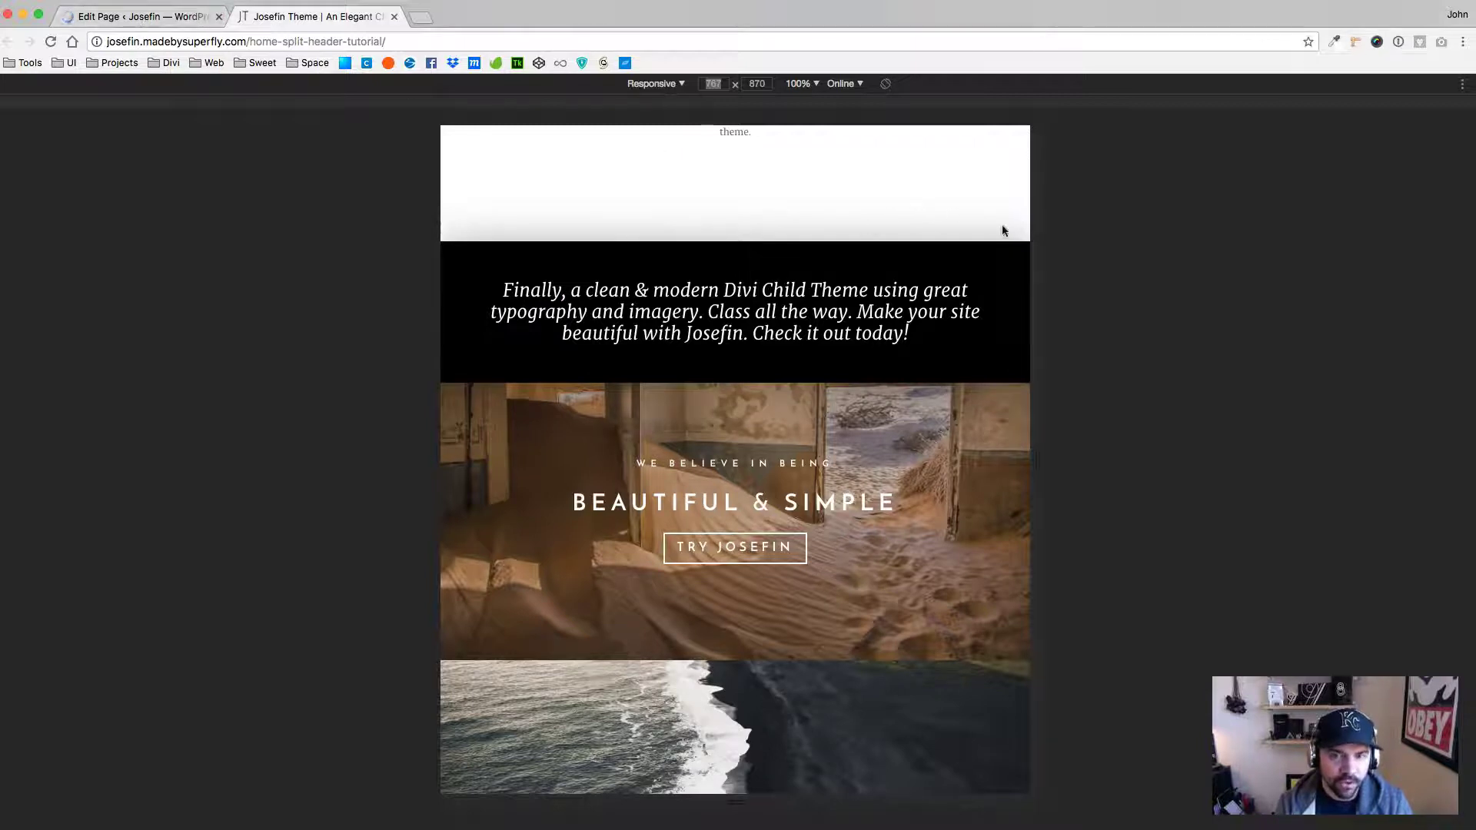
{"action": "left_click", "coordinate": [144, 19]}
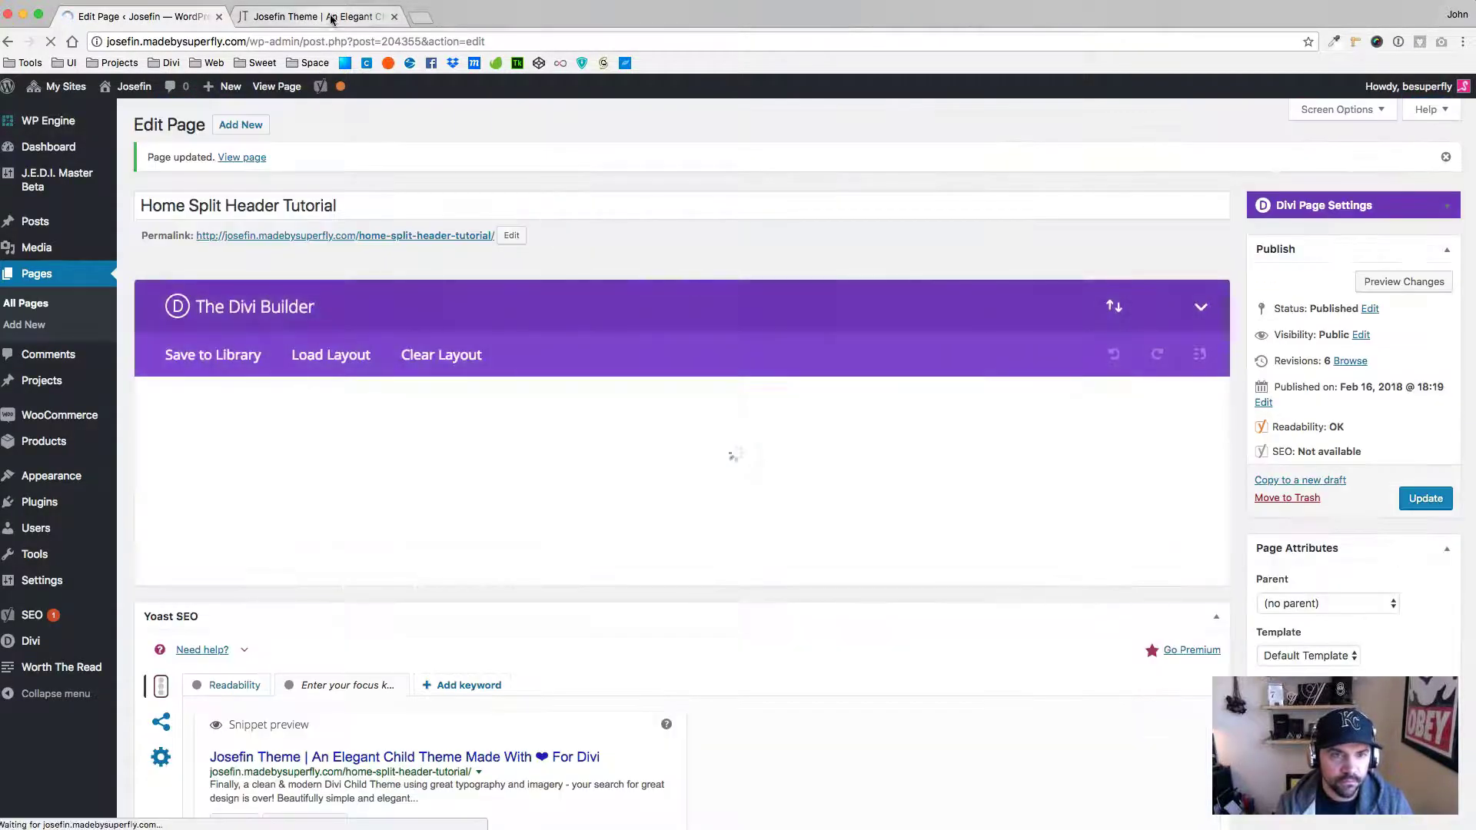
{"action": "left_click", "coordinate": [331, 17]}
{"action": "left_click", "coordinate": [50, 43]}
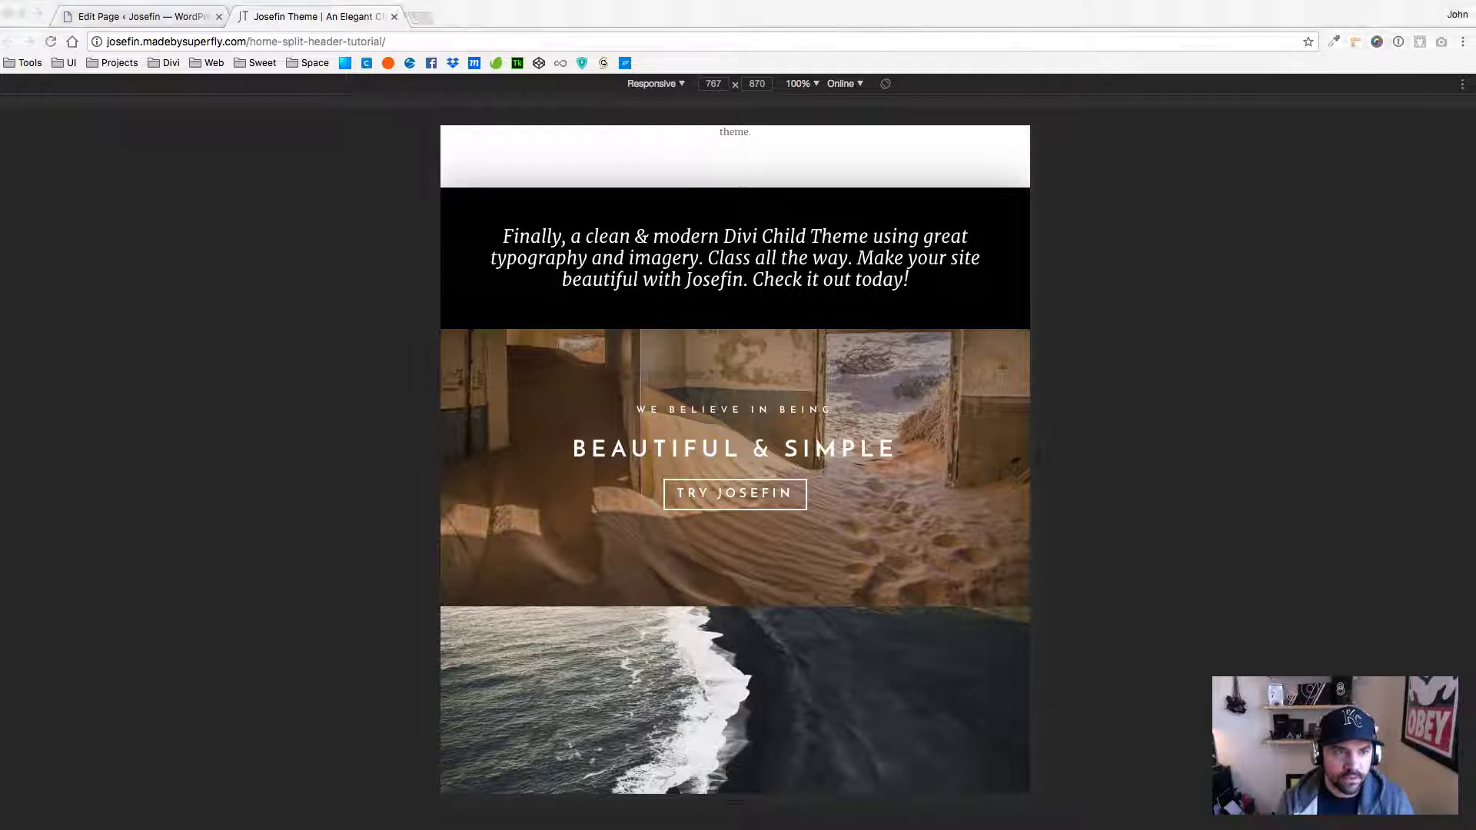
{"action": "scroll", "coordinate": [975, 337], "scroll_direction": "up", "scroll_amount": 3}
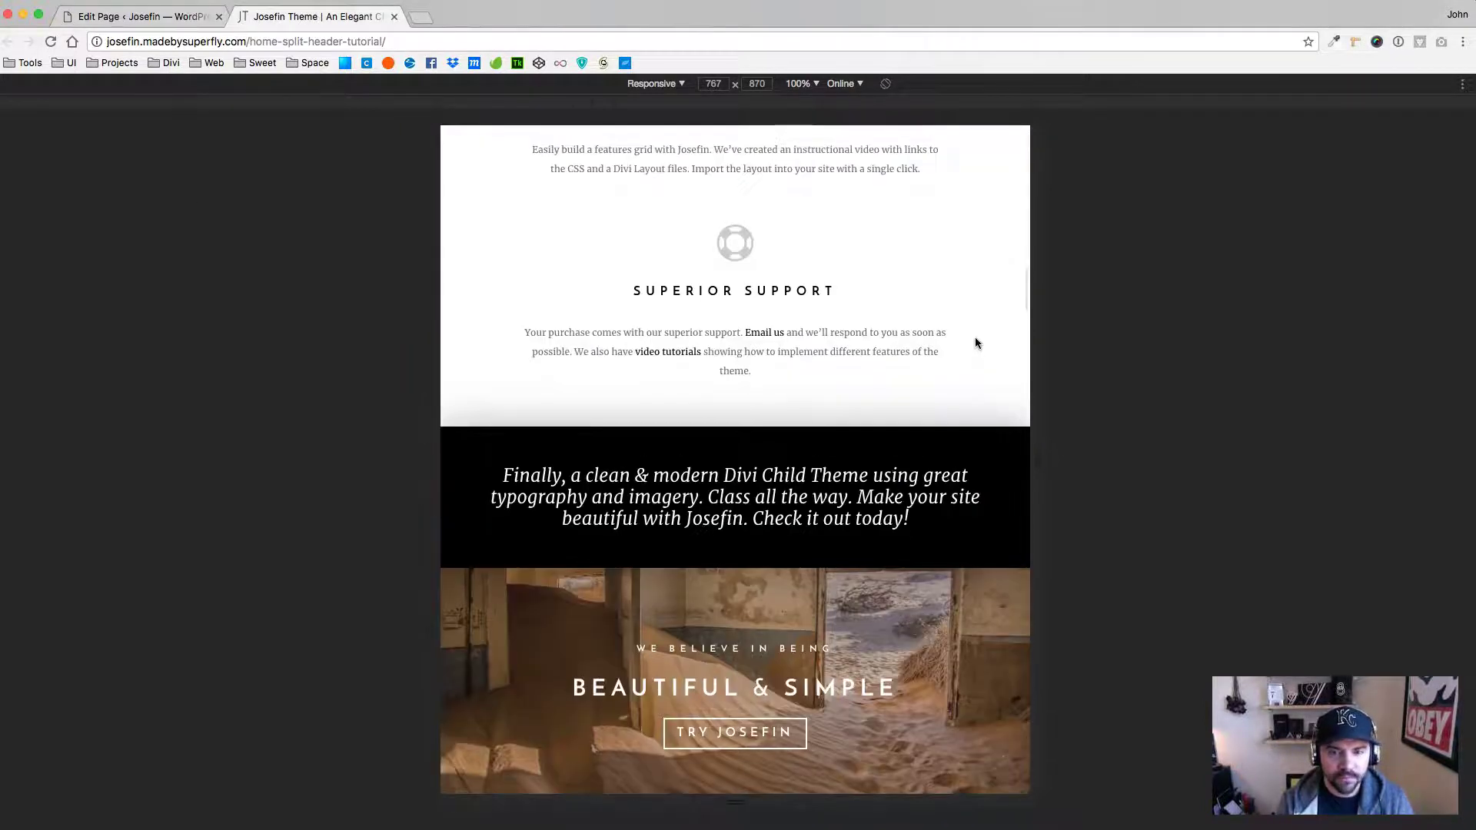
{"action": "scroll", "coordinate": [1001, 455], "scroll_direction": "up", "scroll_amount": 2}
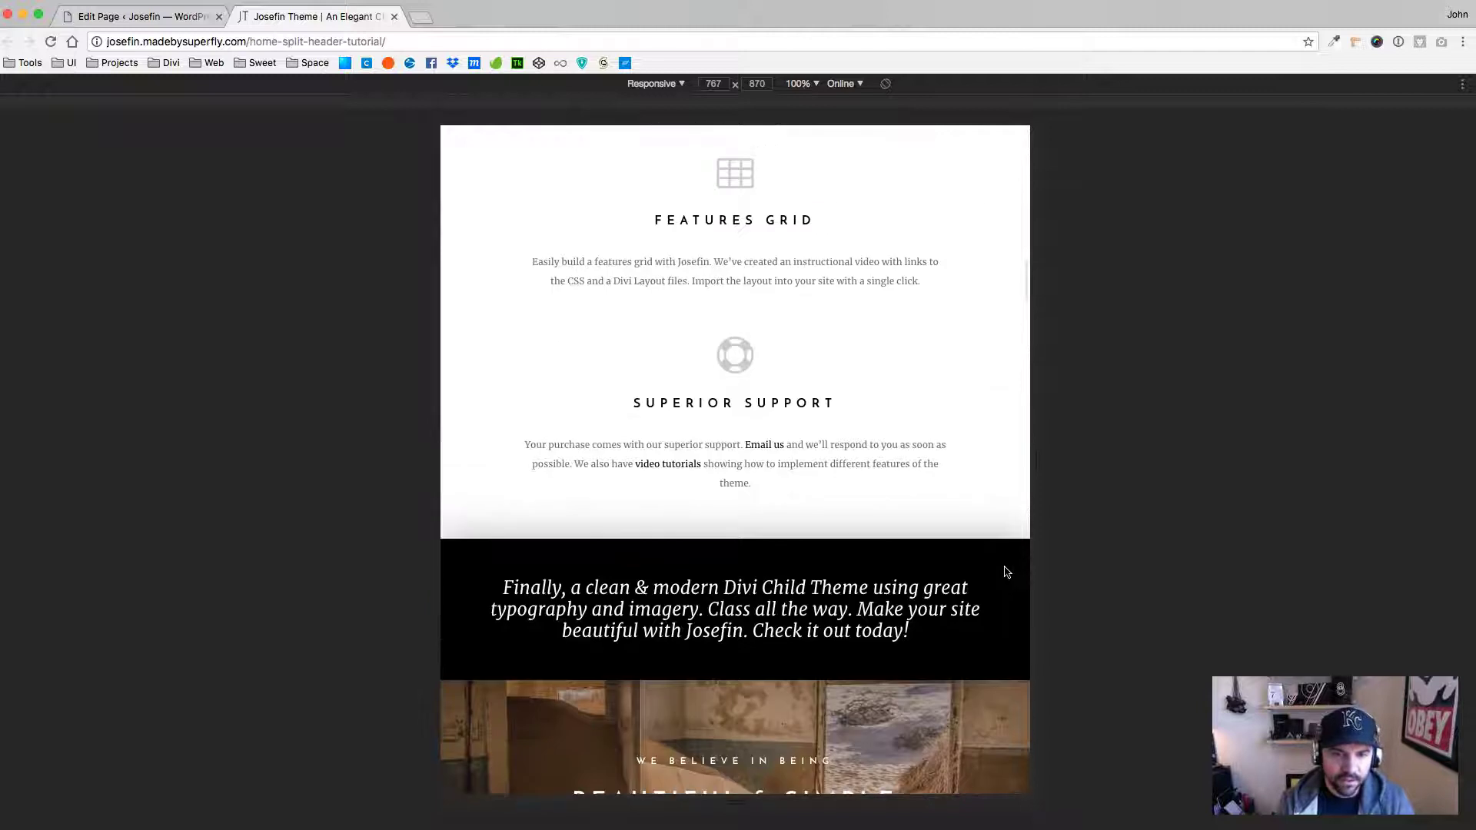
{"action": "scroll", "coordinate": [1004, 567], "scroll_direction": "down", "scroll_amount": 1}
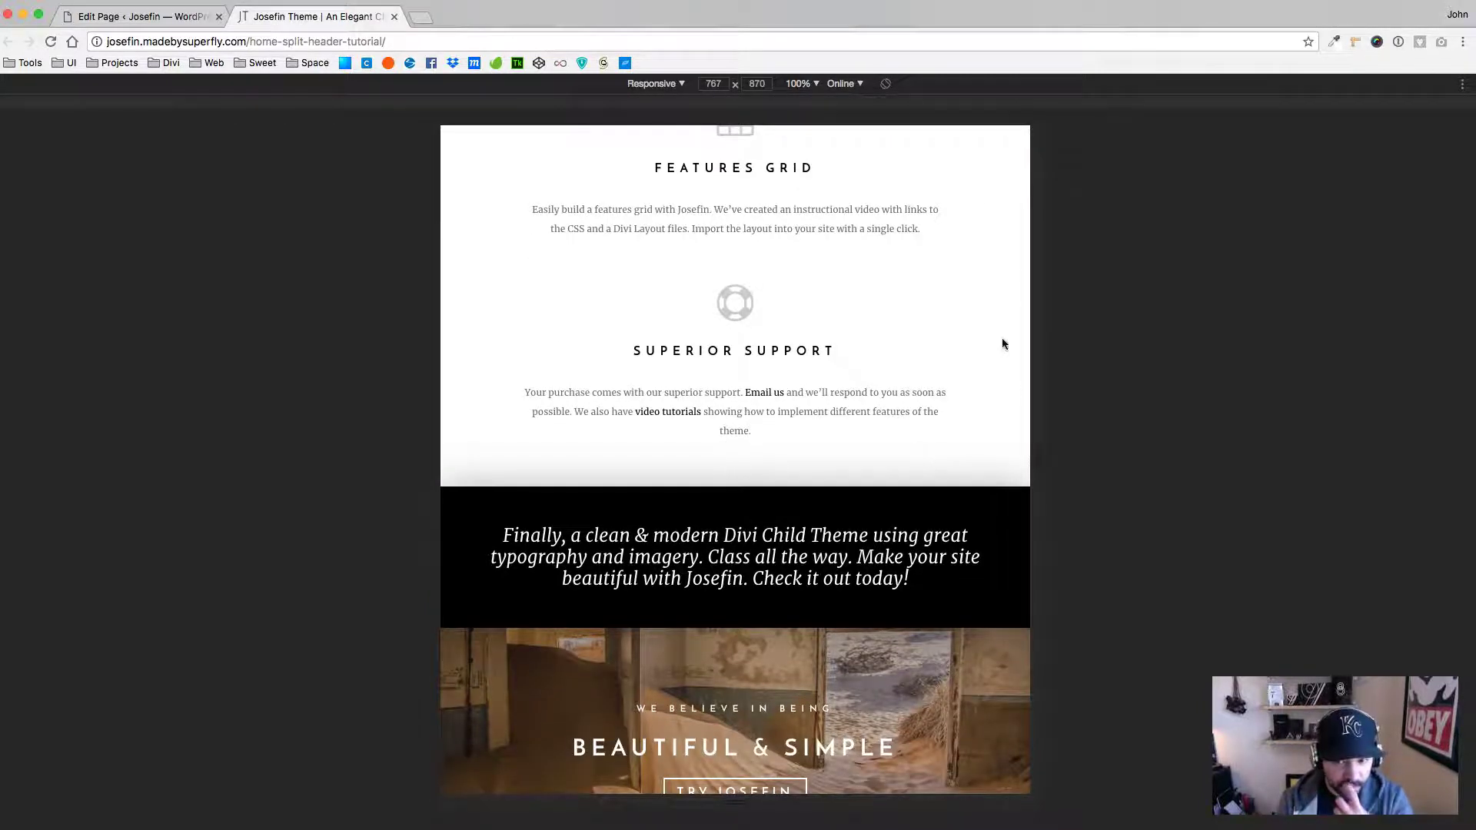
Widen the responsive viewport to 1219 px and 1293 px and check how the tagline row overlaps the sections.
{"action": "left_click_drag", "start_coordinate": [1037, 353], "coordinate": [1211, 362]}
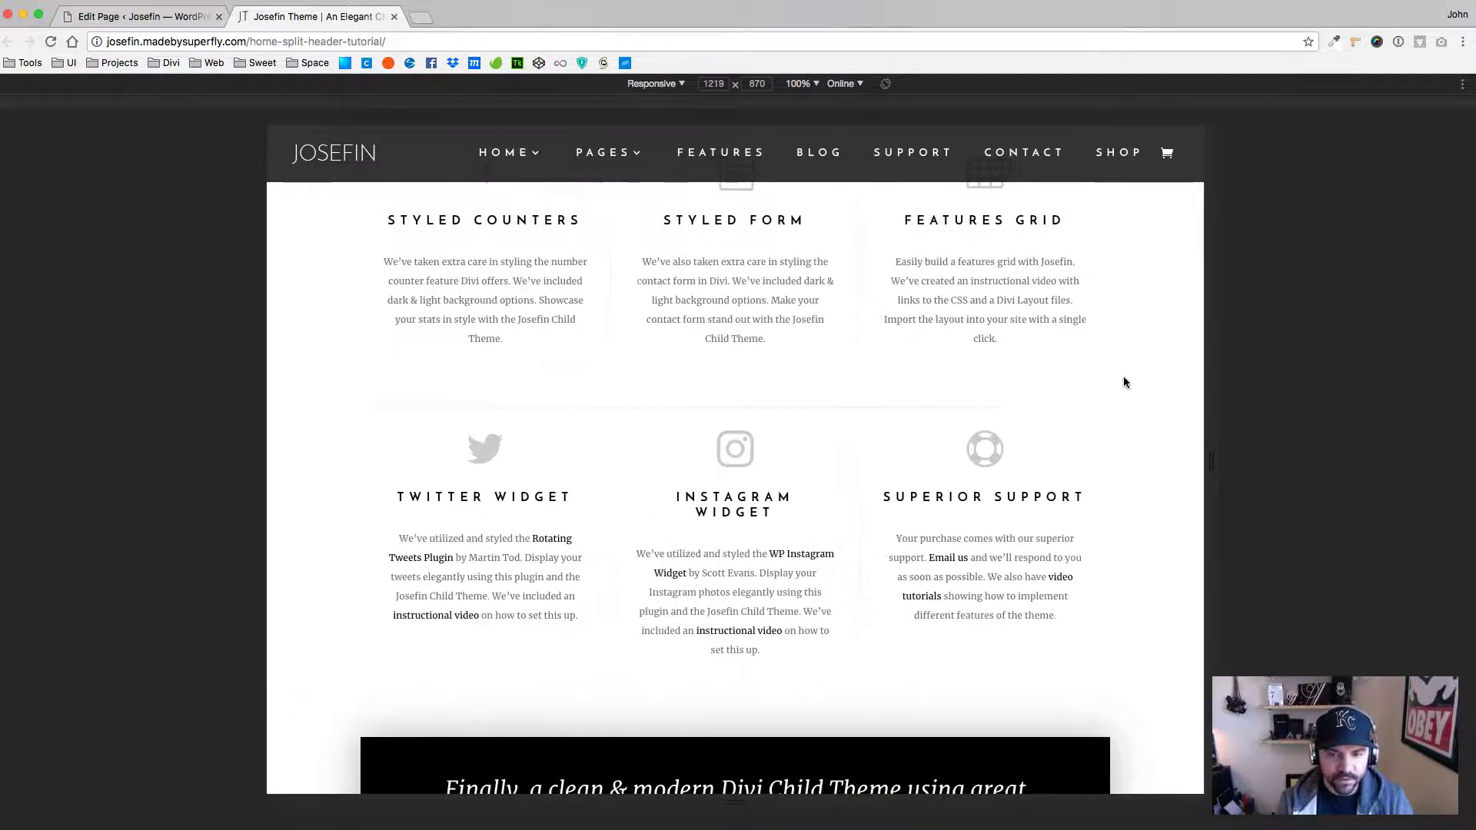
{"action": "scroll", "coordinate": [1123, 376], "scroll_direction": "down", "scroll_amount": 4}
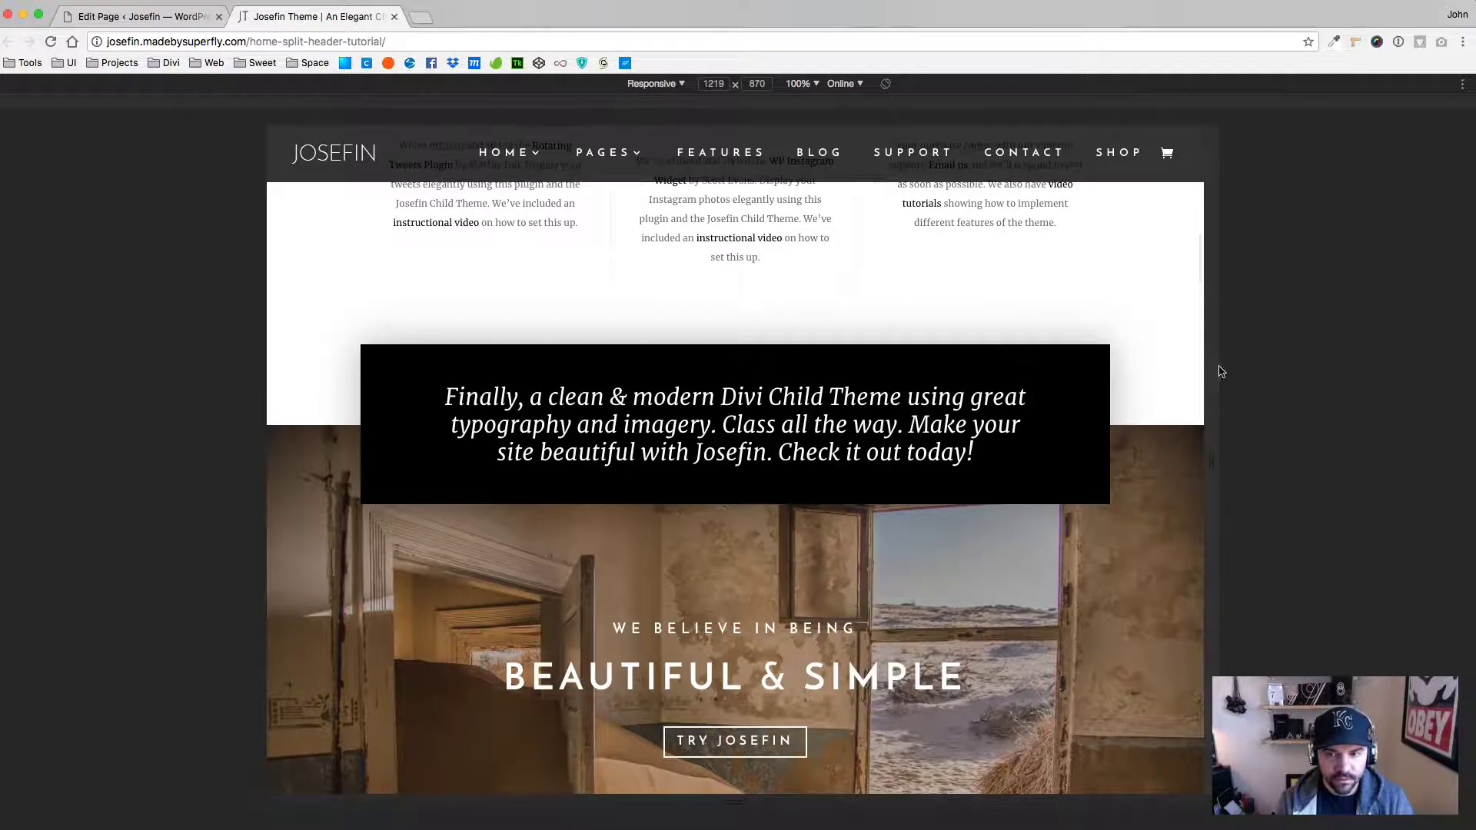
{"action": "mouse_move", "coordinate": [1217, 369]}
{"action": "left_mouse_down"}
{"action": "mouse_move", "coordinate": [1106, 374]}
{"action": "mouse_move", "coordinate": [1241, 372]}
{"action": "left_mouse_up"}
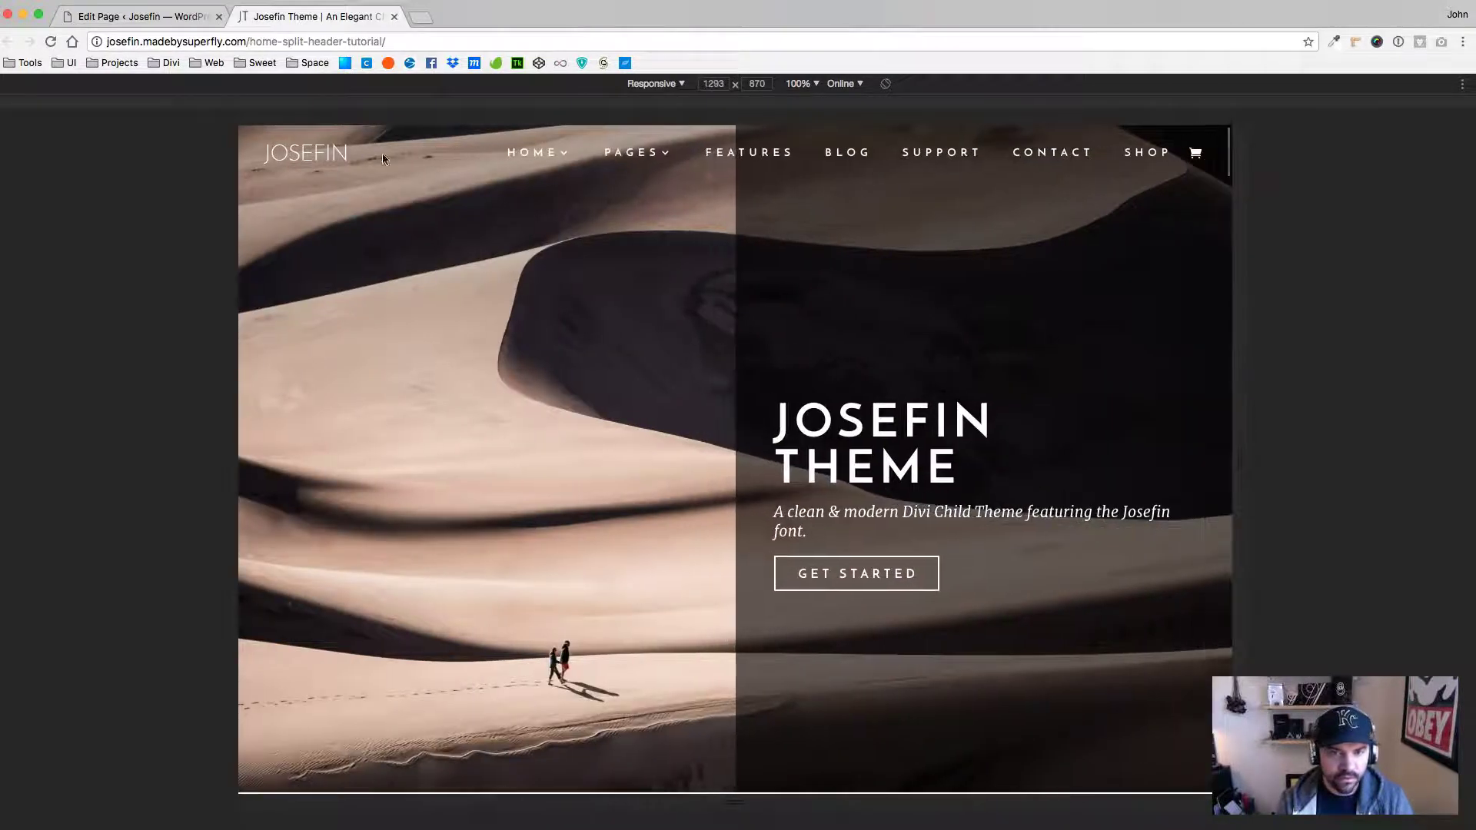
Reopen the developer tools, turn off the responsive device view and close the tools.
{"action": "left_click", "coordinate": [681, 84]}
{"action": "key", "text": "Escape"}
{"action": "right_click", "coordinate": [976, 242]}
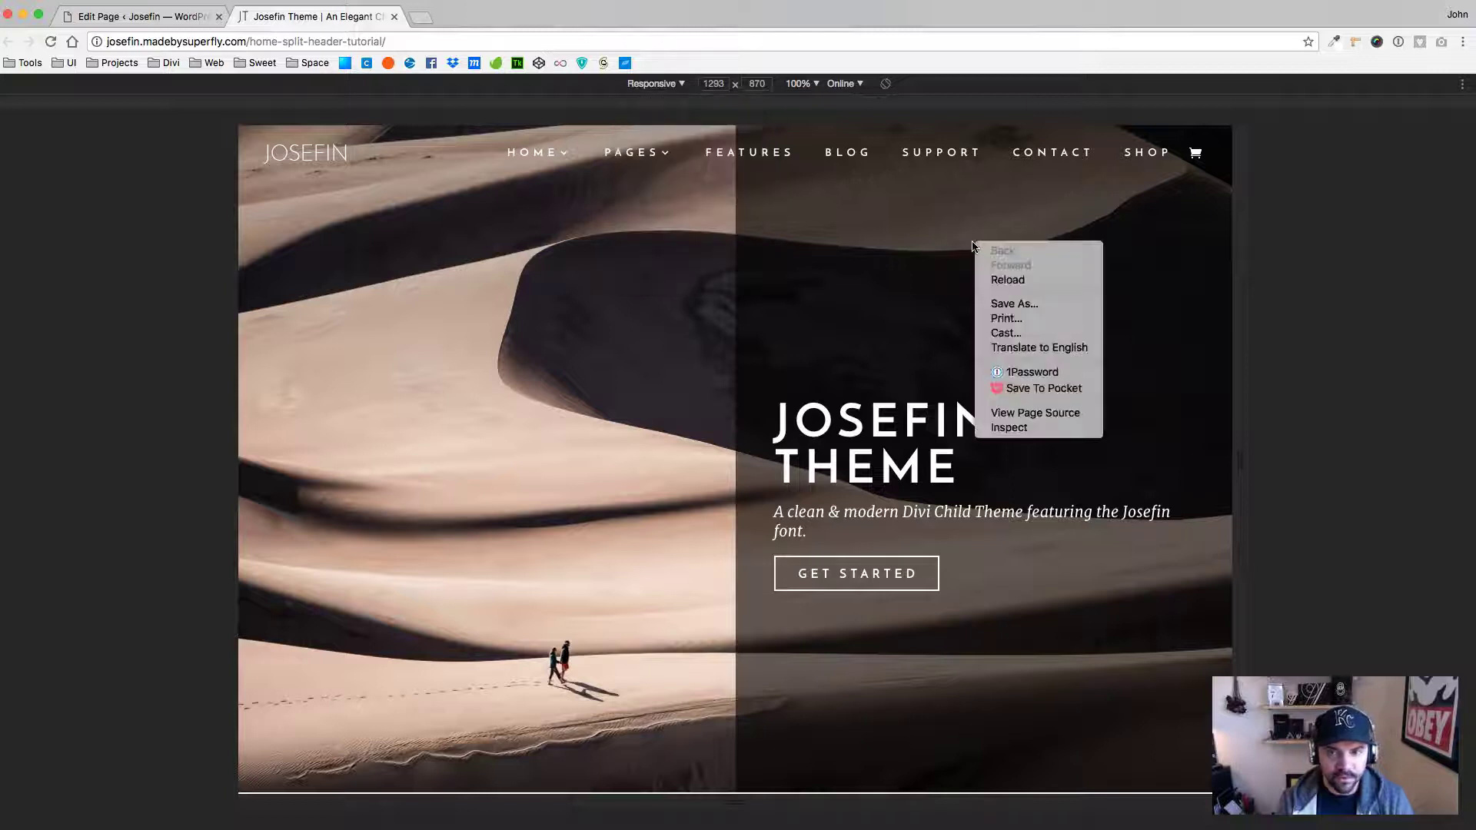
{"action": "left_click", "coordinate": [1015, 427]}
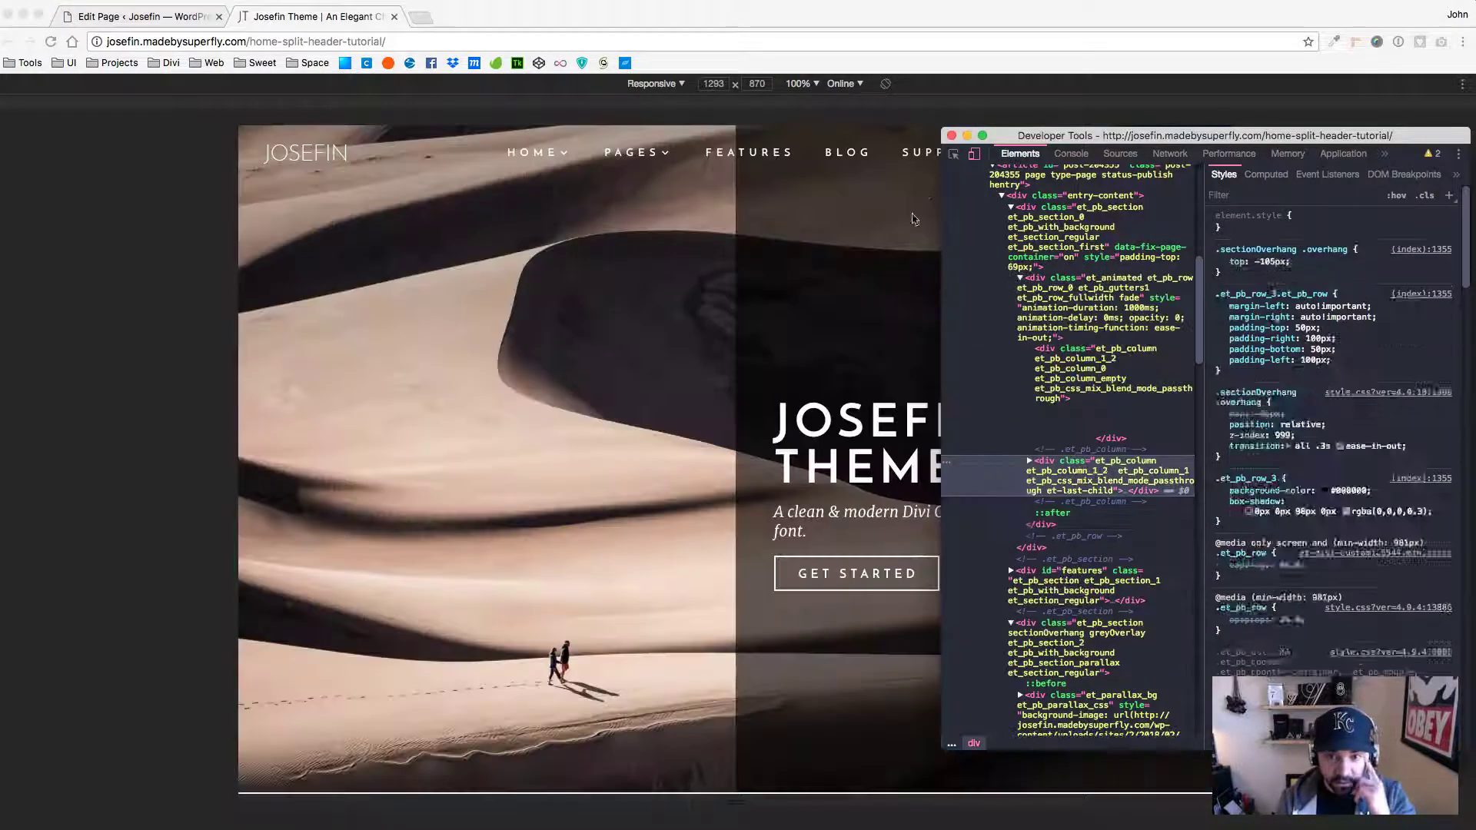
{"action": "left_click", "coordinate": [975, 157]}
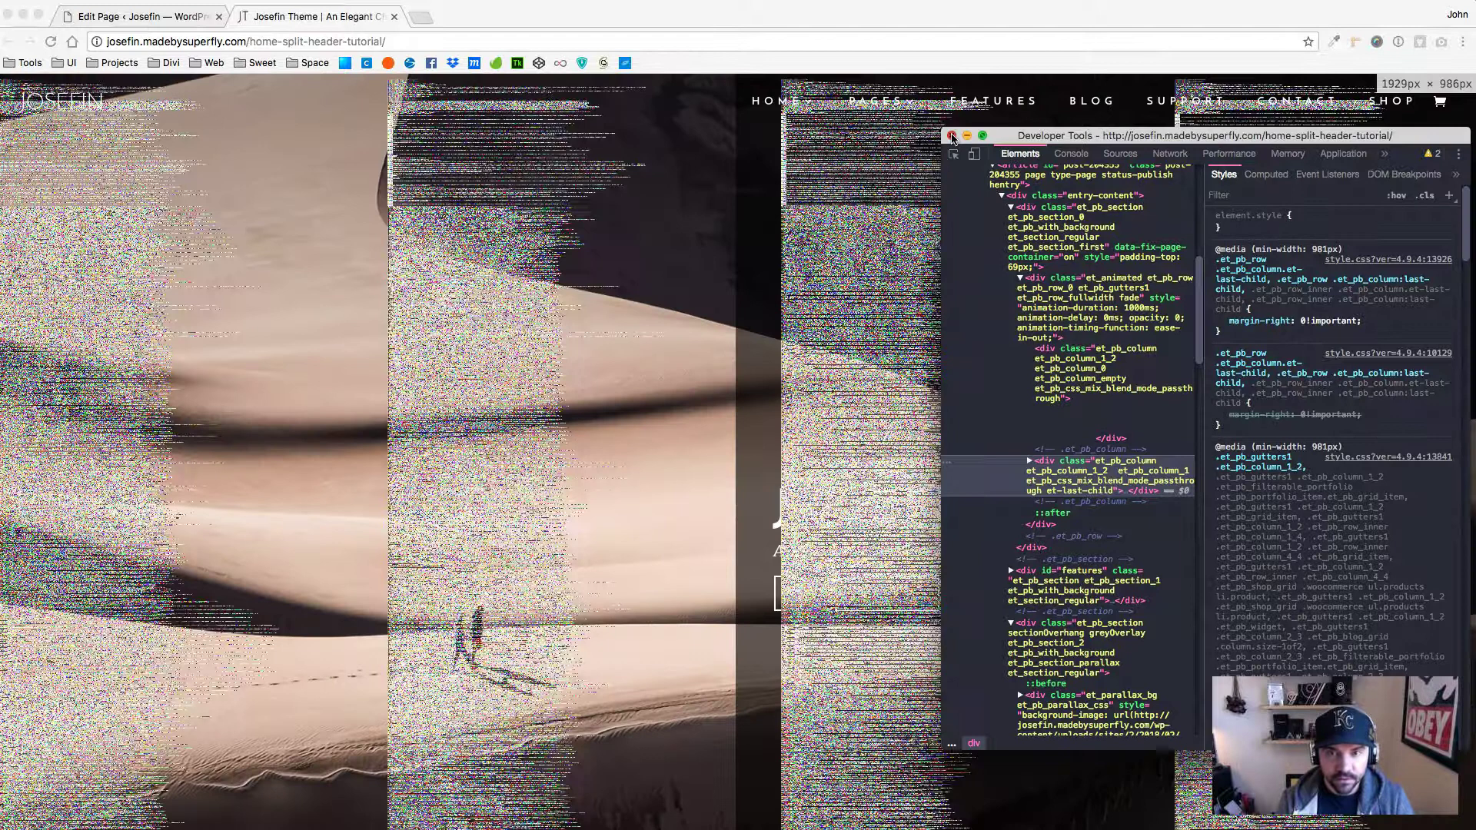
Reload the live page at full window width and inspect the tagline row's overlap below the features.
{"action": "left_click", "coordinate": [48, 44]}
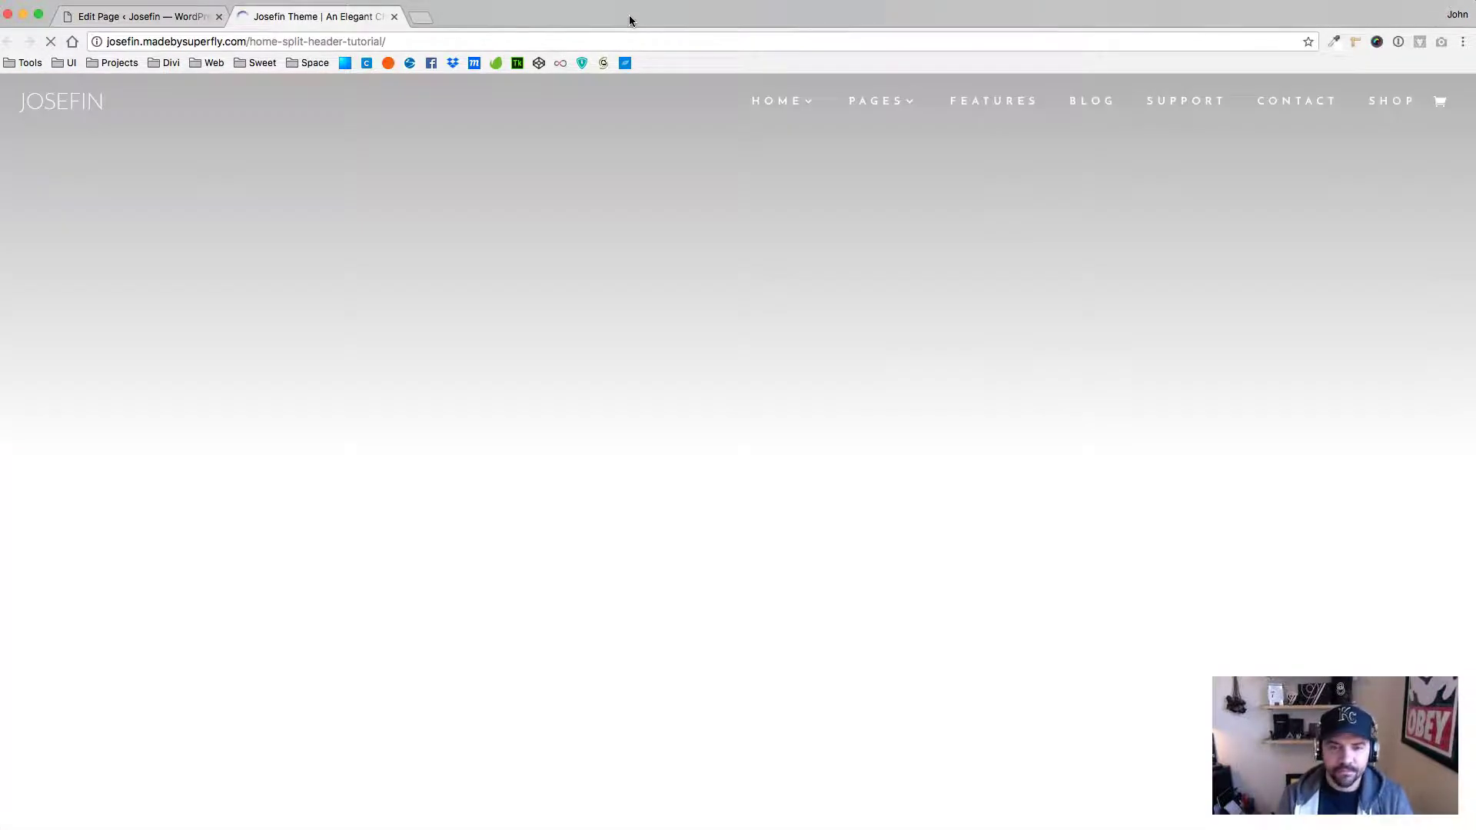
{"action": "scroll", "coordinate": [812, 388], "scroll_direction": "down", "scroll_amount": 10}
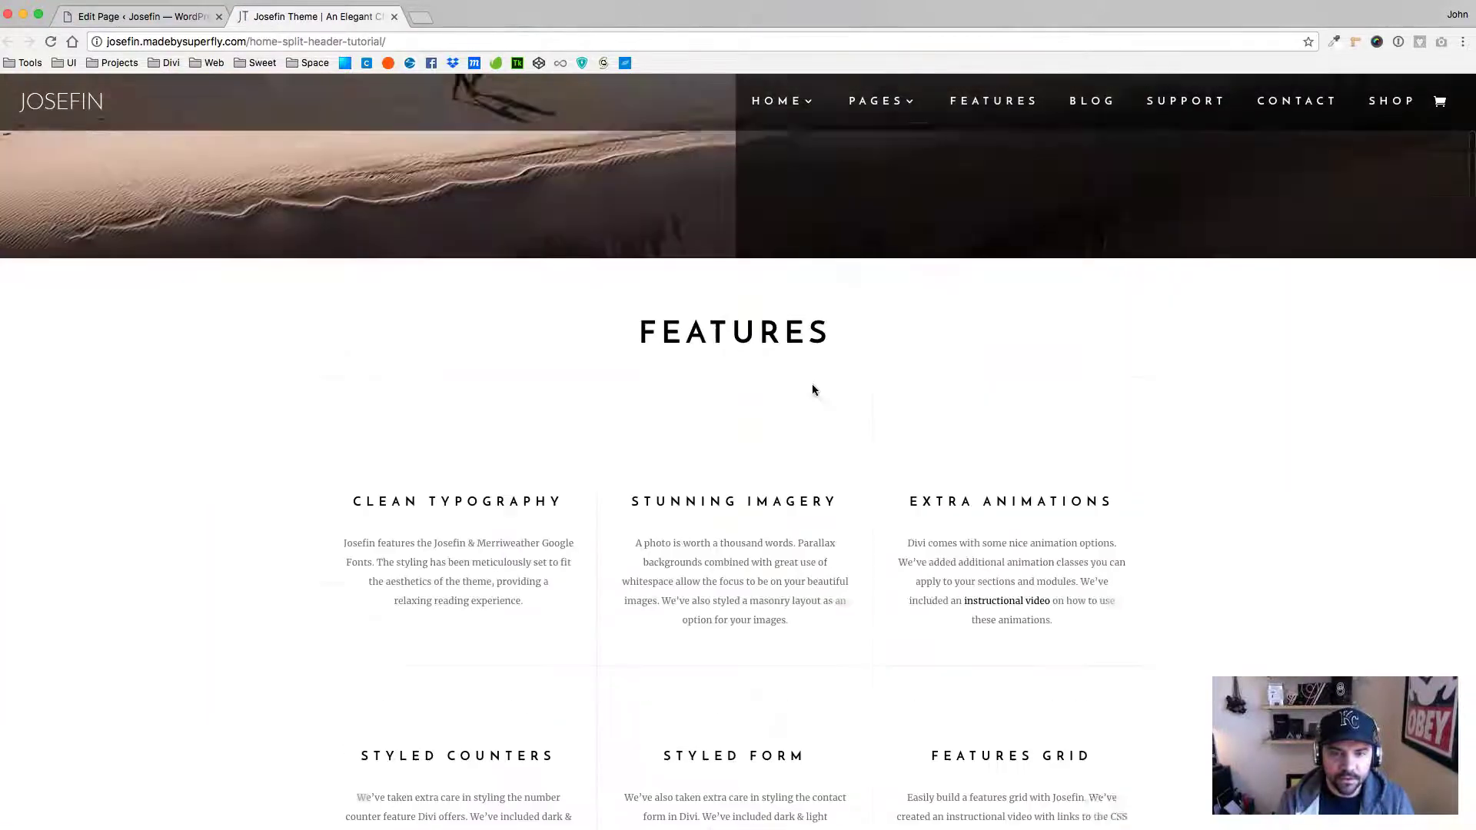
{"action": "scroll", "coordinate": [976, 388], "scroll_direction": "down", "scroll_amount": 5}
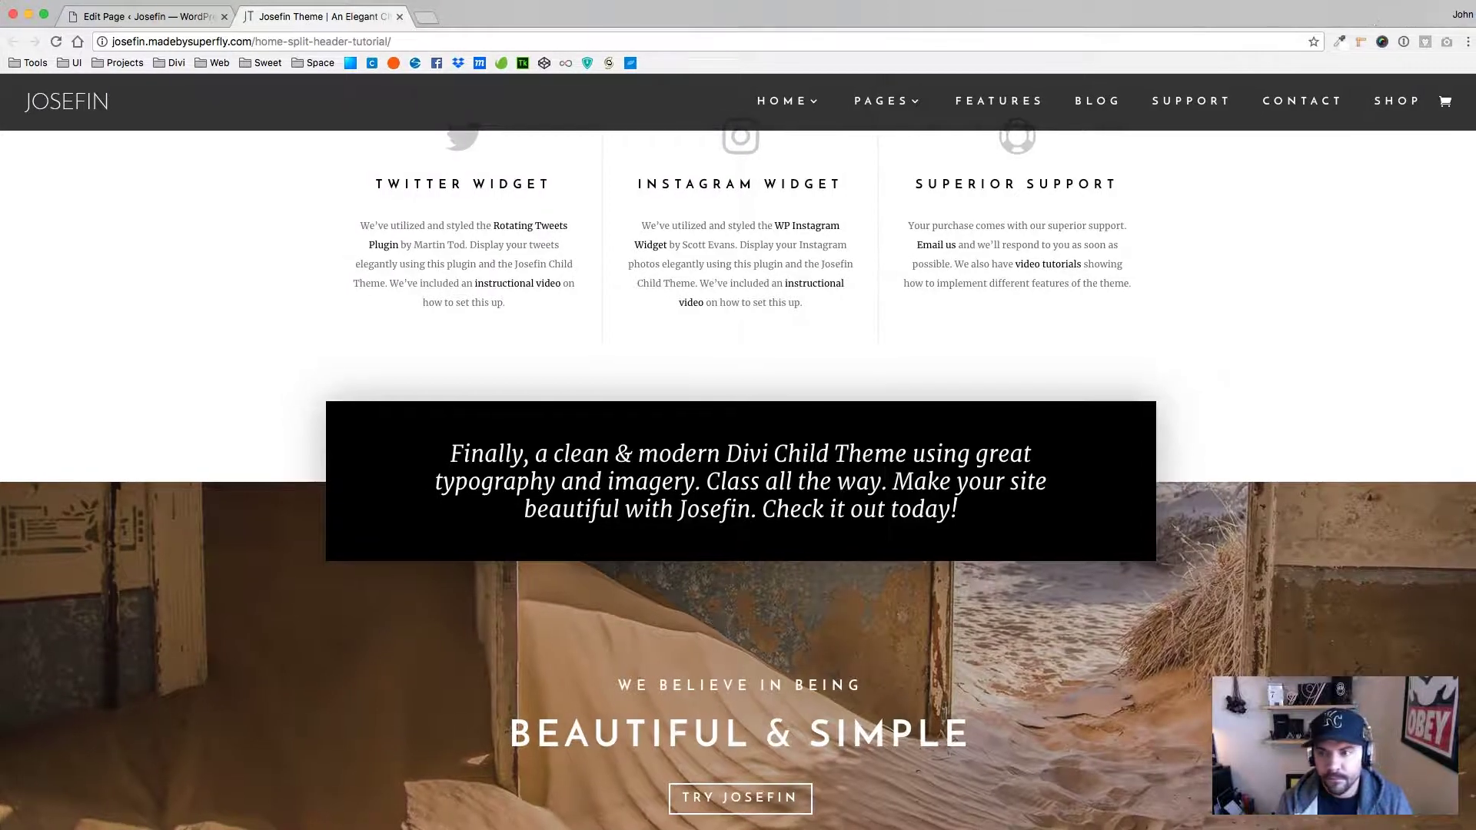
Narrow the browser window to about half the screen and widen it again to check the tagline row's responsive layout.
{"action": "left_click_drag", "start_coordinate": [1475, 307], "coordinate": [739, 348]}
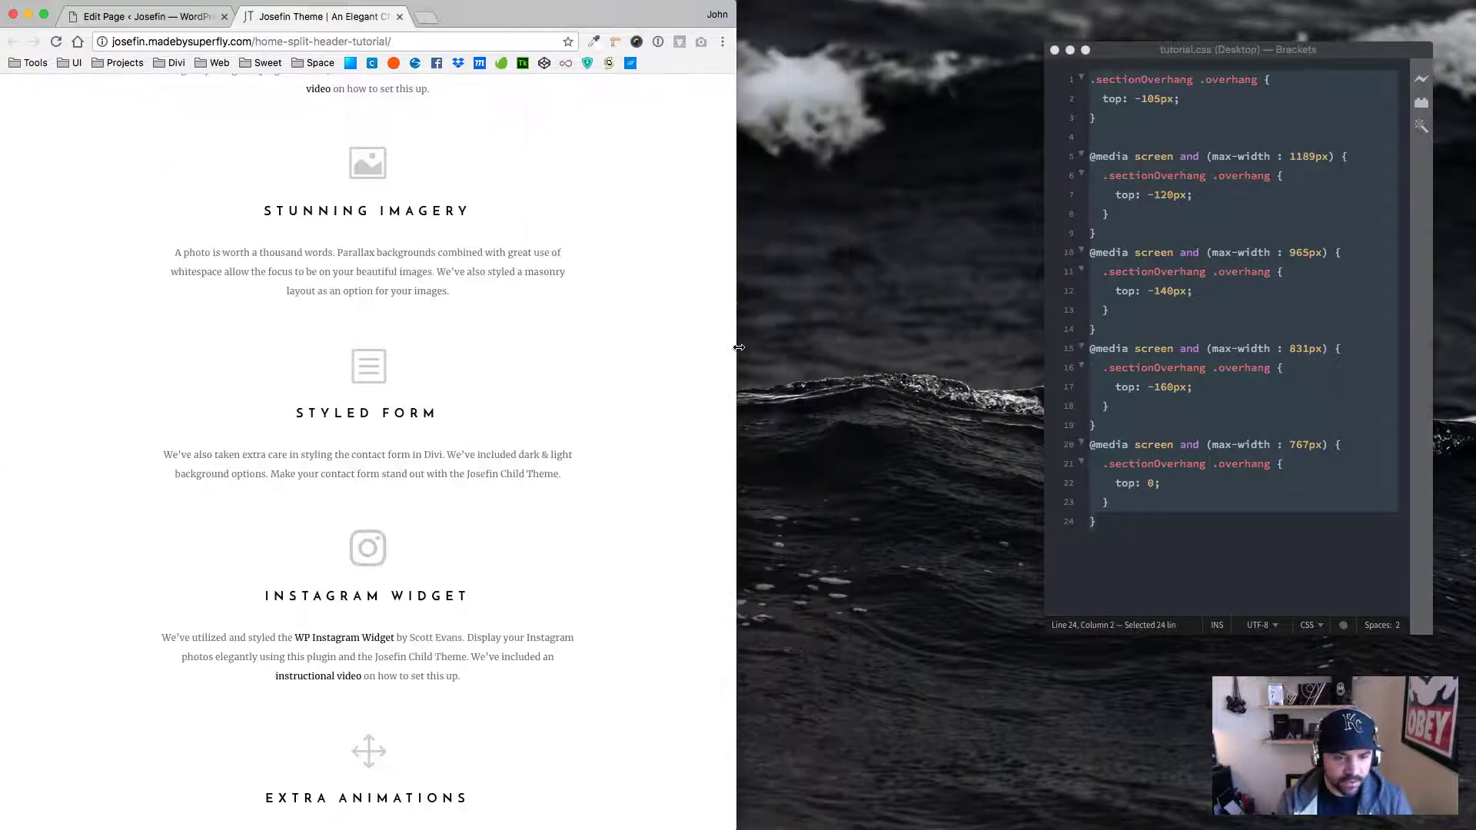
{"action": "scroll", "coordinate": [551, 348], "scroll_direction": "down", "scroll_amount": 10}
{"action": "left_click_drag", "start_coordinate": [736, 203], "coordinate": [1474, 309]}
{"action": "scroll", "coordinate": [1222, 323], "scroll_direction": "up", "scroll_amount": 10}
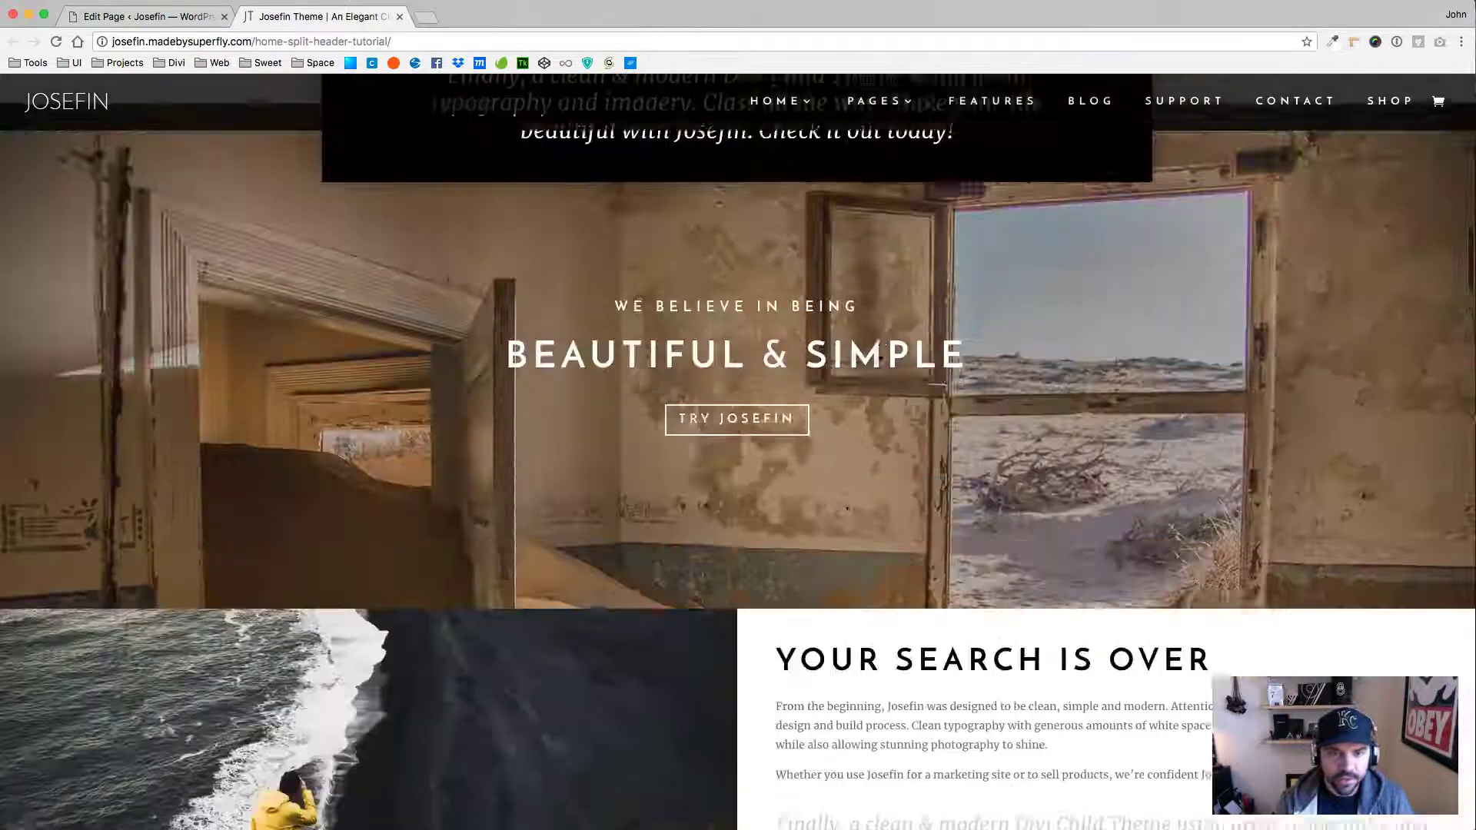
{"action": "scroll", "coordinate": [878, 352], "scroll_direction": "up", "scroll_amount": 5}
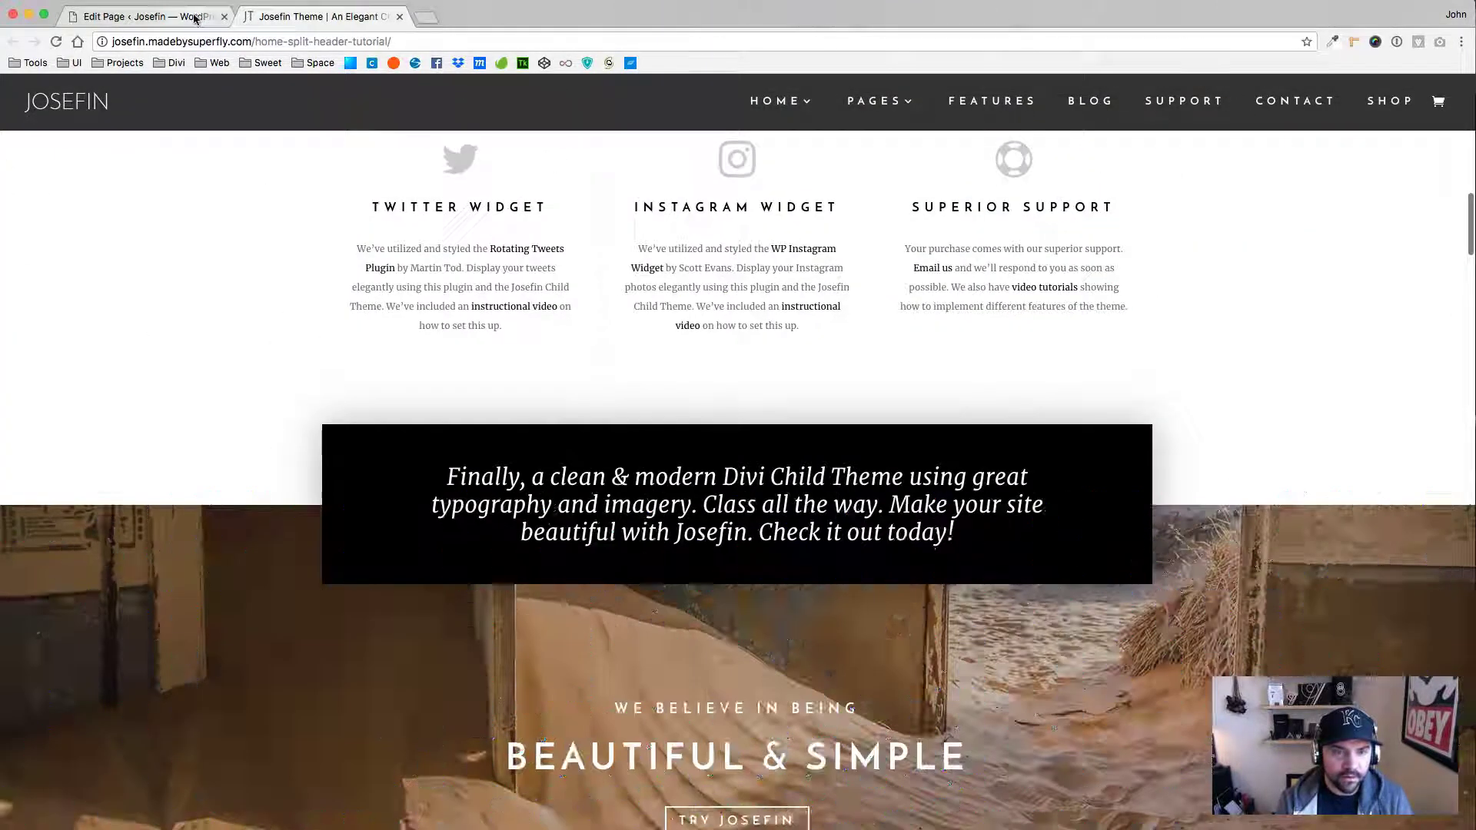
Return to the page editor and open the tagline row's settings with its background colour ready for editing.
{"action": "left_click", "coordinate": [146, 16]}
{"action": "scroll", "coordinate": [636, 400], "scroll_direction": "down", "scroll_amount": 4}
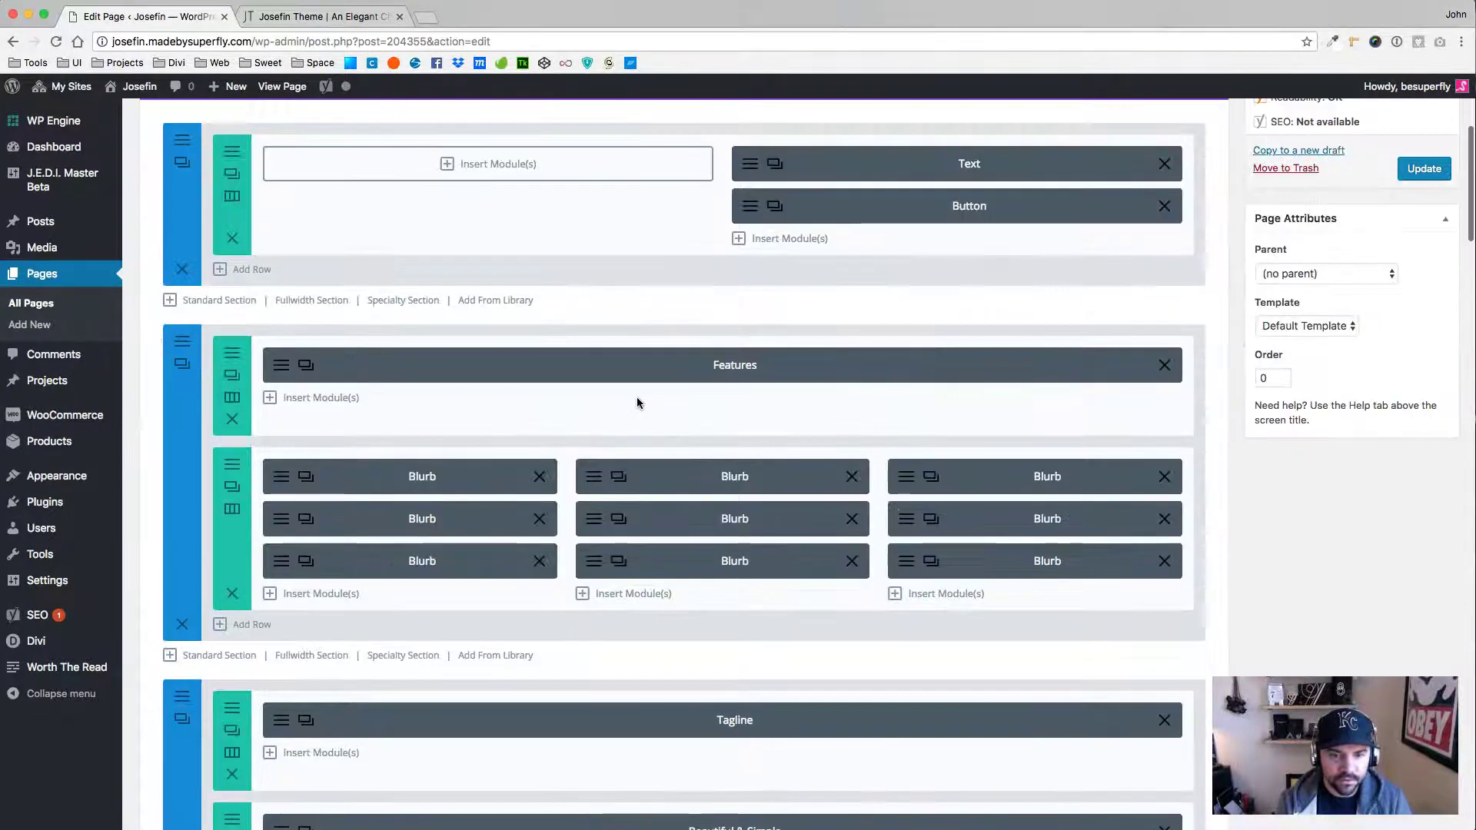
{"action": "scroll", "coordinate": [636, 397], "scroll_direction": "down", "scroll_amount": 5}
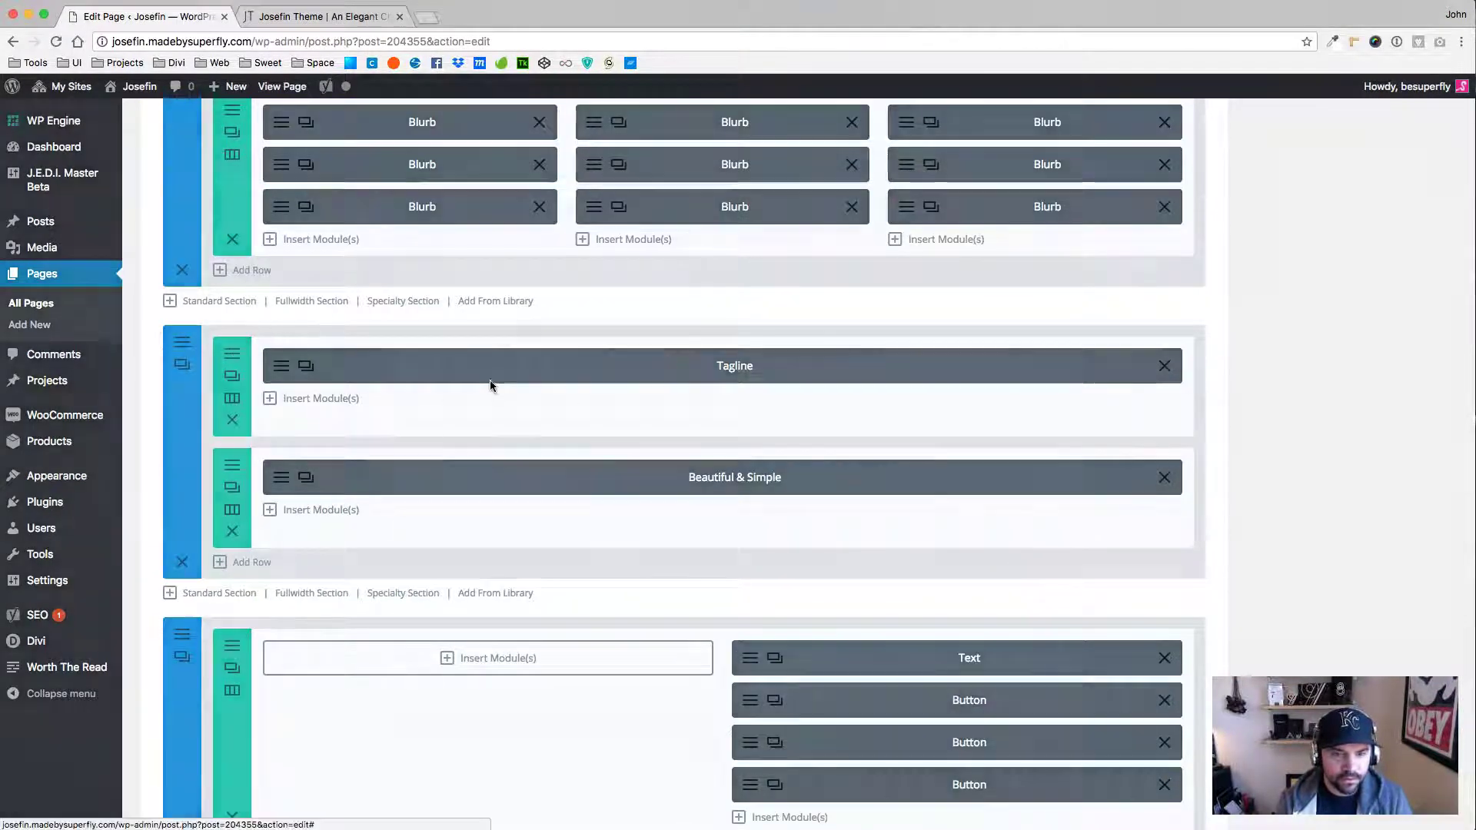
{"action": "left_click", "coordinate": [490, 380]}
{"action": "left_click", "coordinate": [894, 436]}
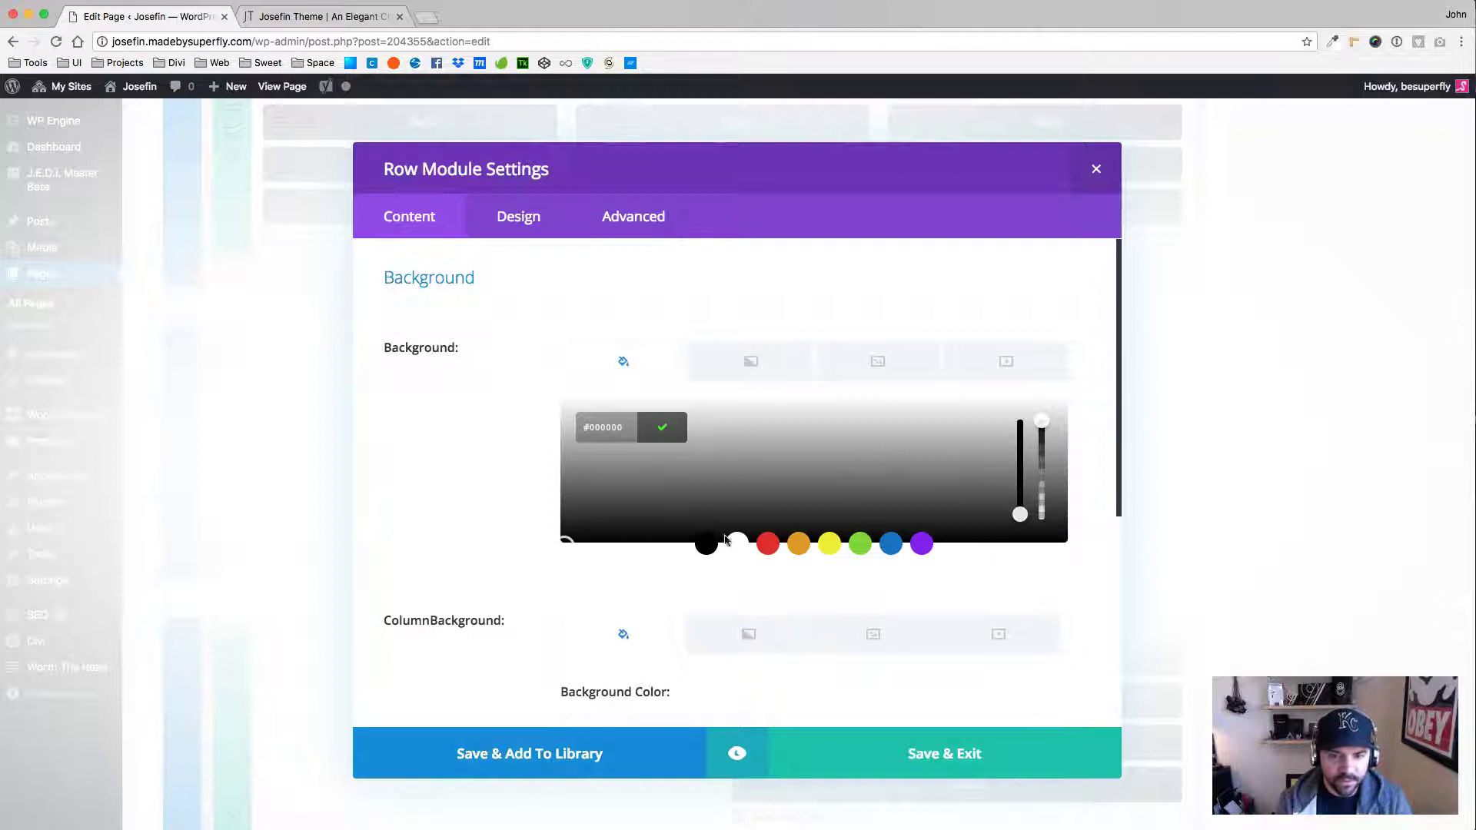
Try orange, blue and brown shades for the tagline row's background, settling on #af8959.
{"action": "left_click", "coordinate": [798, 547]}
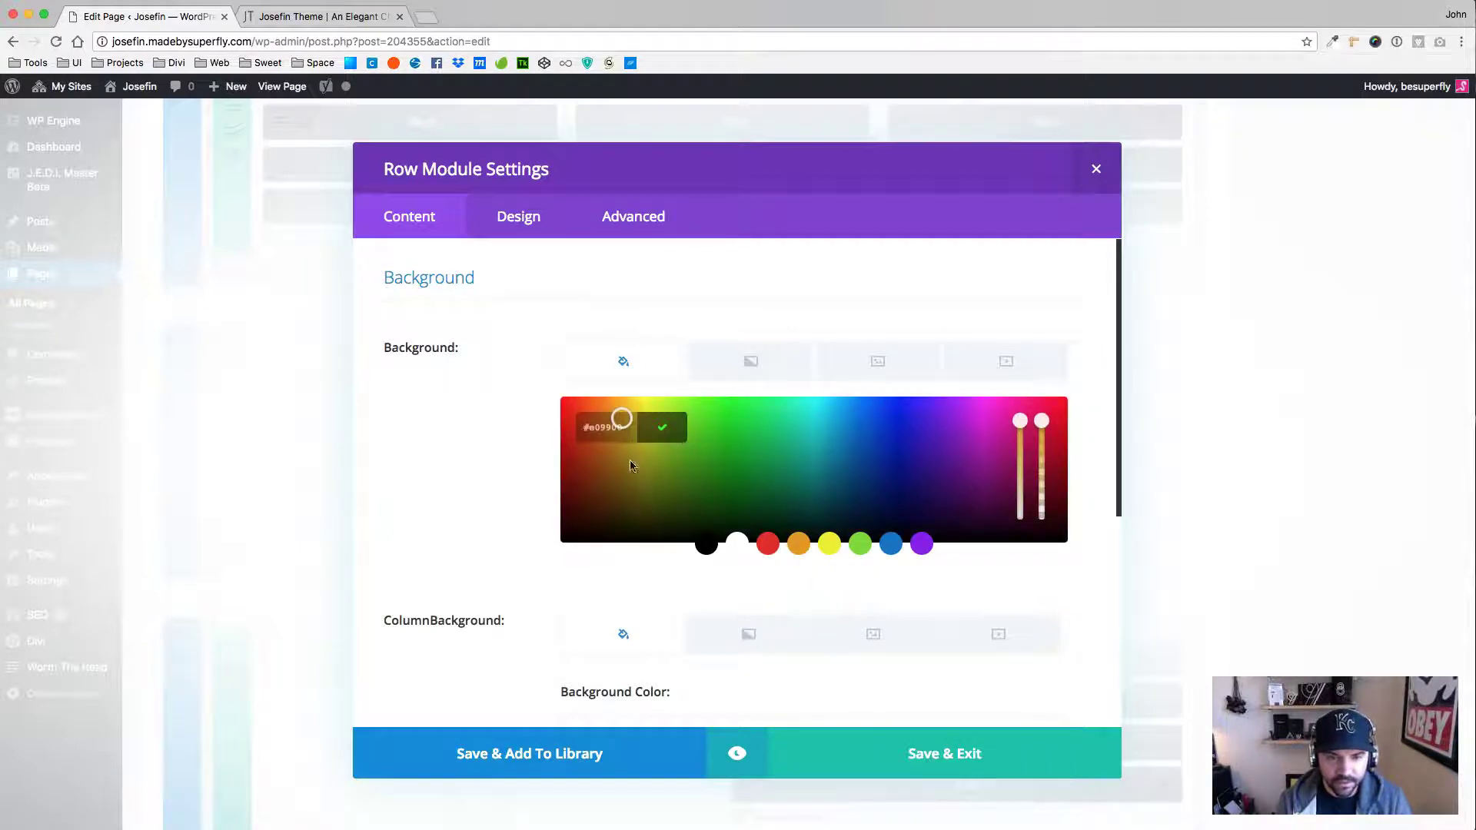
{"action": "left_click_drag", "start_coordinate": [623, 418], "coordinate": [624, 418]}
{"action": "left_click_drag", "start_coordinate": [1018, 438], "coordinate": [1024, 484]}
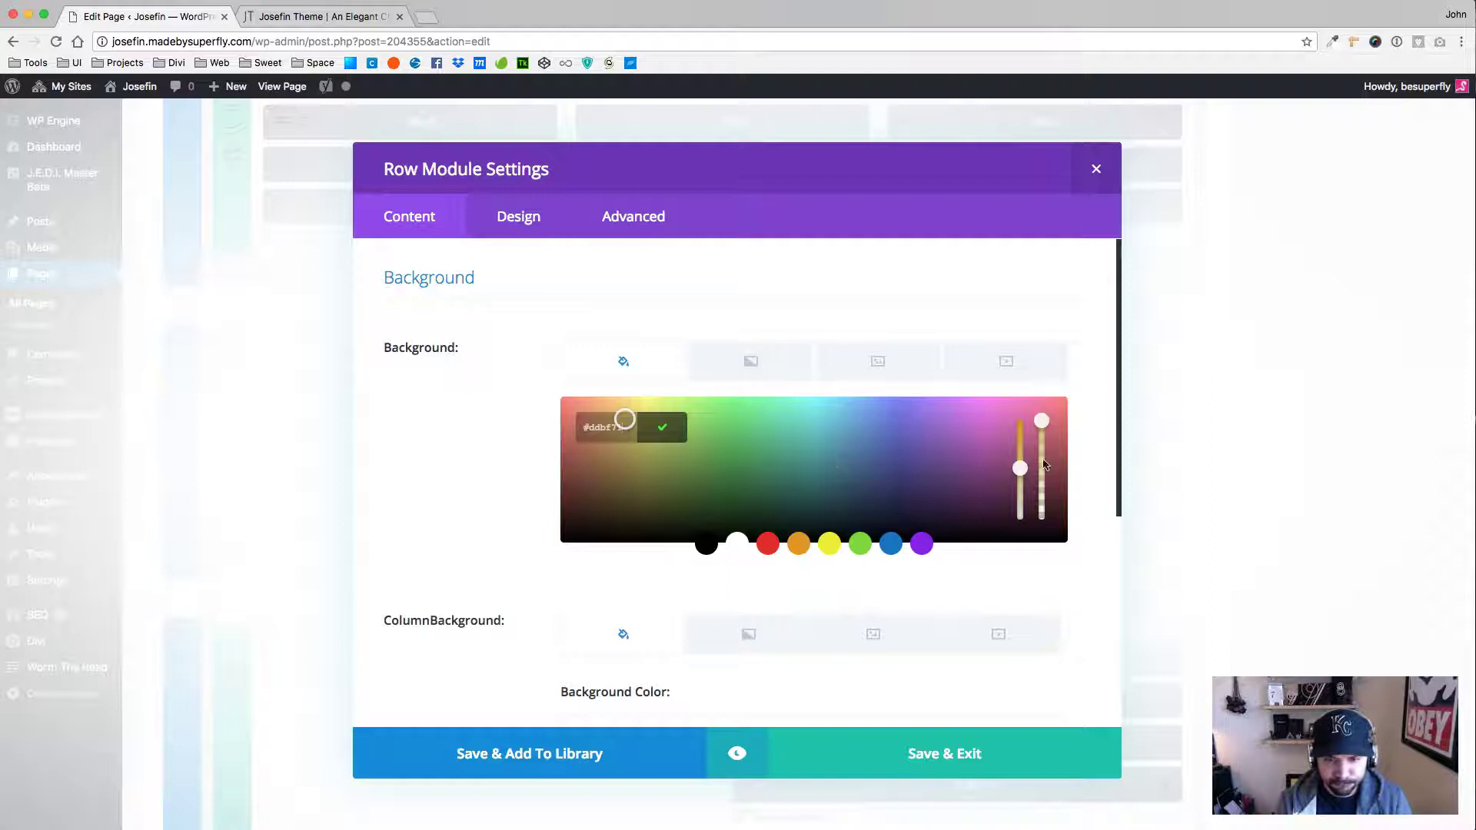
{"action": "left_click", "coordinate": [863, 455]}
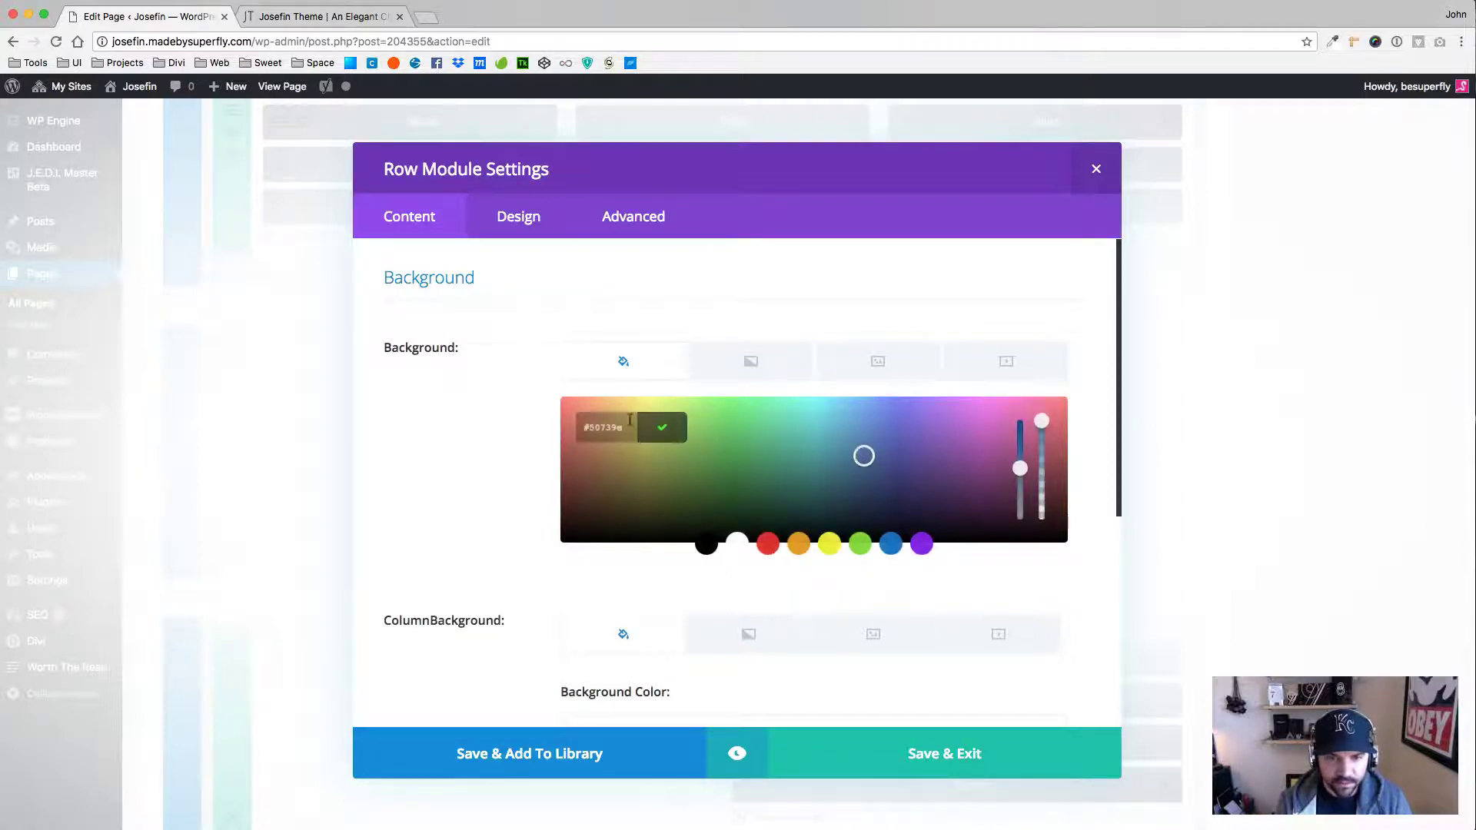
{"action": "left_click_drag", "start_coordinate": [596, 431], "coordinate": [604, 450]}
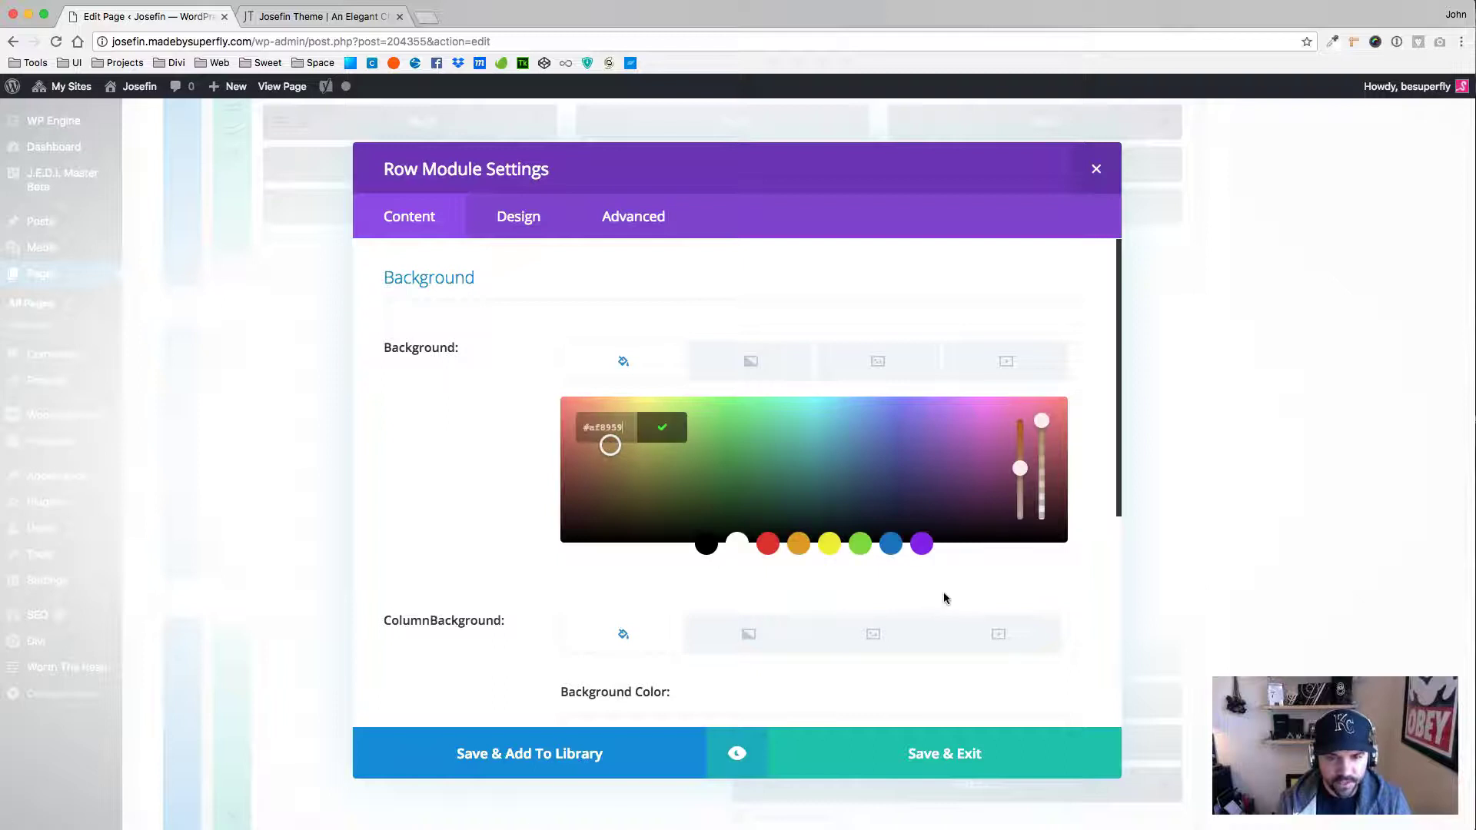
{"action": "left_click", "coordinate": [967, 600]}
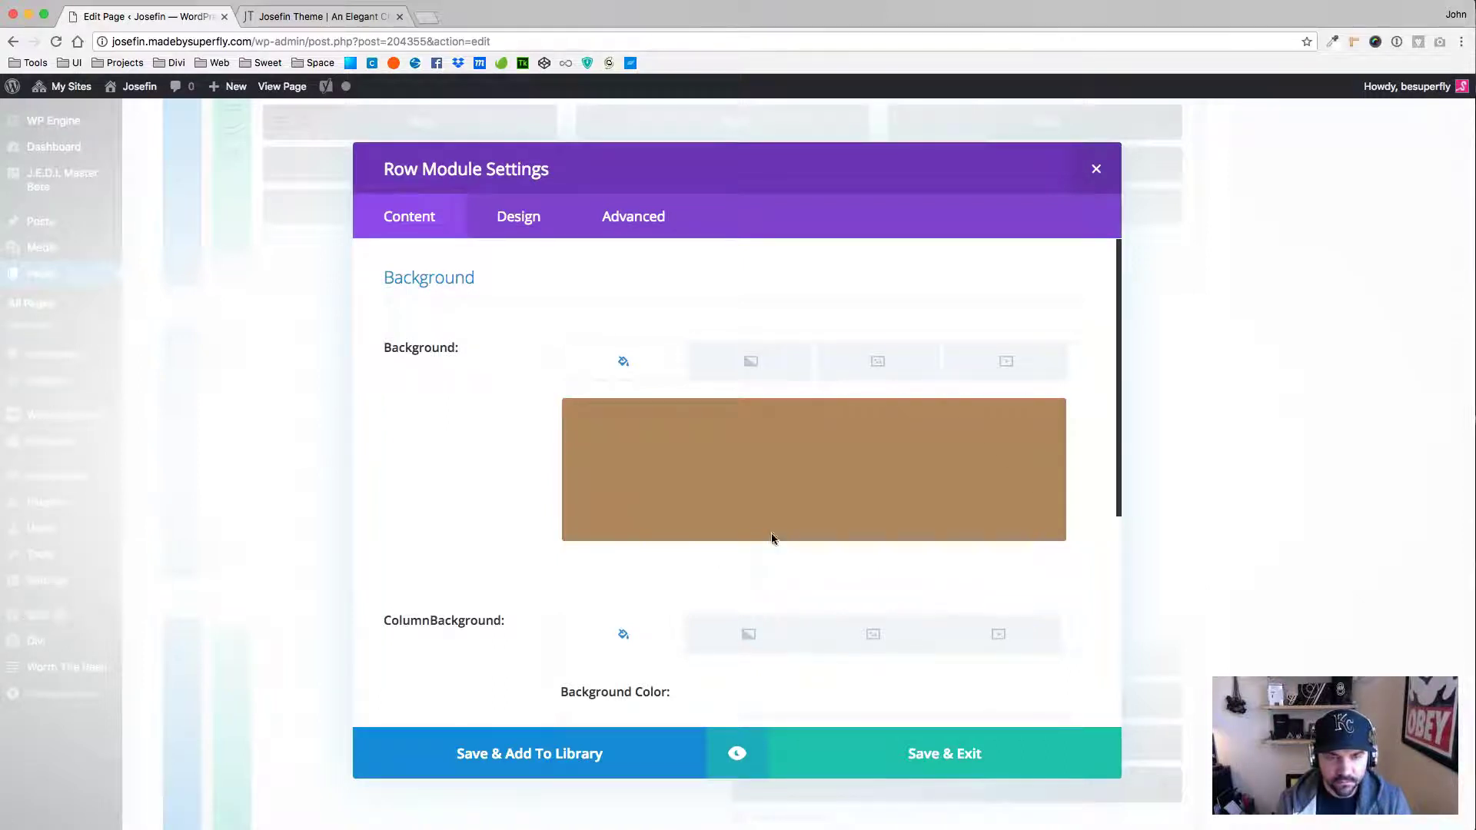
Sample the sand colour #AC8361 from the live page's background photo and apply it as the tagline row's background.
{"action": "left_click", "coordinate": [332, 17]}
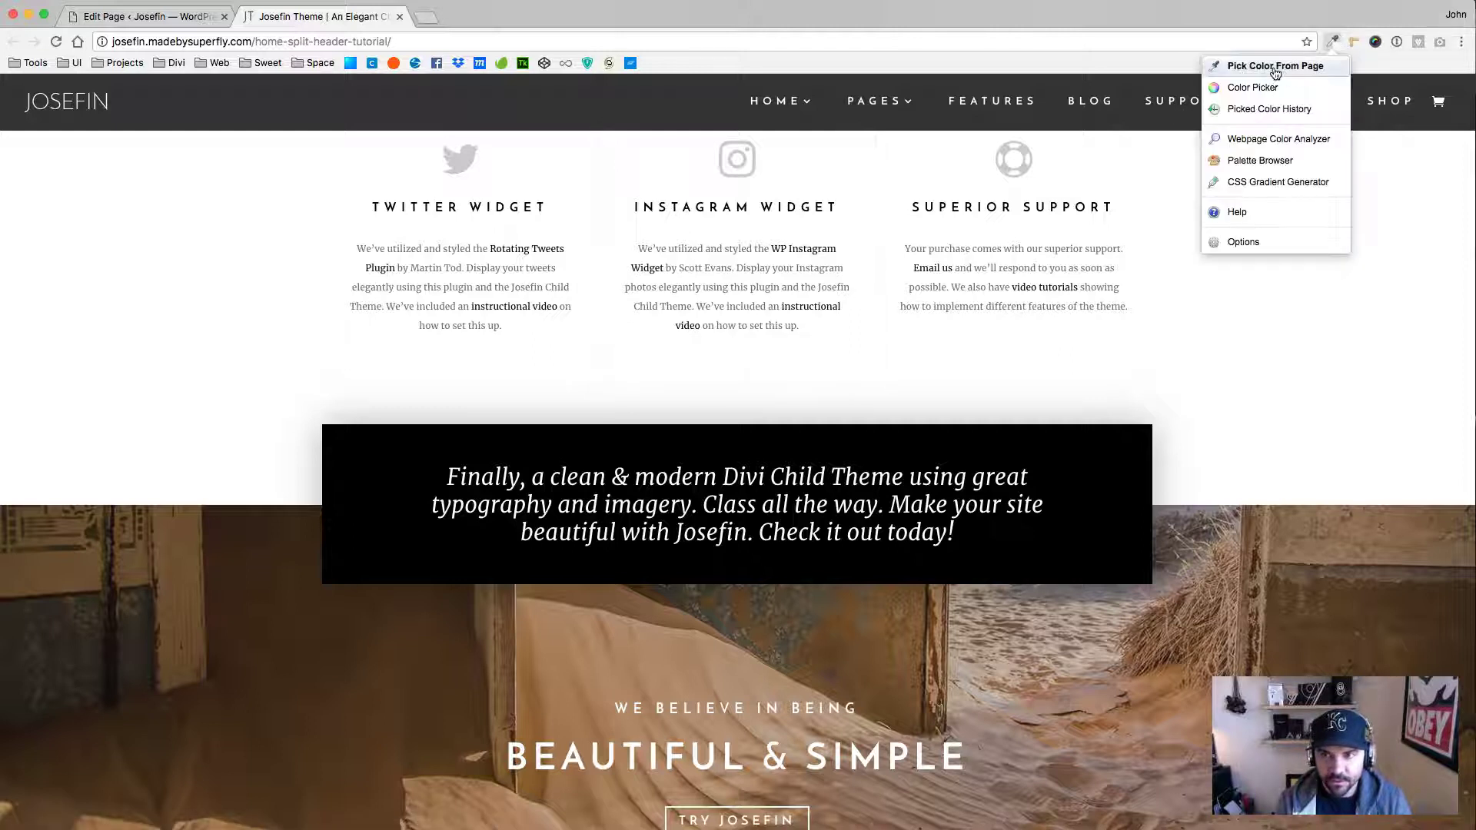
{"action": "left_click", "coordinate": [1330, 72]}
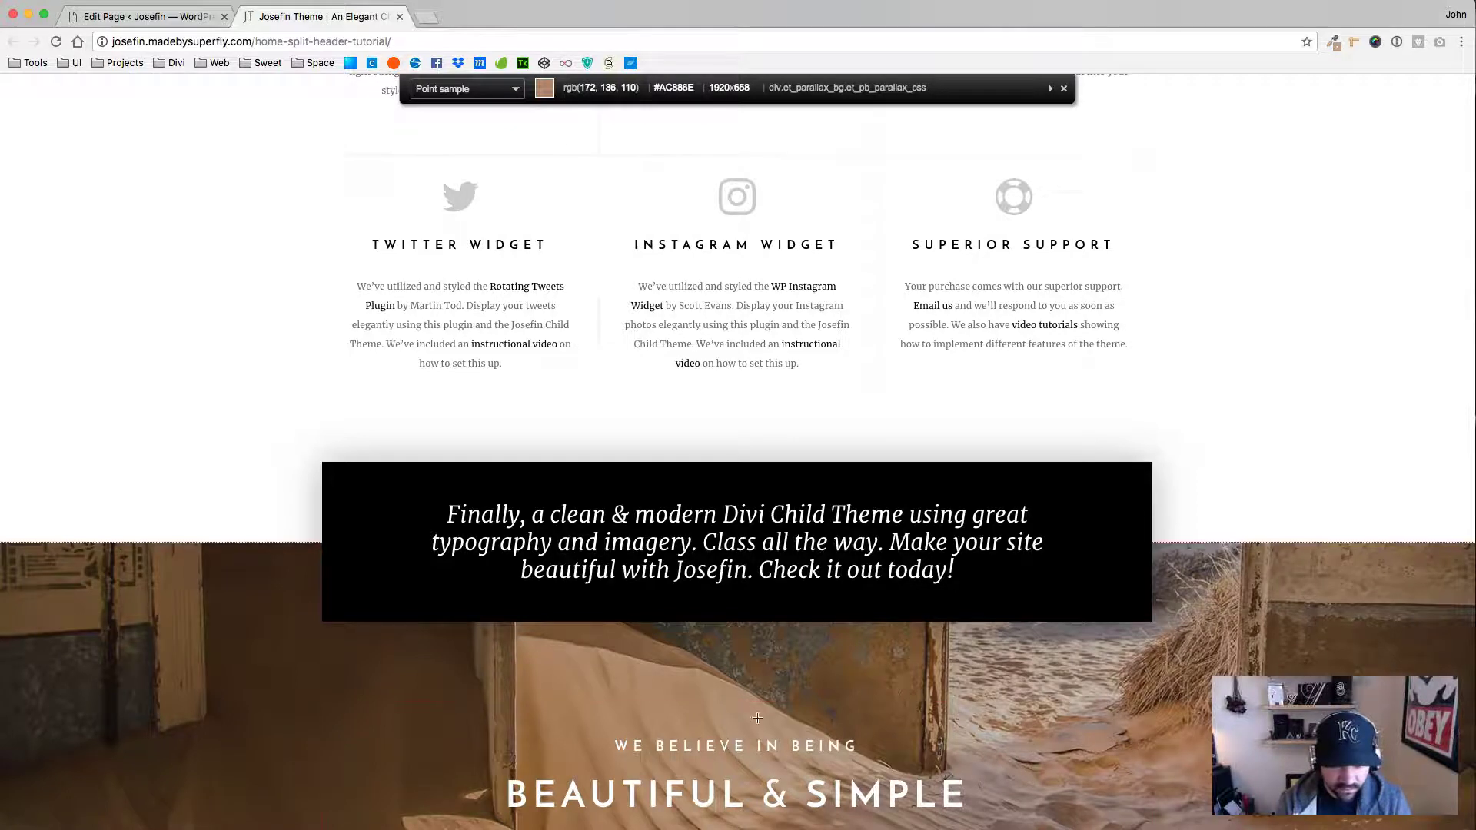
{"action": "left_click", "coordinate": [541, 651]}
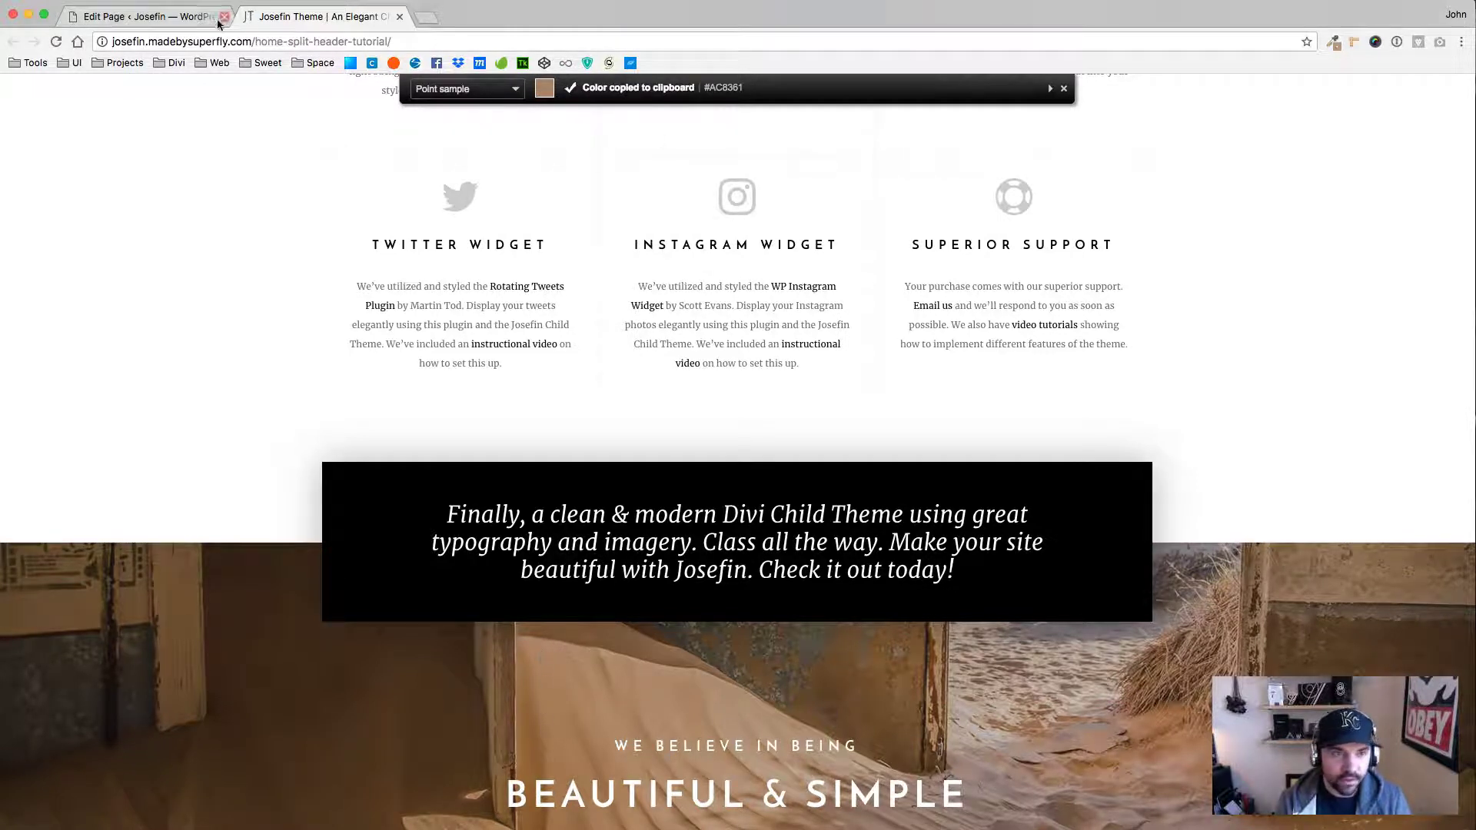
{"action": "key", "text": "super+alt+Left"}
{"action": "left_click", "coordinate": [763, 444]}
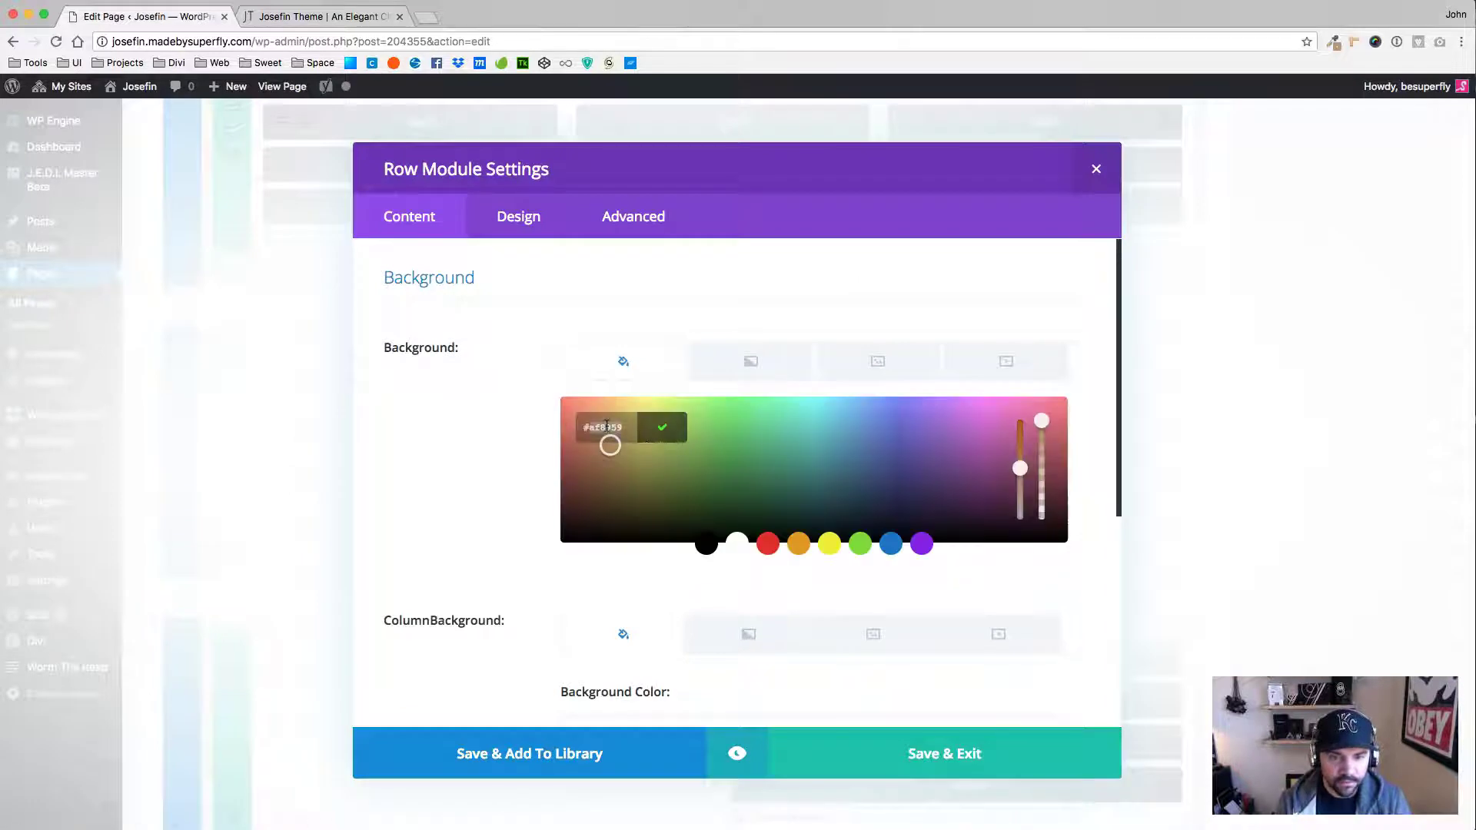
{"action": "left_click", "coordinate": [662, 427]}
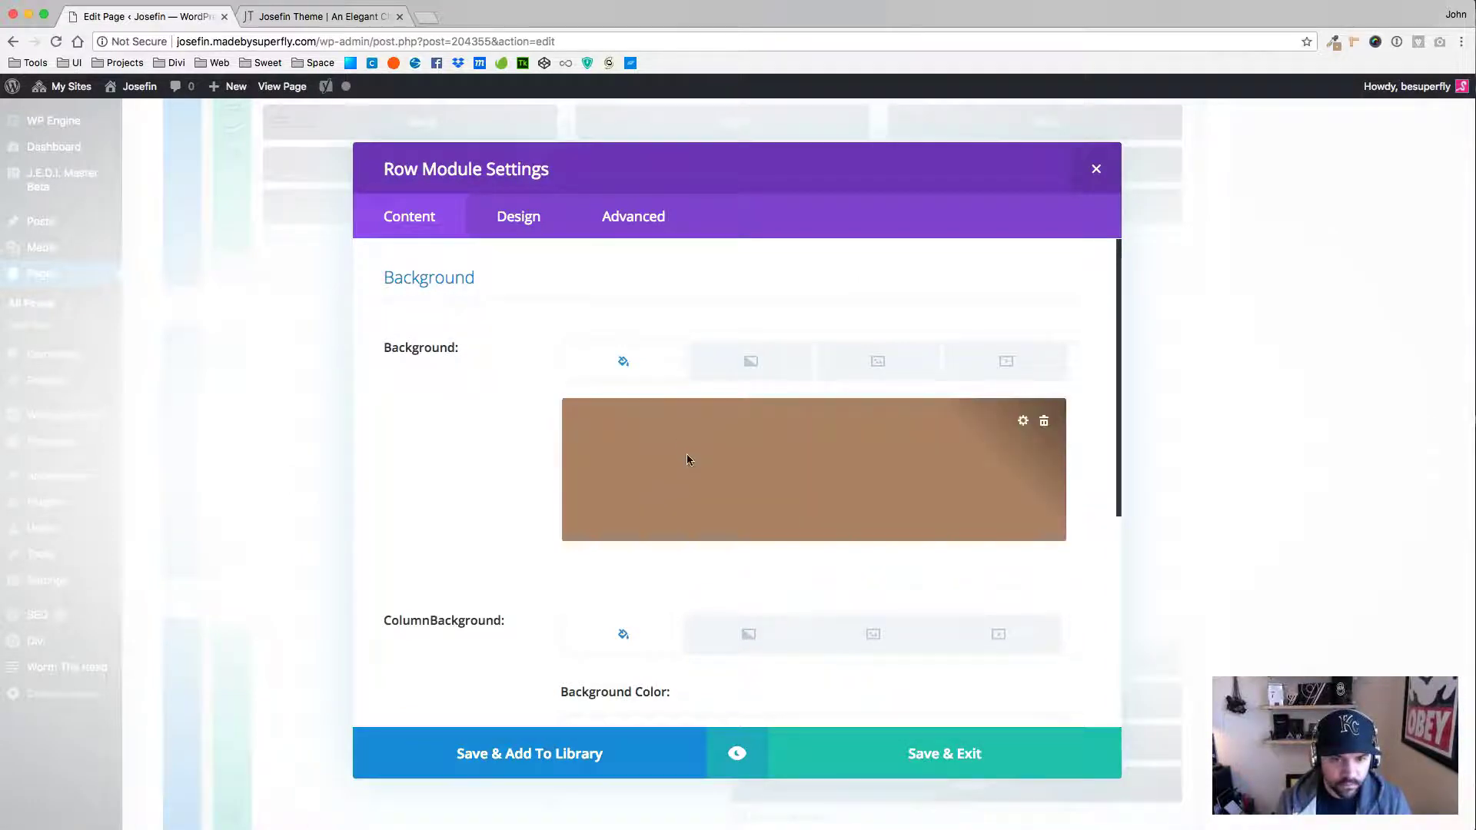
Reduce the saturation and lighten the row's background colour to #ba9577.
{"action": "left_click", "coordinate": [668, 419]}
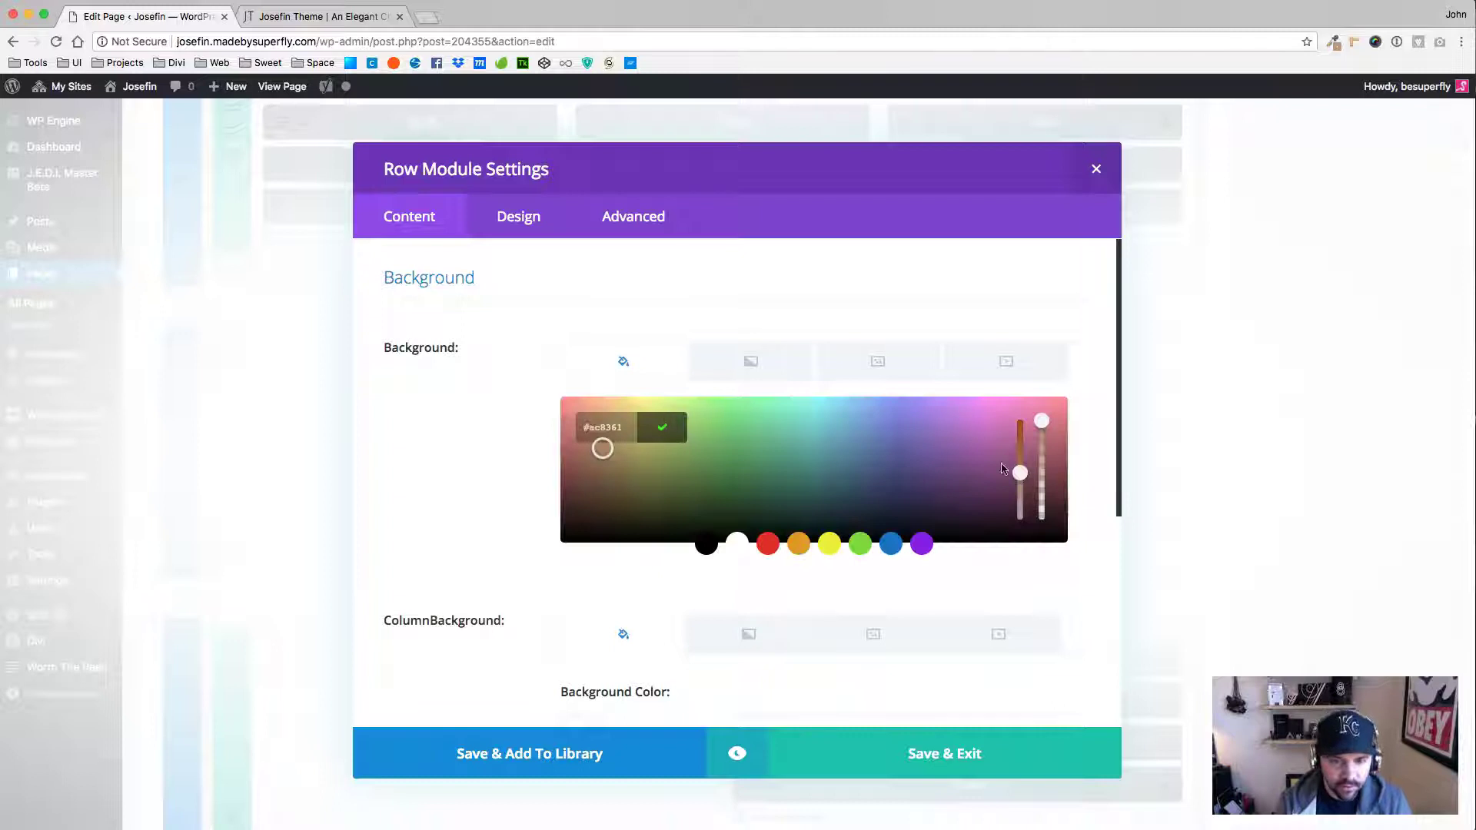
{"action": "left_click_drag", "start_coordinate": [1019, 472], "coordinate": [1019, 480]}
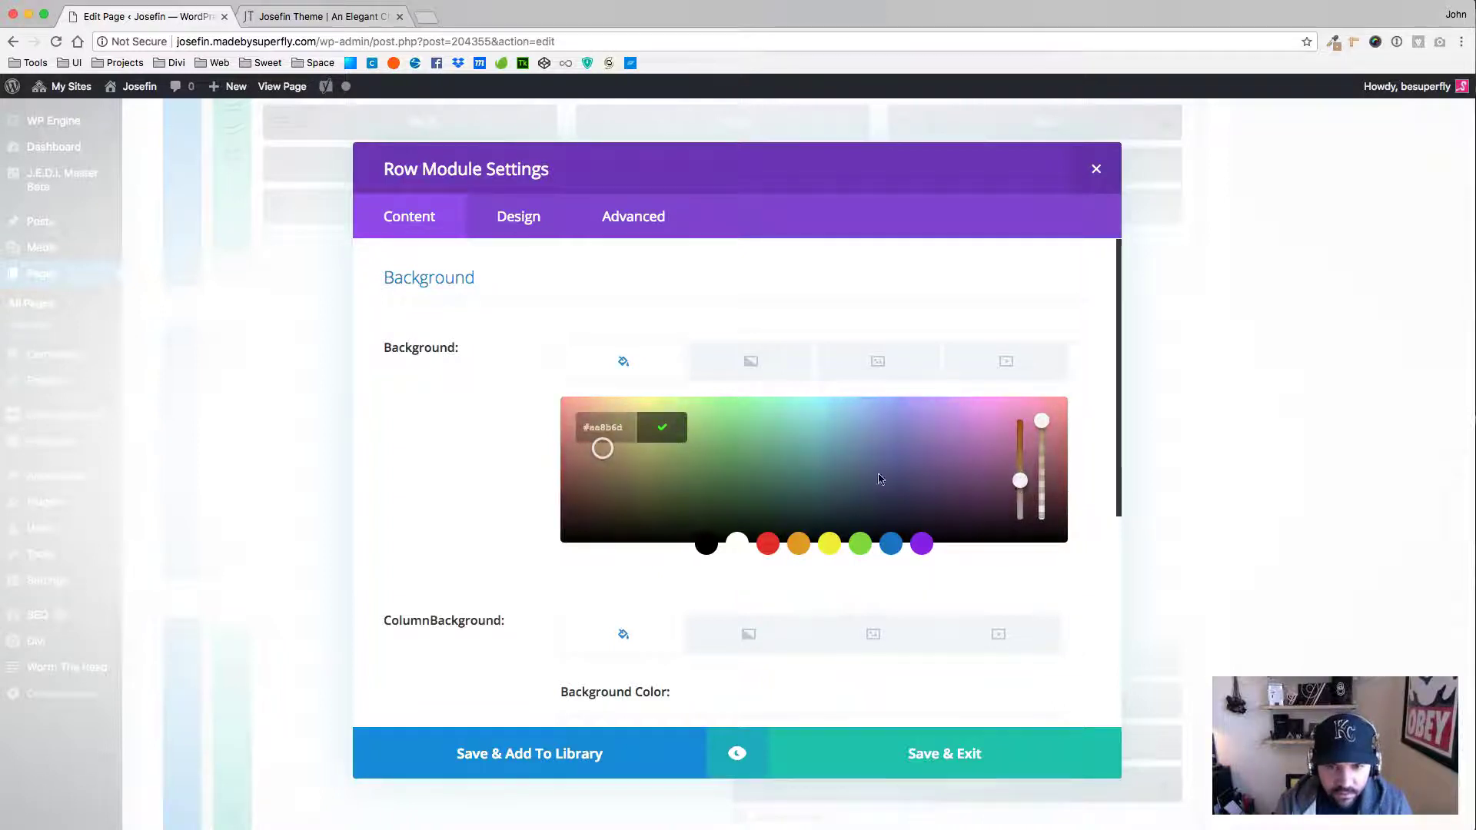
{"action": "left_click_drag", "start_coordinate": [602, 448], "coordinate": [602, 440]}
{"action": "left_click", "coordinate": [661, 427]}
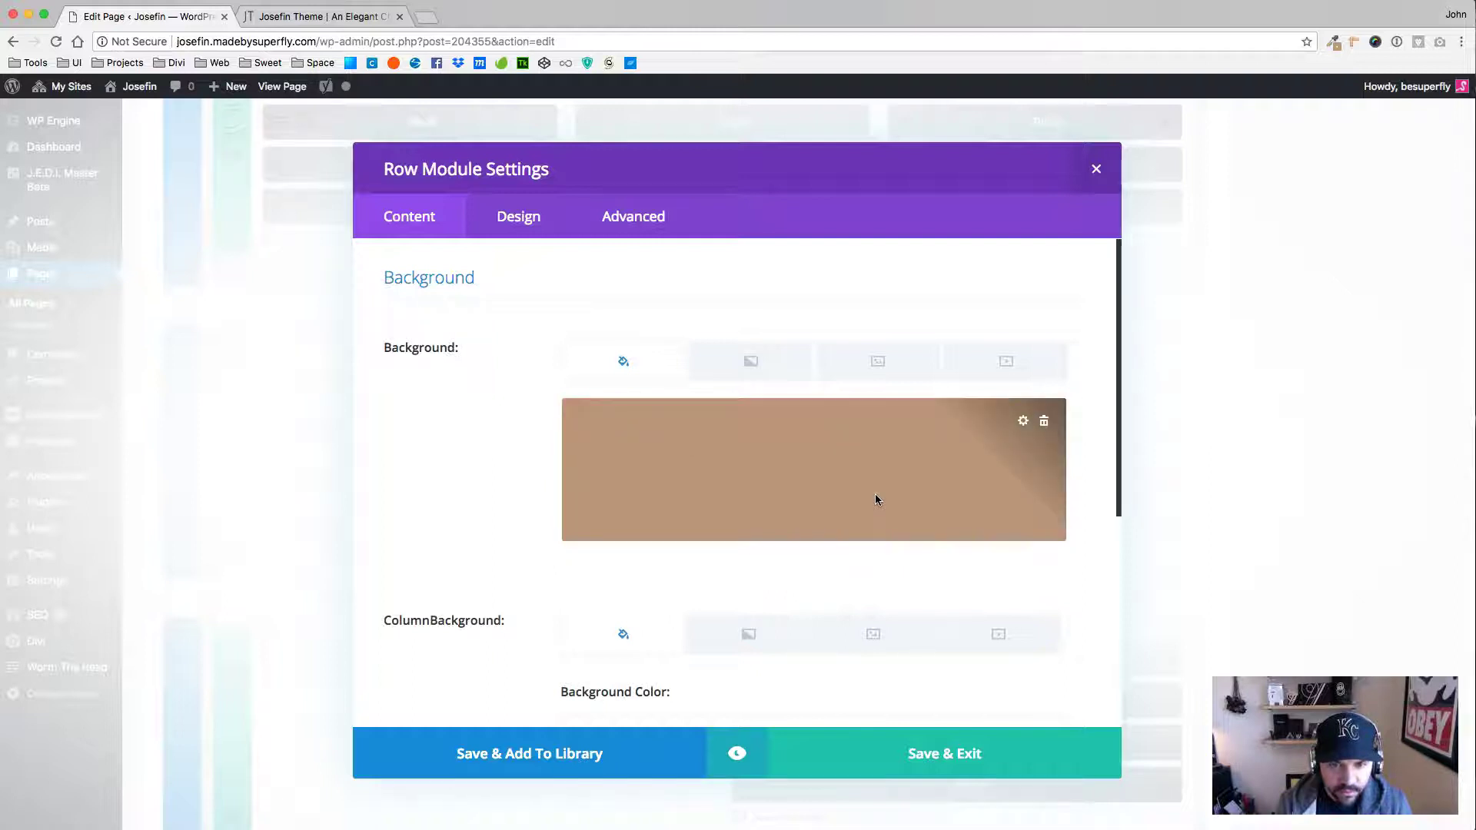
Save the row settings, update the page and reload the live page.
{"action": "left_click", "coordinate": [922, 745]}
{"action": "scroll", "coordinate": [1439, 386], "scroll_direction": "up", "scroll_amount": 10}
{"action": "left_click", "coordinate": [1423, 456]}
{"action": "left_click", "coordinate": [290, 16]}
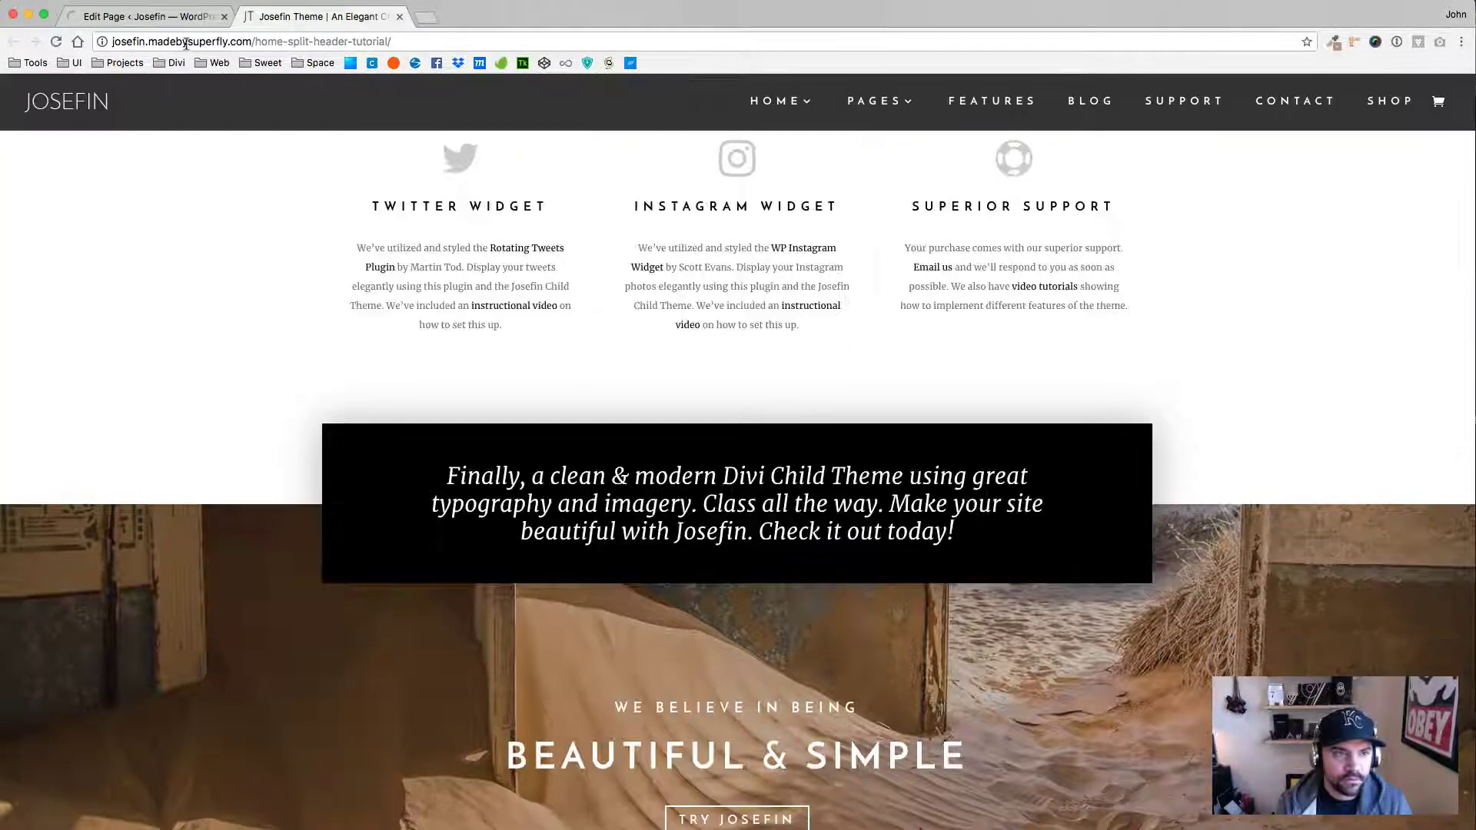
{"action": "left_click", "coordinate": [55, 42]}
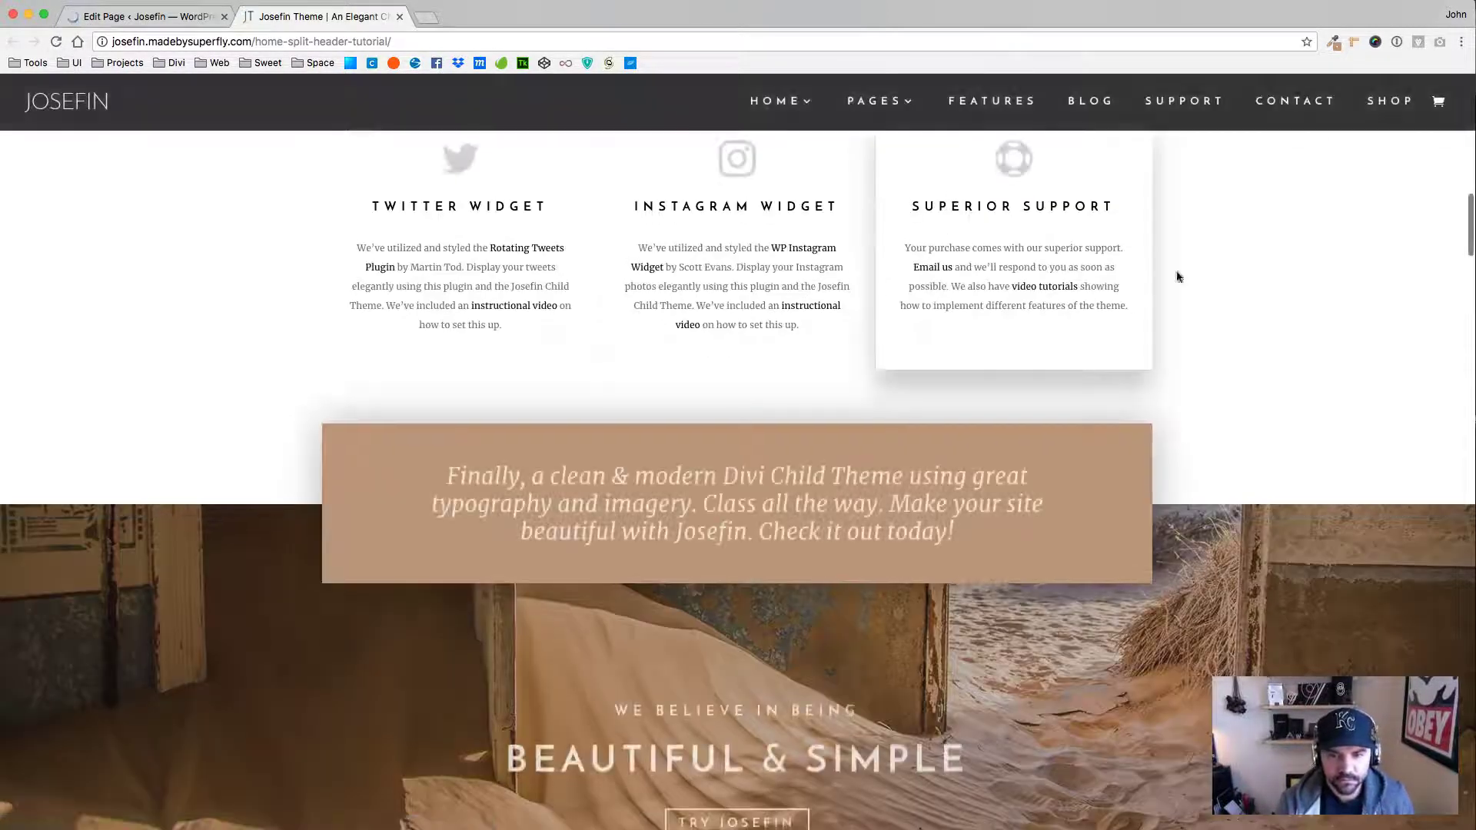
Inspect the live tagline row in the developer tools, switching its forced hover state and its box-shadow rule on and off.
{"action": "right_click", "coordinate": [1090, 440]}
{"action": "left_click", "coordinate": [1144, 624]}
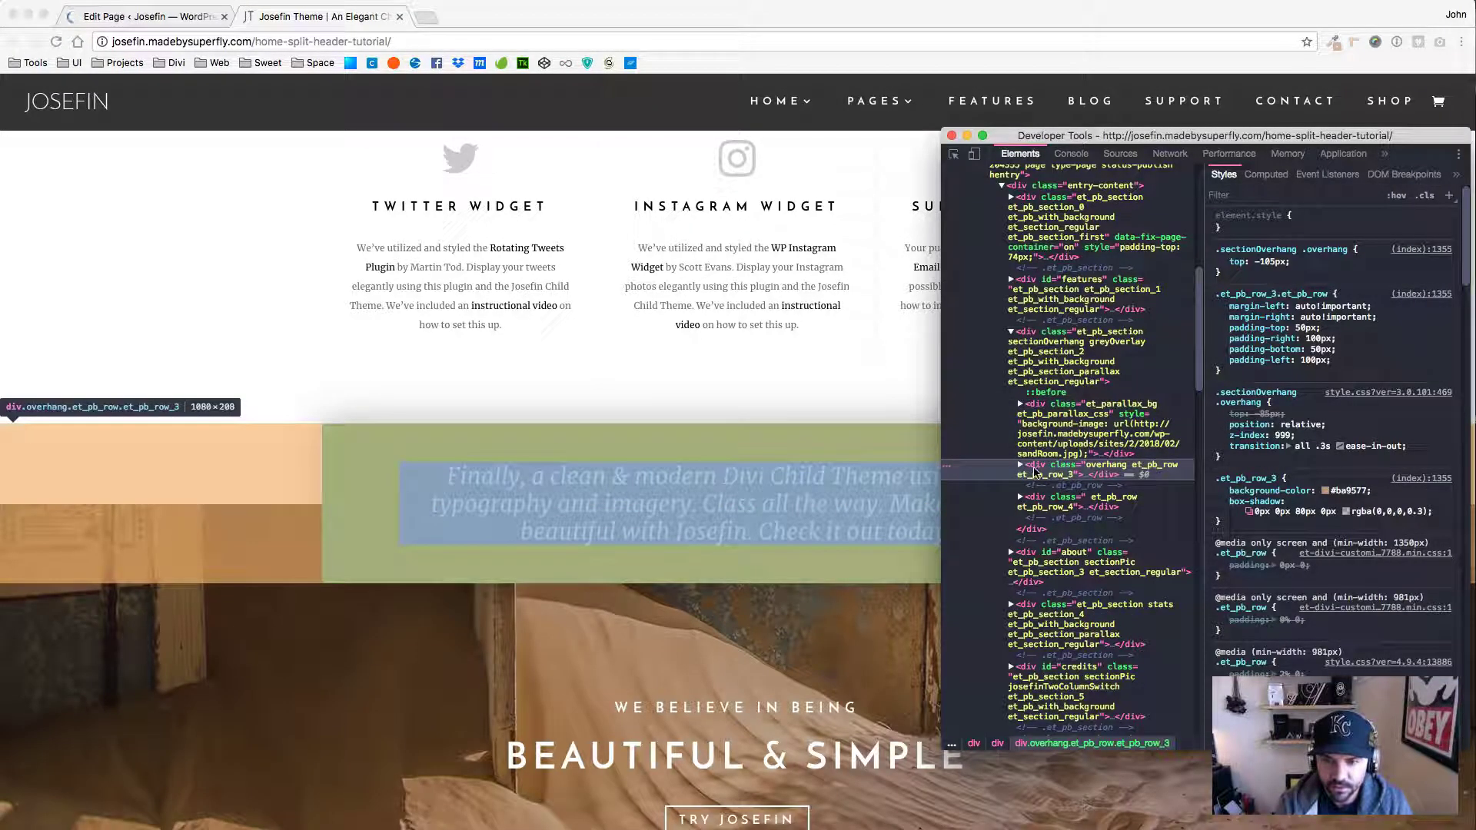
{"action": "left_click", "coordinate": [1398, 196]}
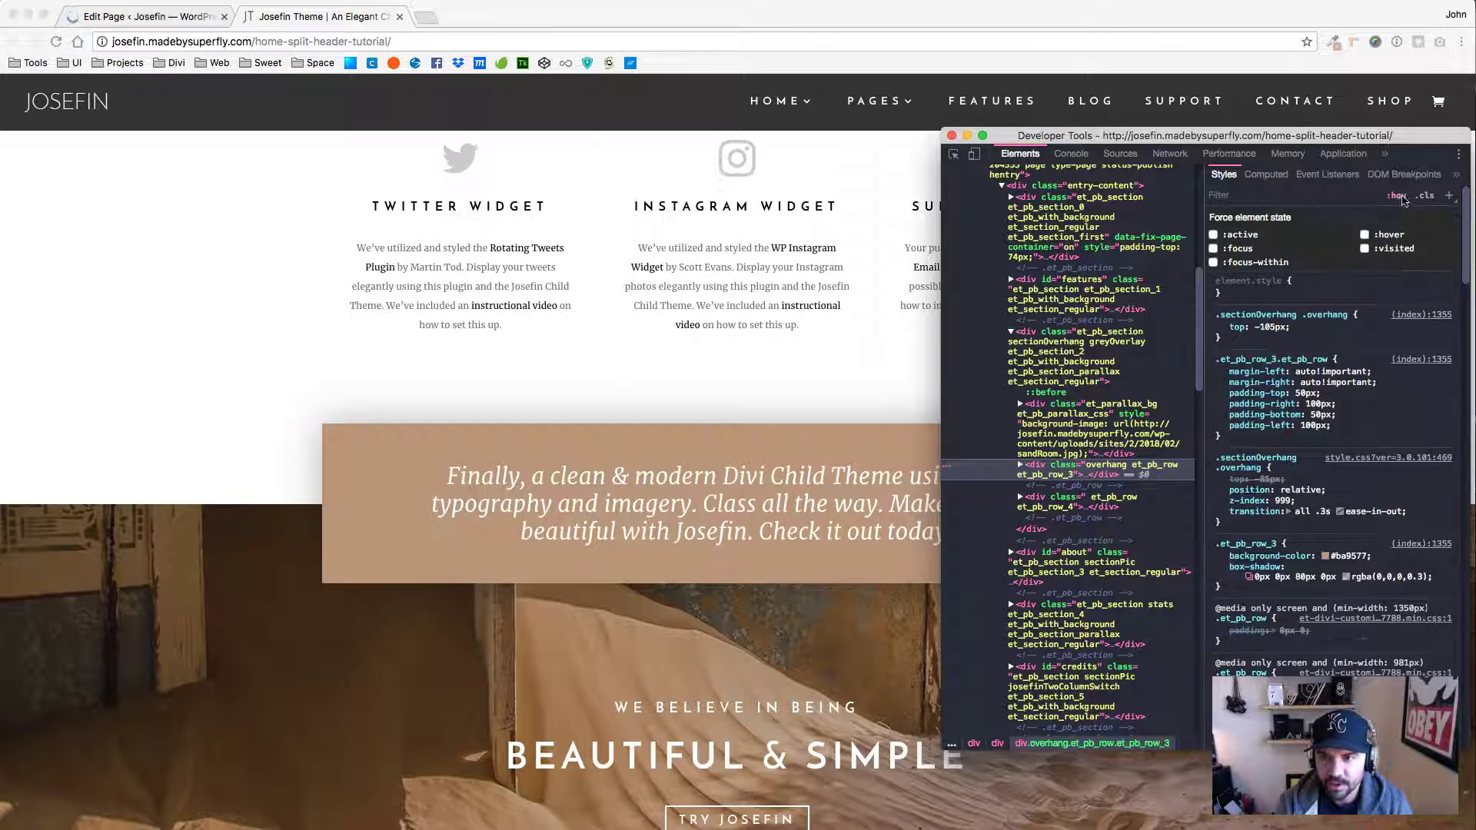
{"action": "left_click", "coordinate": [1365, 235]}
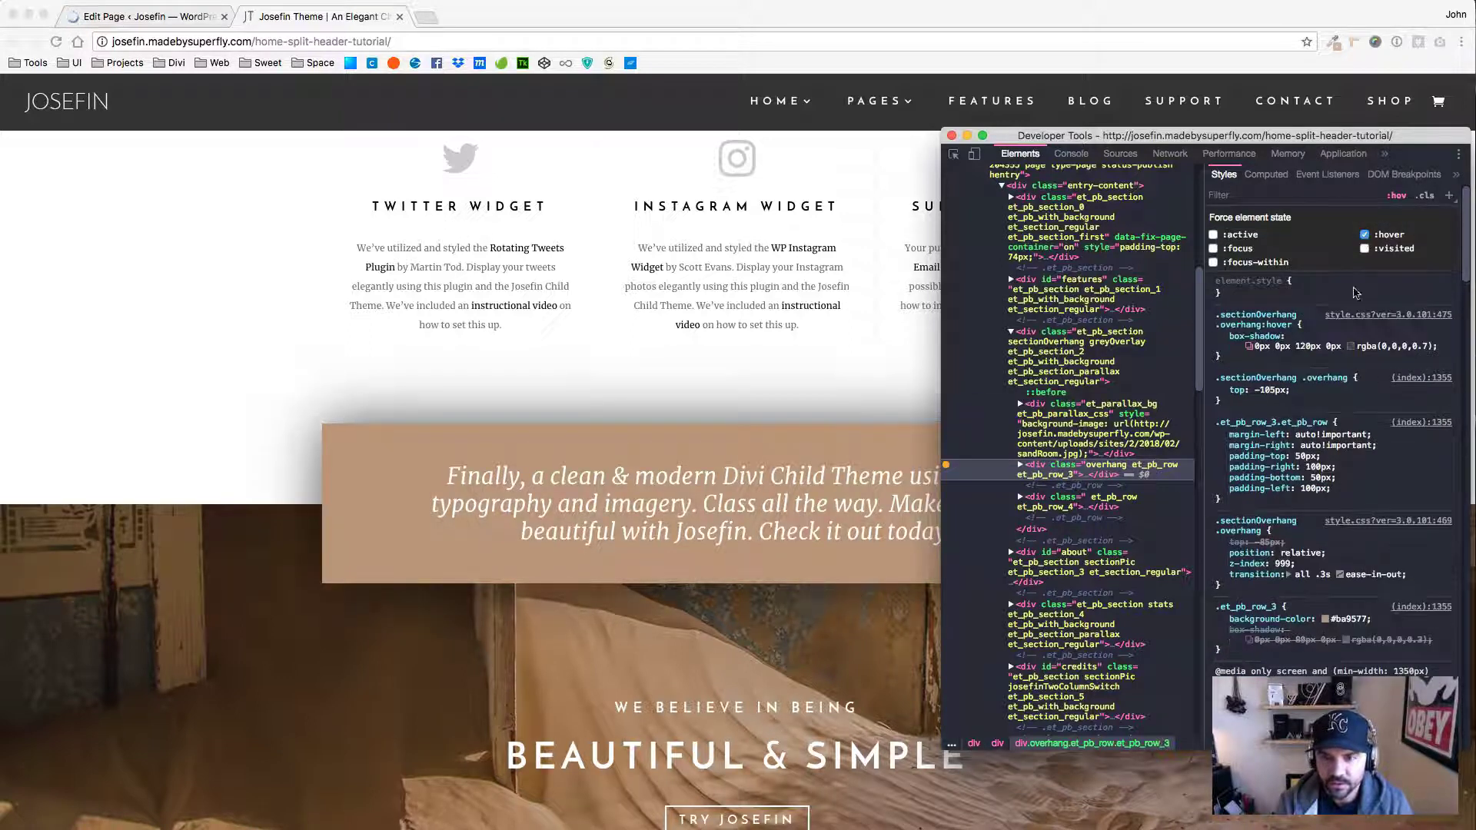
{"action": "left_click", "coordinate": [1365, 235]}
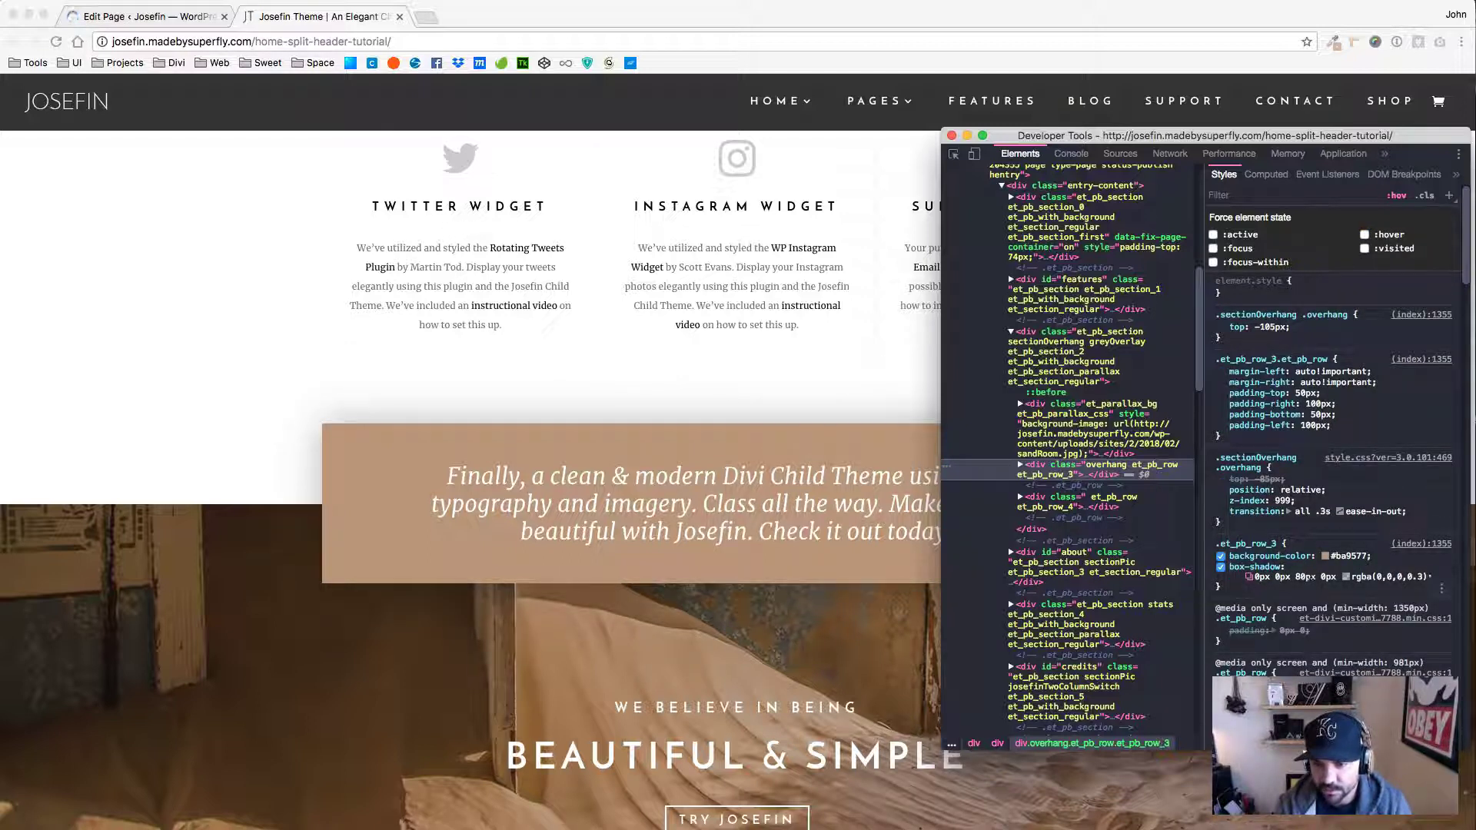
{"action": "left_click", "coordinate": [1221, 567]}
{"action": "left_click", "coordinate": [1220, 567]}
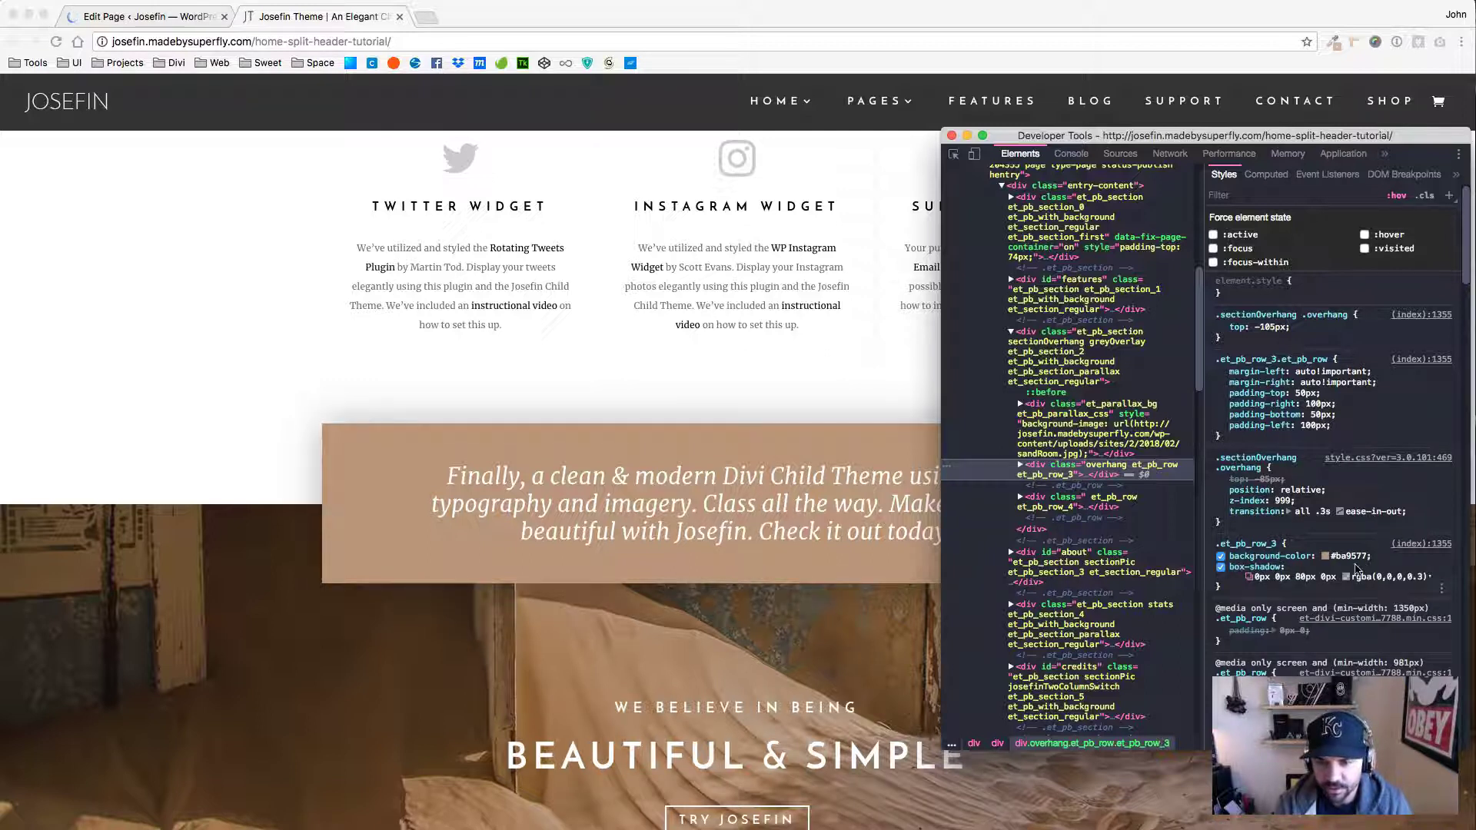
Reopen the tagline row's settings in the page editor and copy its background colour code.
{"action": "left_click", "coordinate": [175, 17]}
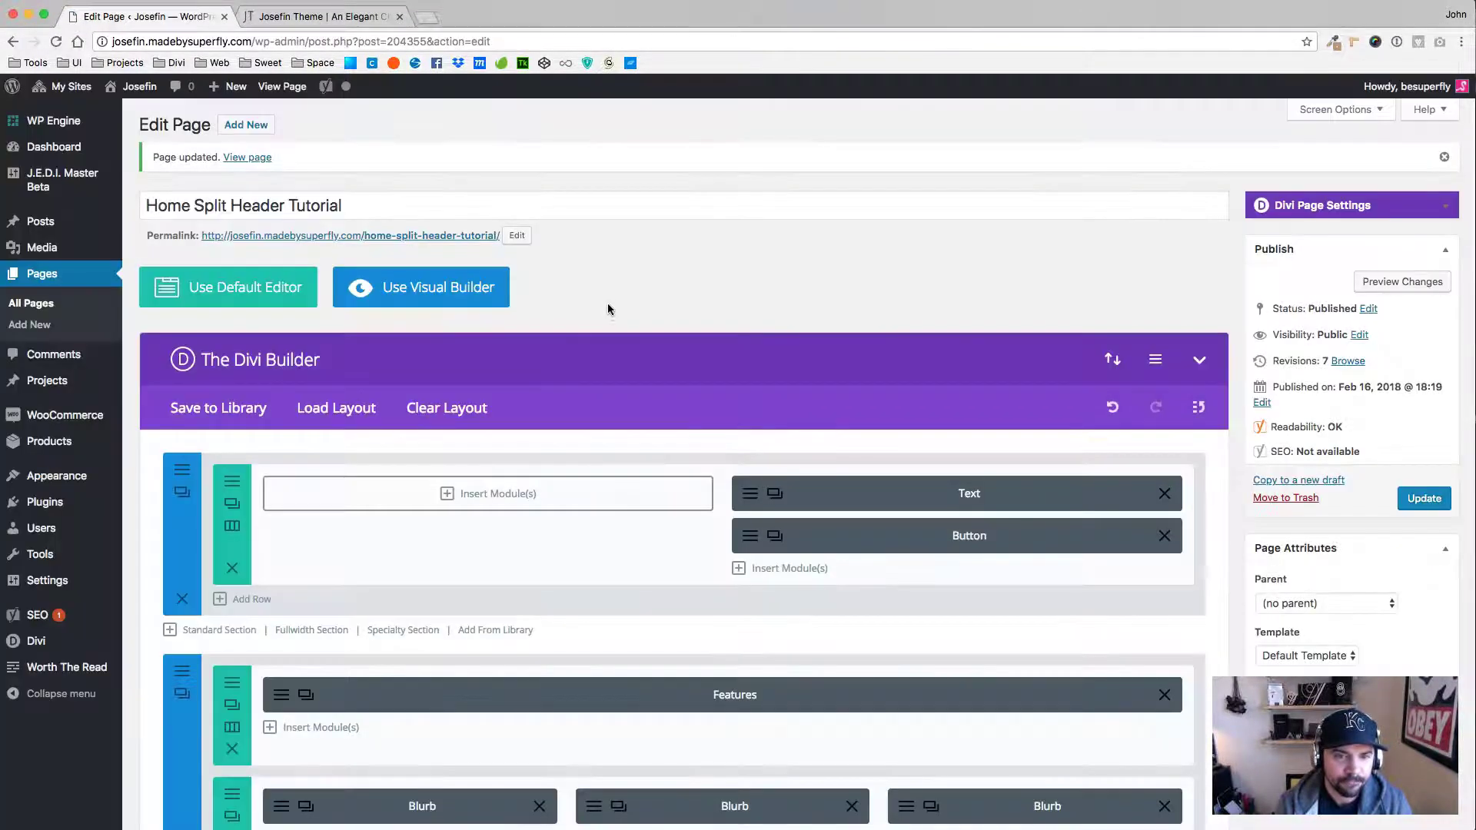
{"action": "scroll", "coordinate": [607, 309], "scroll_direction": "down", "scroll_amount": 10}
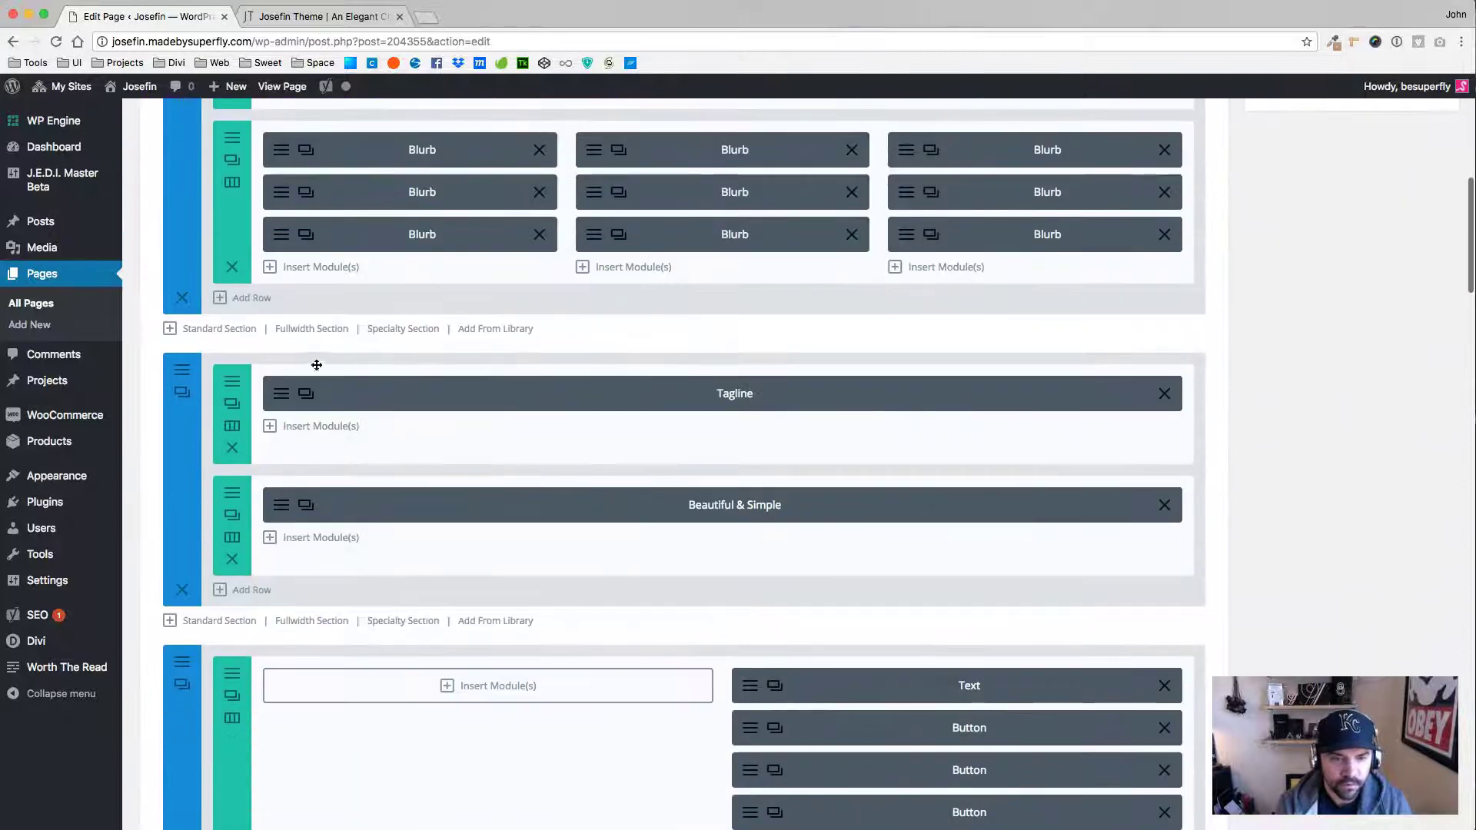
{"action": "left_click", "coordinate": [231, 403]}
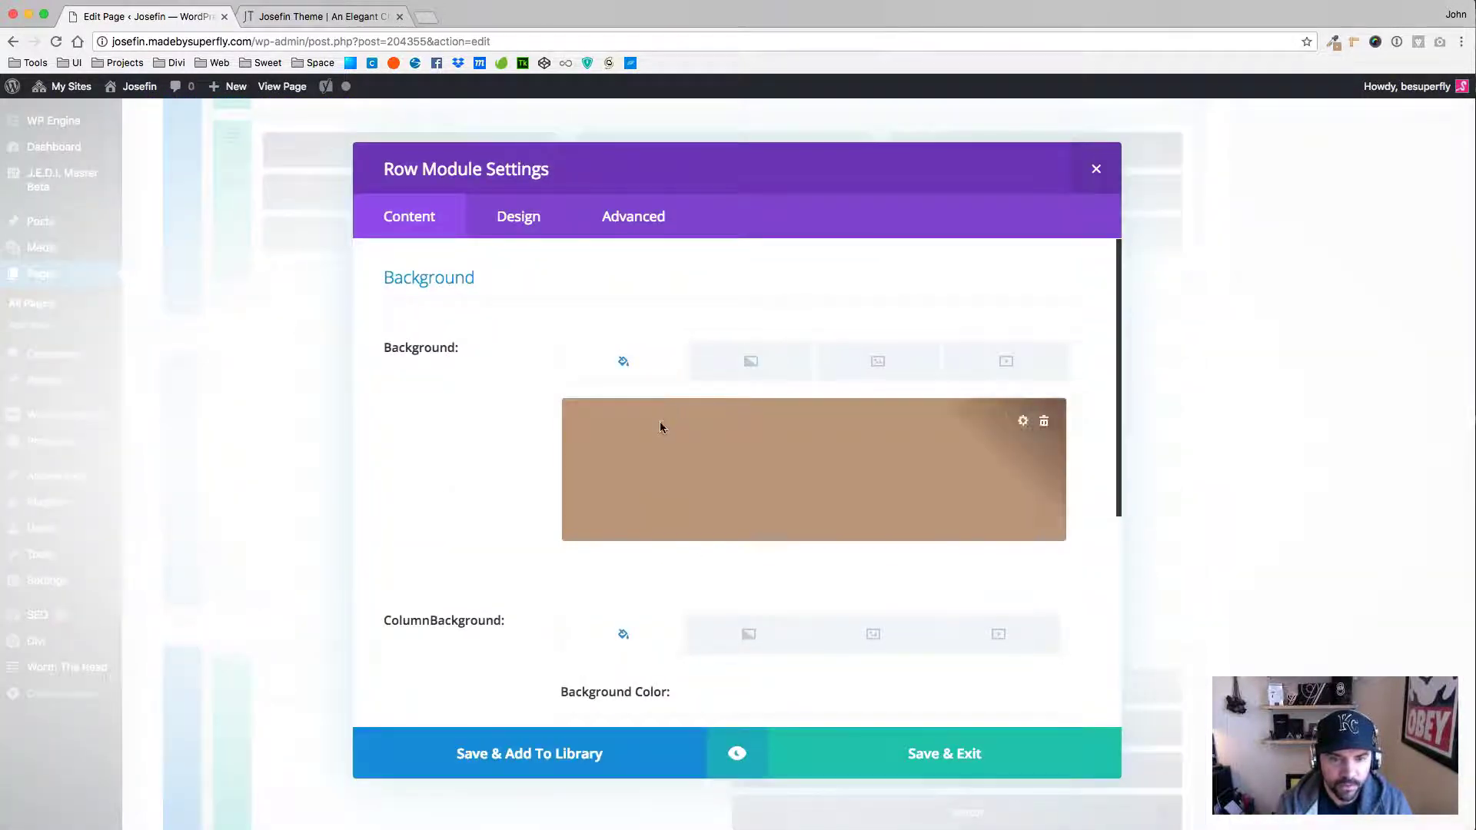
{"action": "left_click", "coordinate": [660, 424]}
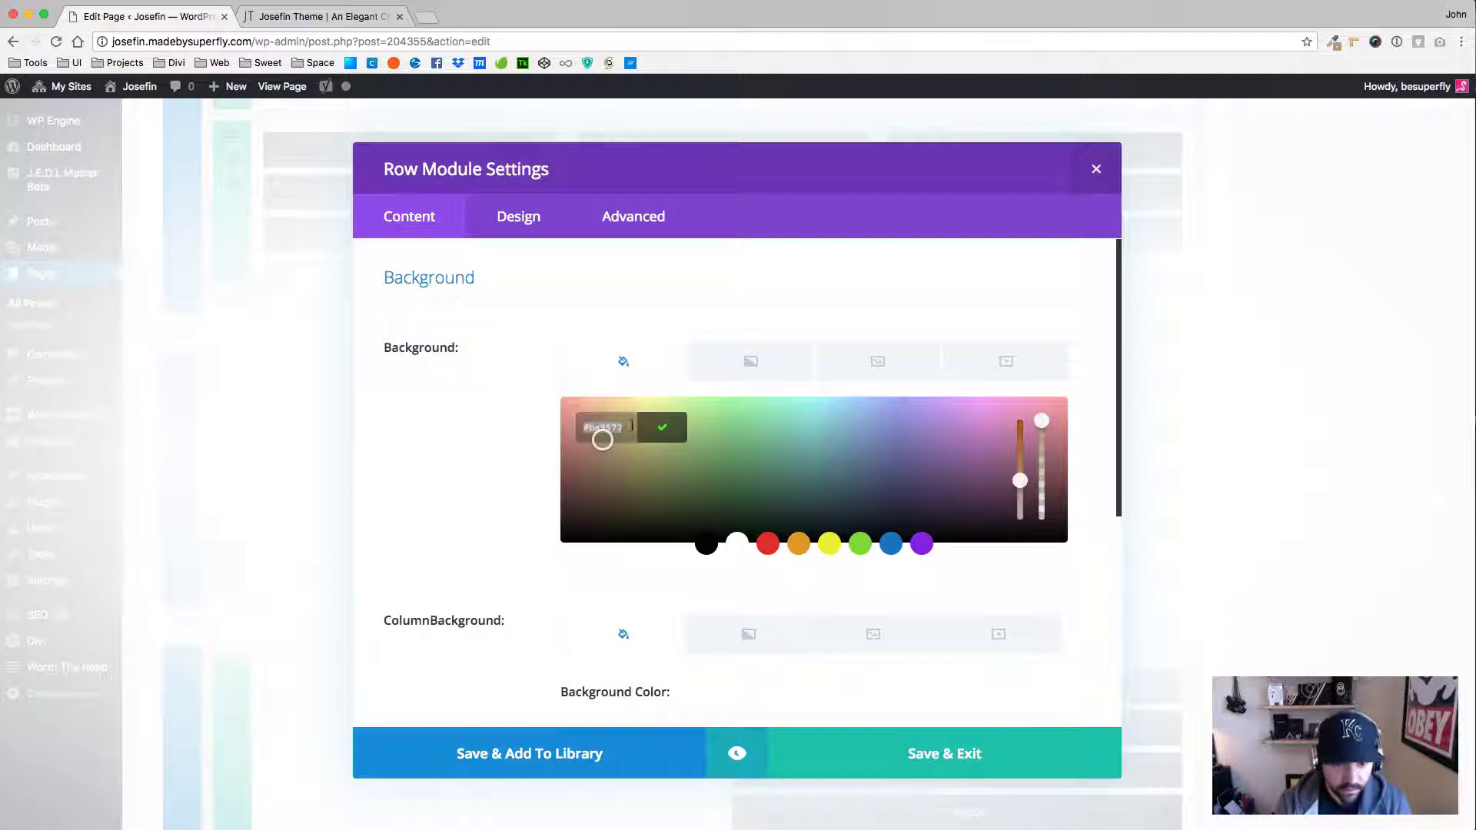
{"action": "left_click", "coordinate": [660, 428]}
{"action": "scroll", "coordinate": [484, 338], "scroll_direction": "down", "scroll_amount": 2}
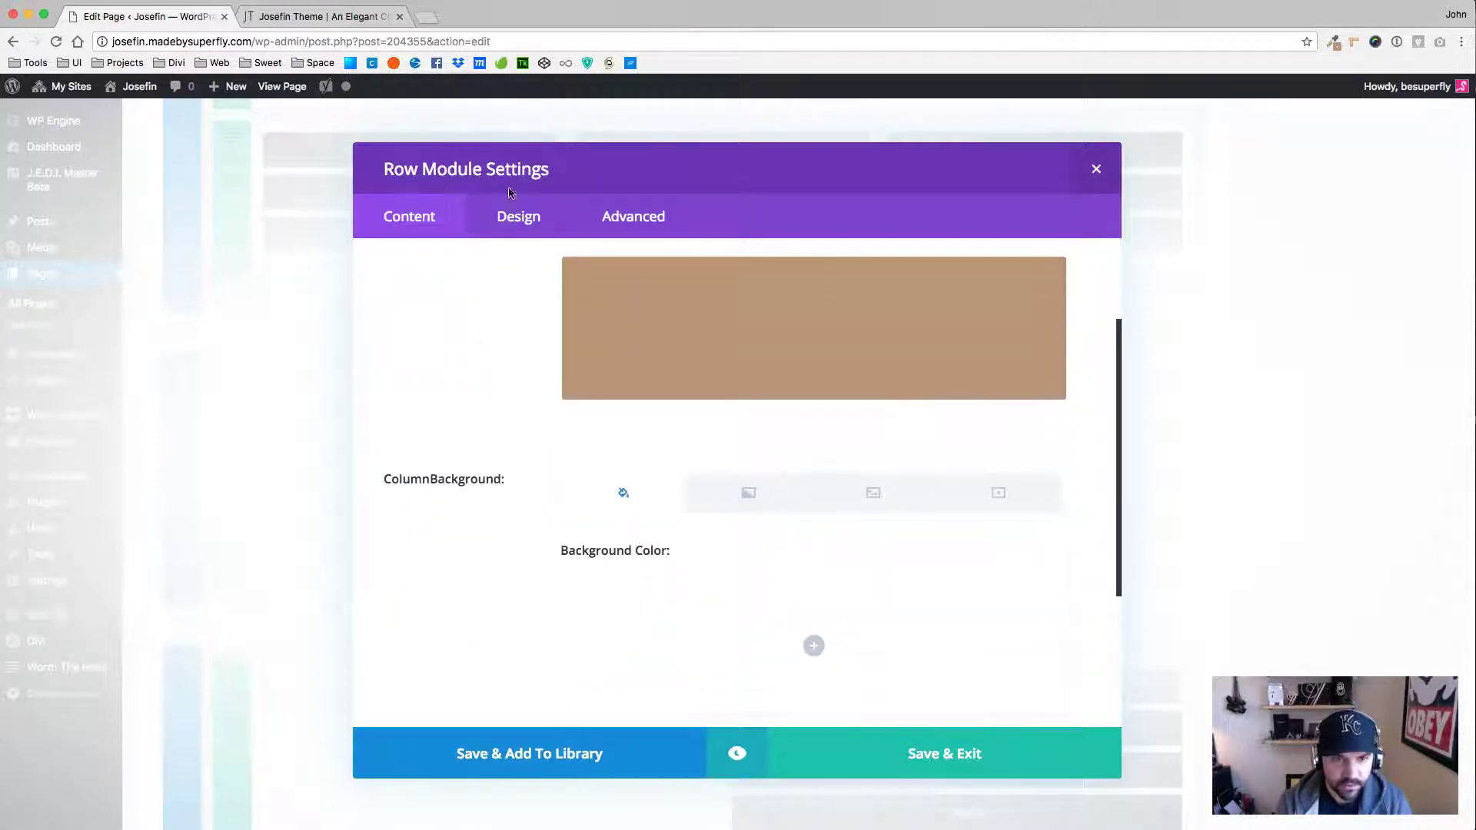
Set the row's box shadow colour to #ba9577 and lower its opacity to 0.3.
{"action": "left_click", "coordinate": [511, 219]}
{"action": "scroll", "coordinate": [495, 369], "scroll_direction": "down", "scroll_amount": 6}
{"action": "scroll", "coordinate": [494, 375], "scroll_direction": "down", "scroll_amount": 10}
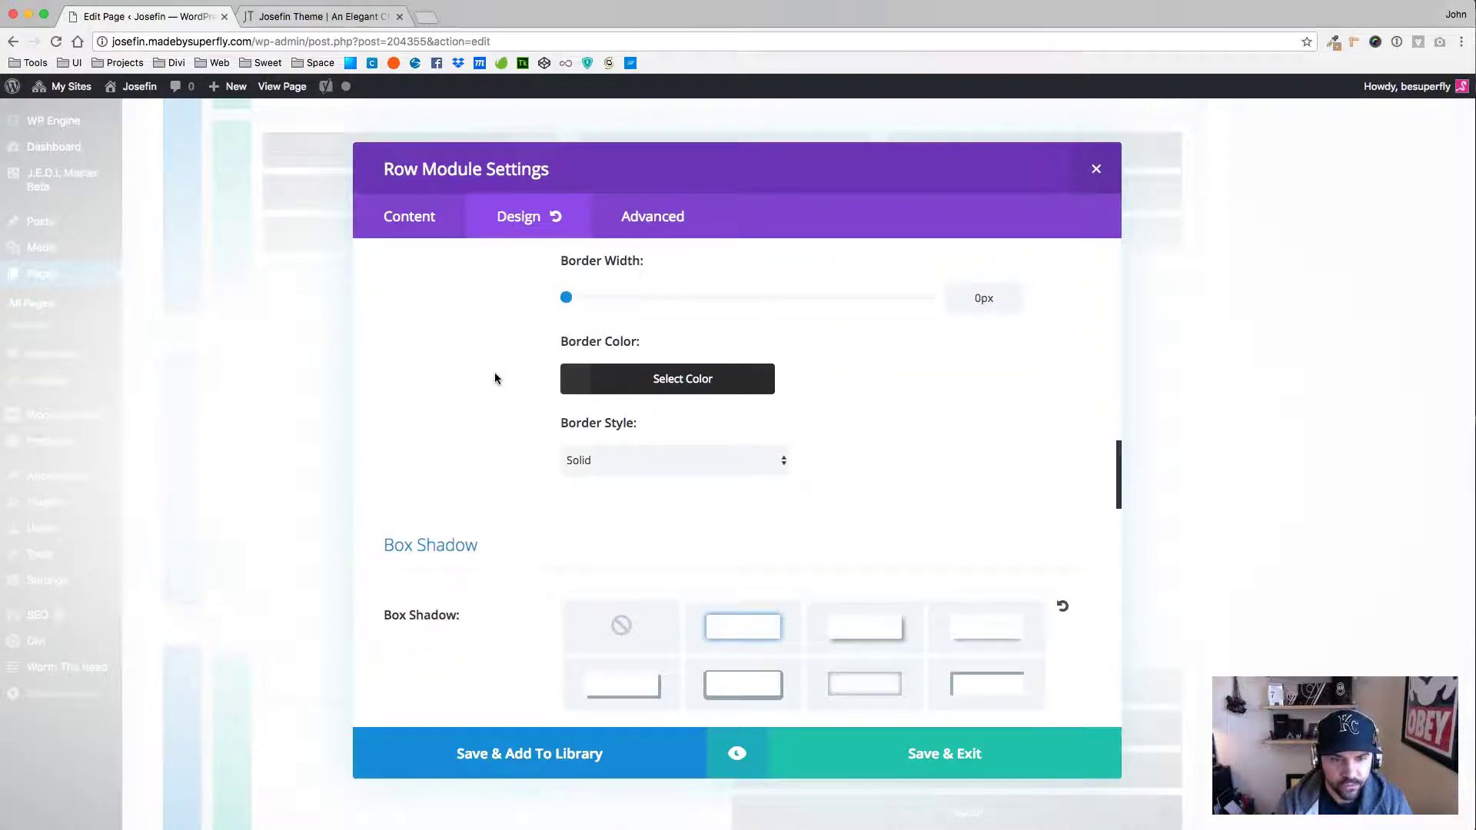
{"action": "scroll", "coordinate": [494, 375], "scroll_direction": "down", "scroll_amount": 10}
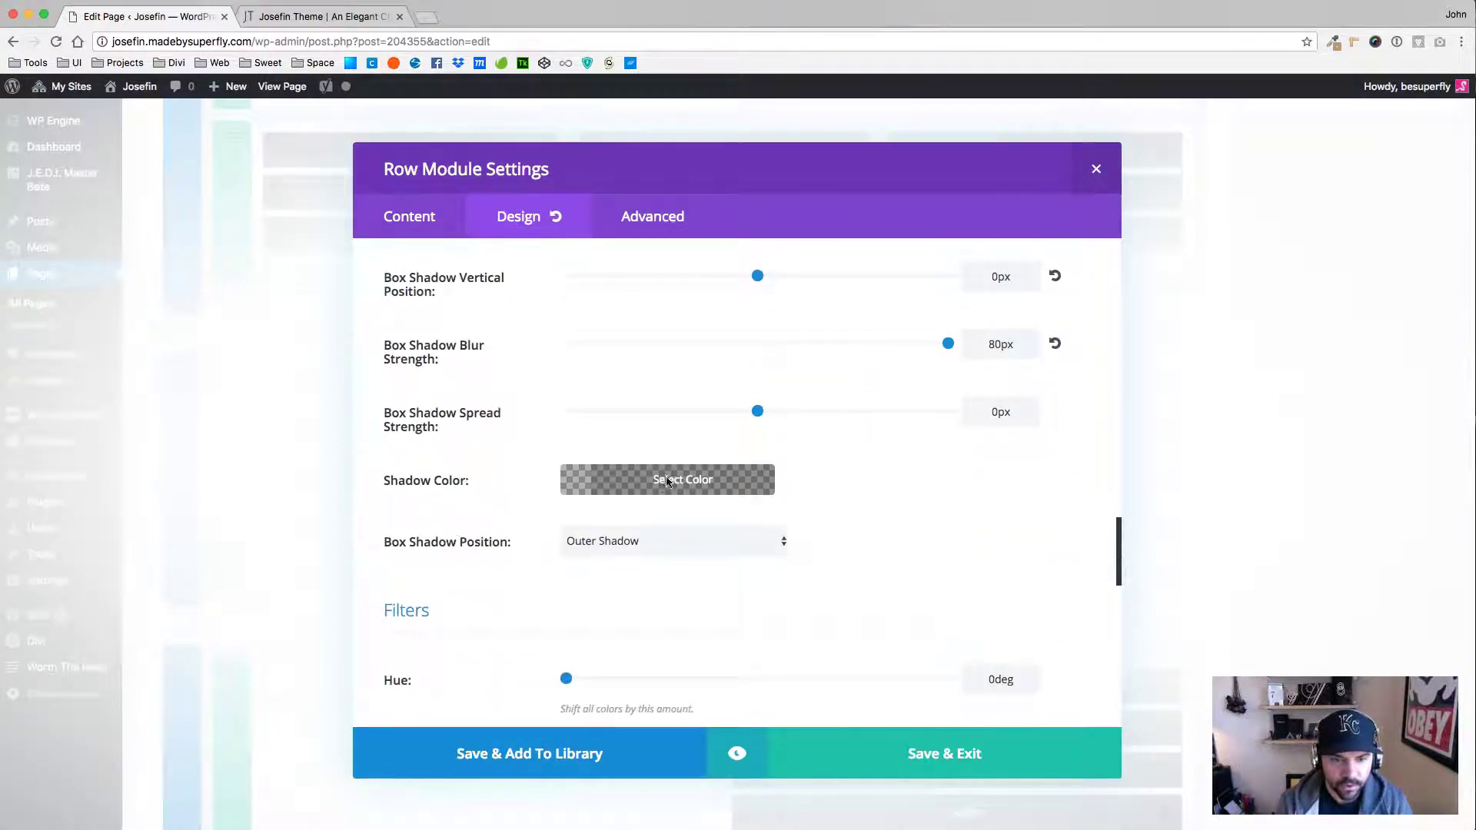
{"action": "left_click", "coordinate": [668, 481]}
{"action": "left_click", "coordinate": [821, 480]}
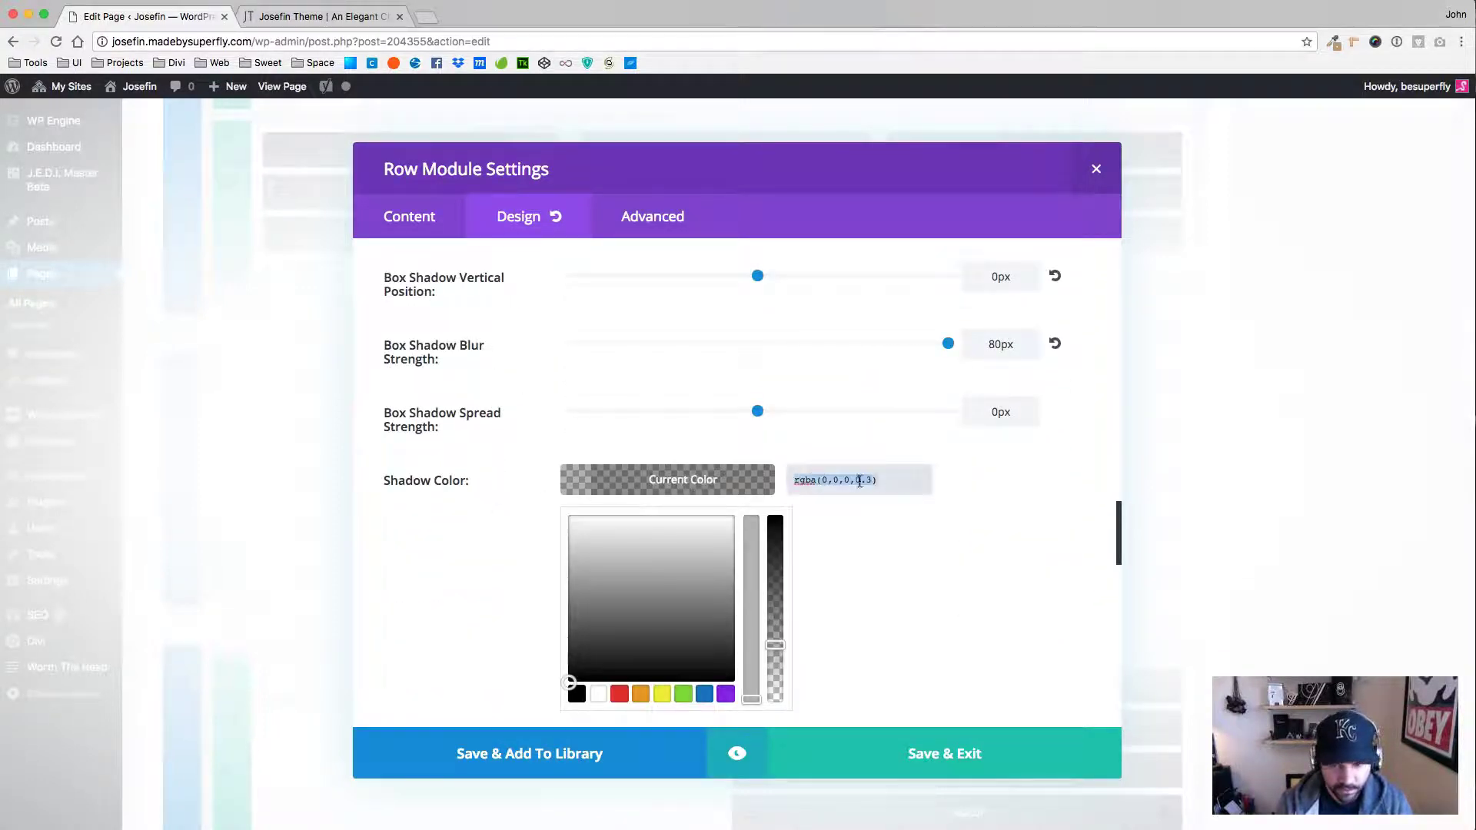
{"action": "type", "text": "#ba9577"}
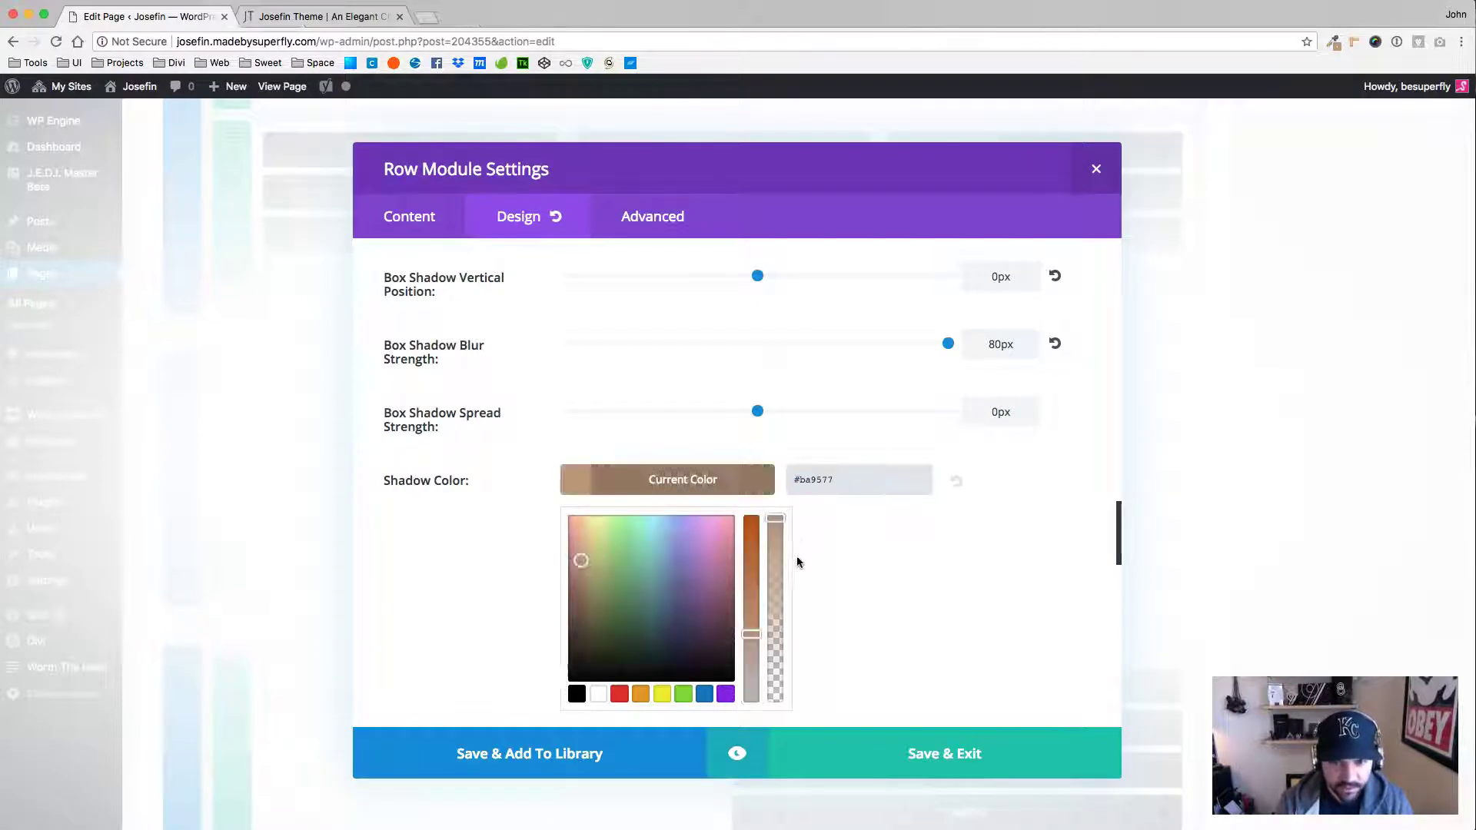
{"action": "left_click_drag", "start_coordinate": [775, 539], "coordinate": [778, 652]}
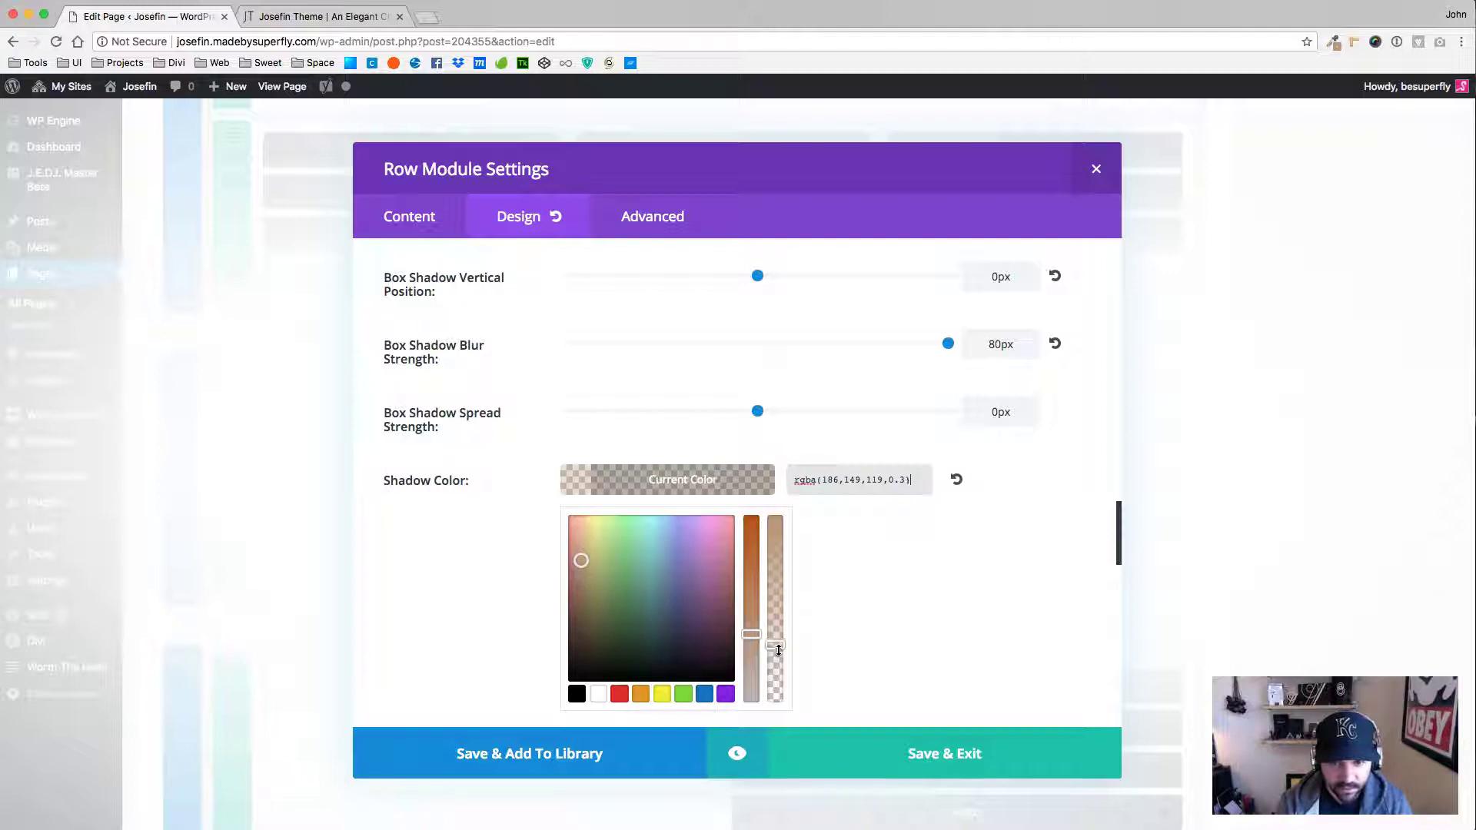
Copy the shadow colour value rgba(186,149,119,0.3) and paste it into a new browser tab's address bar.
{"action": "left_click_drag", "start_coordinate": [922, 480], "coordinate": [774, 485]}
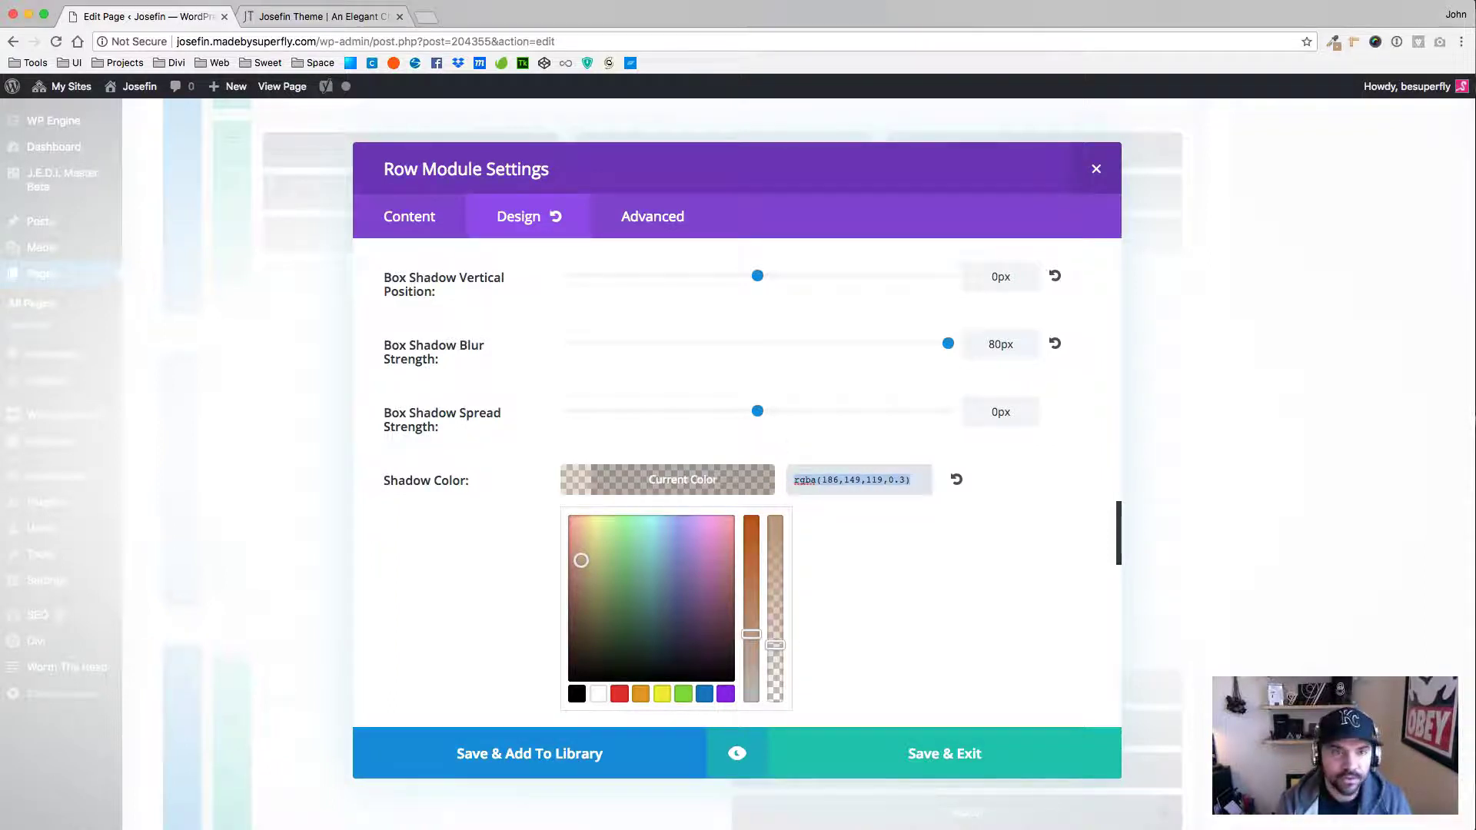
{"action": "left_click", "coordinate": [425, 17]}
{"action": "key", "text": "super+v"}
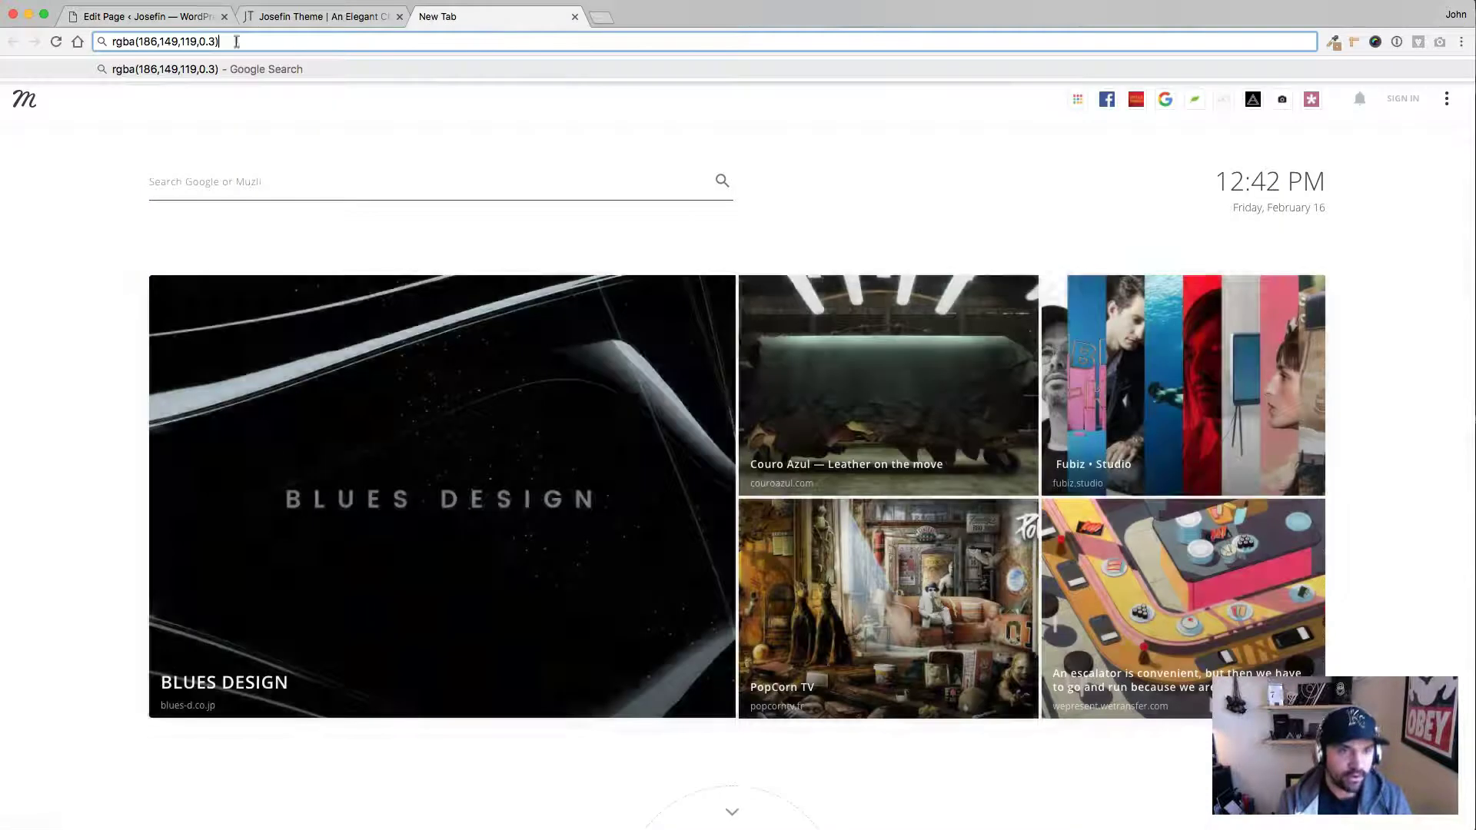
Save the tagline row's settings and update the page.
{"action": "left_click", "coordinate": [299, 18]}
{"action": "left_click", "coordinate": [176, 18]}
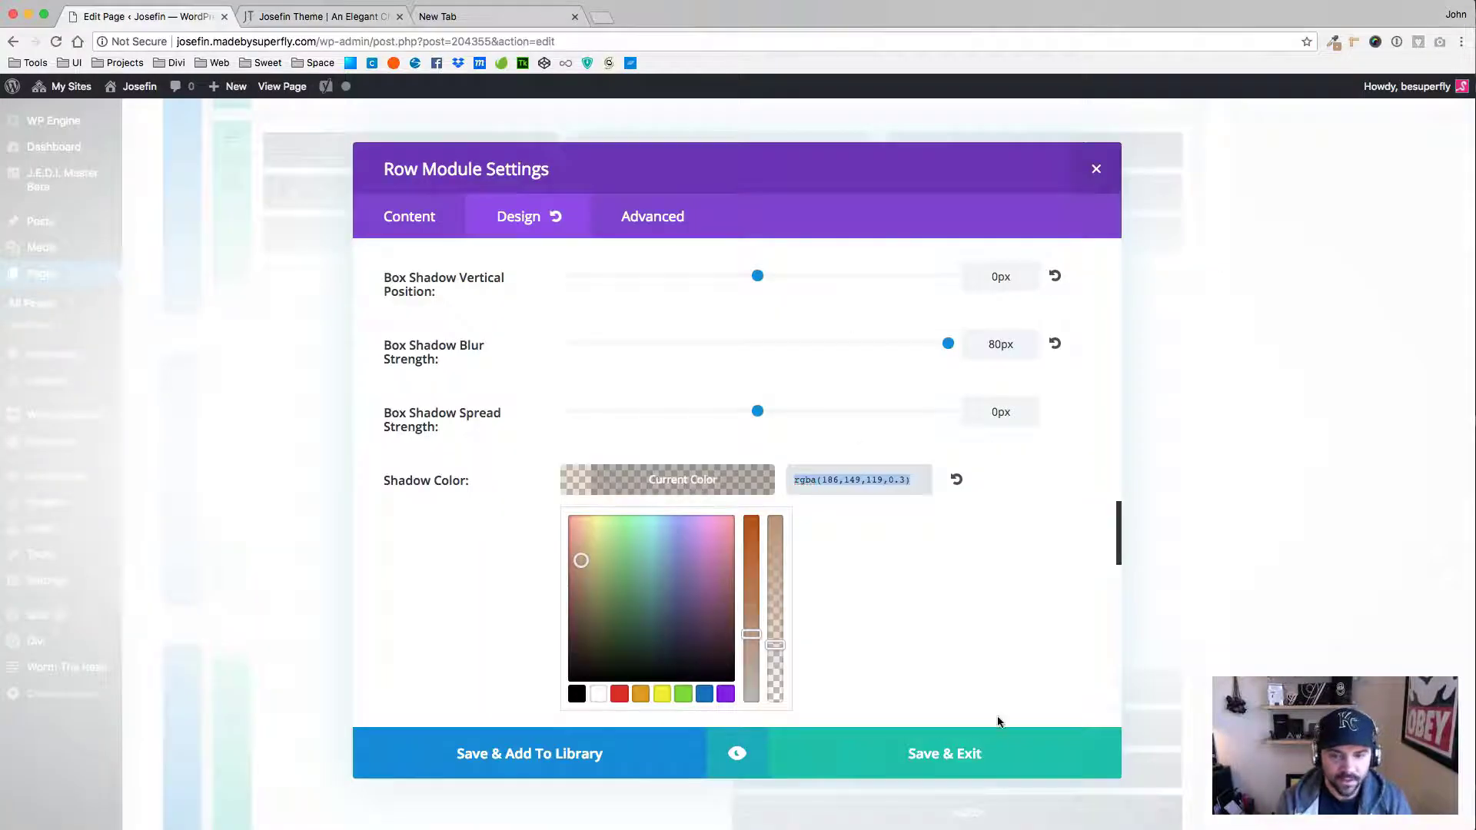
{"action": "left_click", "coordinate": [974, 739]}
{"action": "scroll", "coordinate": [1419, 349], "scroll_direction": "up", "scroll_amount": 10}
{"action": "left_click", "coordinate": [1423, 501]}
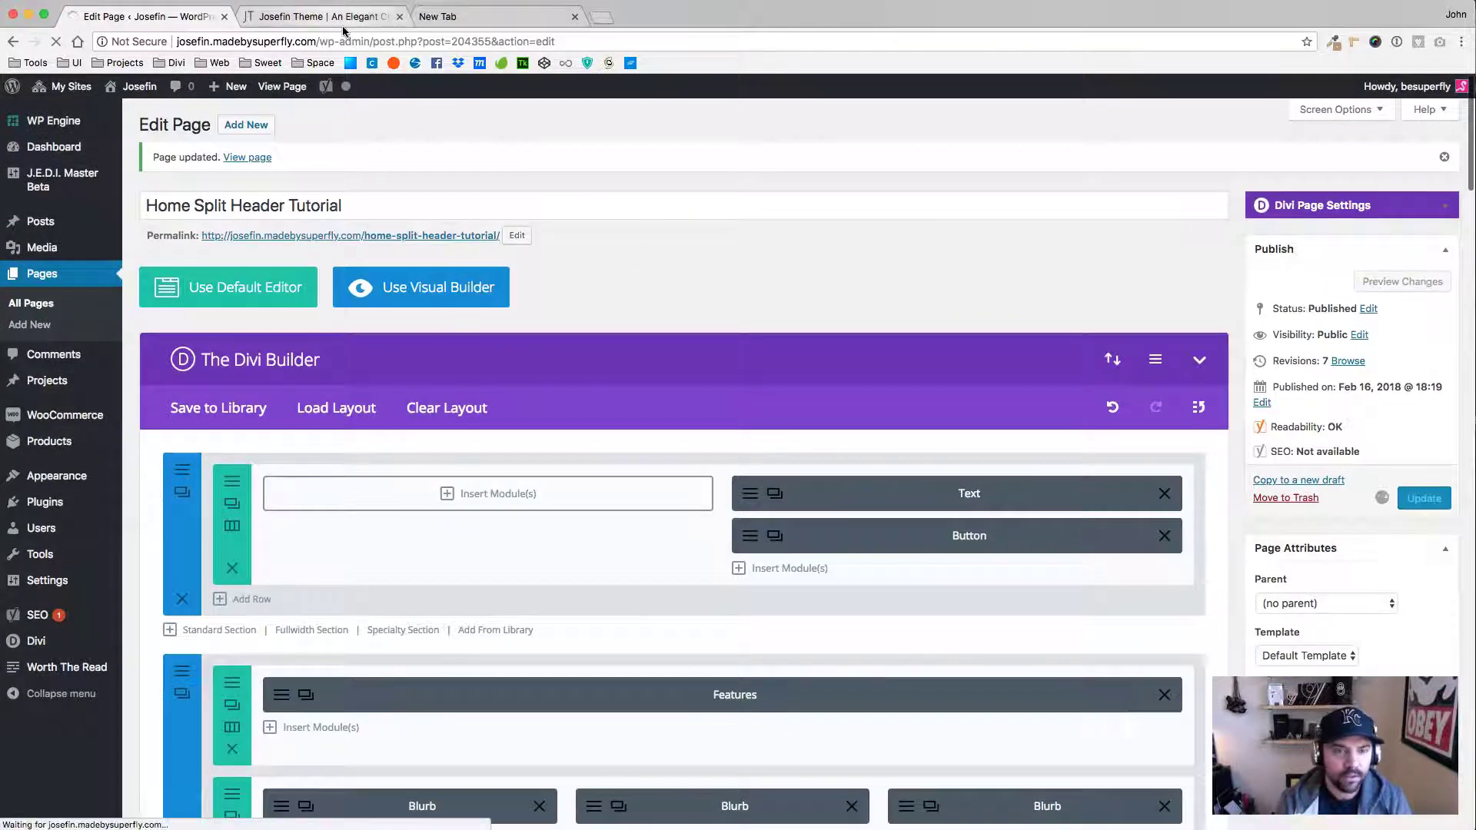
Inspect the live tagline row, force its hover state and select the .sectionOverhang .overhang:hover box-shadow rule for copying.
{"action": "left_click", "coordinate": [331, 17]}
{"action": "right_click", "coordinate": [1079, 441]}
{"action": "left_click", "coordinate": [1123, 627]}
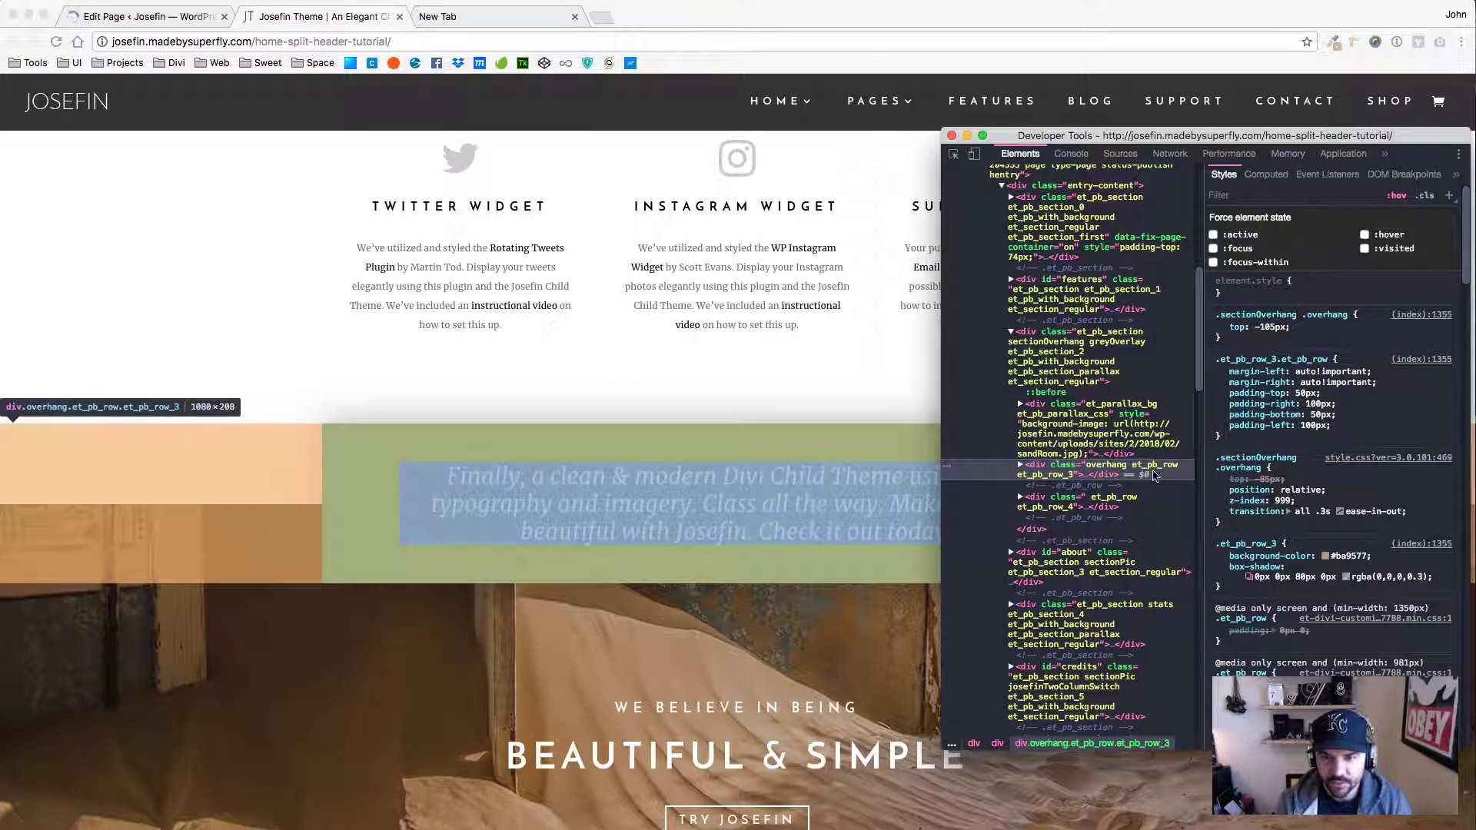
{"action": "left_click", "coordinate": [1365, 235]}
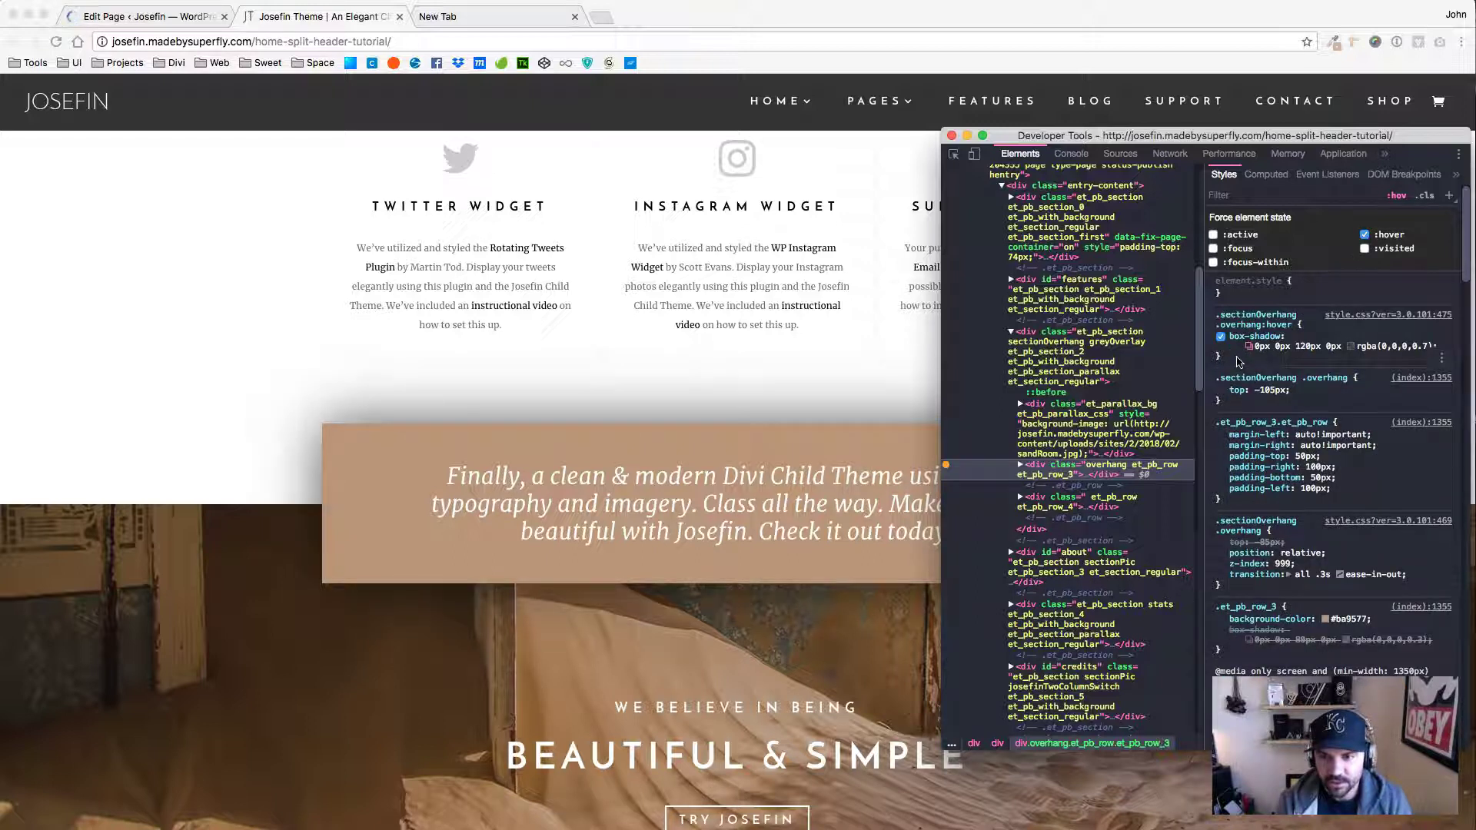
{"action": "left_click_drag", "start_coordinate": [1341, 347], "coordinate": [1215, 314]}
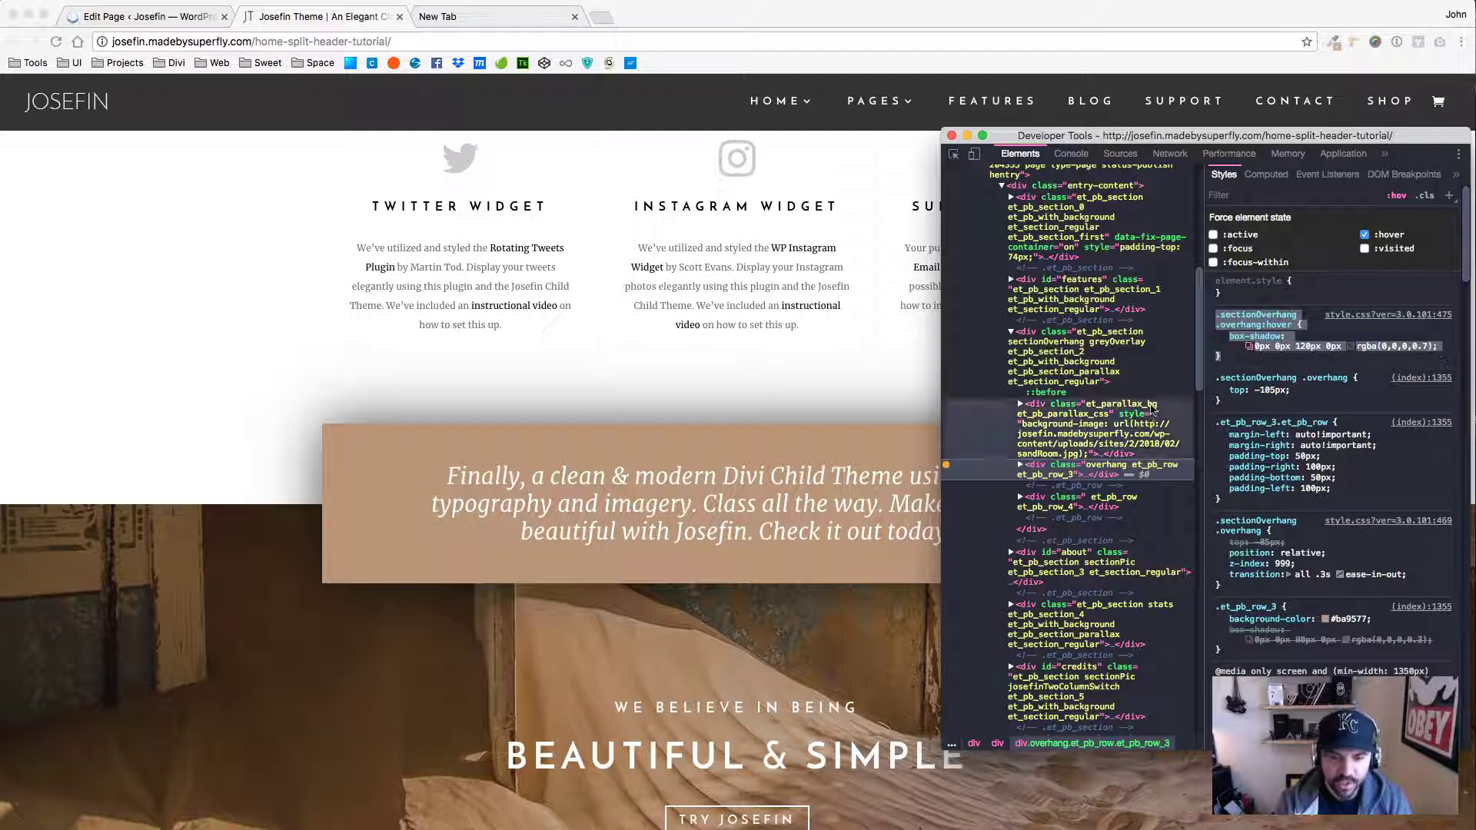
Switch to Brackets, add the copied .sectionOverhang .overhang:hover rule below the first rule in tutorial.css, fix its indentation and widen the window.
{"action": "key", "text": "super+Tab"}
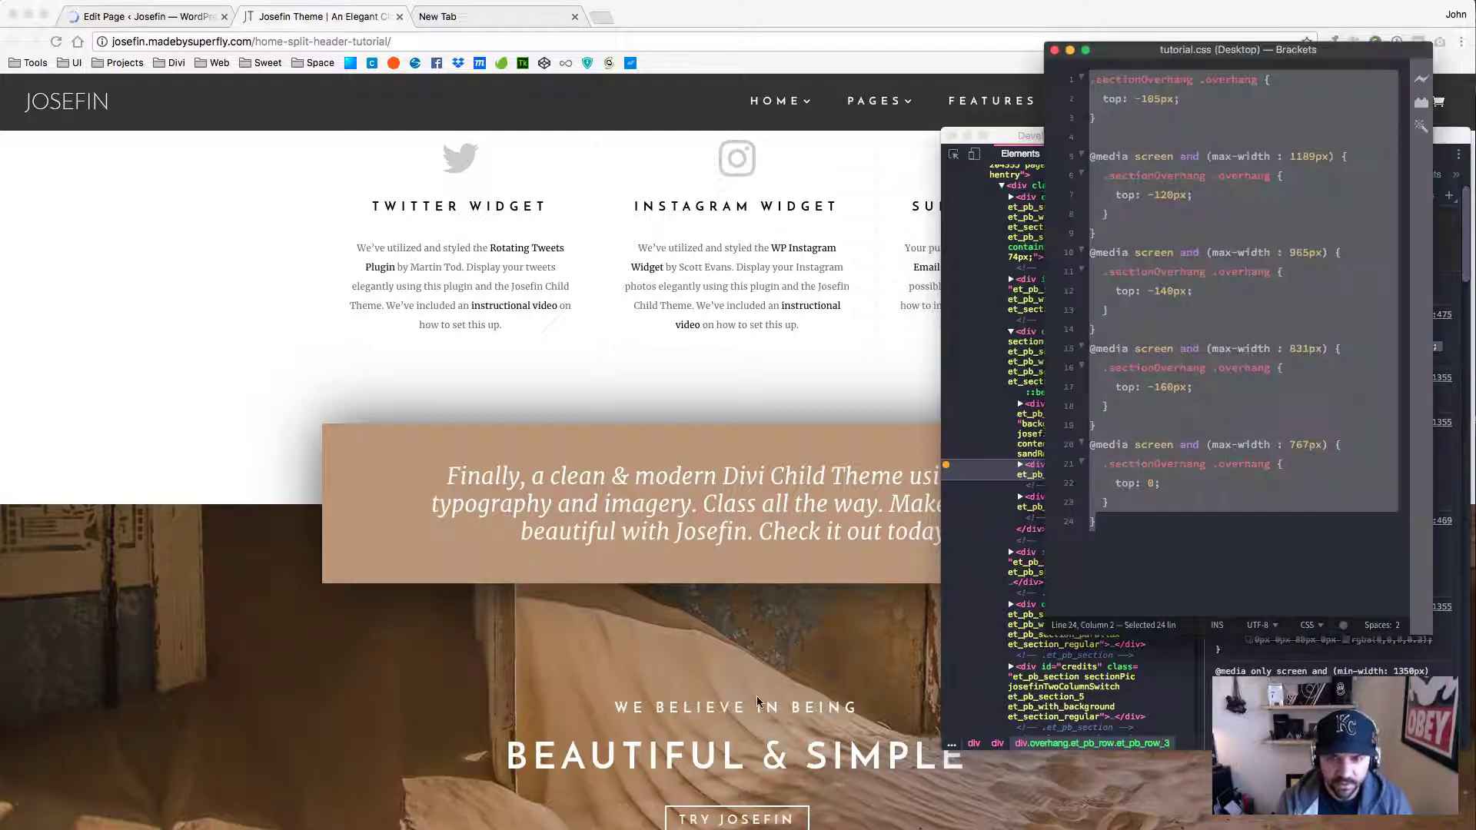
{"action": "left_click", "coordinate": [1124, 527]}
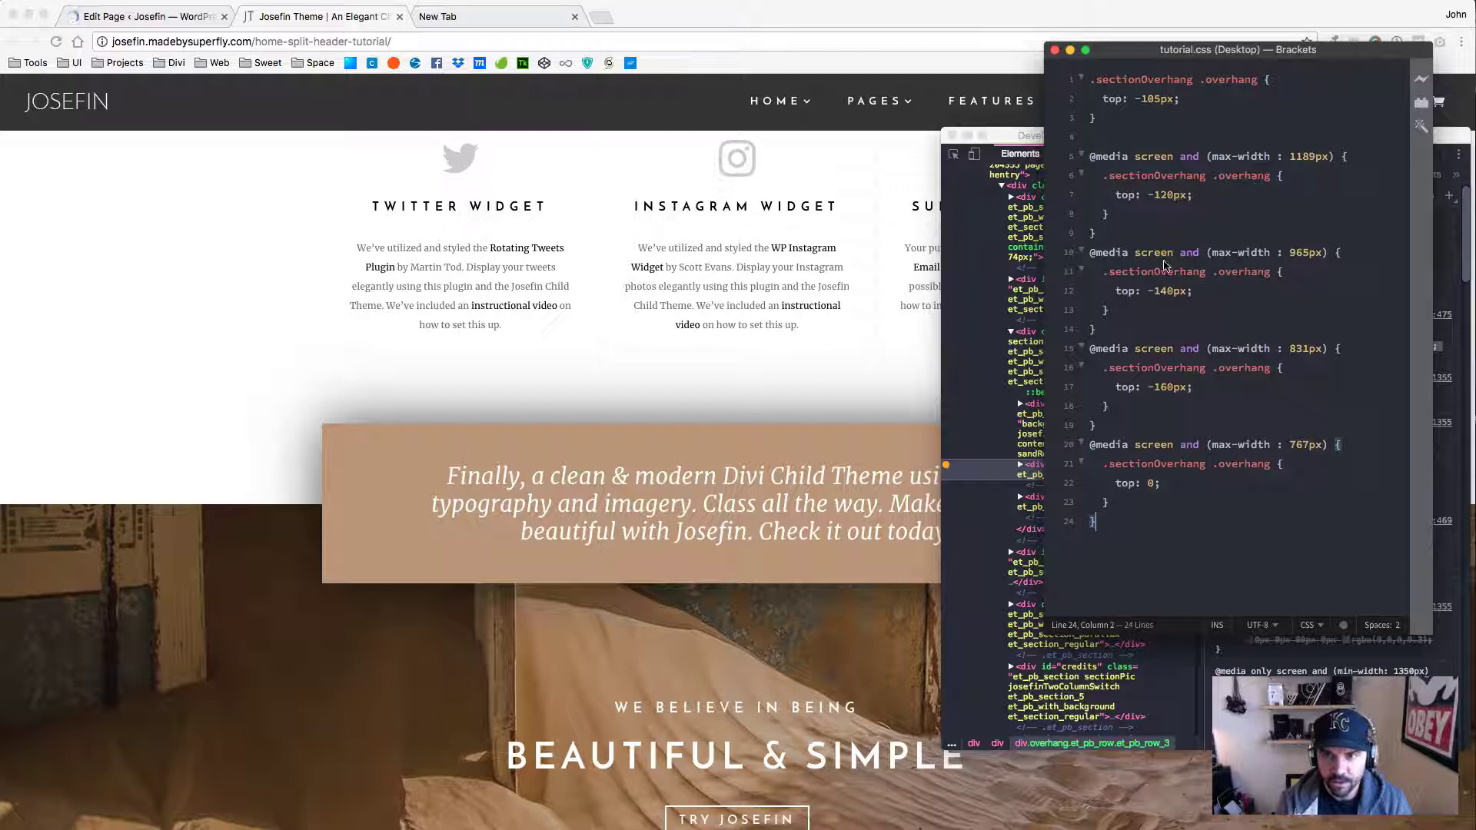
{"action": "left_click", "coordinate": [1135, 121]}
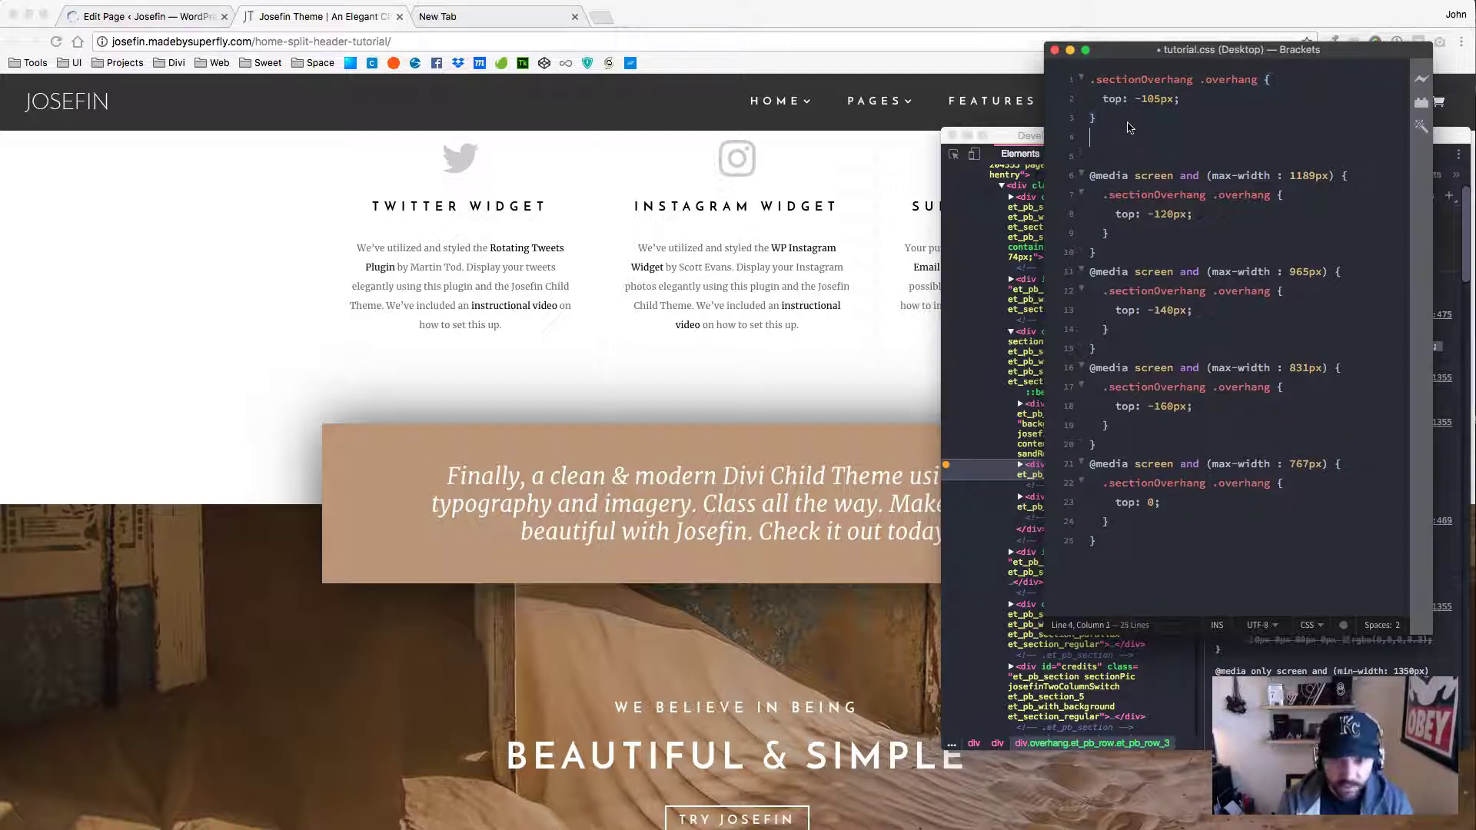
{"action": "type", "text": ".sectionOverhang .overhang:hover {     box-shadow: 0px 0px 120px 0px rgba(0,0,0,0.7); }"}
{"action": "triple_click", "coordinate": [1130, 175]}
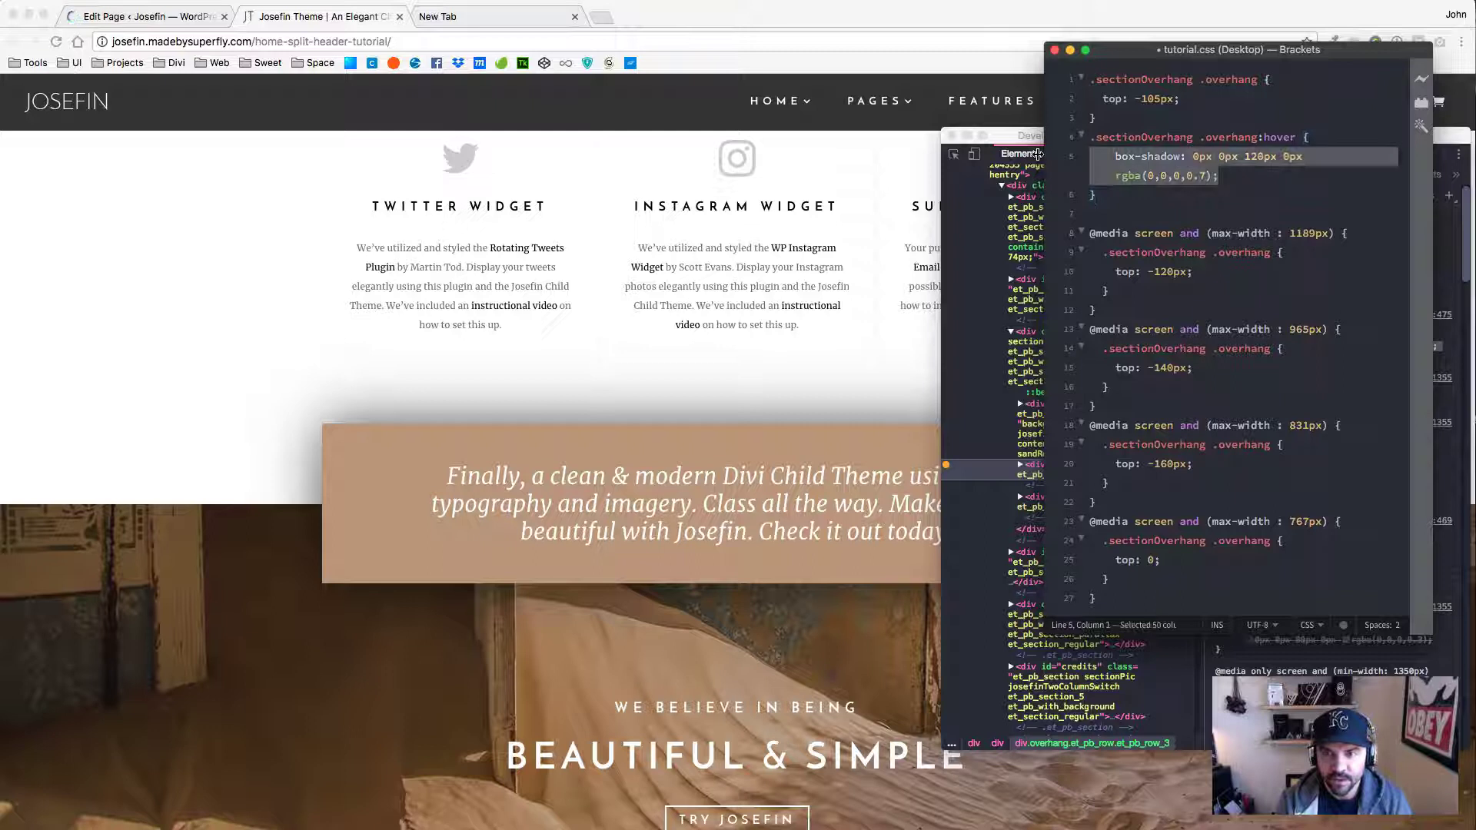
{"action": "key", "text": "shift+Tab"}
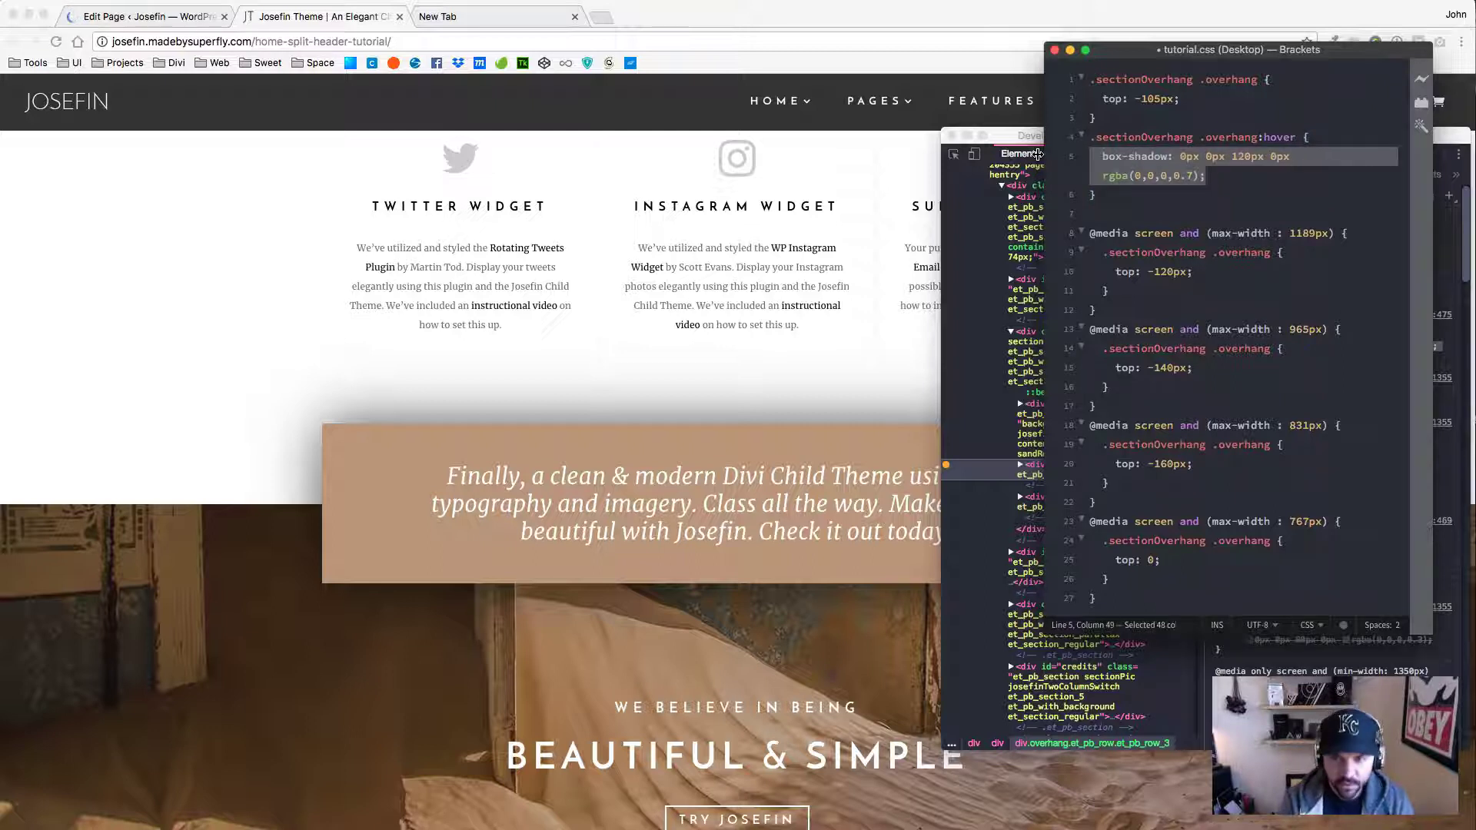
{"action": "left_click", "coordinate": [1180, 176]}
{"action": "left_click_drag", "start_coordinate": [1025, 182], "coordinate": [958, 197]}
{"action": "left_click_drag", "start_coordinate": [1060, 55], "coordinate": [1090, 81]}
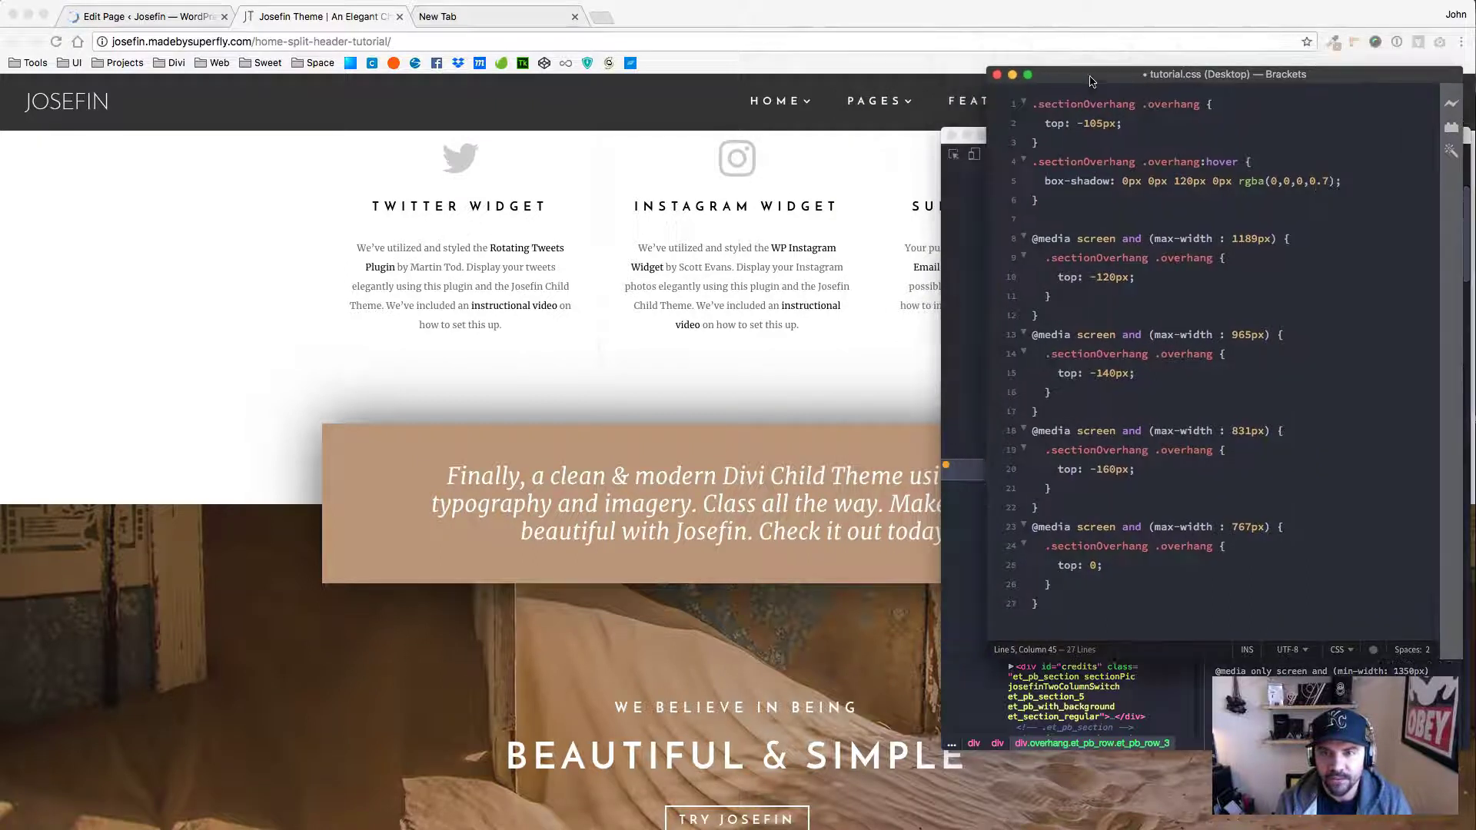
Copy the stored rgba(186,149,119,0.3) colour from the spare browser tab and close that tab.
{"action": "left_click", "coordinate": [456, 16]}
{"action": "key", "text": "super+c"}
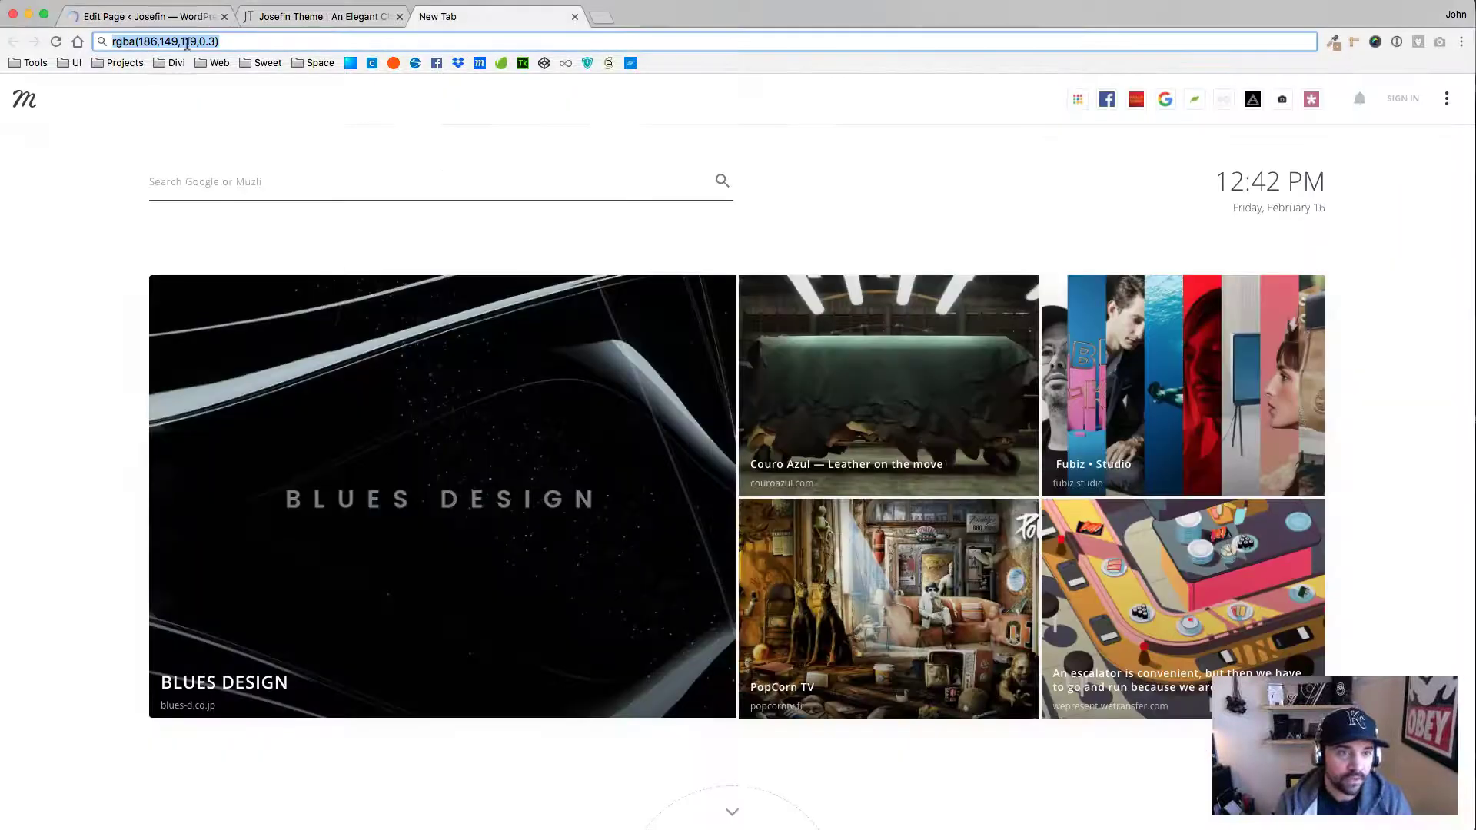
{"action": "left_click", "coordinate": [575, 17]}
{"action": "right_click", "coordinate": [1124, 446]}
{"action": "left_click", "coordinate": [1097, 457]}
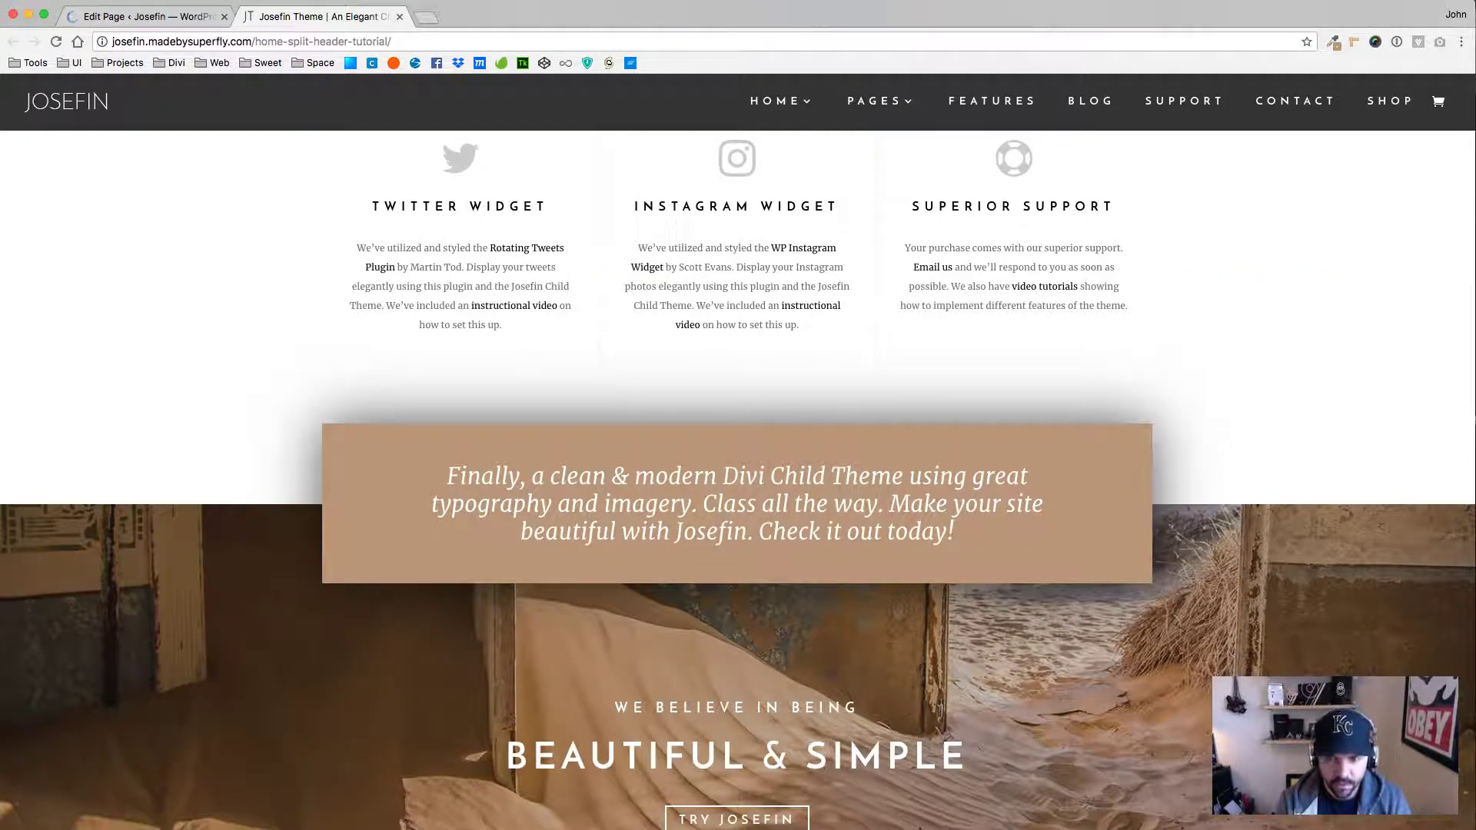
In tutorial.css, change the hover rule's box-shadow colour to rgba(186,149,119,0.7) and save the file.
{"action": "key", "text": "super+Tab"}
{"action": "left_click_drag", "start_coordinate": [1238, 181], "coordinate": [1327, 181]}
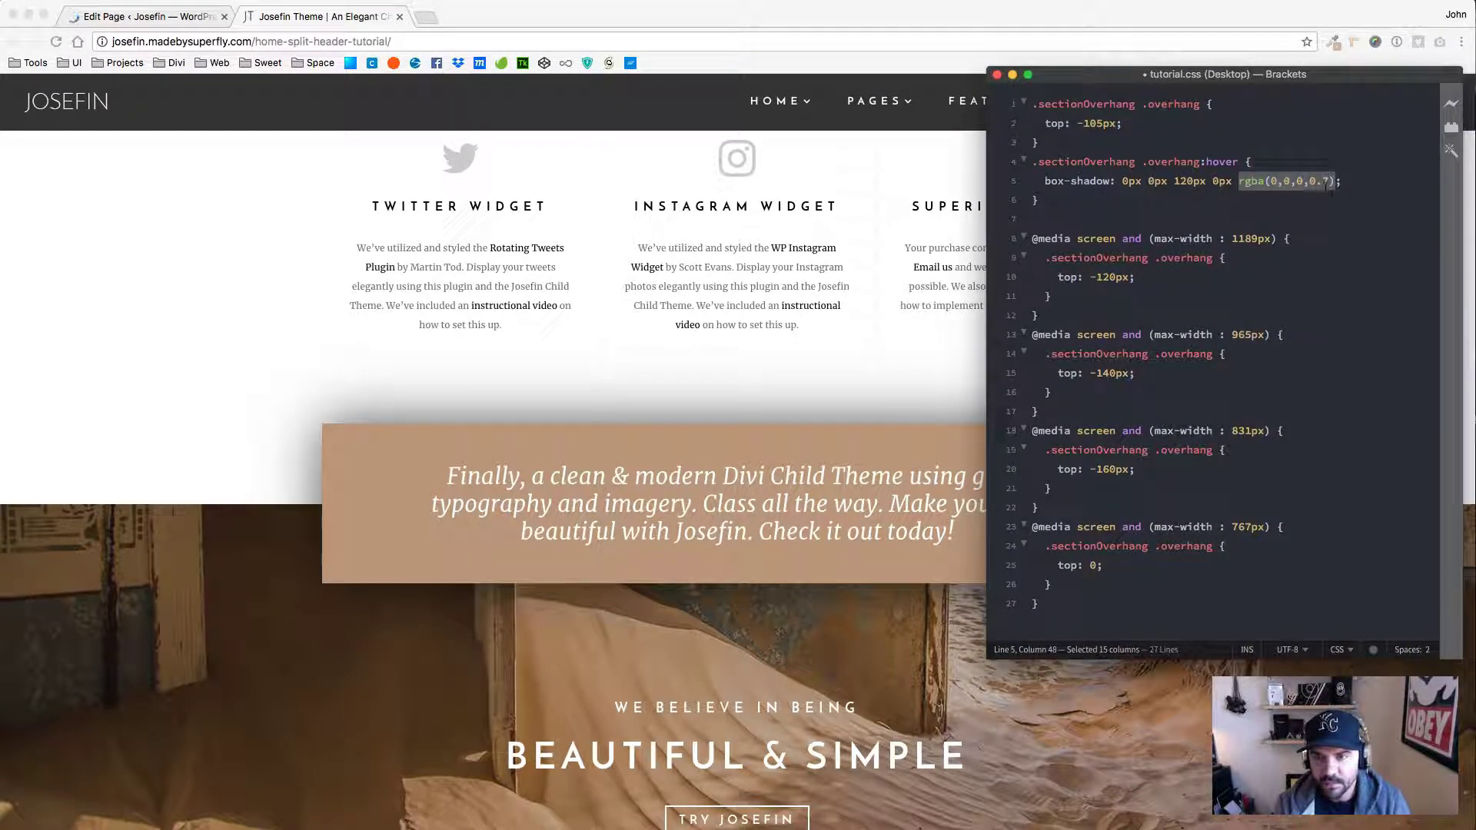
{"action": "key", "text": "super+v"}
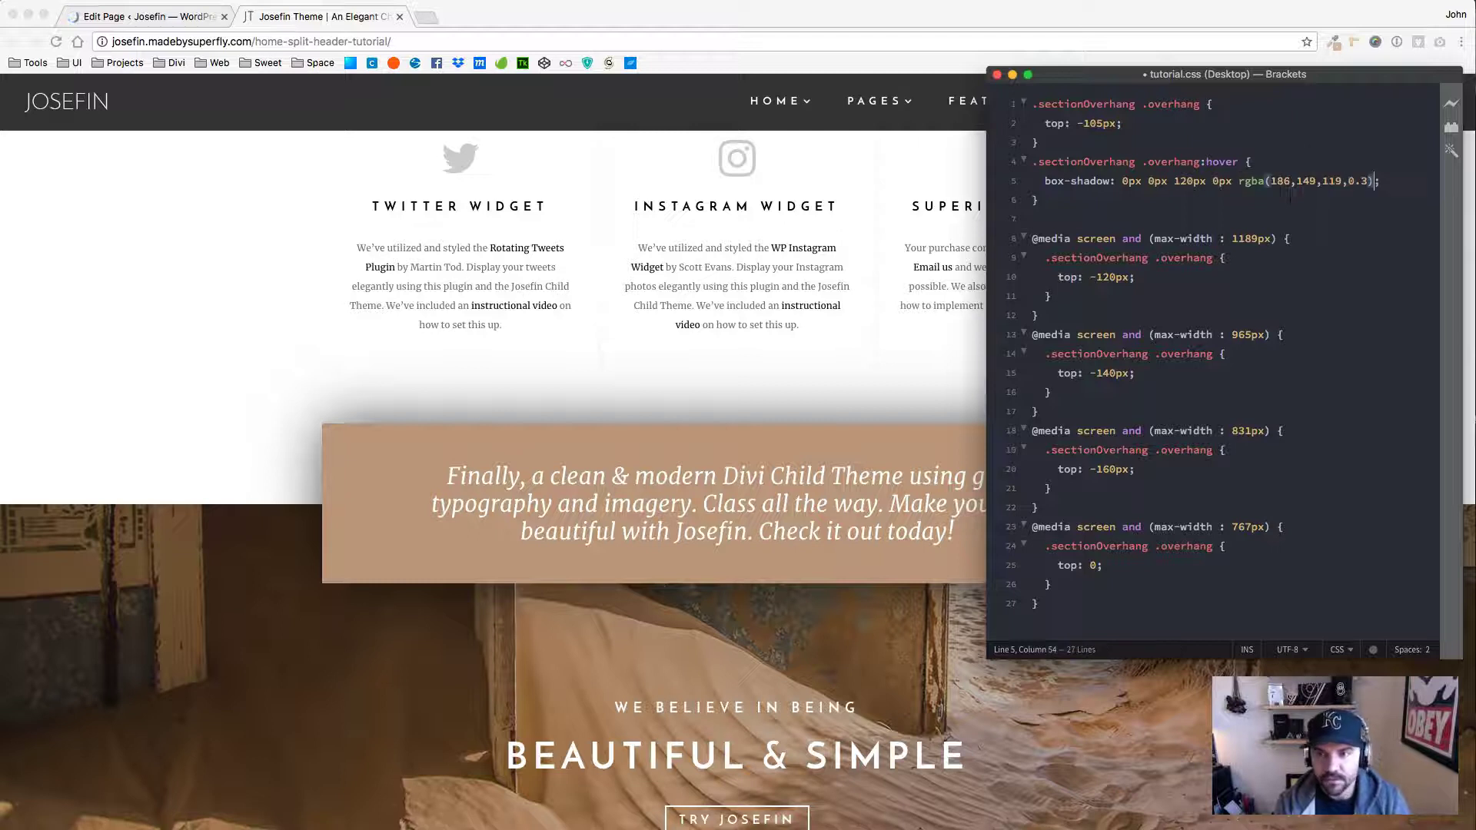
{"action": "type", "text": "7"}
{"action": "mouse_move", "coordinate": [1278, 182]}
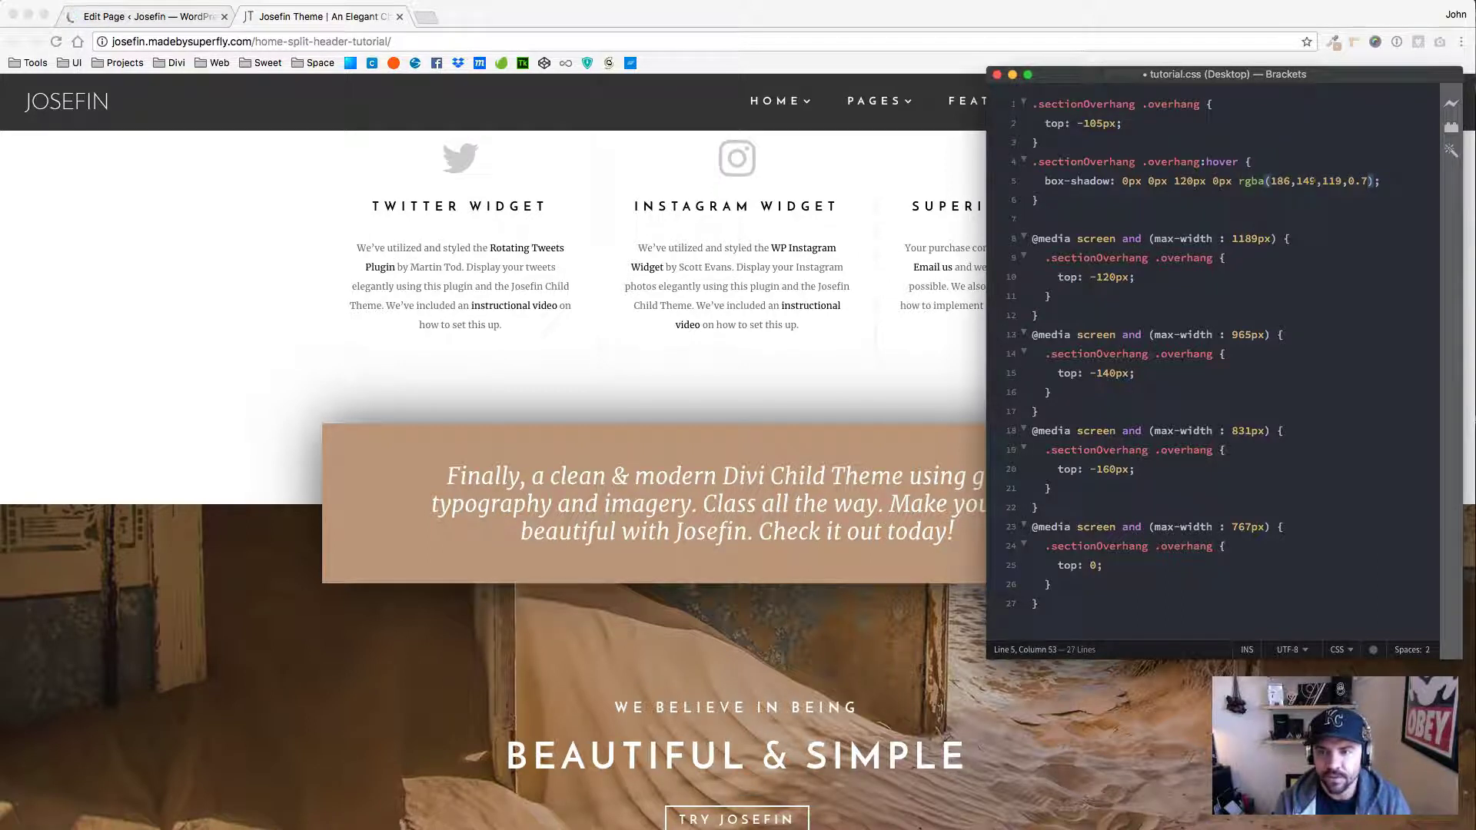
{"action": "key", "text": "super+s"}
Copy all of tutorial.css, replace the page's custom CSS in the Divi Builder settings with it, and save those settings.
{"action": "key", "text": "super+a"}
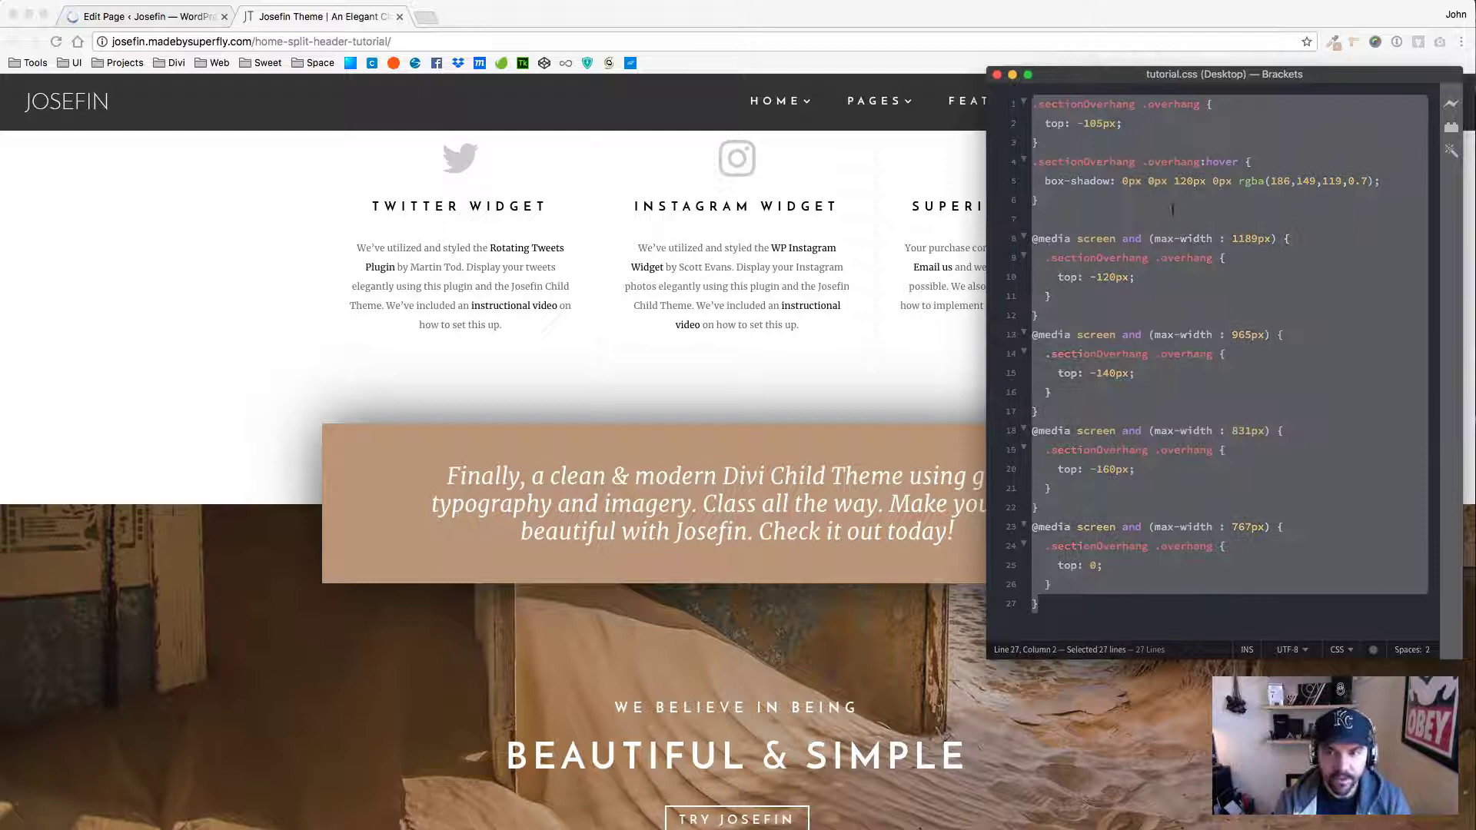
{"action": "key", "text": "super+Tab"}
{"action": "key", "text": "super+1"}
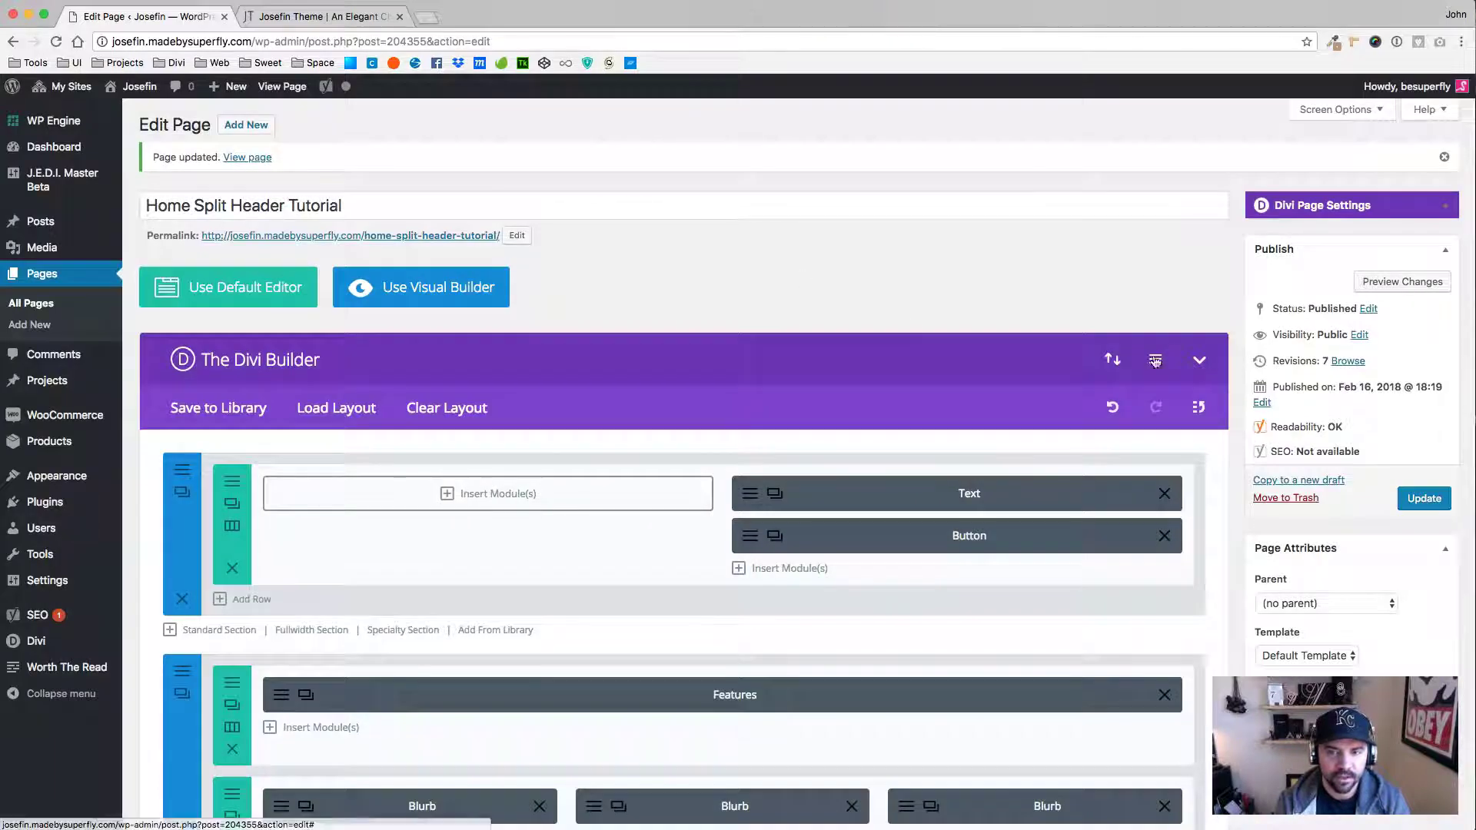
{"action": "left_click", "coordinate": [1154, 361]}
{"action": "left_click", "coordinate": [791, 429]}
{"action": "key", "text": "ctrl+a"}
{"action": "key", "text": "BackSpace"}
{"action": "key", "text": "super+v"}
{"action": "left_click", "coordinate": [721, 675]}
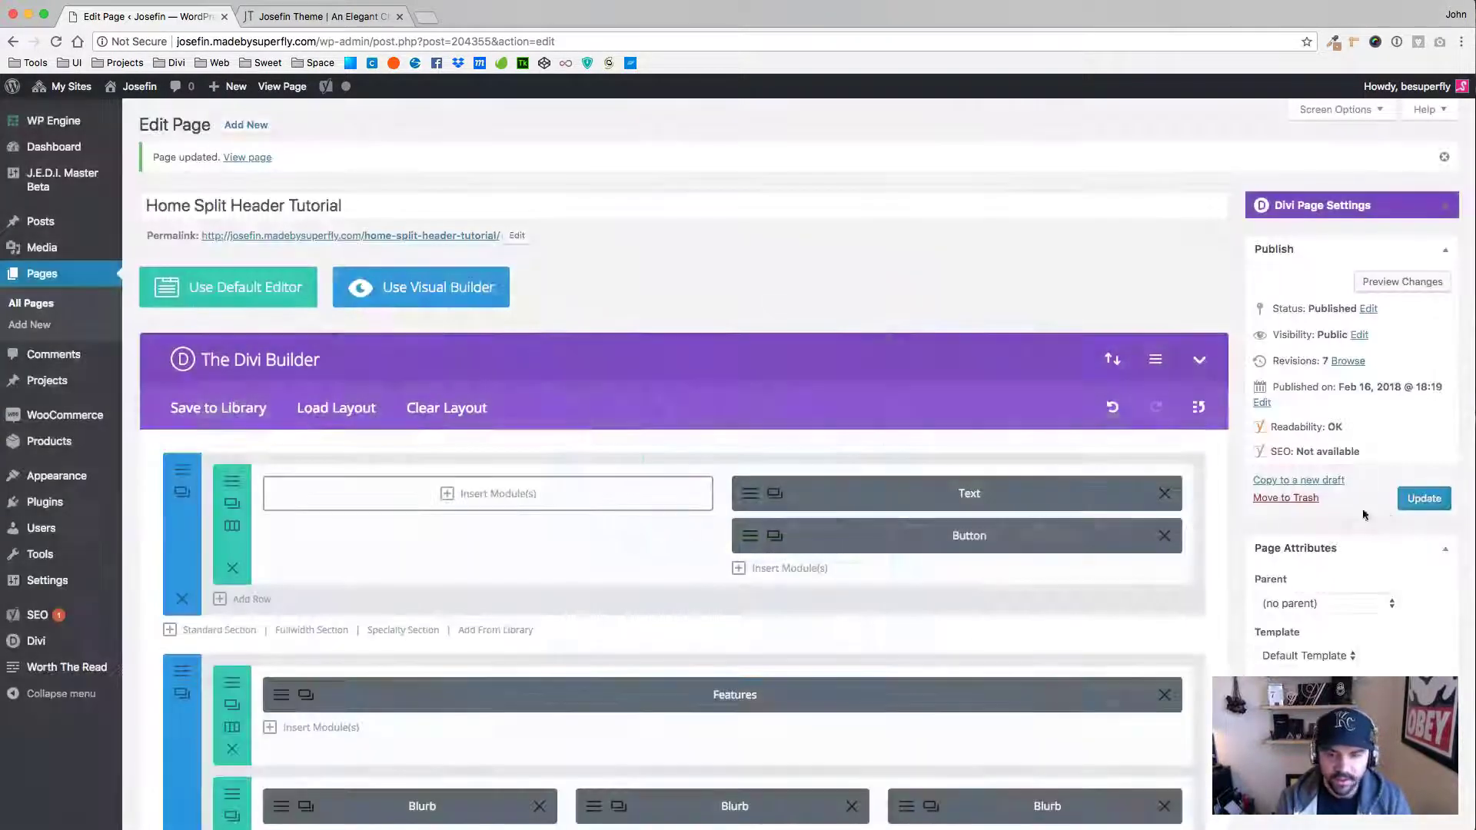
Reload the live page and check the tagline row's hover shadow and overlap at narrow and full browser widths.
{"action": "left_click", "coordinate": [319, 23]}
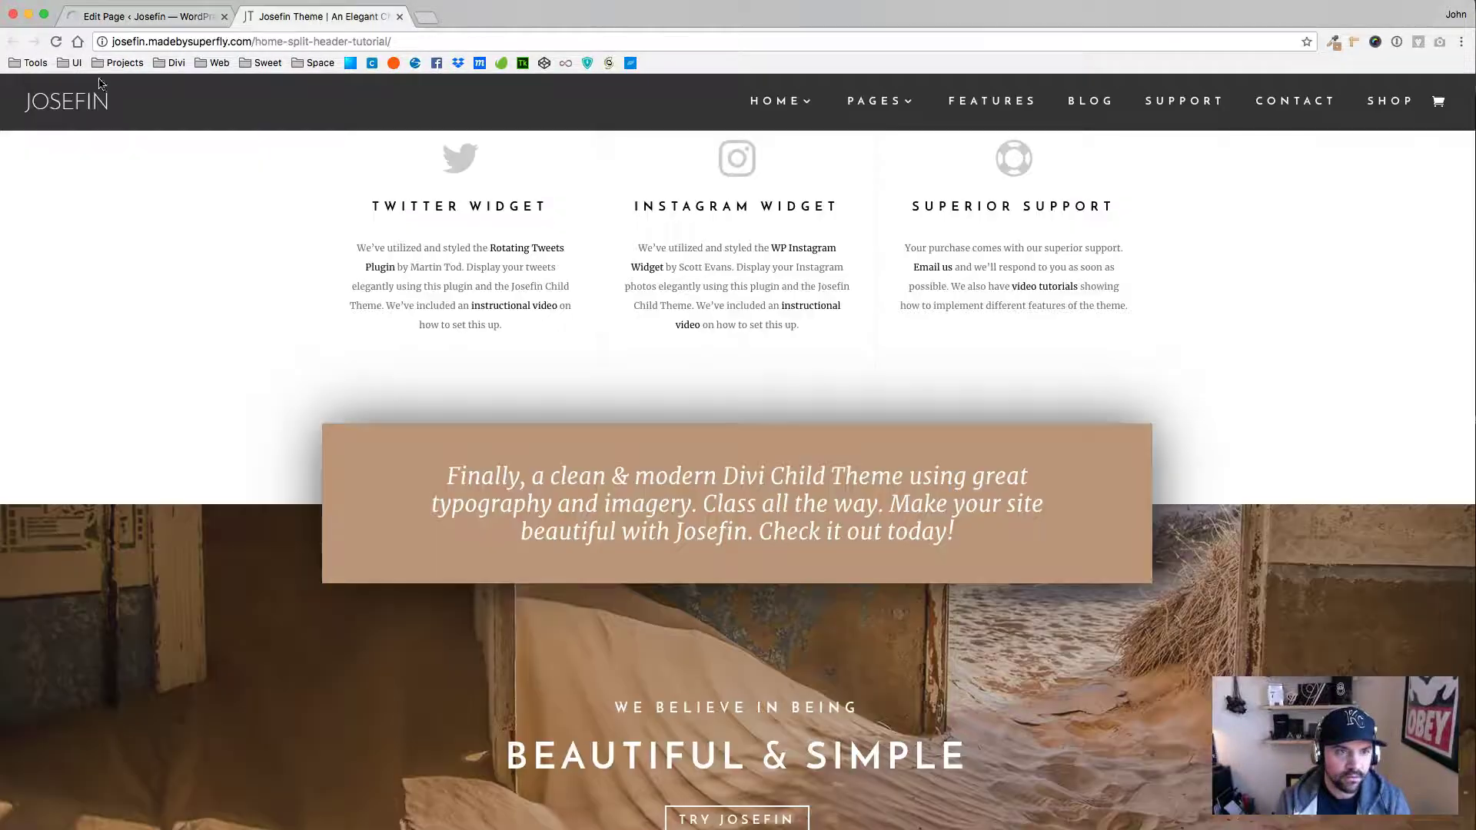
{"action": "left_click", "coordinate": [56, 42]}
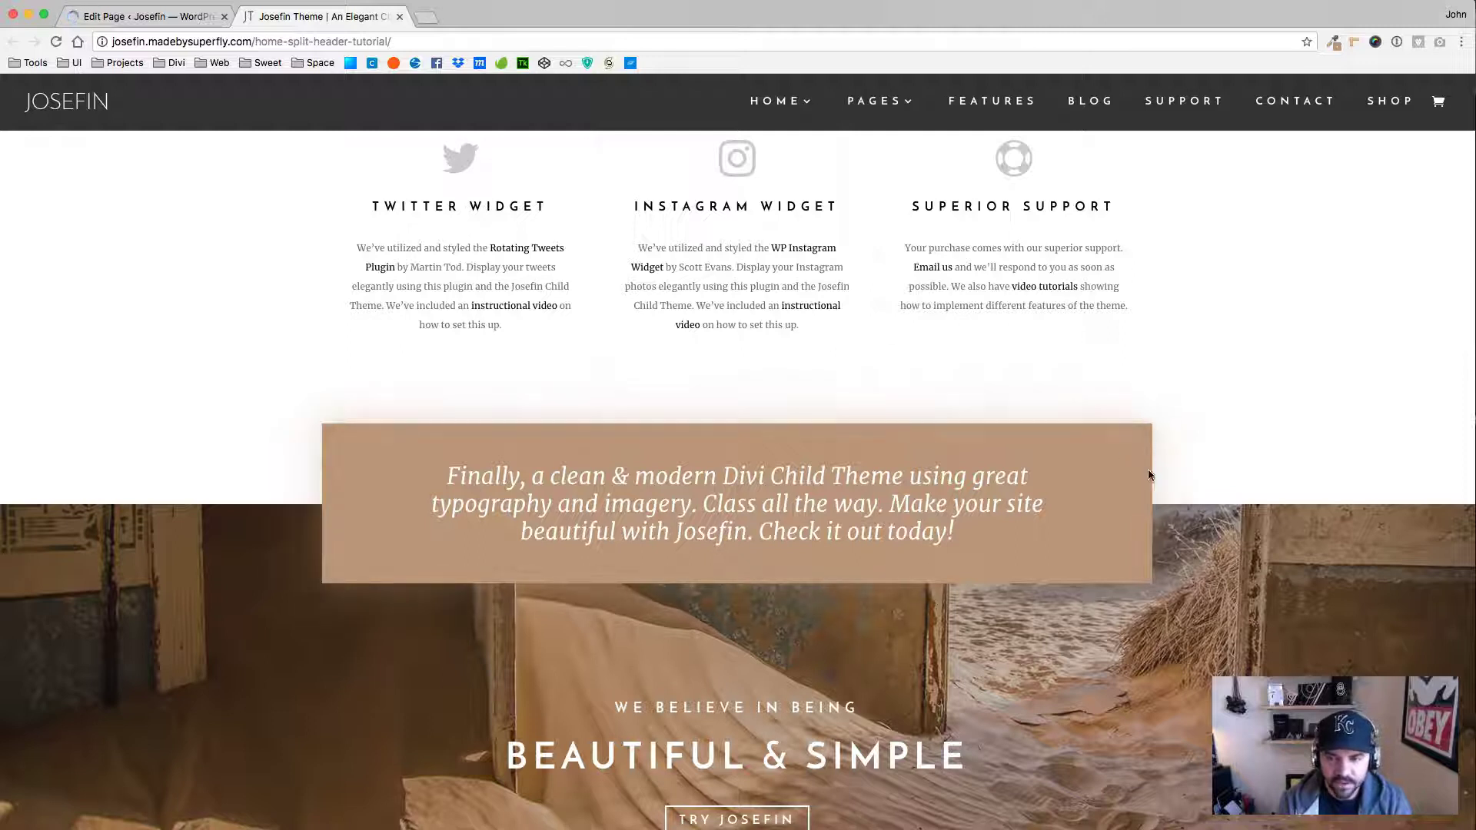
{"action": "left_click_drag", "start_coordinate": [1470, 446], "coordinate": [478, 477]}
{"action": "scroll", "coordinate": [361, 462], "scroll_direction": "down", "scroll_amount": 3}
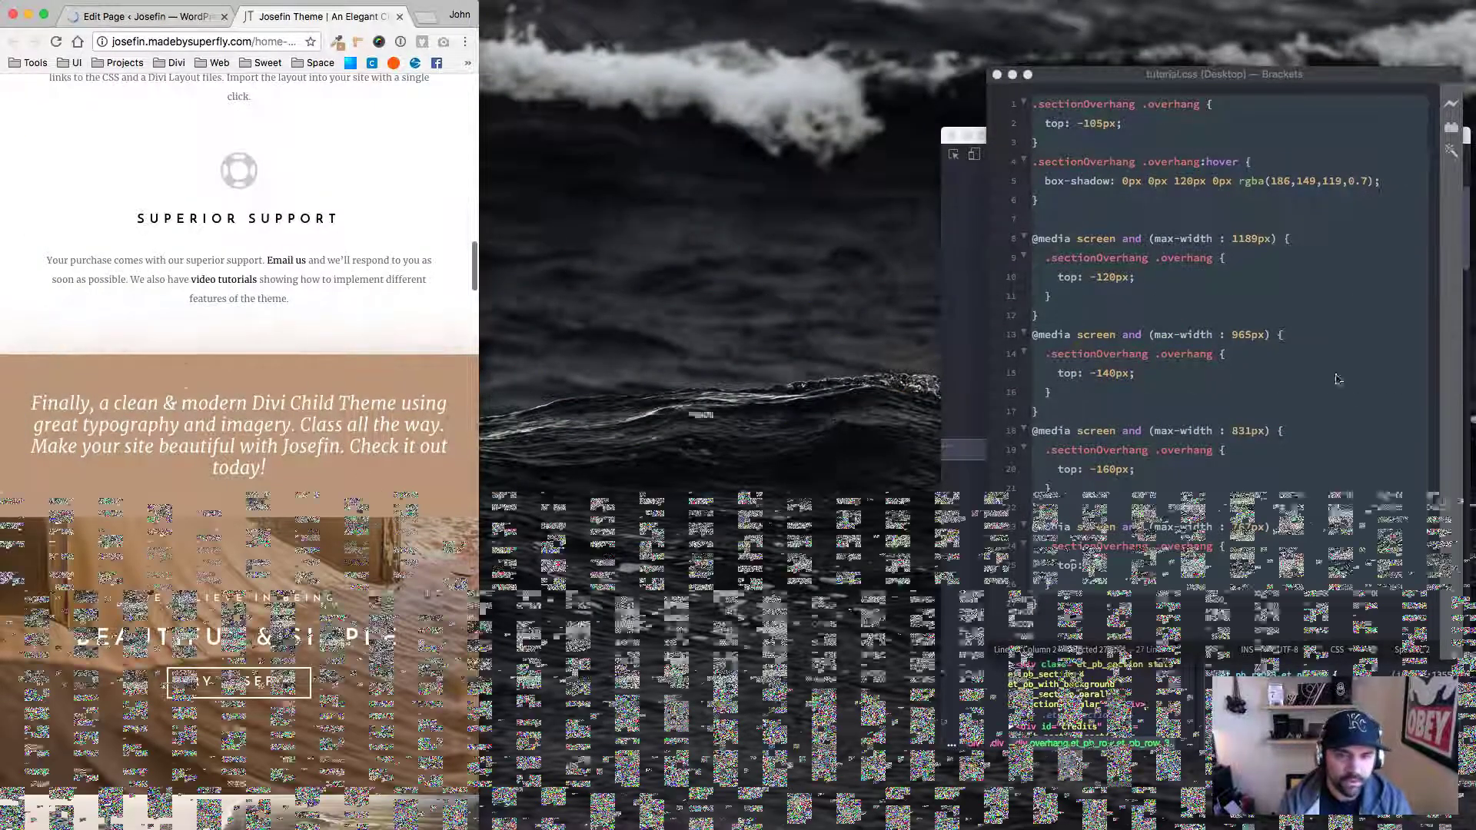
{"action": "left_click", "coordinate": [1225, 449]}
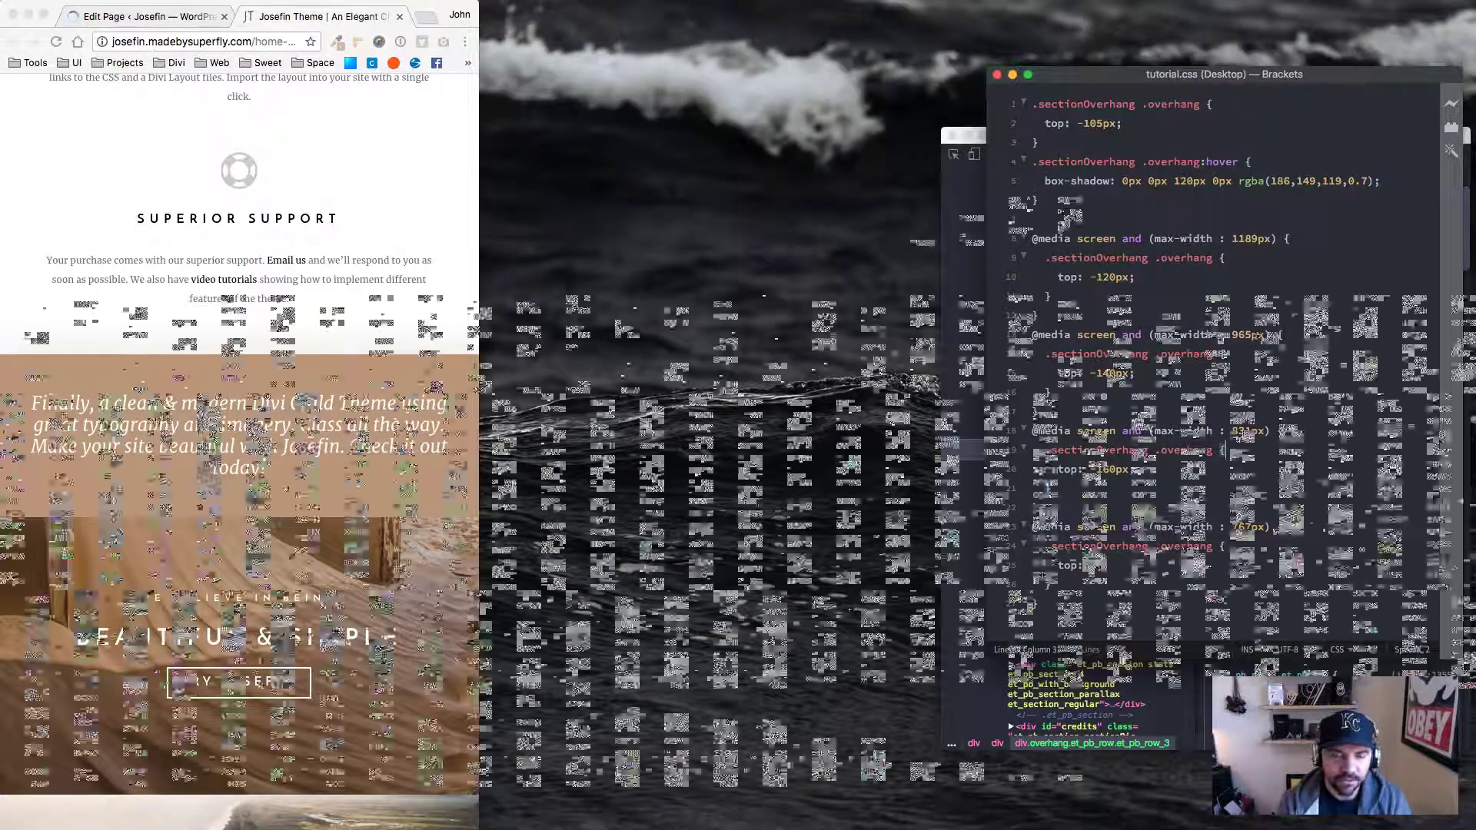
{"action": "left_click_drag", "start_coordinate": [470, 233], "coordinate": [1470, 300]}
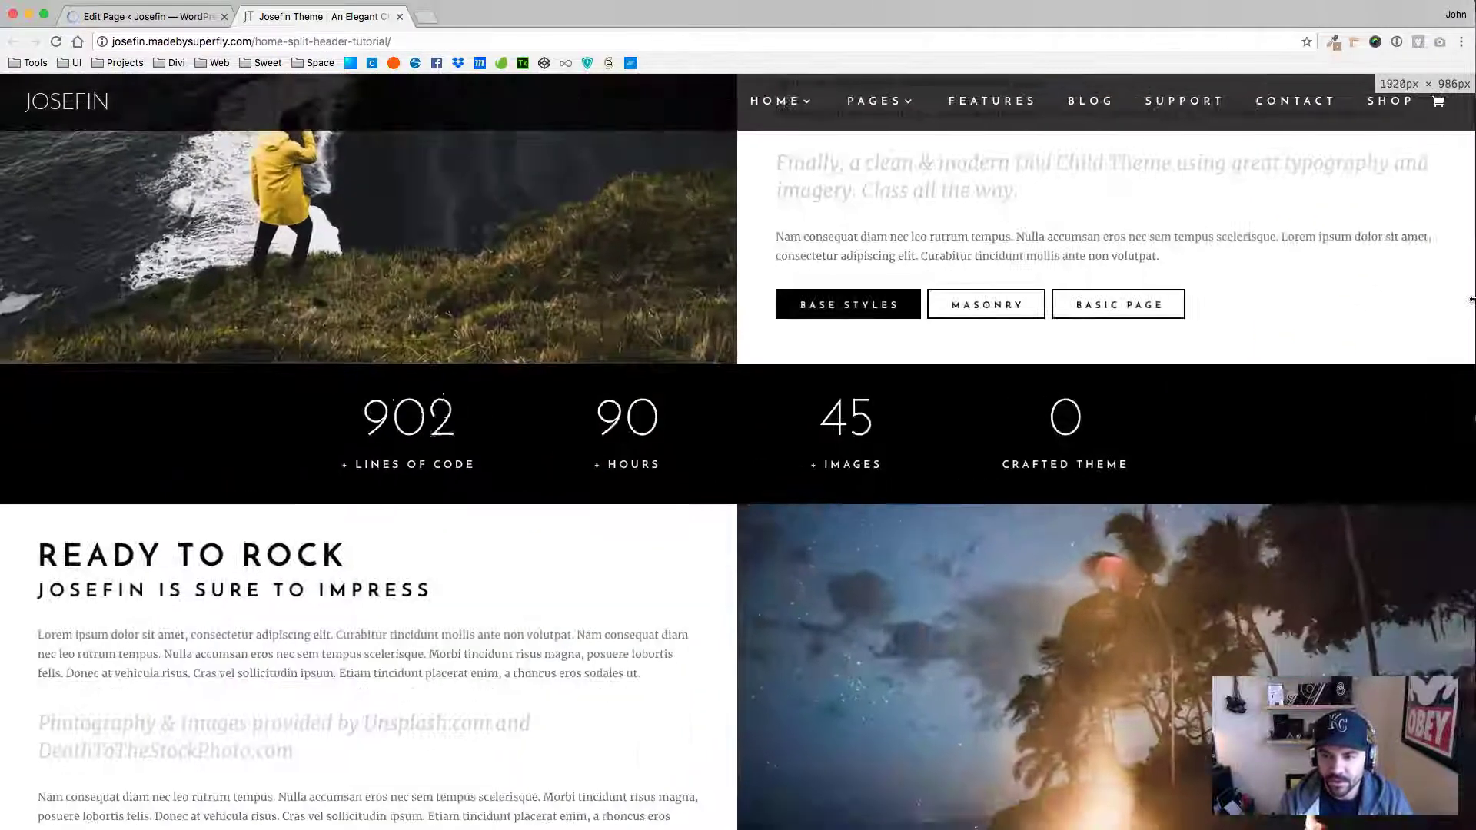
{"action": "scroll", "coordinate": [911, 315], "scroll_direction": "up", "scroll_amount": 15}
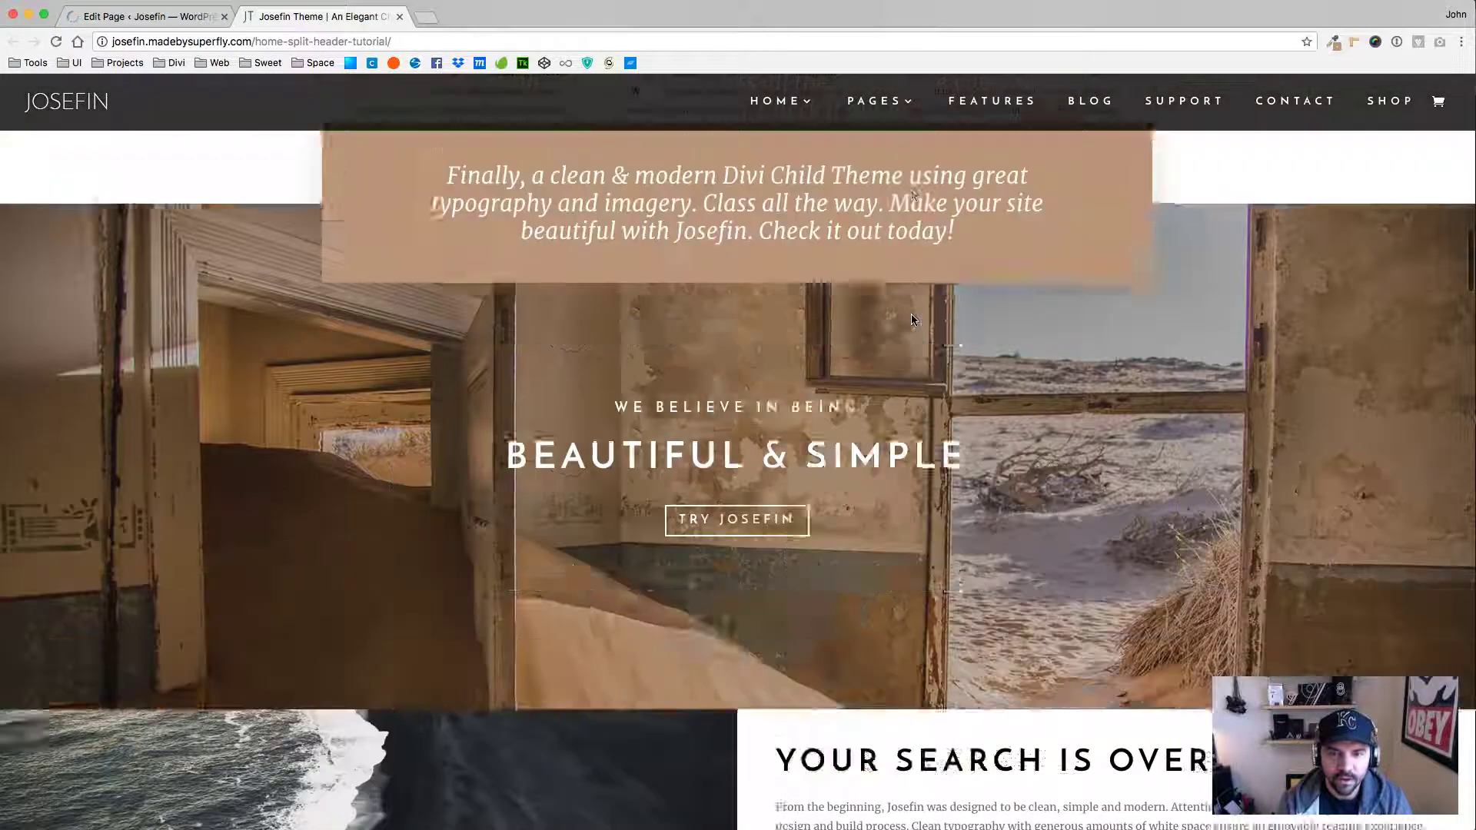